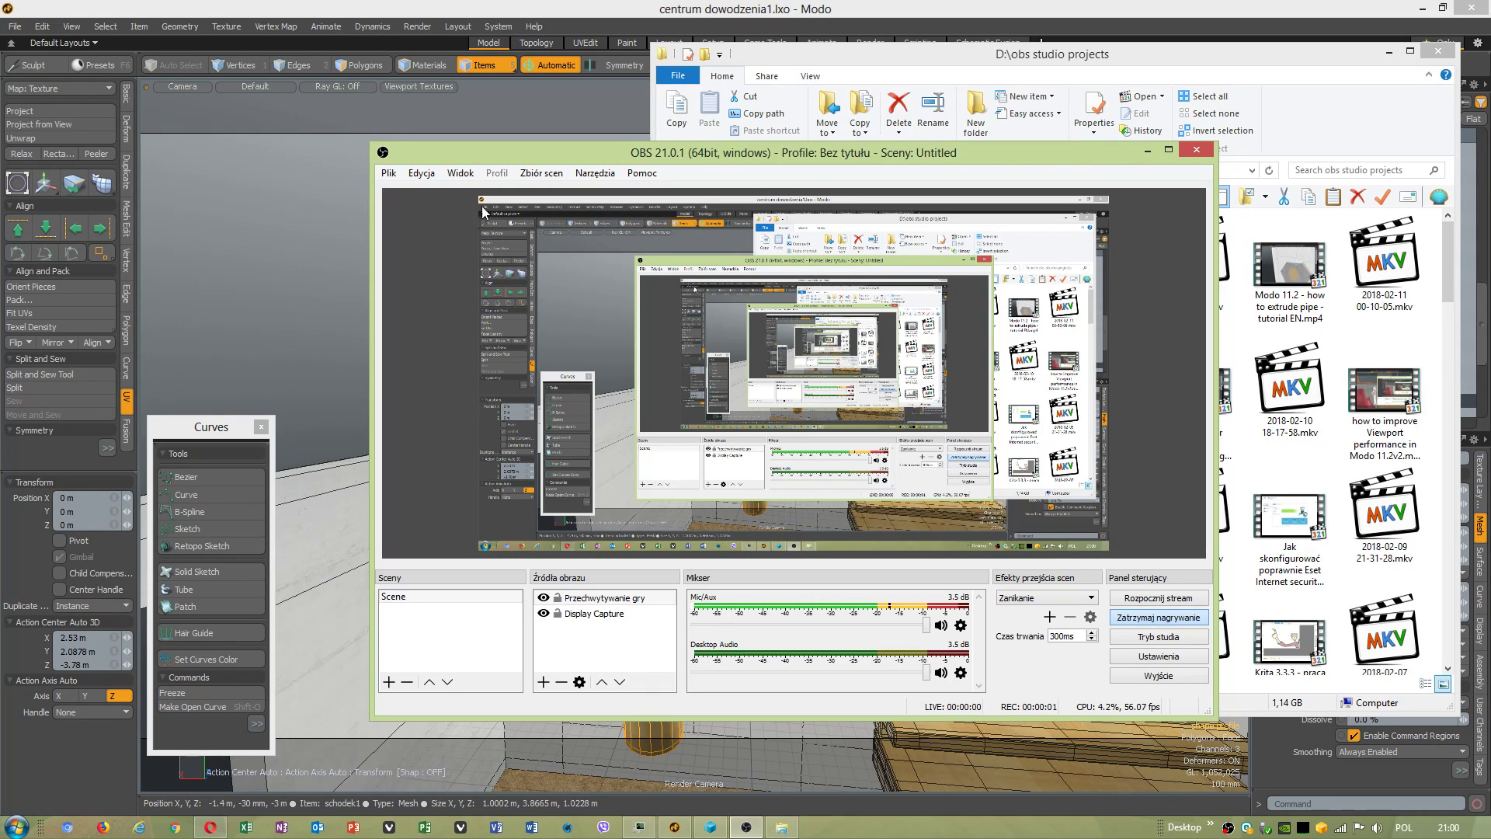
{"action": "left_click_drag", "start_coordinate": [641, 153], "coordinate": [681, 151]}
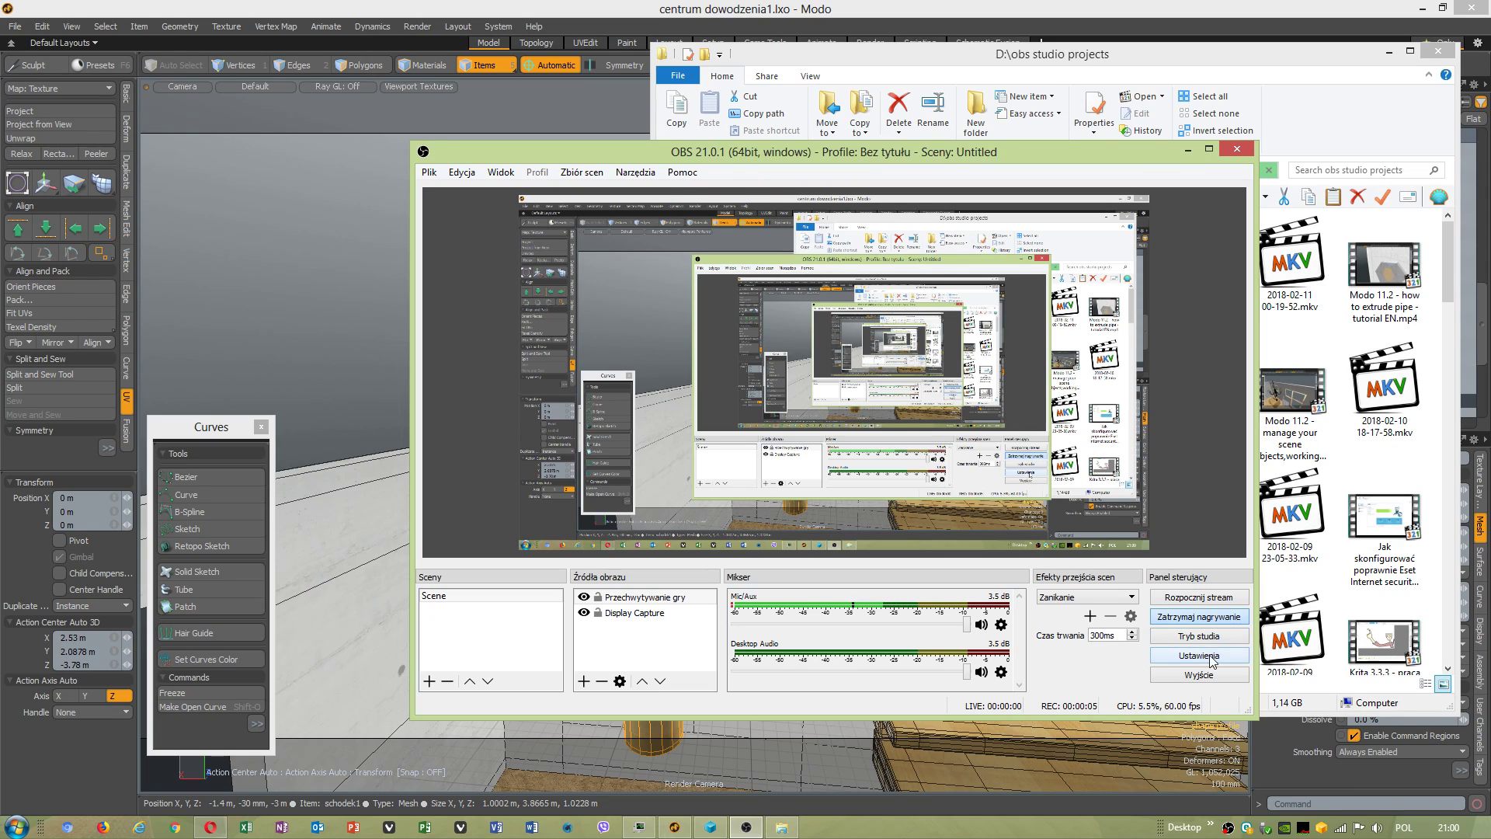
{"action": "left_click", "coordinate": [1184, 152]}
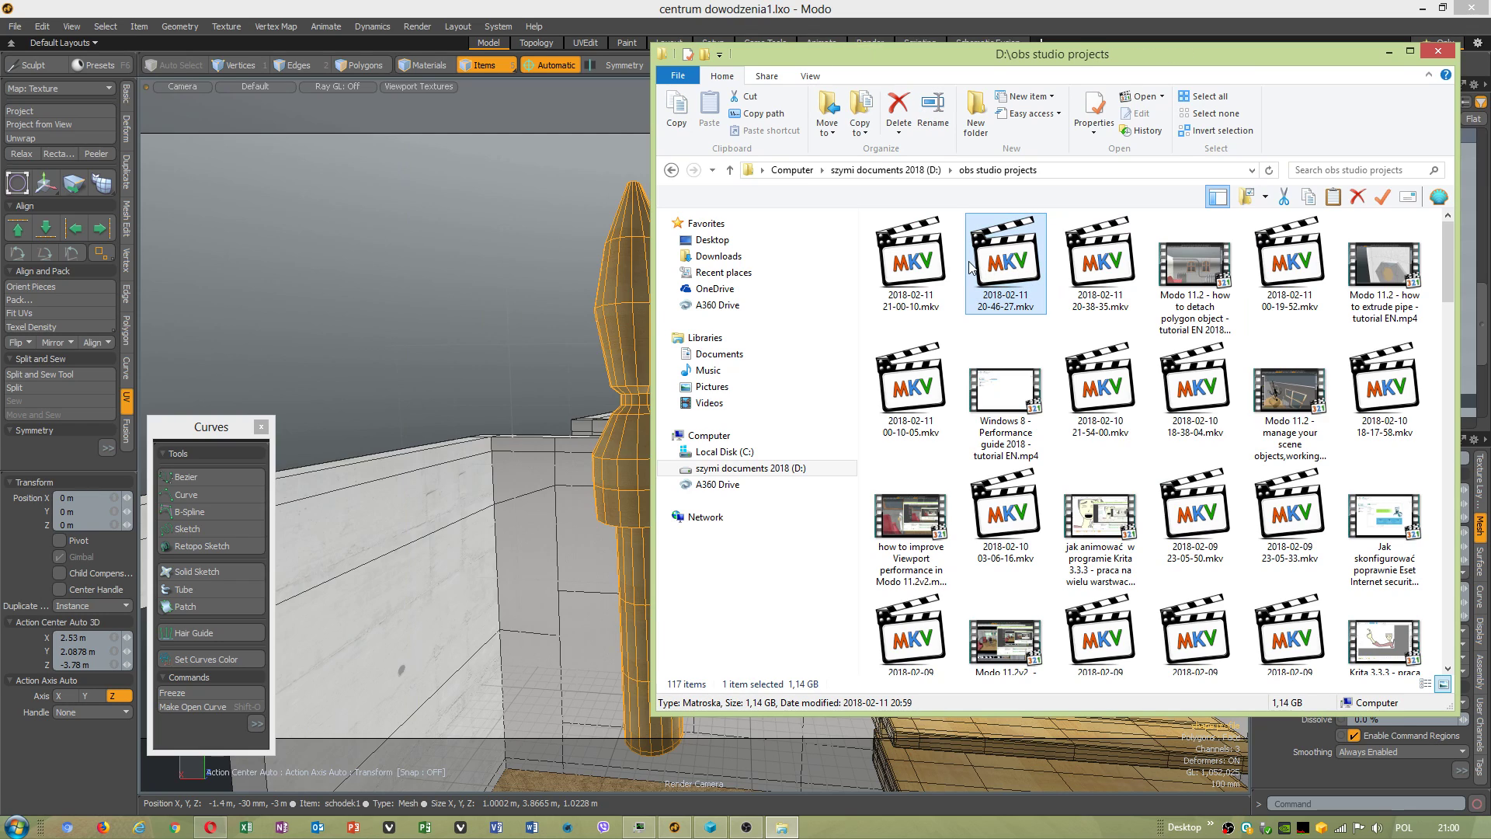
{"action": "left_click", "coordinate": [943, 264]}
{"action": "left_click", "coordinate": [1011, 285]}
{"action": "left_click", "coordinate": [1109, 276]}
{"action": "left_click_drag", "start_coordinate": [1101, 326], "coordinate": [1011, 283]}
{"action": "right_click", "coordinate": [1011, 284]}
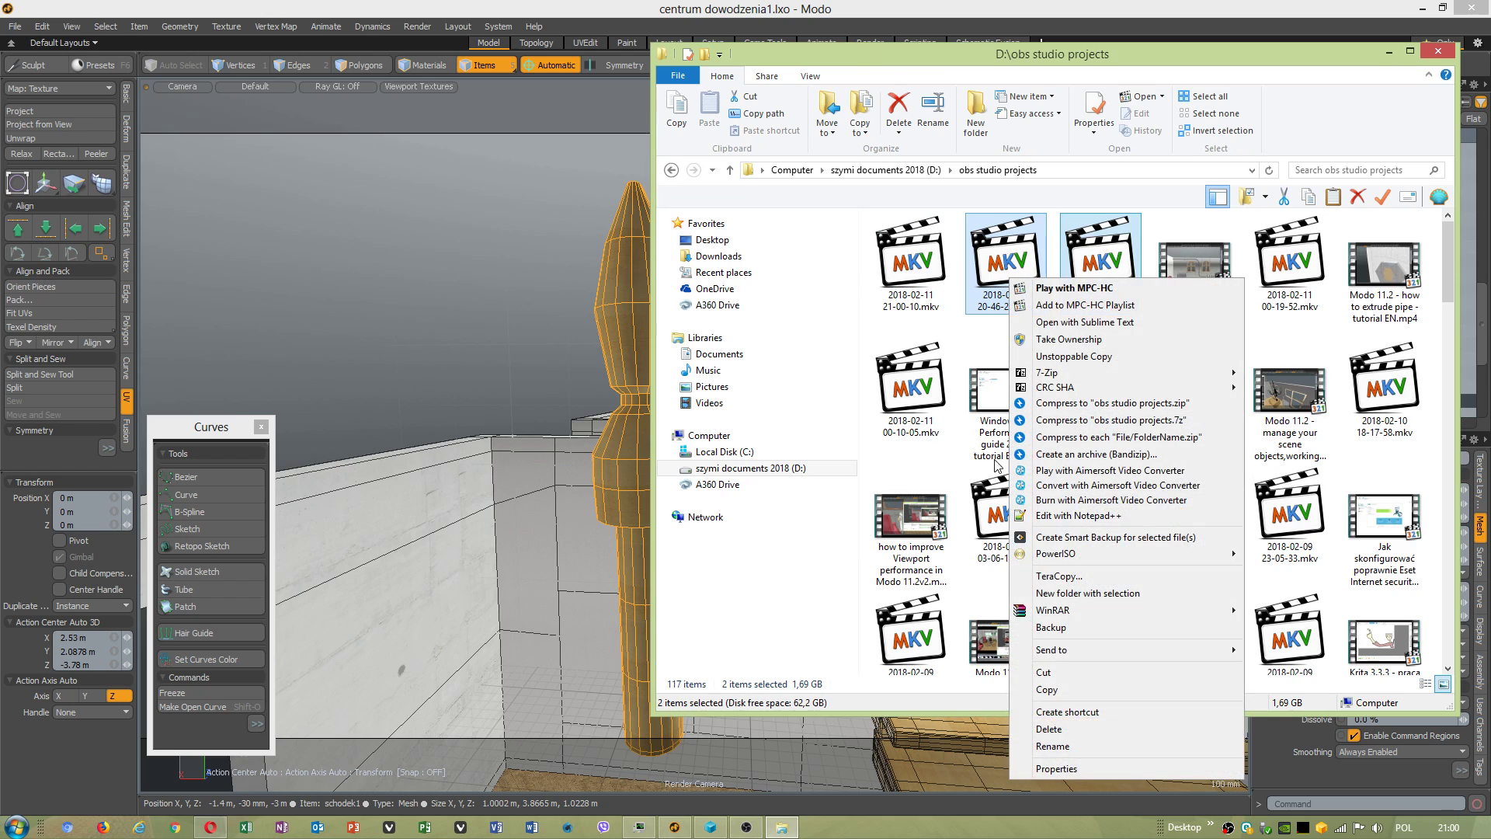
{"action": "left_click", "coordinate": [1056, 713]}
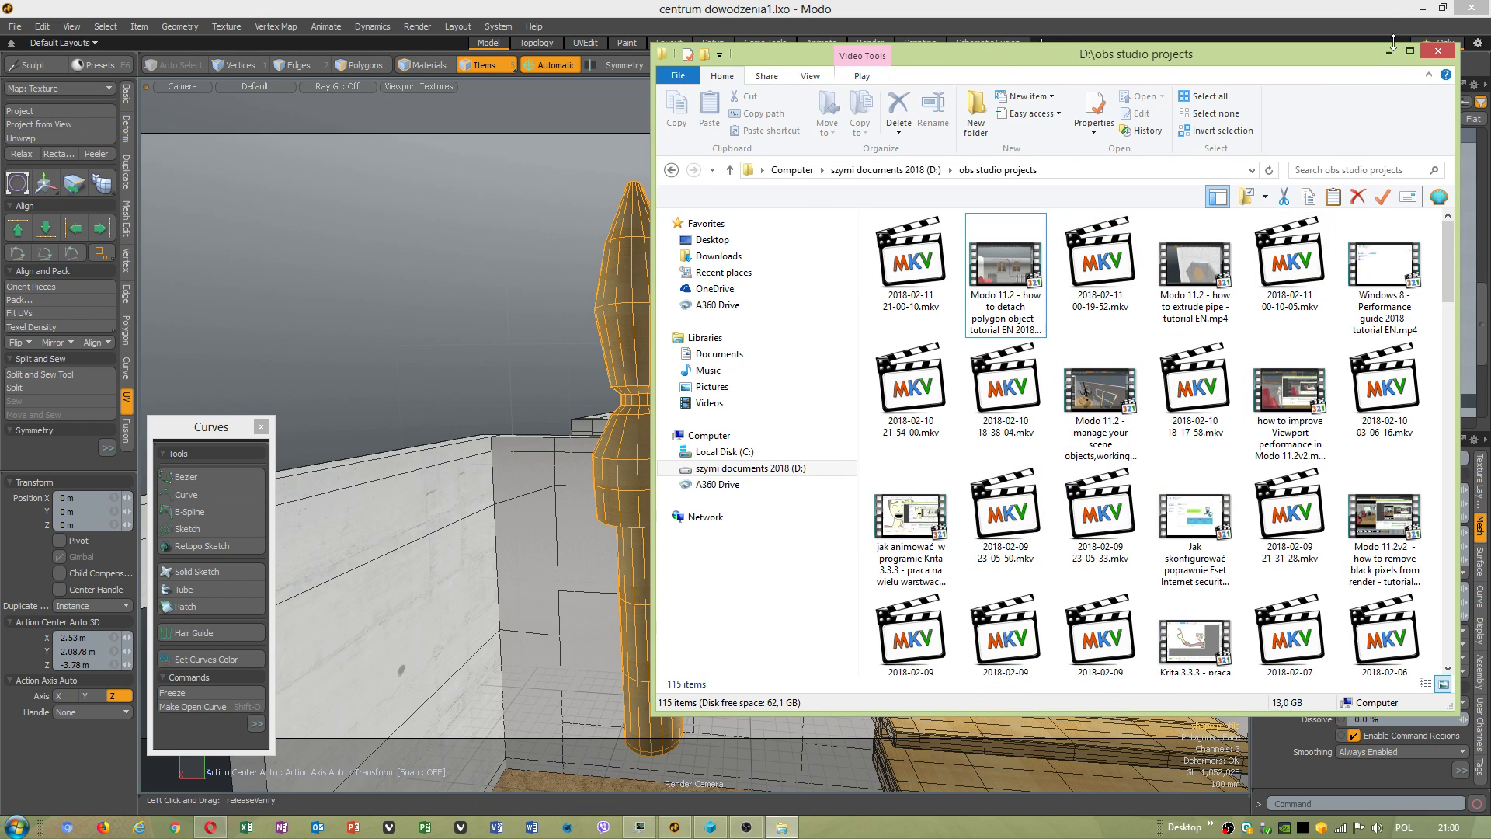
{"action": "left_click", "coordinate": [782, 828]}
Move the shape profile post to about X 575 mm, Y 2.91 m and scale it uniformly to 38%.
{"action": "key", "text": "space"}
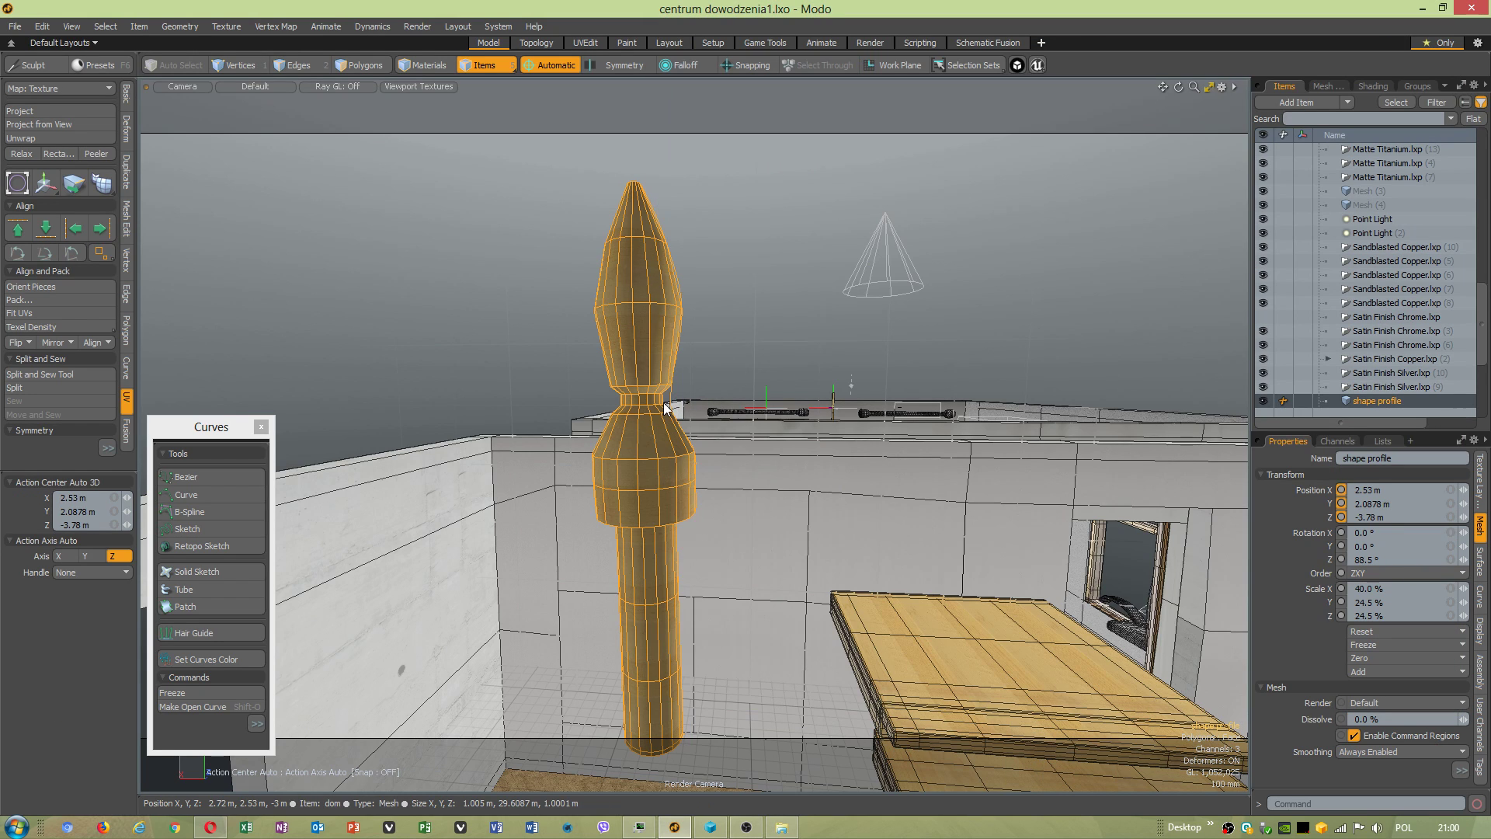
{"action": "key", "text": "w"}
{"action": "left_click_drag", "start_coordinate": [649, 474], "coordinate": [1010, 243]}
{"action": "key", "text": "r"}
{"action": "key", "text": "ctrl+z"}
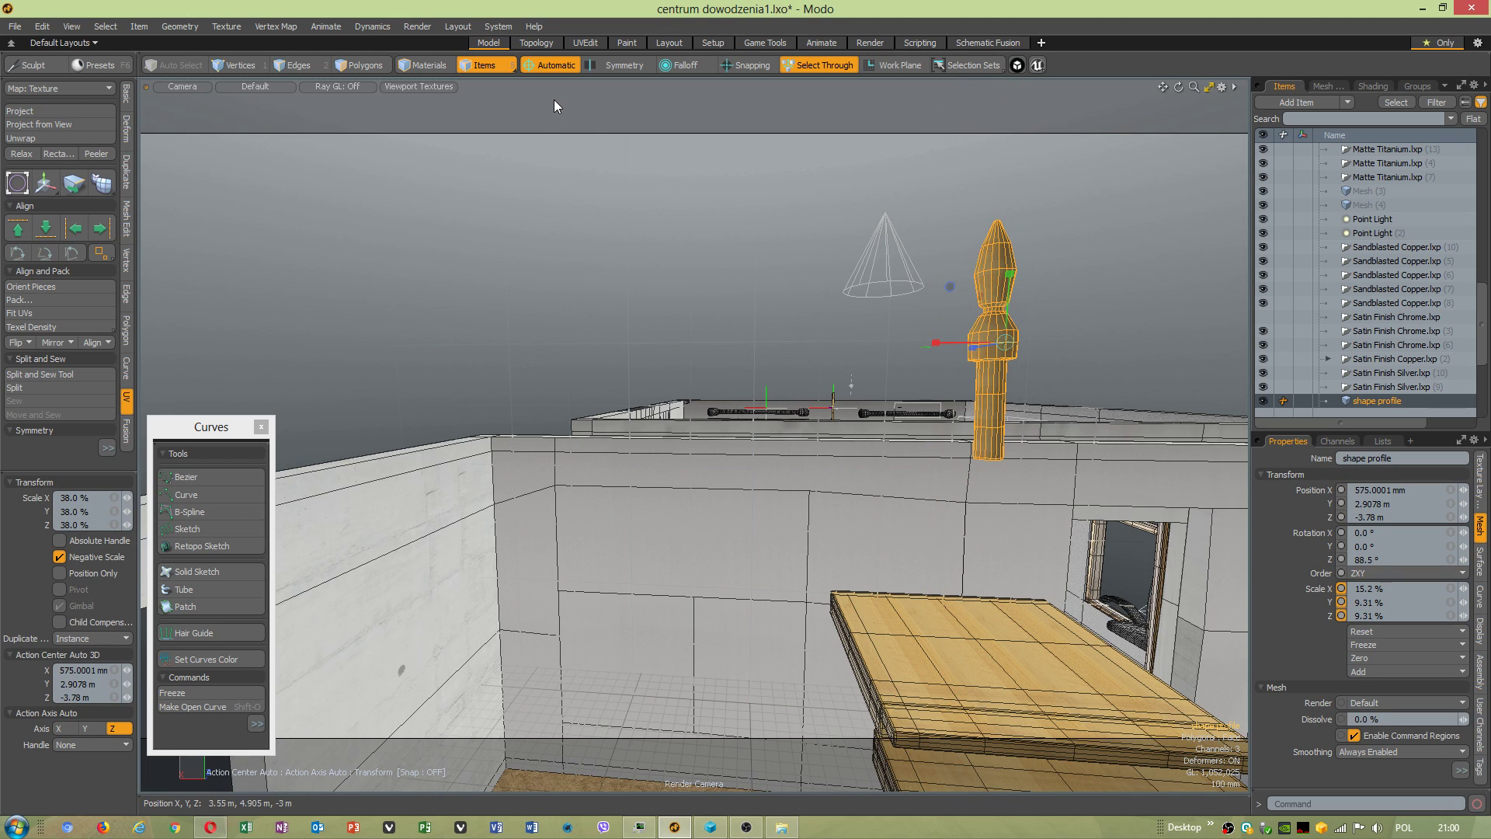
Set the action center to Local and rescale the post to about 13.8% in X and 5% in Y and Z.
{"action": "left_click", "coordinate": [532, 67]}
{"action": "left_click", "coordinate": [508, 193]}
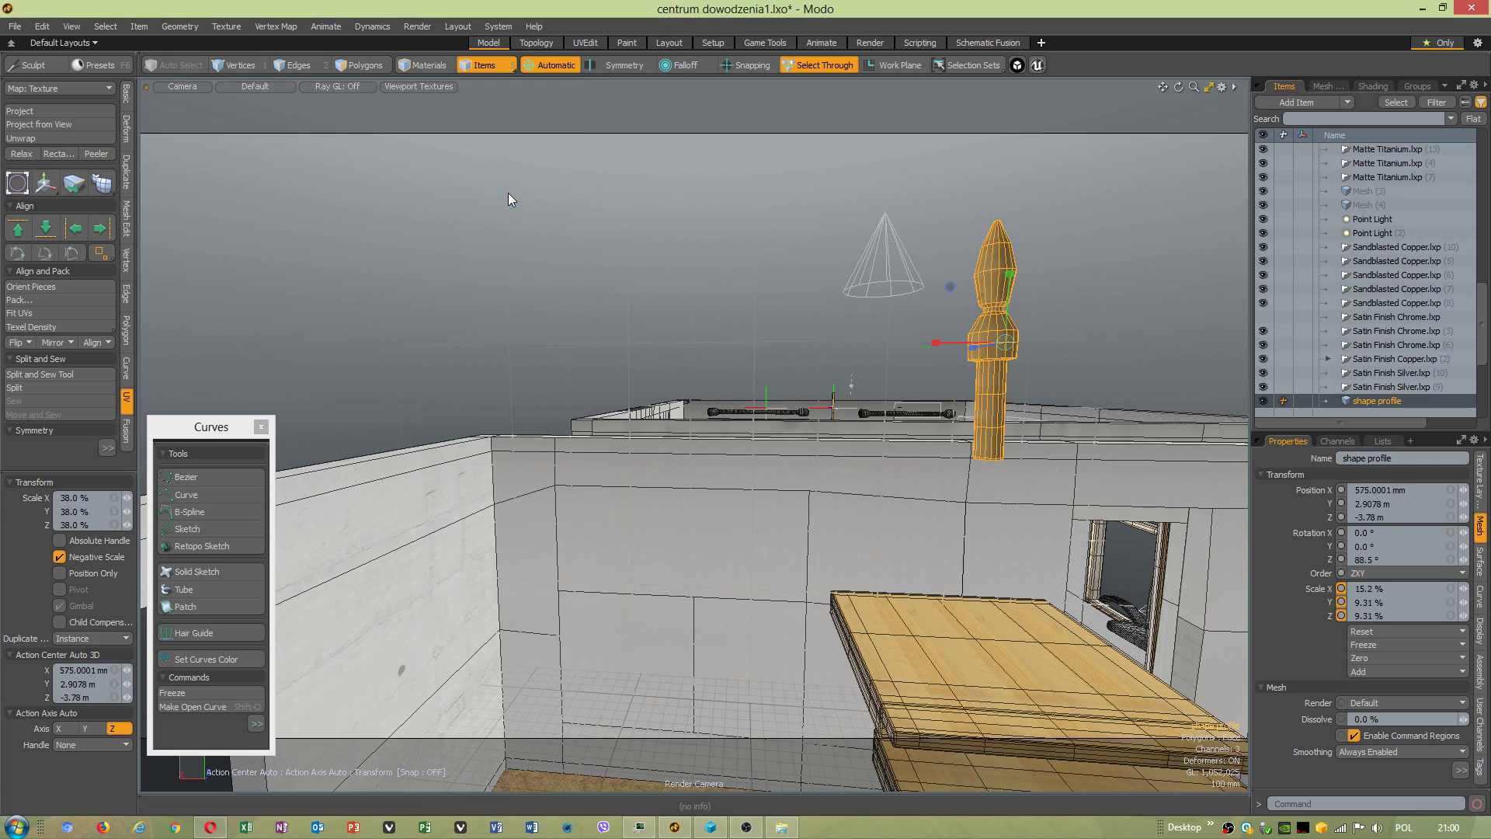
{"action": "left_click_drag", "start_coordinate": [1008, 307], "coordinate": [827, 458]}
{"action": "left_click_drag", "start_coordinate": [909, 536], "coordinate": [748, 439], "text": "alt"}
{"action": "key", "text": "ctrl+z"}
{"action": "key", "text": "ctrl+z"}
{"action": "key", "text": "ctrl+z"}
{"action": "key", "text": "ctrl+z"}
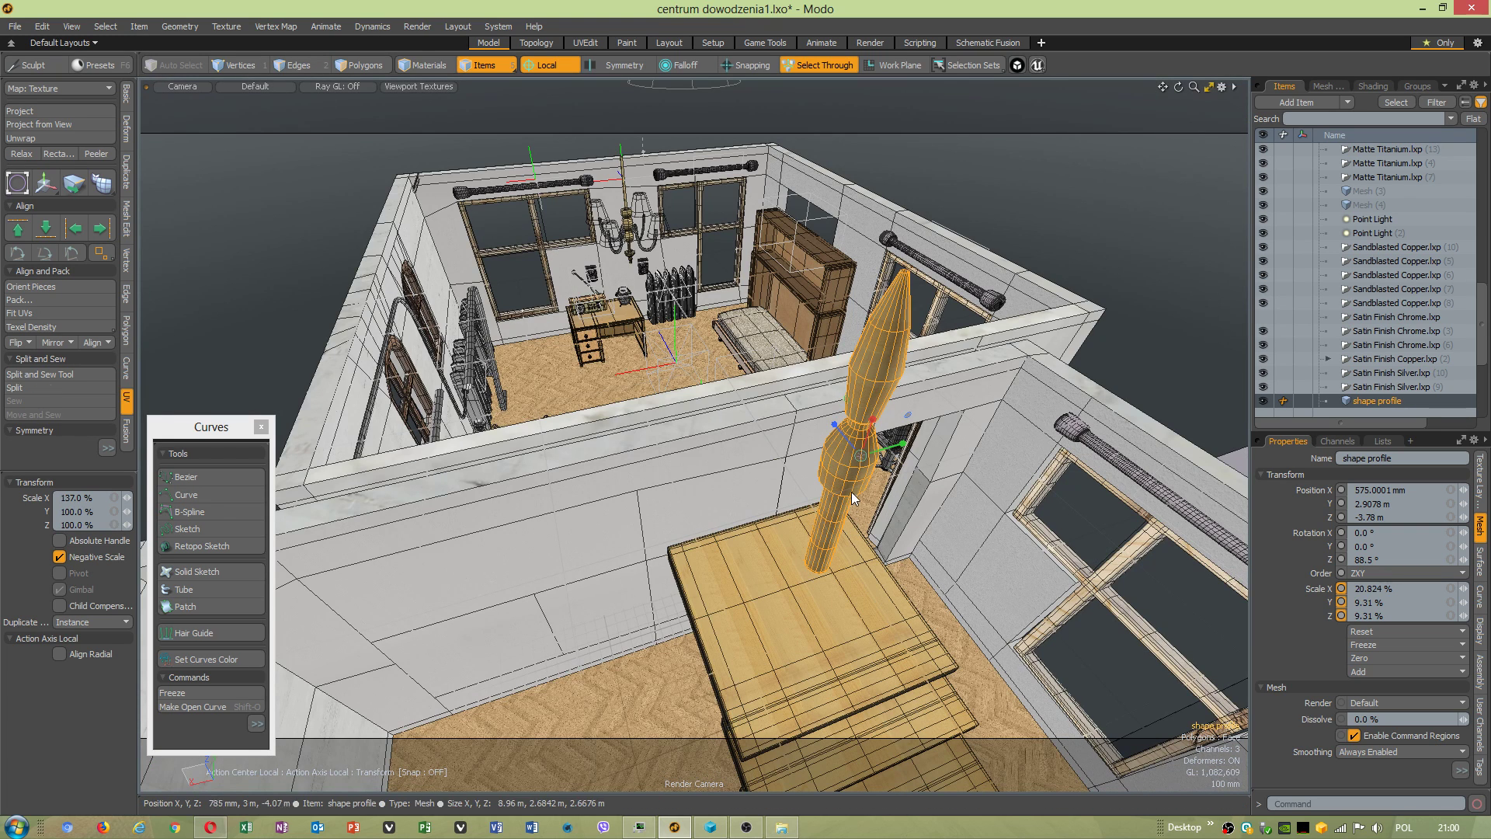
{"action": "left_click_drag", "start_coordinate": [860, 456], "coordinate": [965, 456]}
{"action": "left_click_drag", "start_coordinate": [865, 497], "coordinate": [803, 410]}
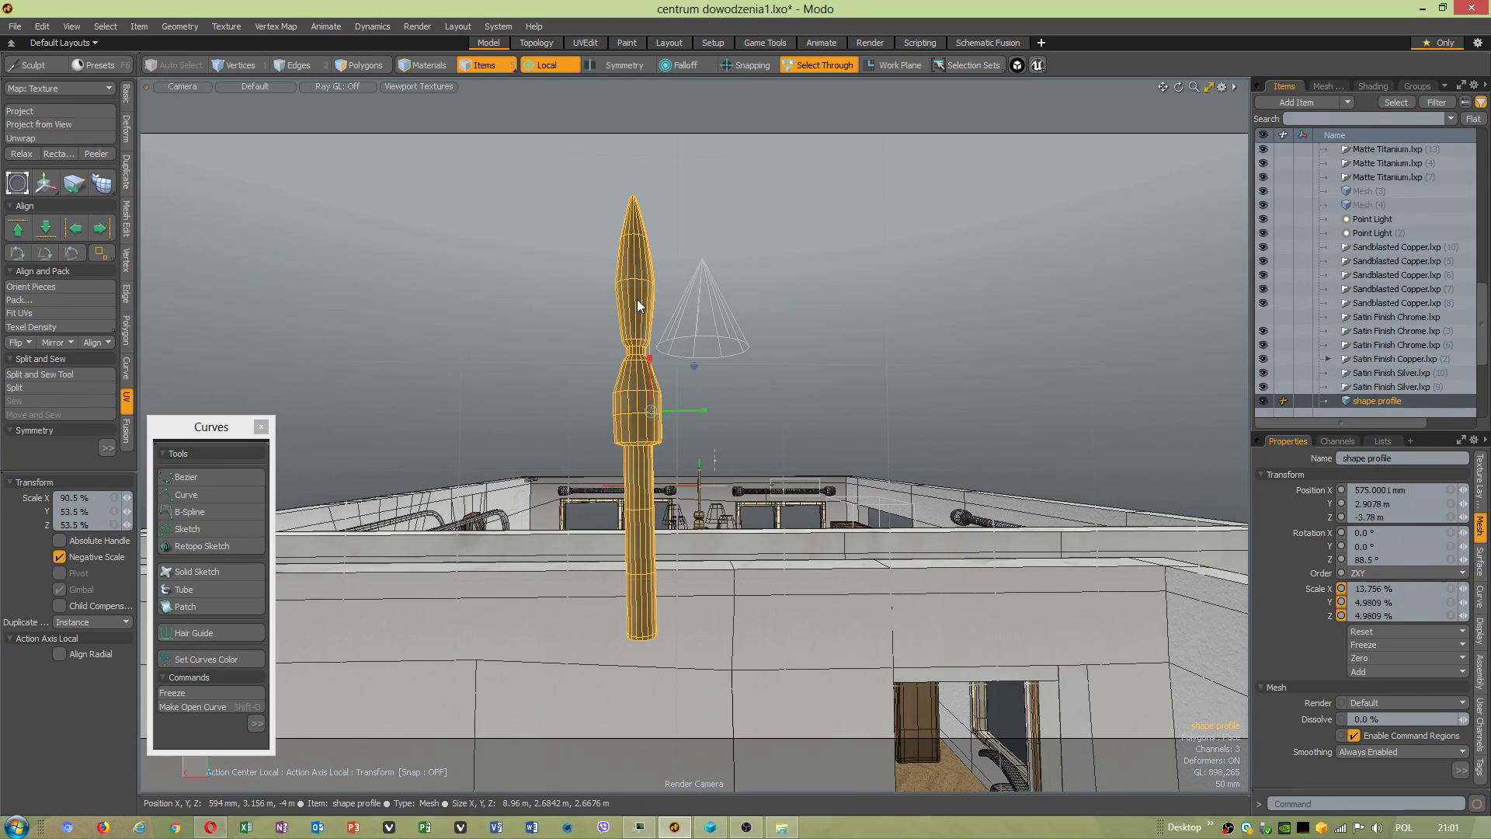
Try to lasso-select the vertices at the lower end of the post's shaft.
{"action": "left_click", "coordinate": [240, 64]}
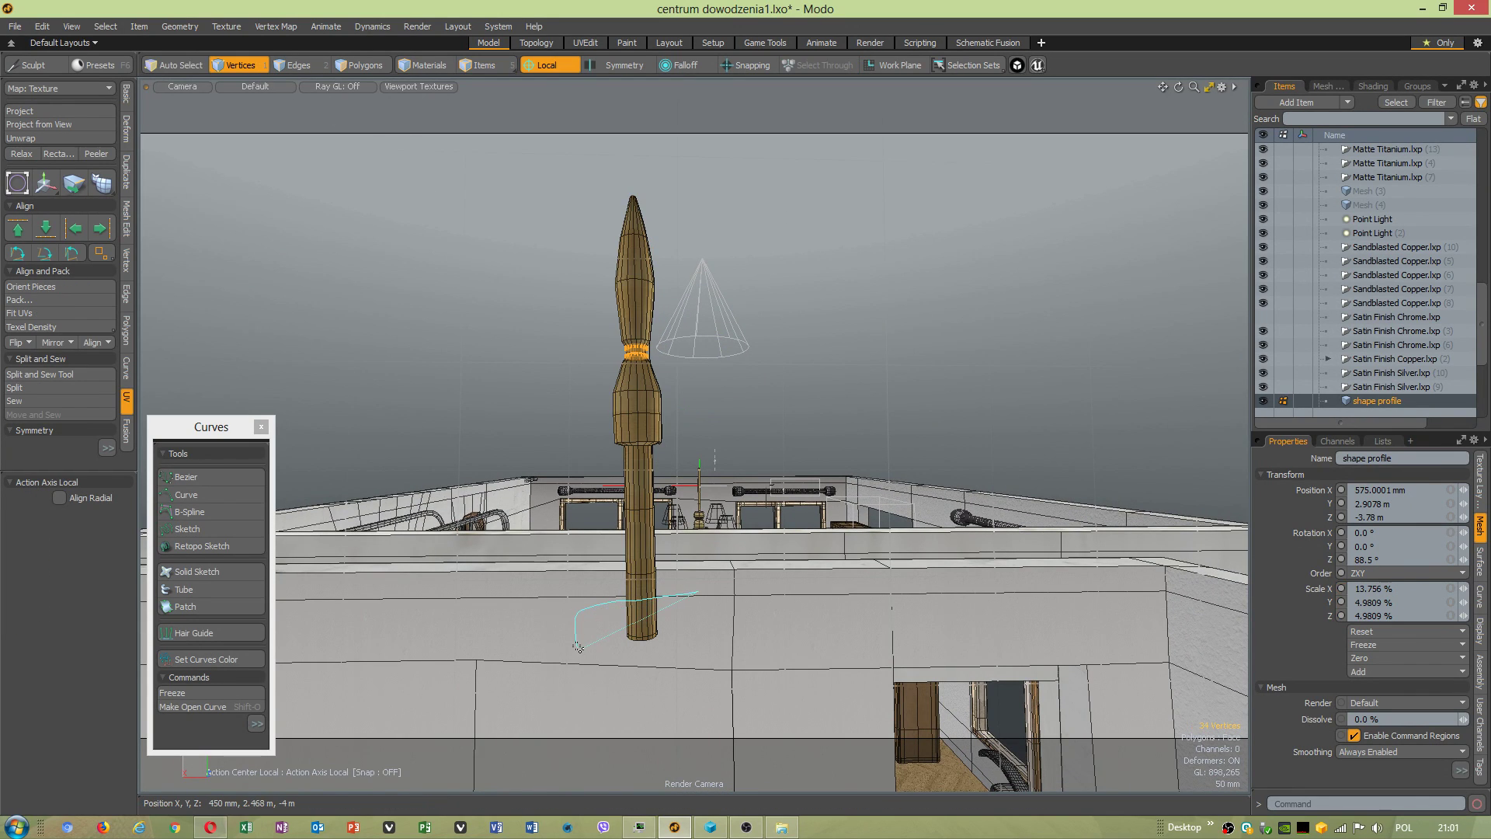
{"action": "right_click_drag", "start_coordinate": [726, 598], "coordinate": [723, 595]}
{"action": "left_click", "coordinate": [188, 68]}
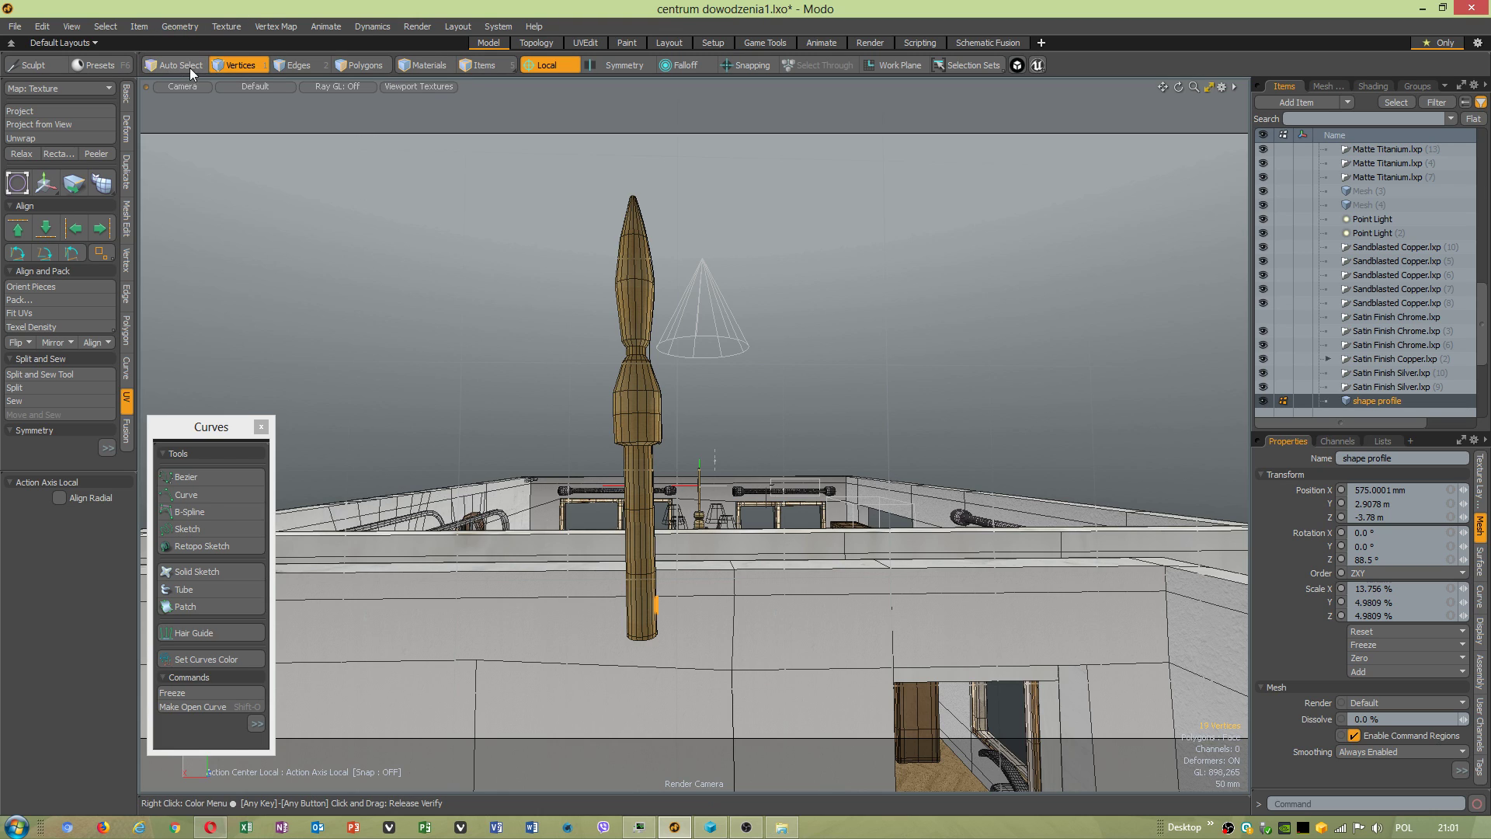
{"action": "left_click_drag", "start_coordinate": [683, 605], "coordinate": [673, 586], "text": "alt"}
{"action": "right_click_drag", "start_coordinate": [753, 704], "coordinate": [758, 680]}
{"action": "left_click_drag", "start_coordinate": [694, 650], "coordinate": [688, 630], "text": "alt"}
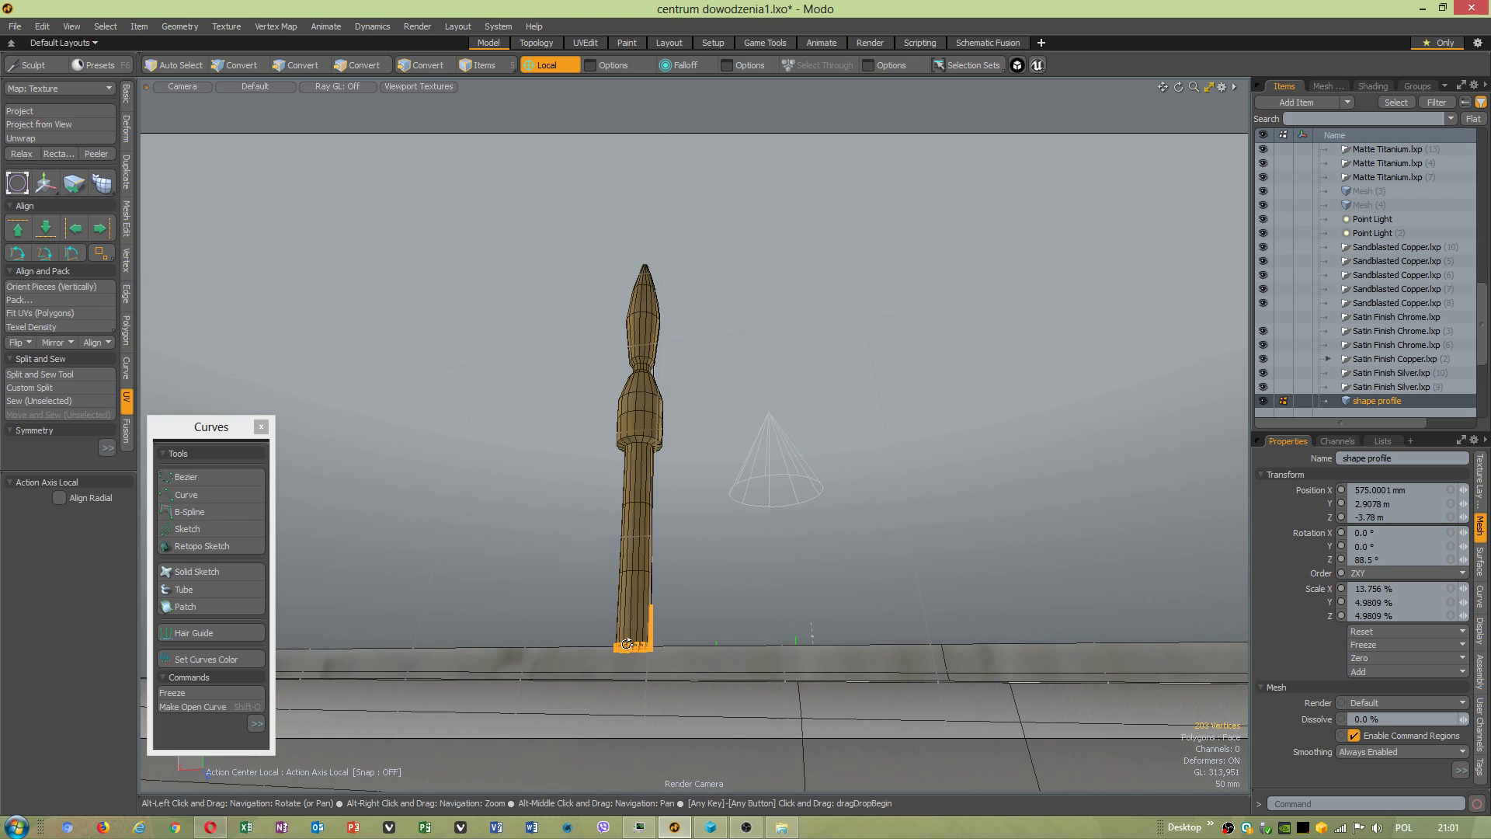
{"action": "left_click", "coordinate": [721, 658]}
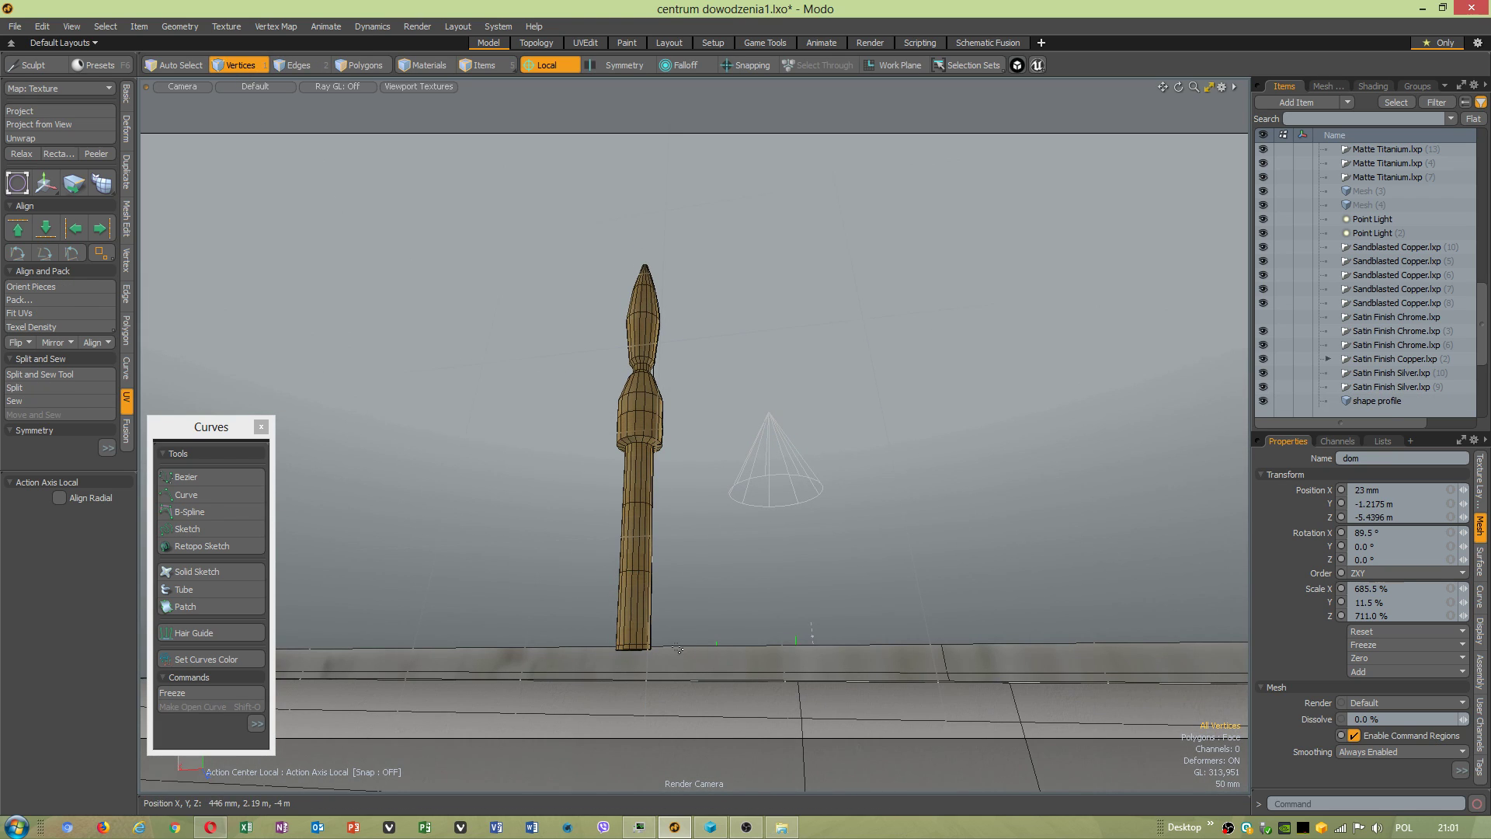
{"action": "right_click_drag", "start_coordinate": [583, 637], "coordinate": [730, 654]}
{"action": "left_click_drag", "start_coordinate": [649, 633], "coordinate": [576, 632], "text": "alt"}
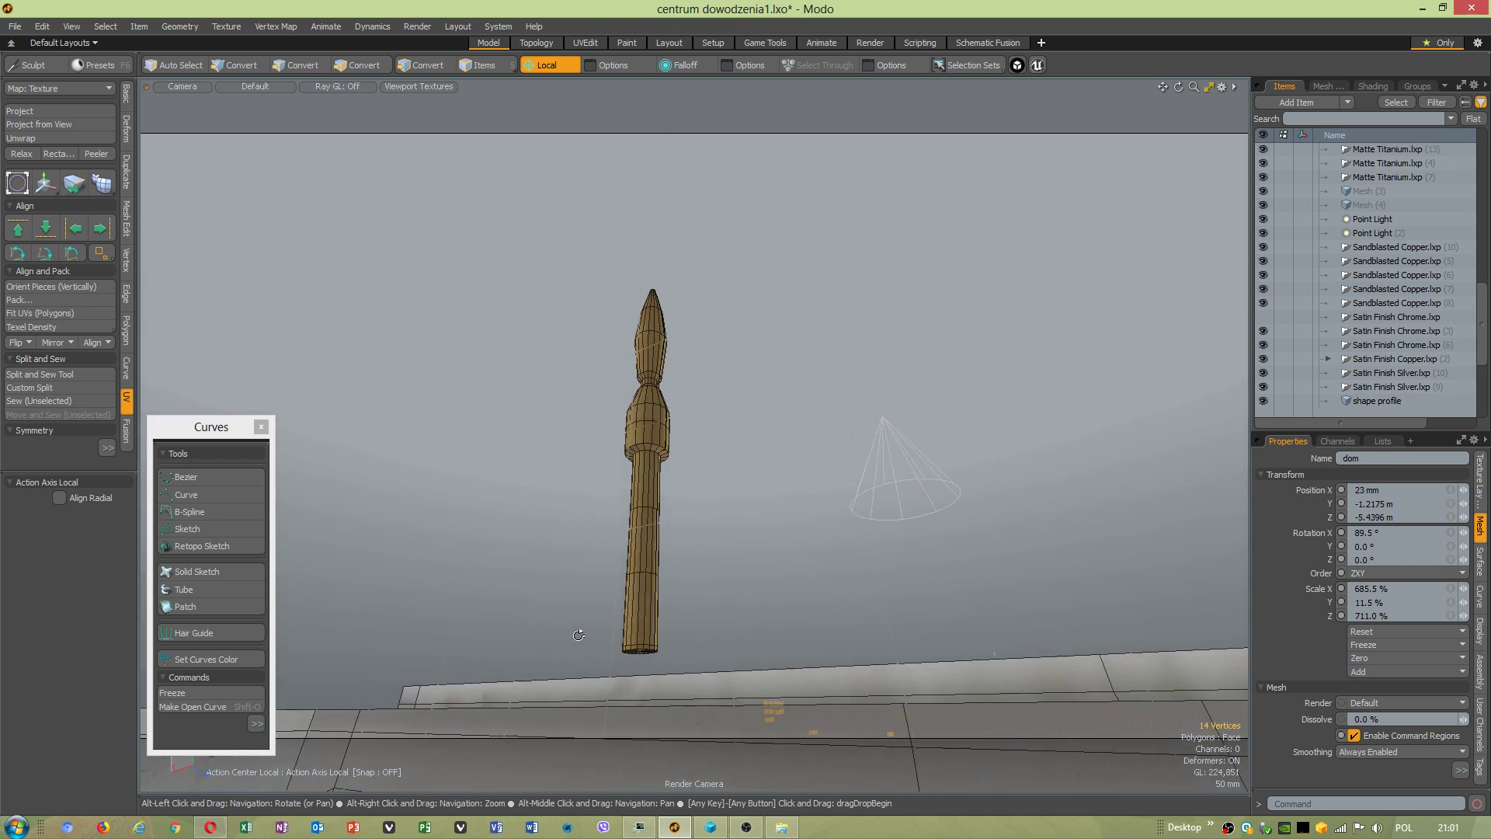
Reselect the shape profile item and lasso-select the vertices at the base of its shaft.
{"action": "left_click", "coordinate": [480, 65]}
{"action": "left_click", "coordinate": [640, 520]}
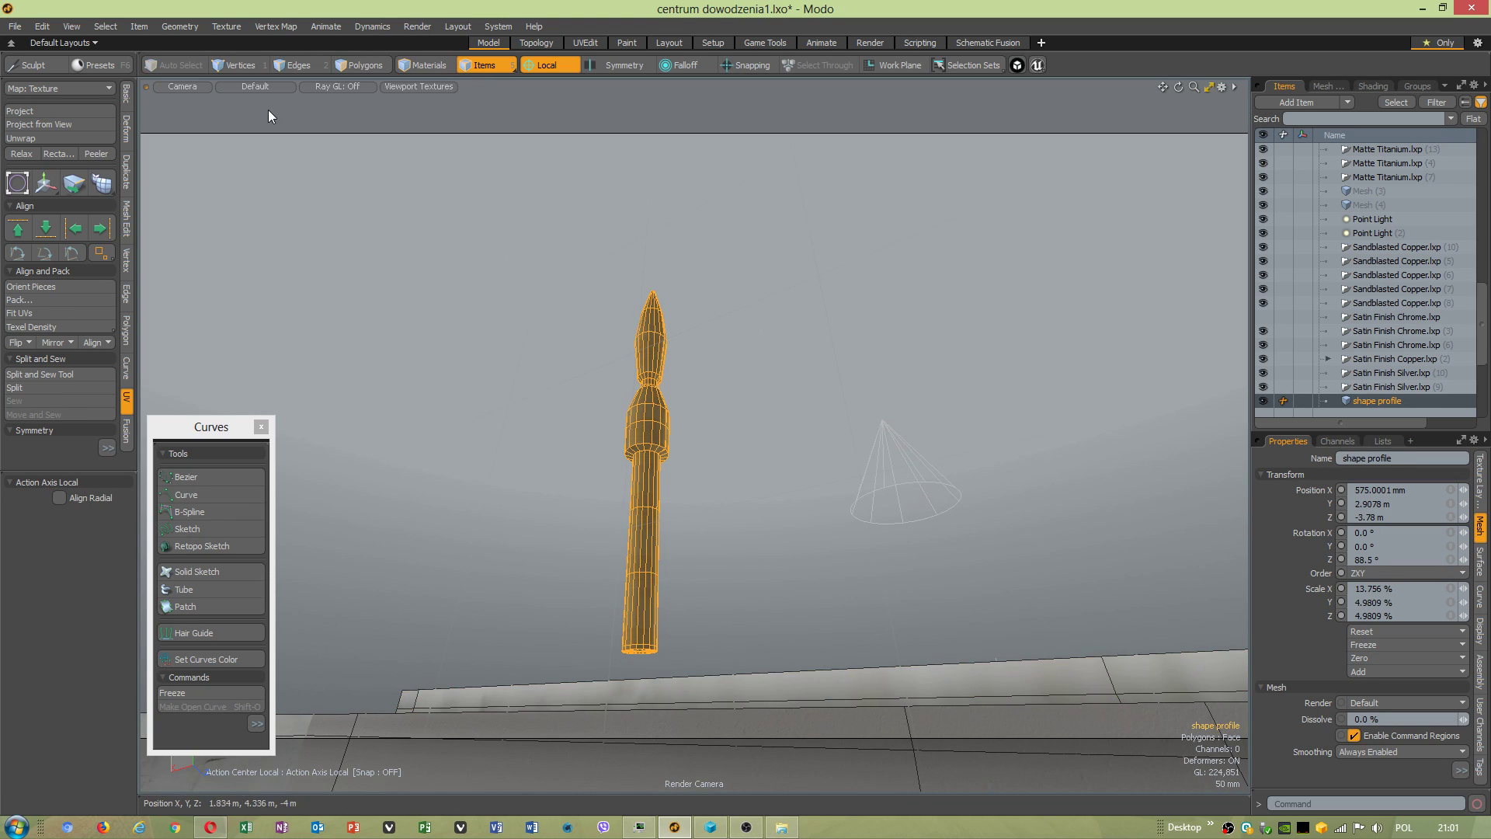
{"action": "left_click", "coordinate": [243, 67]}
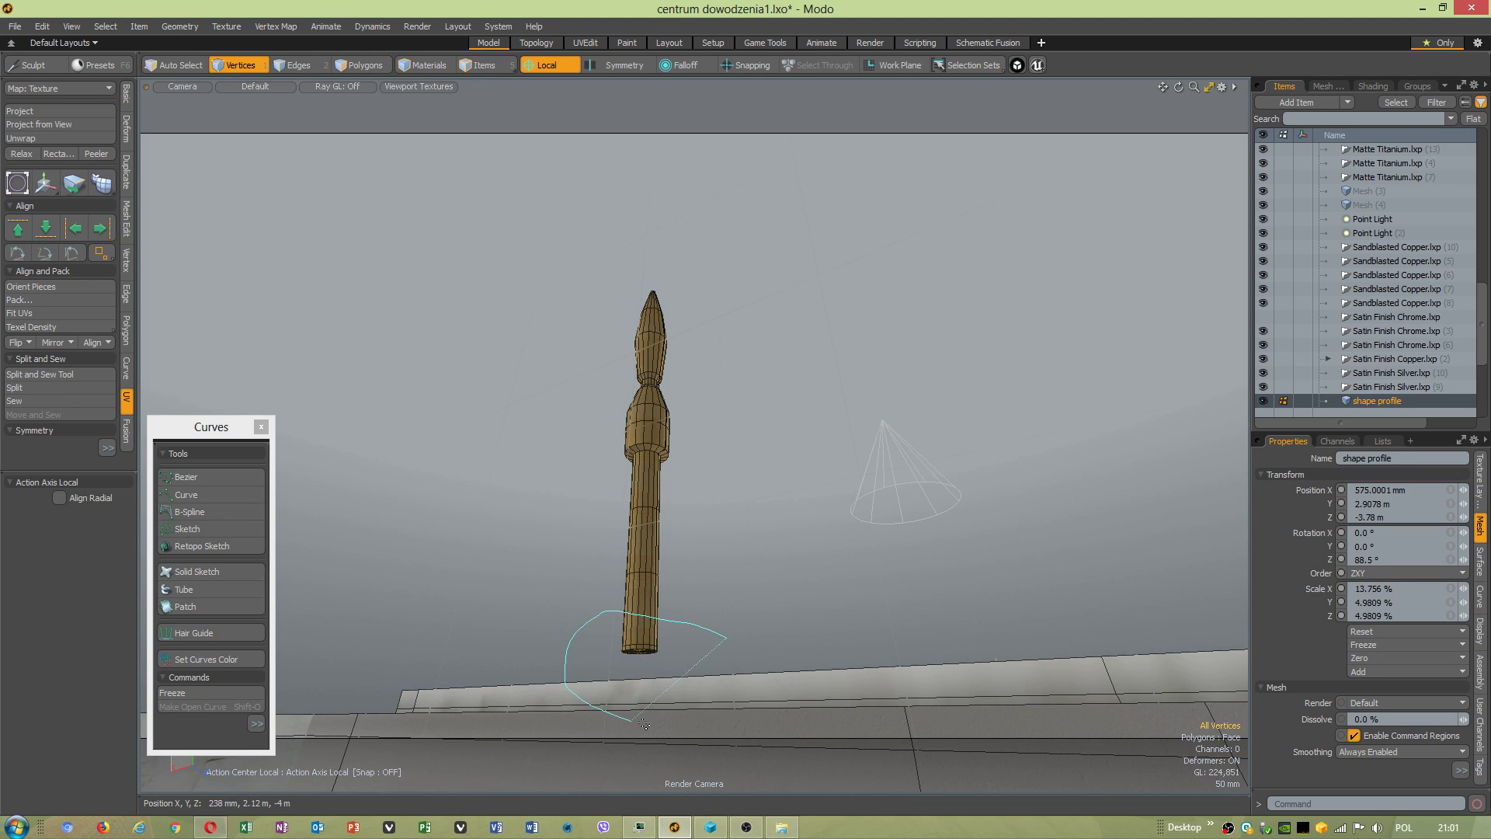
{"action": "right_click_drag", "start_coordinate": [652, 725], "coordinate": [651, 725]}
{"action": "right_click_drag", "start_coordinate": [665, 660], "coordinate": [712, 679], "text": "alt"}
{"action": "mouse_move", "coordinate": [712, 678]}
{"action": "middle_mouse_down", "text": "alt"}
{"action": "mouse_move", "coordinate": [752, 618]}
{"action": "mouse_move", "coordinate": [739, 583]}
{"action": "middle_mouse_up", "text": "alt"}
{"action": "right_click_drag", "start_coordinate": [738, 582], "coordinate": [922, 583], "text": "alt"}
{"action": "left_click_drag", "start_coordinate": [922, 583], "coordinate": [765, 501], "text": "alt"}
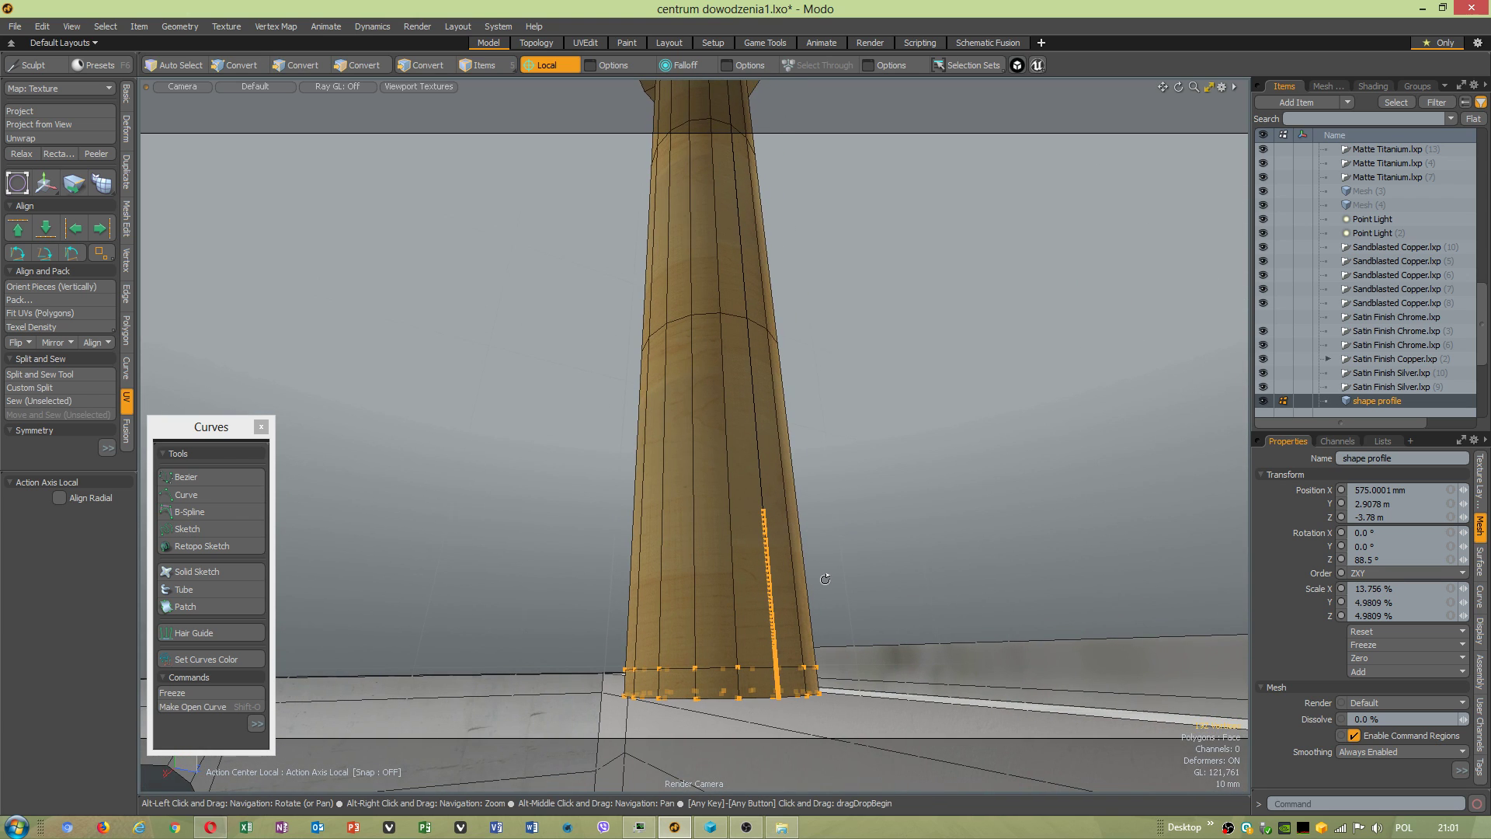
Select the connected strip of stray vertices on the side of the post's shaft and delete it.
{"action": "left_click", "coordinate": [753, 485]}
{"action": "left_click_drag", "start_coordinate": [774, 589], "coordinate": [677, 509], "text": "alt"}
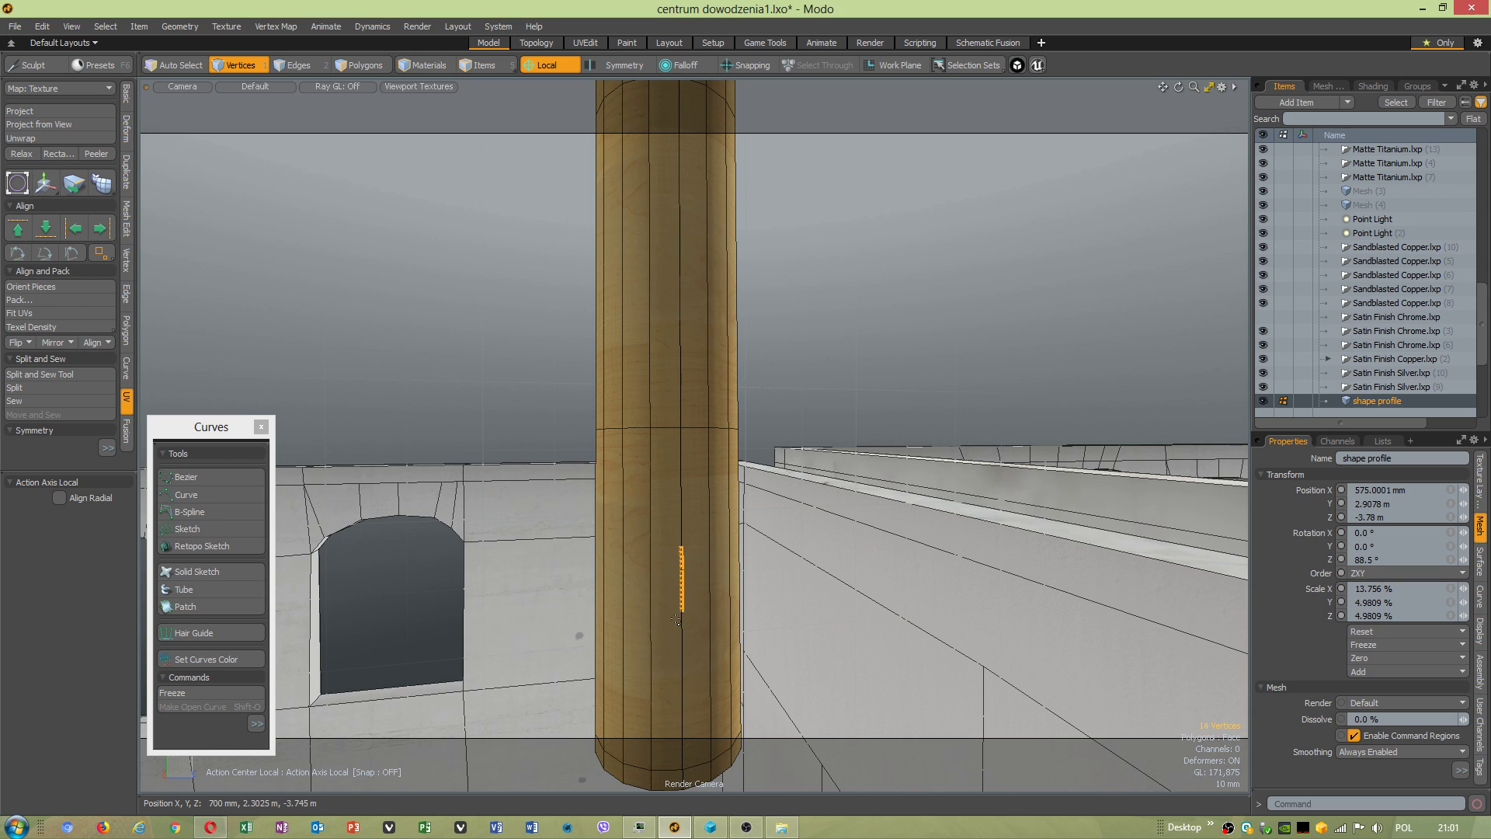
{"action": "left_click_drag", "start_coordinate": [674, 623], "coordinate": [791, 558], "text": "alt"}
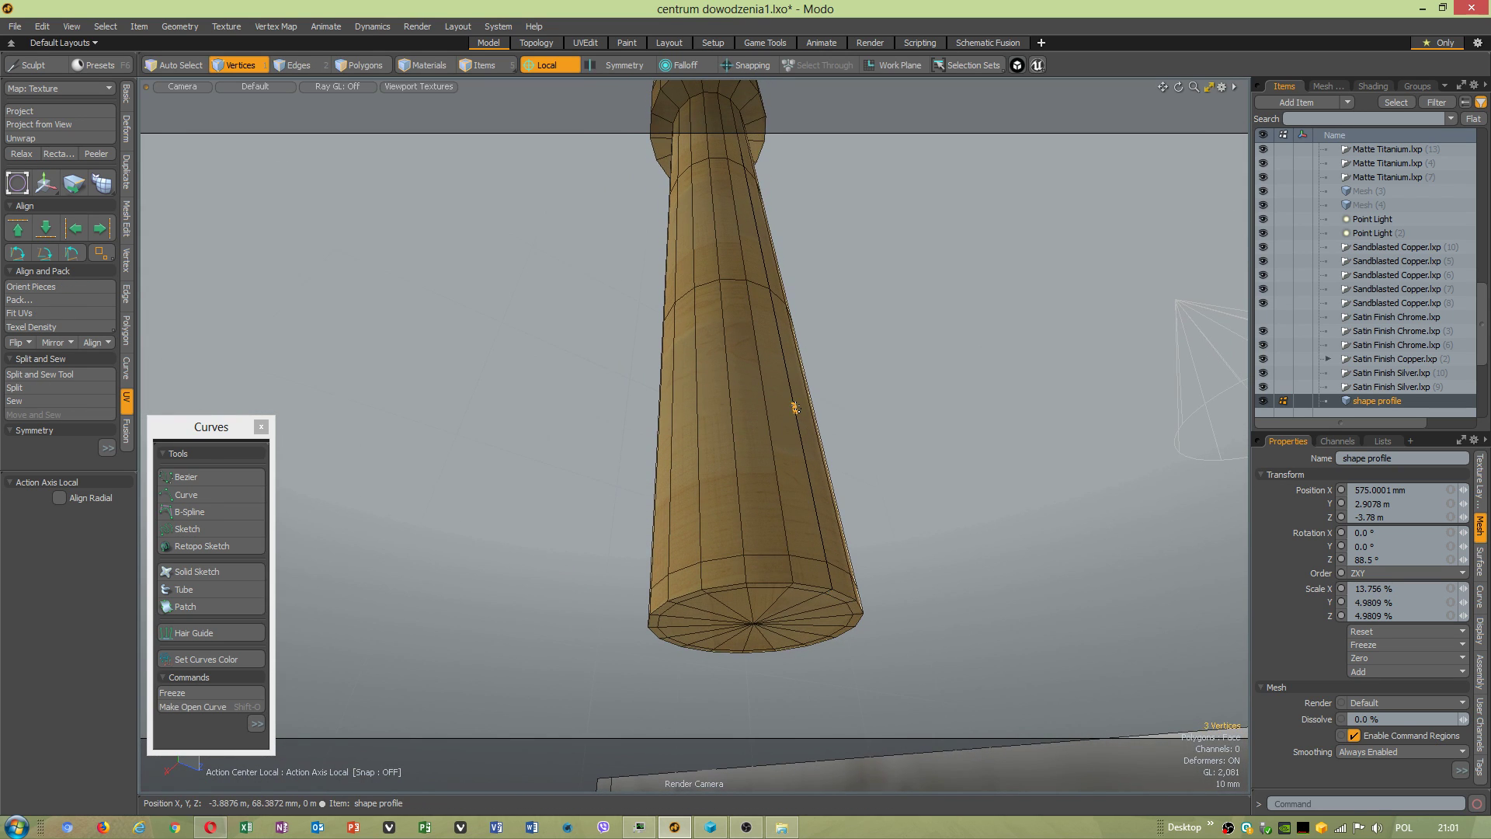
{"action": "double_click", "coordinate": [795, 407]}
{"action": "left_click_drag", "start_coordinate": [794, 406], "coordinate": [962, 341], "text": "alt"}
{"action": "left_click_drag", "start_coordinate": [728, 374], "coordinate": [681, 357], "text": "alt"}
{"action": "key", "text": "y"}
{"action": "left_click_drag", "start_coordinate": [677, 144], "coordinate": [696, 120]}
{"action": "left_click_drag", "start_coordinate": [739, 252], "coordinate": [792, 226], "text": "alt"}
{"action": "key", "text": "Delete"}
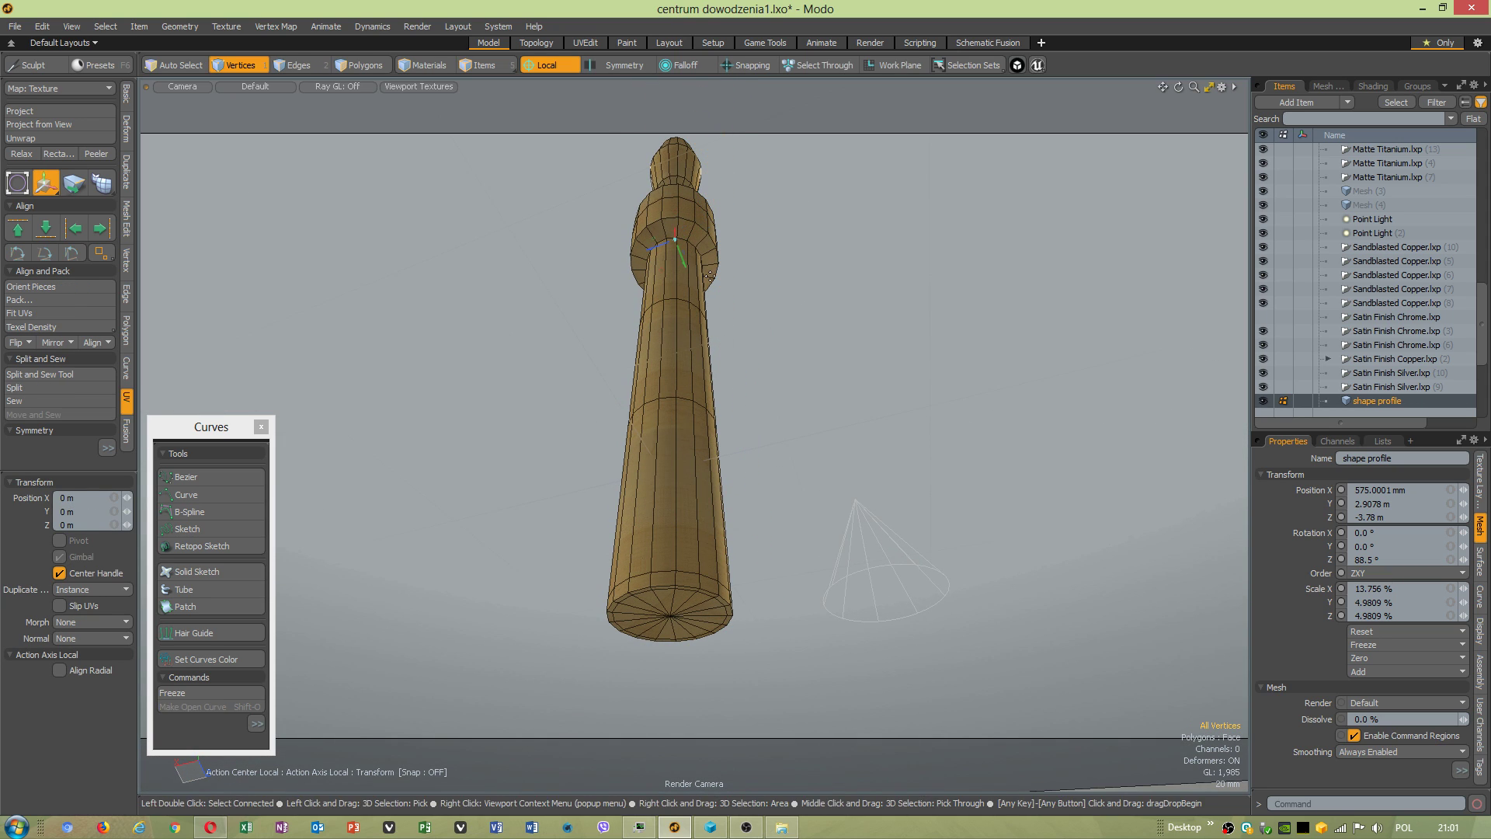
Select the vertices at the base of the post's shaft and move them down to lengthen the shaft.
{"action": "left_click", "coordinate": [478, 64]}
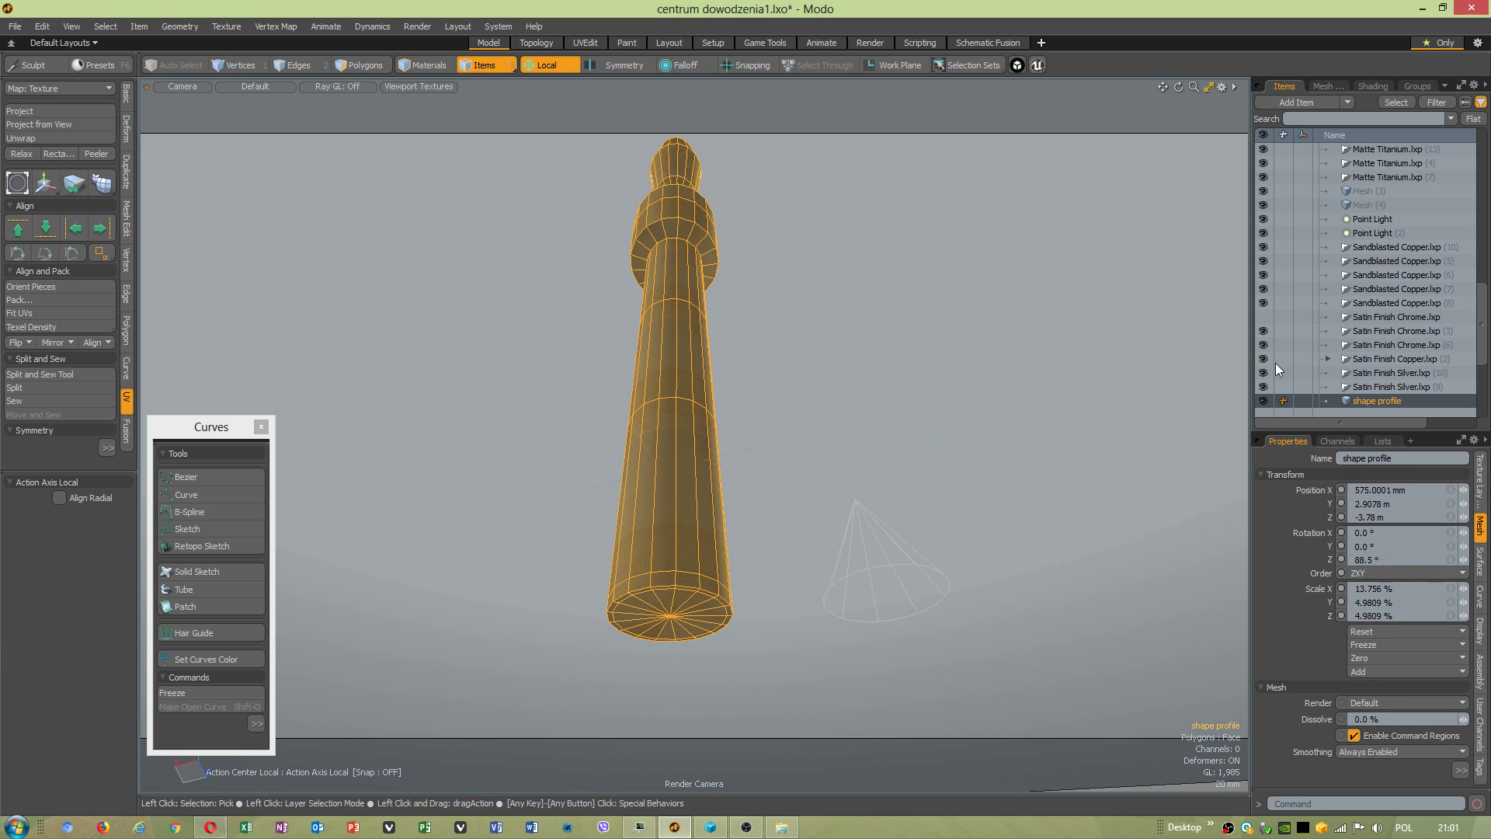
{"action": "key", "text": "w"}
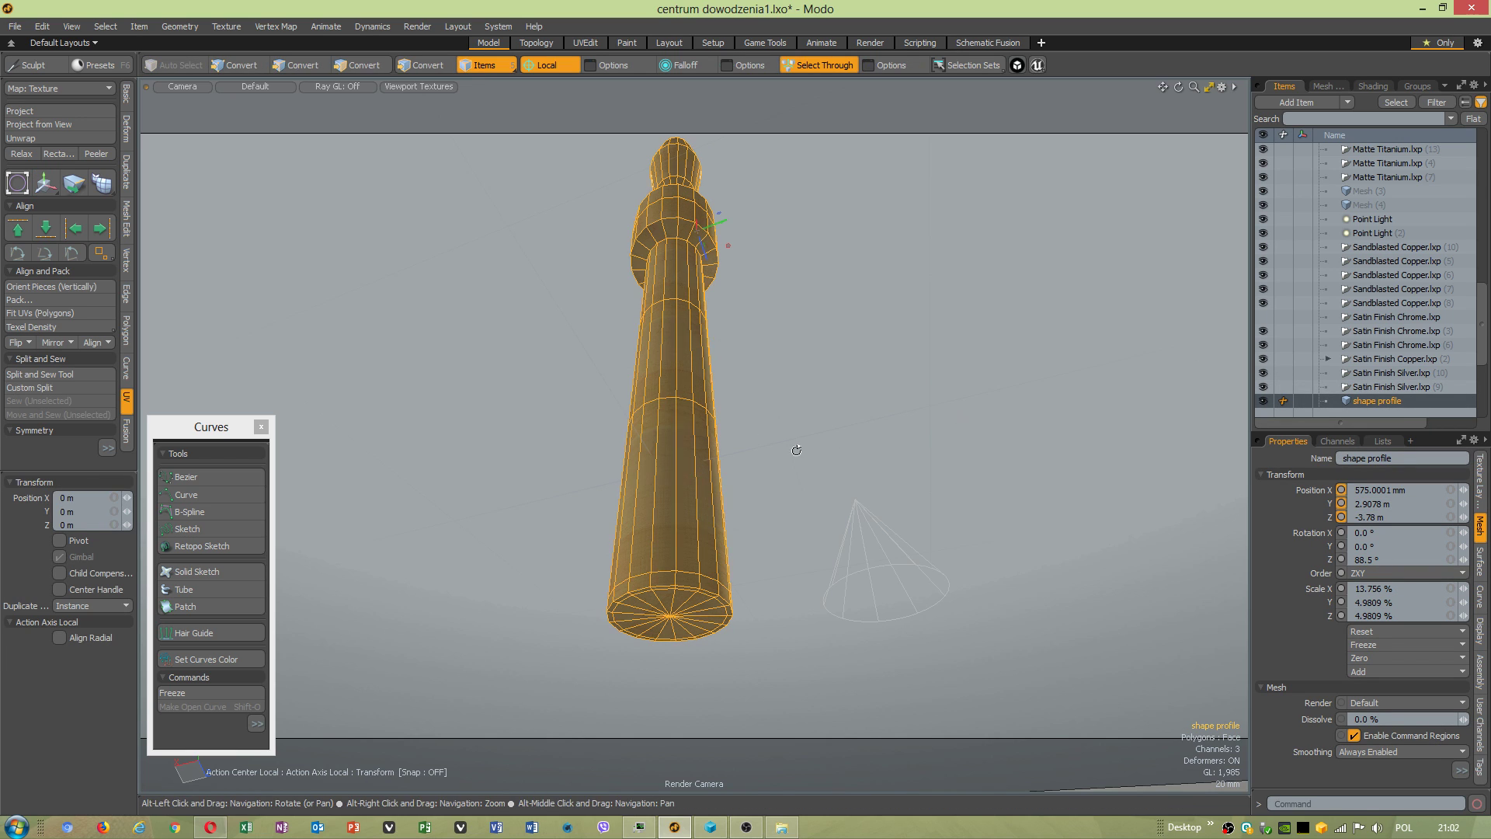
{"action": "right_click_drag", "start_coordinate": [808, 445], "coordinate": [609, 497], "text": "alt"}
{"action": "left_click_drag", "start_coordinate": [820, 384], "coordinate": [850, 546], "text": "alt"}
{"action": "right_click_drag", "start_coordinate": [850, 547], "coordinate": [728, 501], "text": "alt"}
{"action": "left_click_drag", "start_coordinate": [728, 500], "coordinate": [709, 471], "text": "alt"}
{"action": "right_click_drag", "start_coordinate": [709, 471], "coordinate": [780, 458], "text": "alt"}
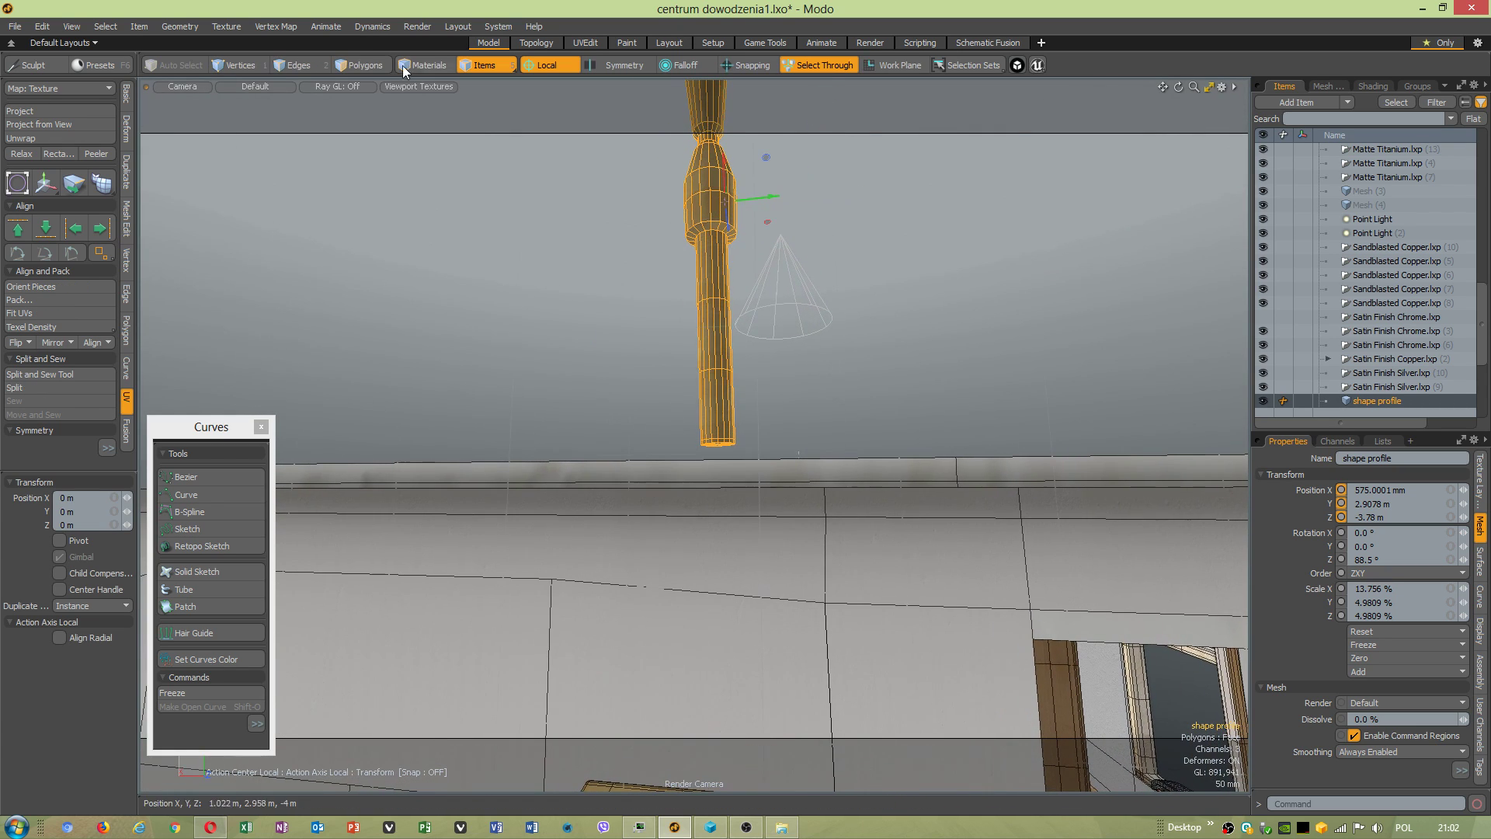
{"action": "left_click", "coordinate": [253, 68]}
{"action": "left_click_drag", "start_coordinate": [643, 447], "coordinate": [796, 469]}
{"action": "key", "text": "w"}
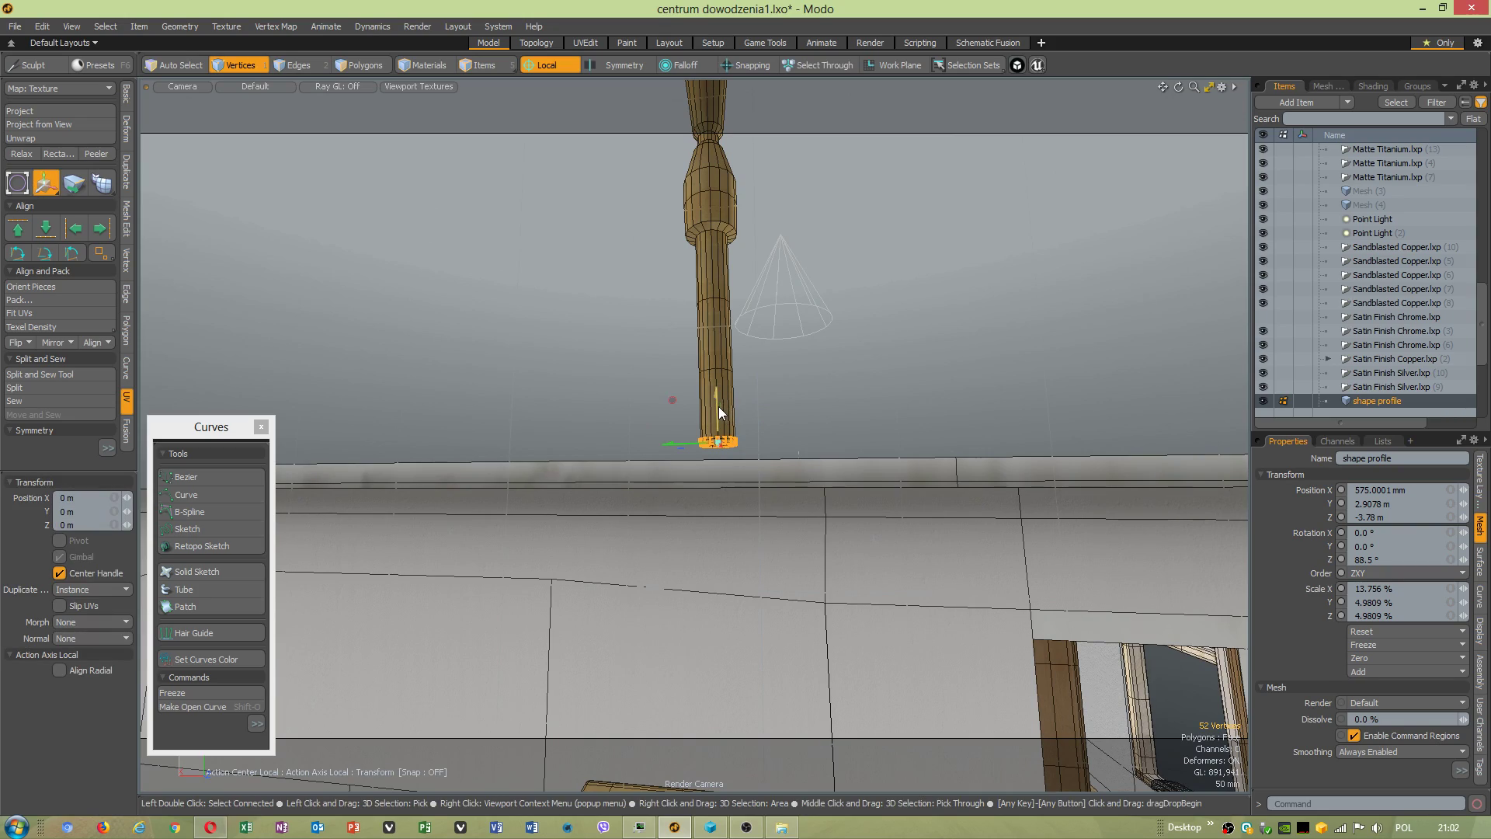
{"action": "left_click_drag", "start_coordinate": [720, 407], "coordinate": [724, 626]}
{"action": "left_click_drag", "start_coordinate": [779, 560], "coordinate": [721, 452], "text": "alt"}
Move the post item to about X -411 mm, Y 1.93 m beside the top stair and save the scene.
{"action": "key", "text": "5"}
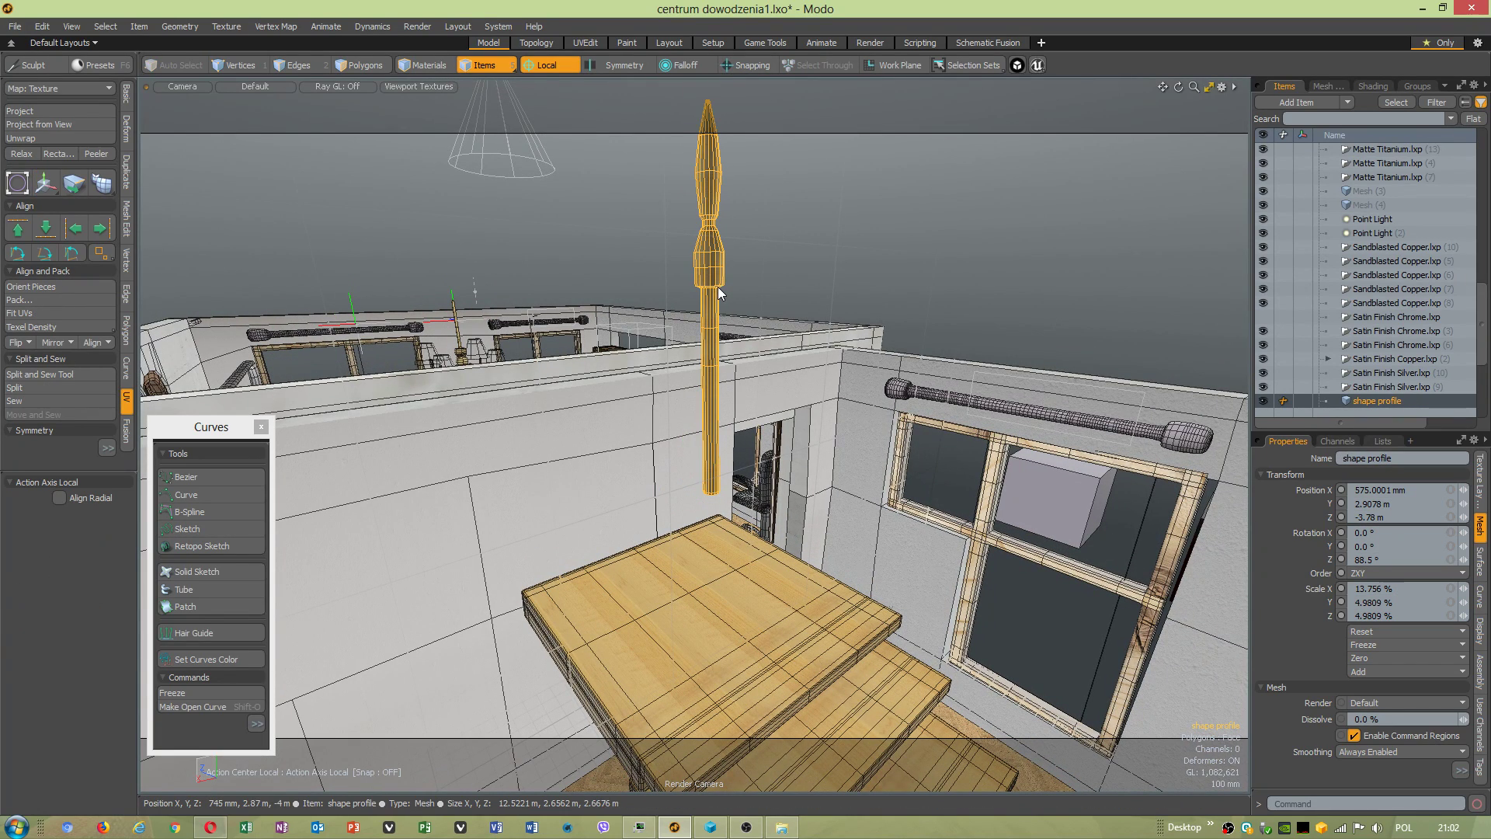
{"action": "scroll", "coordinate": [718, 272], "scroll_direction": "up", "scroll_amount": 2}
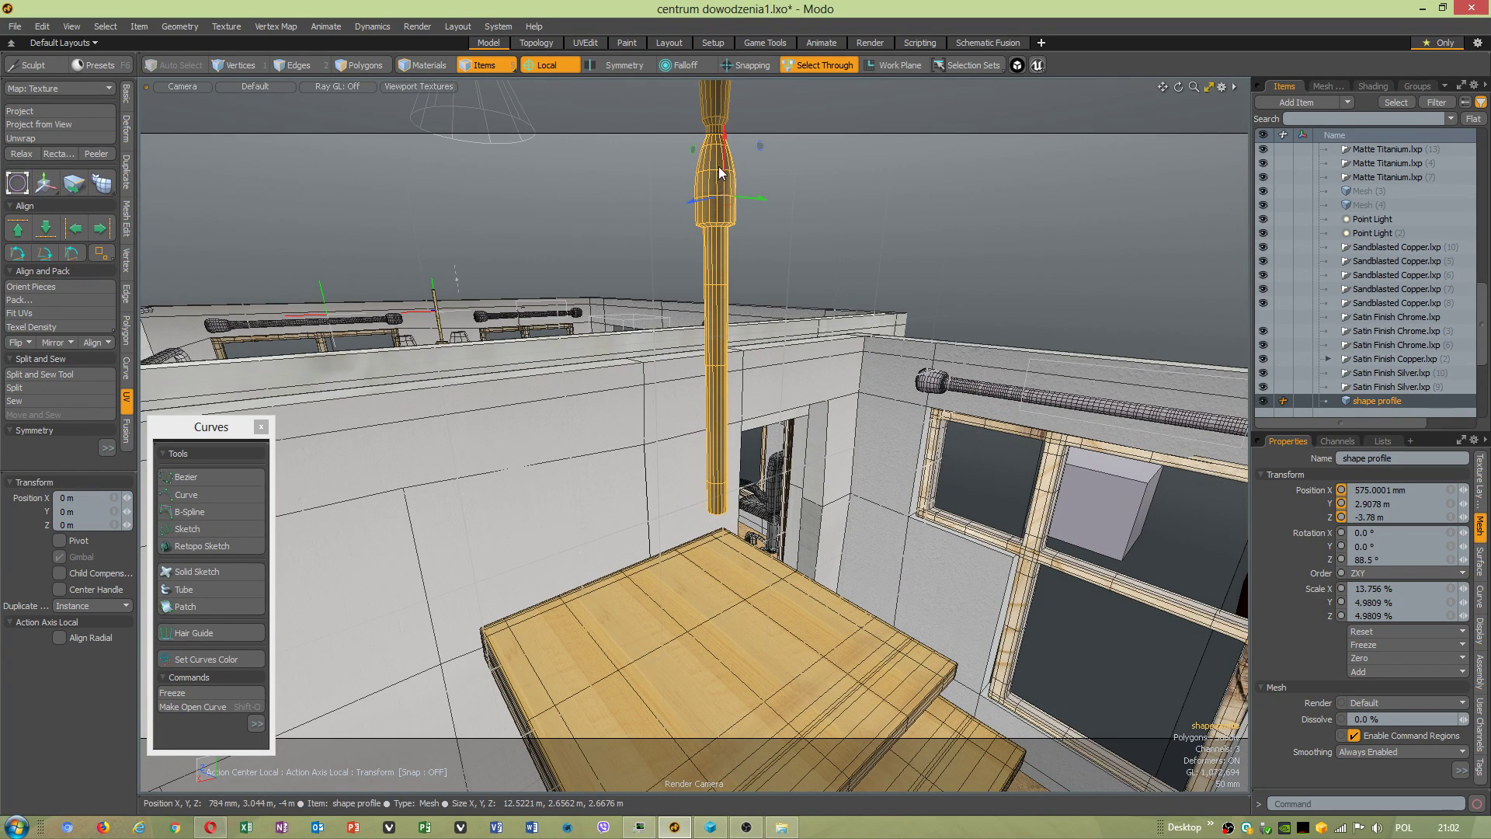
{"action": "left_click_drag", "start_coordinate": [725, 153], "coordinate": [875, 430]}
{"action": "left_click_drag", "start_coordinate": [889, 511], "coordinate": [270, 220], "text": "alt"}
{"action": "left_click", "coordinate": [16, 26]}
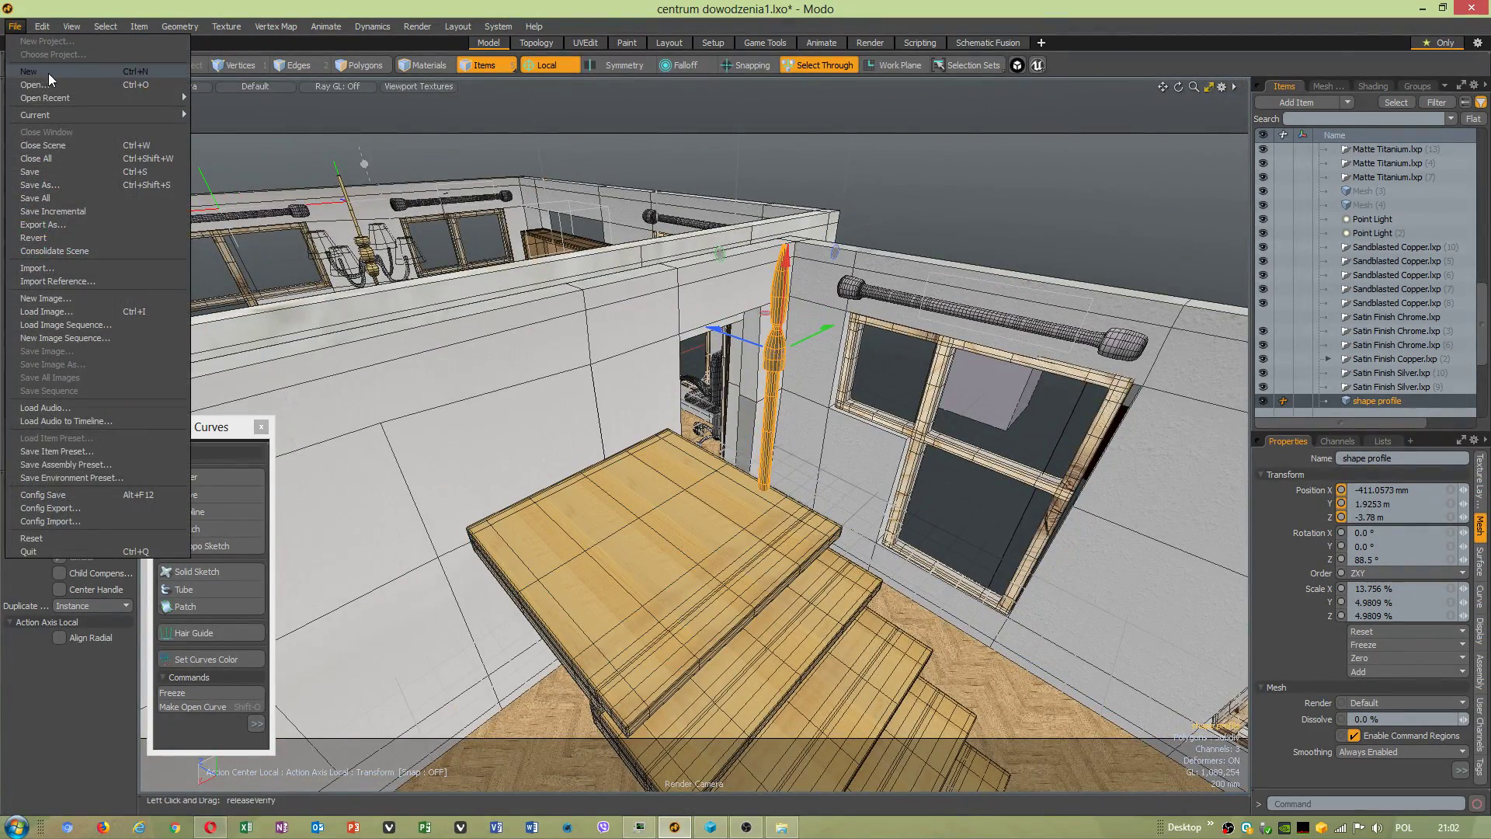
{"action": "left_click", "coordinate": [37, 170]}
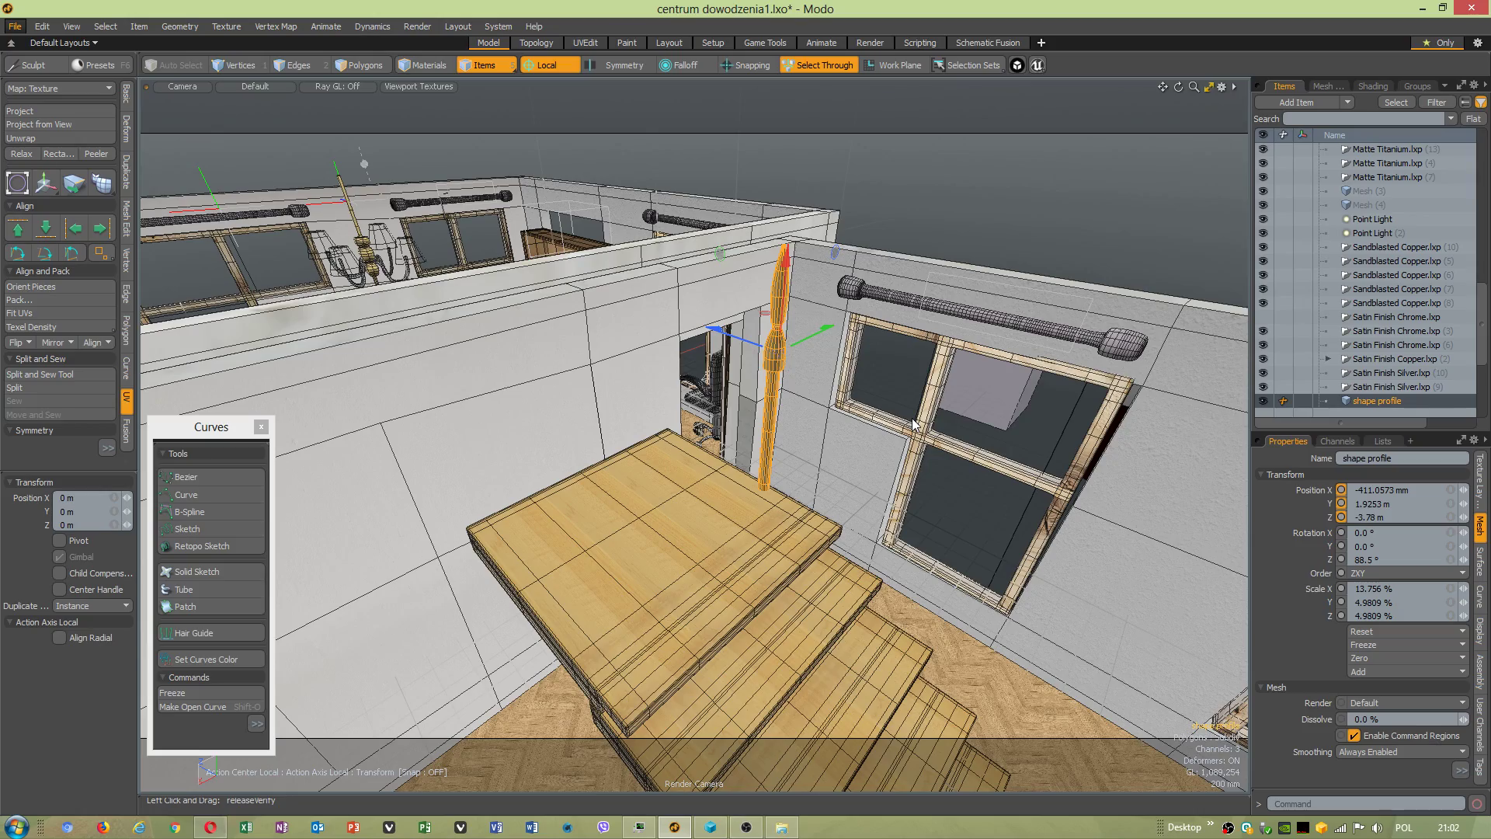
Restore the four-viewport layout and move the Curves palette clear of the lower viewport.
{"action": "scroll", "coordinate": [841, 440], "scroll_direction": "down", "scroll_amount": 5}
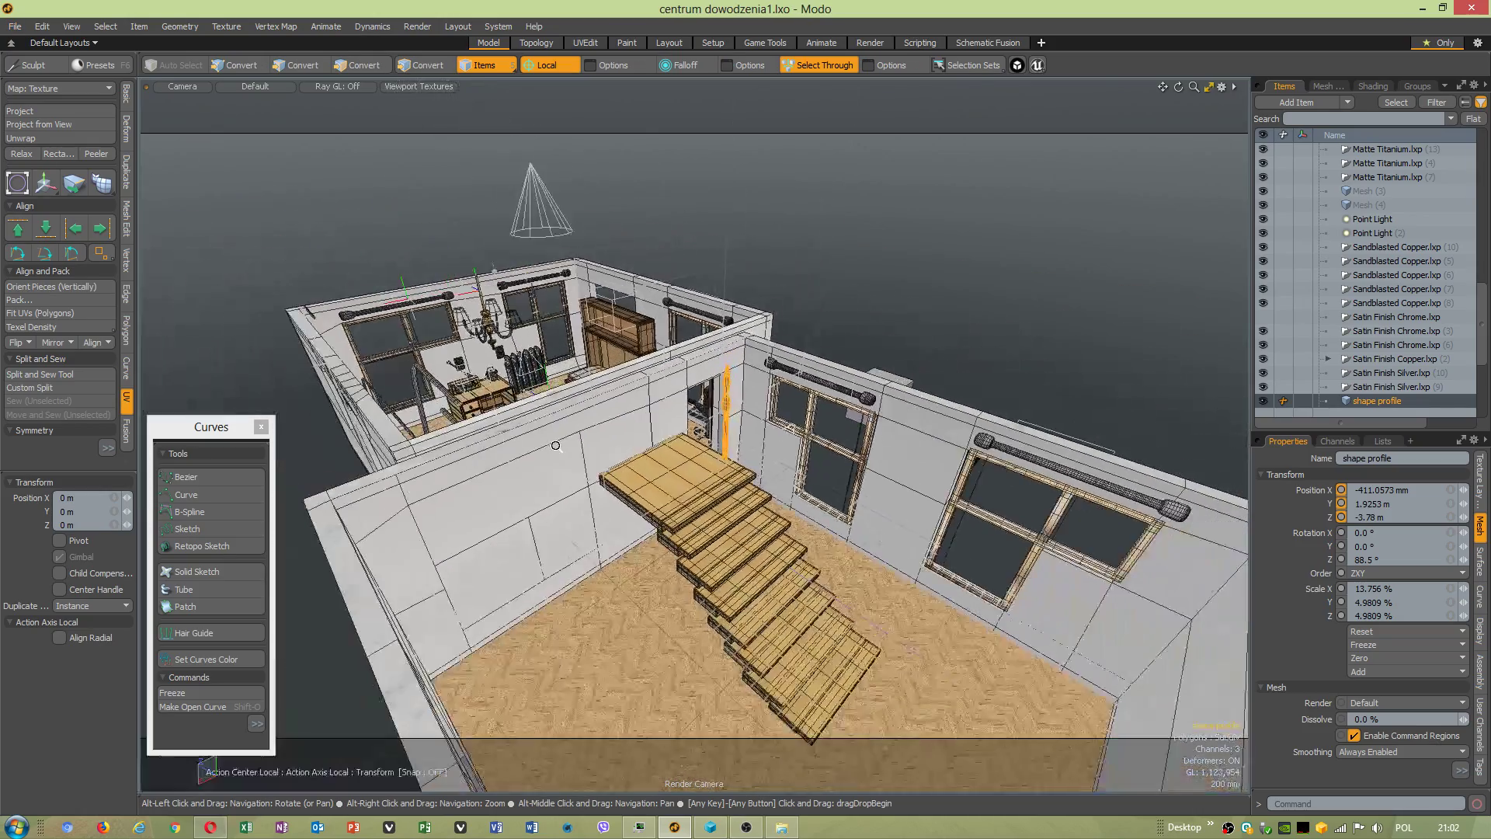
{"action": "left_click_drag", "start_coordinate": [842, 440], "coordinate": [746, 583], "text": "alt"}
{"action": "middle_click_drag", "start_coordinate": [581, 484], "coordinate": [831, 461], "text": "alt"}
{"action": "left_click_drag", "start_coordinate": [831, 461], "coordinate": [757, 530], "text": "alt"}
{"action": "left_click", "coordinate": [1209, 87]}
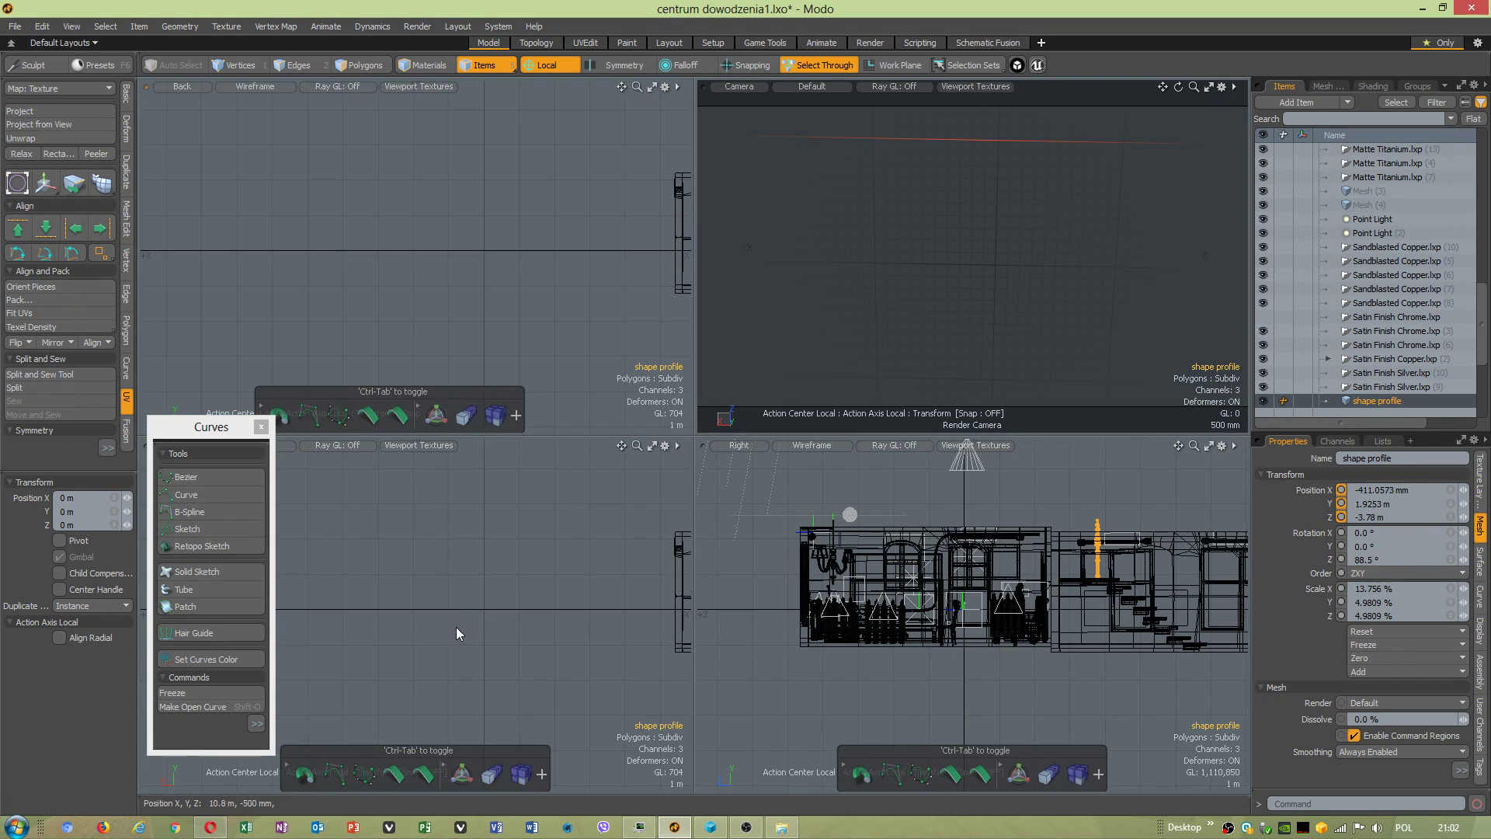
{"action": "left_click_drag", "start_coordinate": [223, 415], "coordinate": [270, 82]}
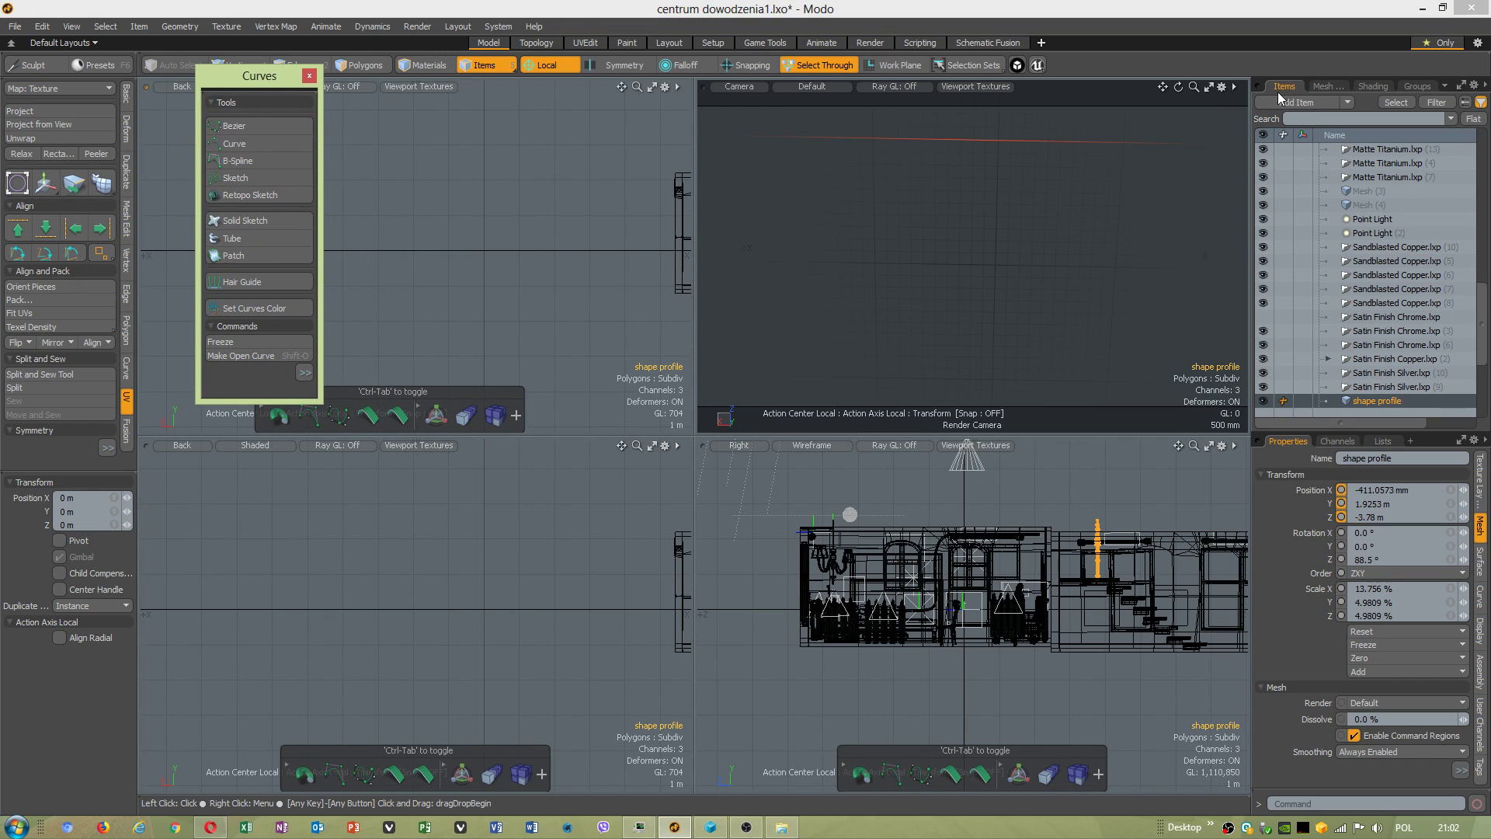
Browse the mesh operations available for the shape profile and create a new empty mesh item.
{"action": "left_click", "coordinate": [1328, 86]}
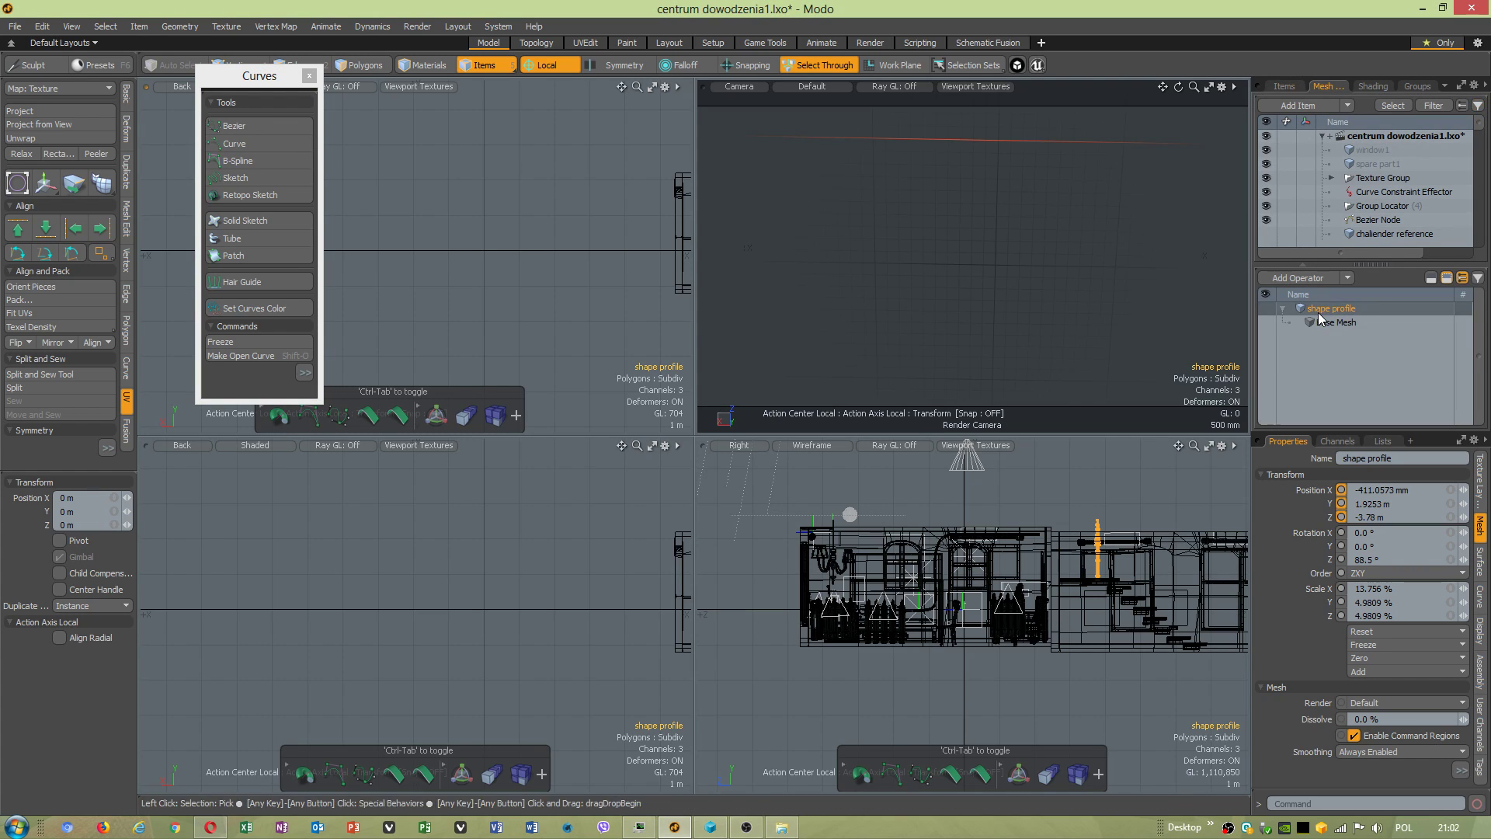
{"action": "left_click", "coordinate": [1292, 282]}
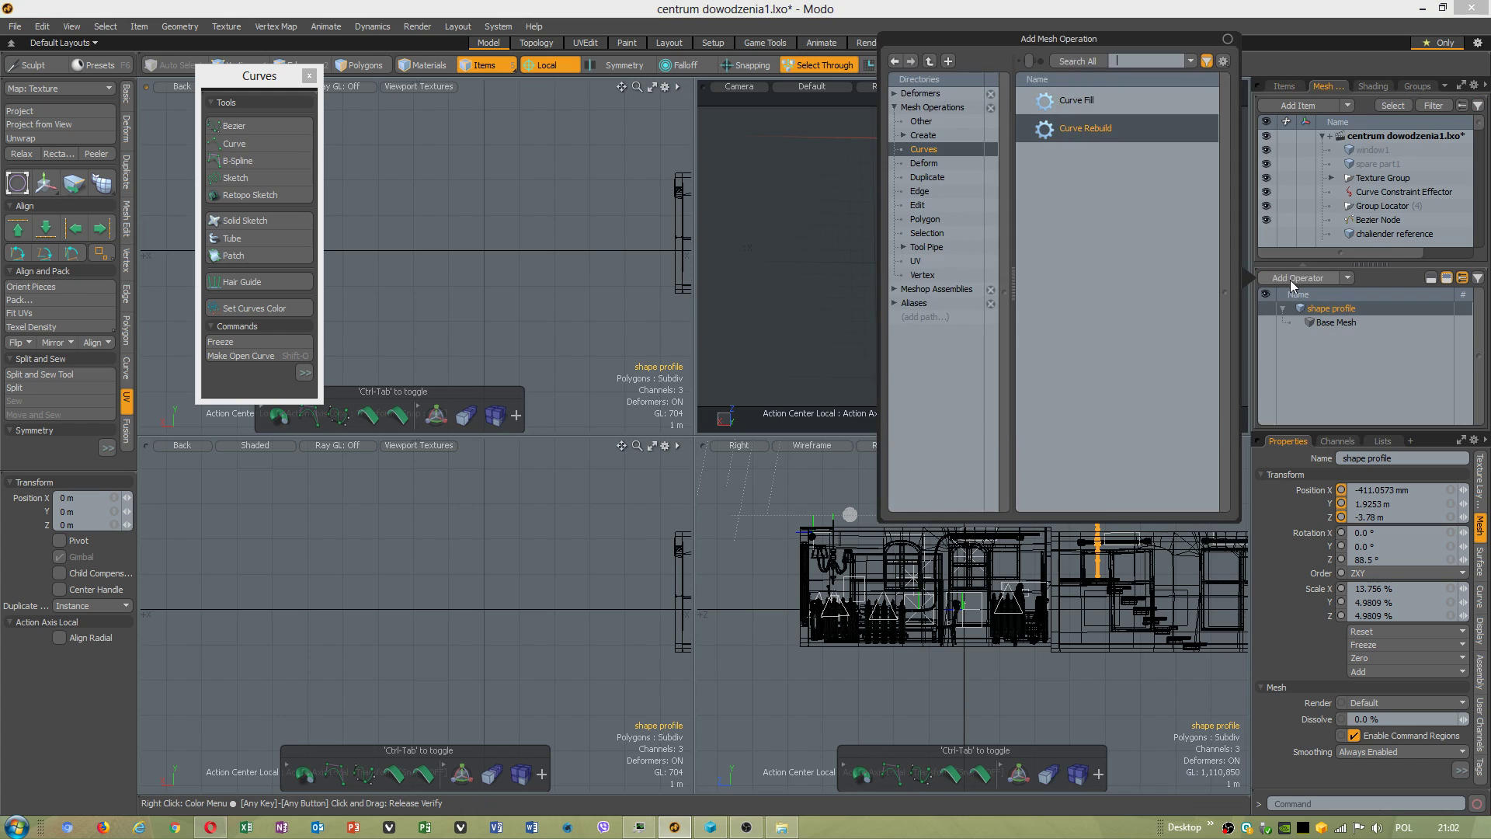
{"action": "left_click", "coordinate": [924, 109]}
{"action": "double_click", "coordinate": [1075, 127]}
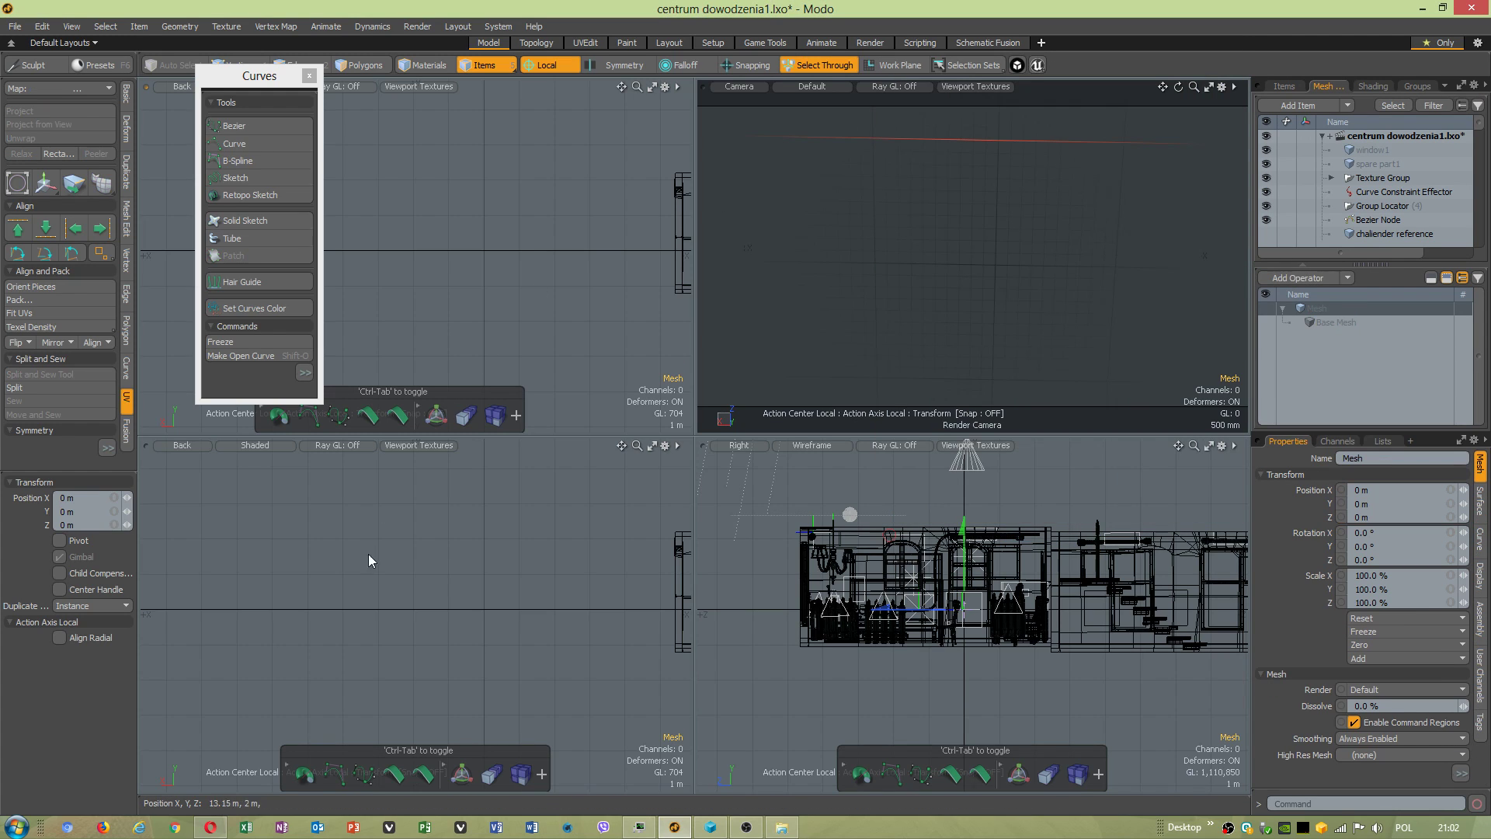
Start a B-spline in the back view with a nearly straight row of points from about X 11.05 m to X 11.29 m.
{"action": "left_click", "coordinate": [237, 162]}
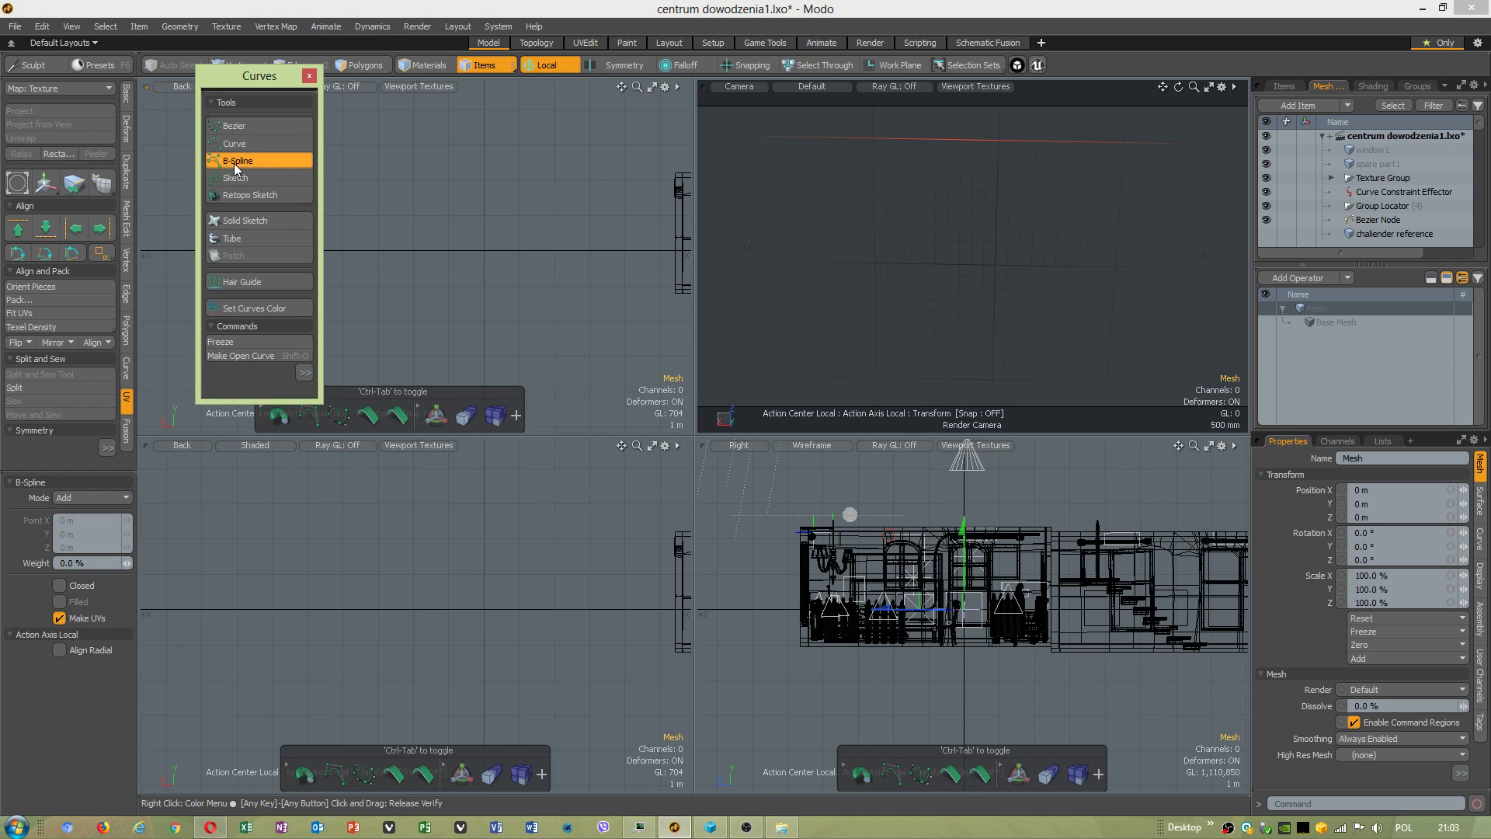
{"action": "left_click", "coordinate": [87, 499]}
{"action": "left_click", "coordinate": [97, 501]}
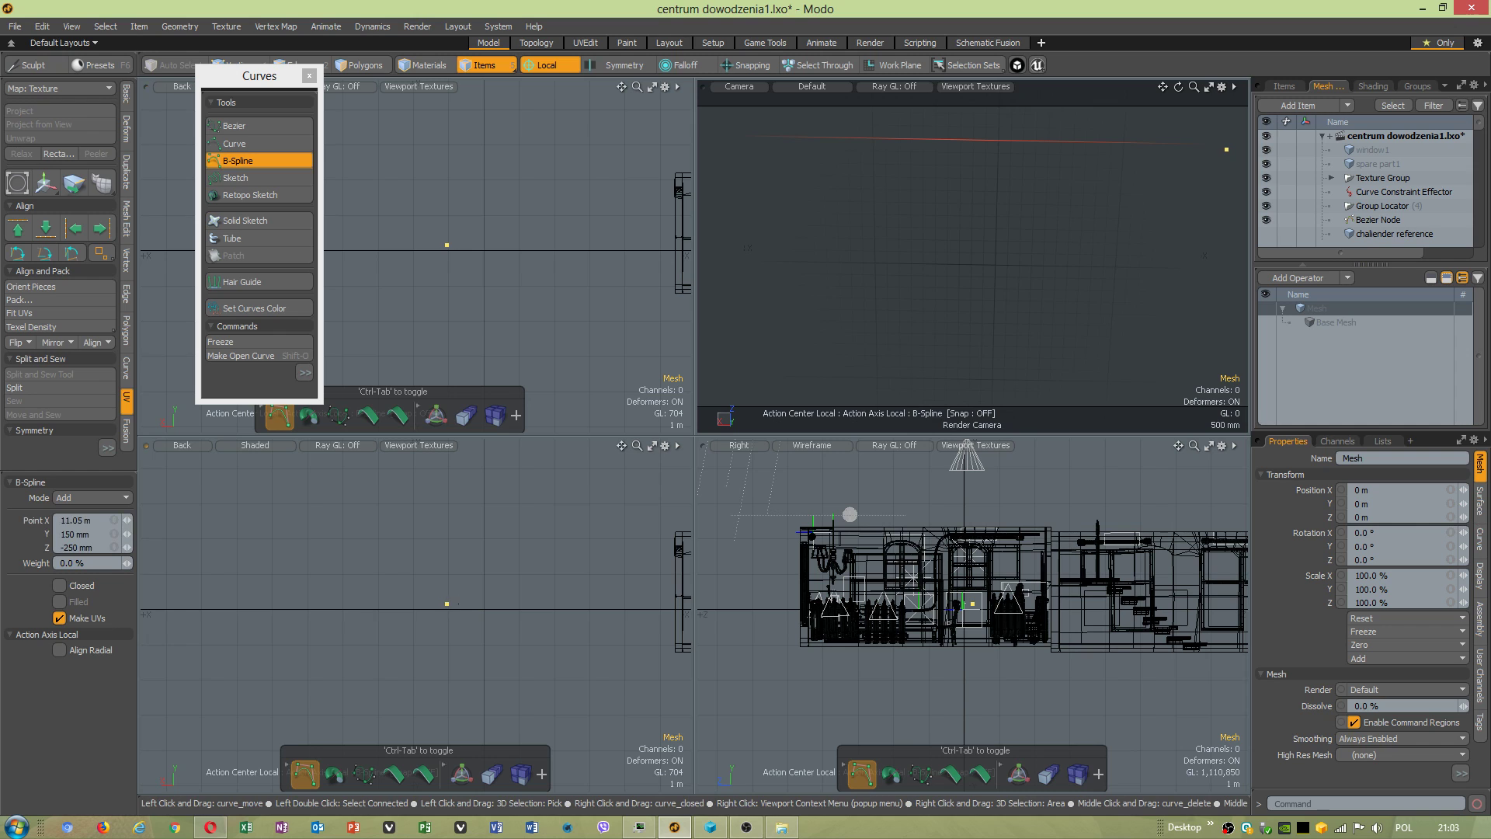
{"action": "scroll", "coordinate": [442, 610], "scroll_direction": "down", "scroll_amount": 3}
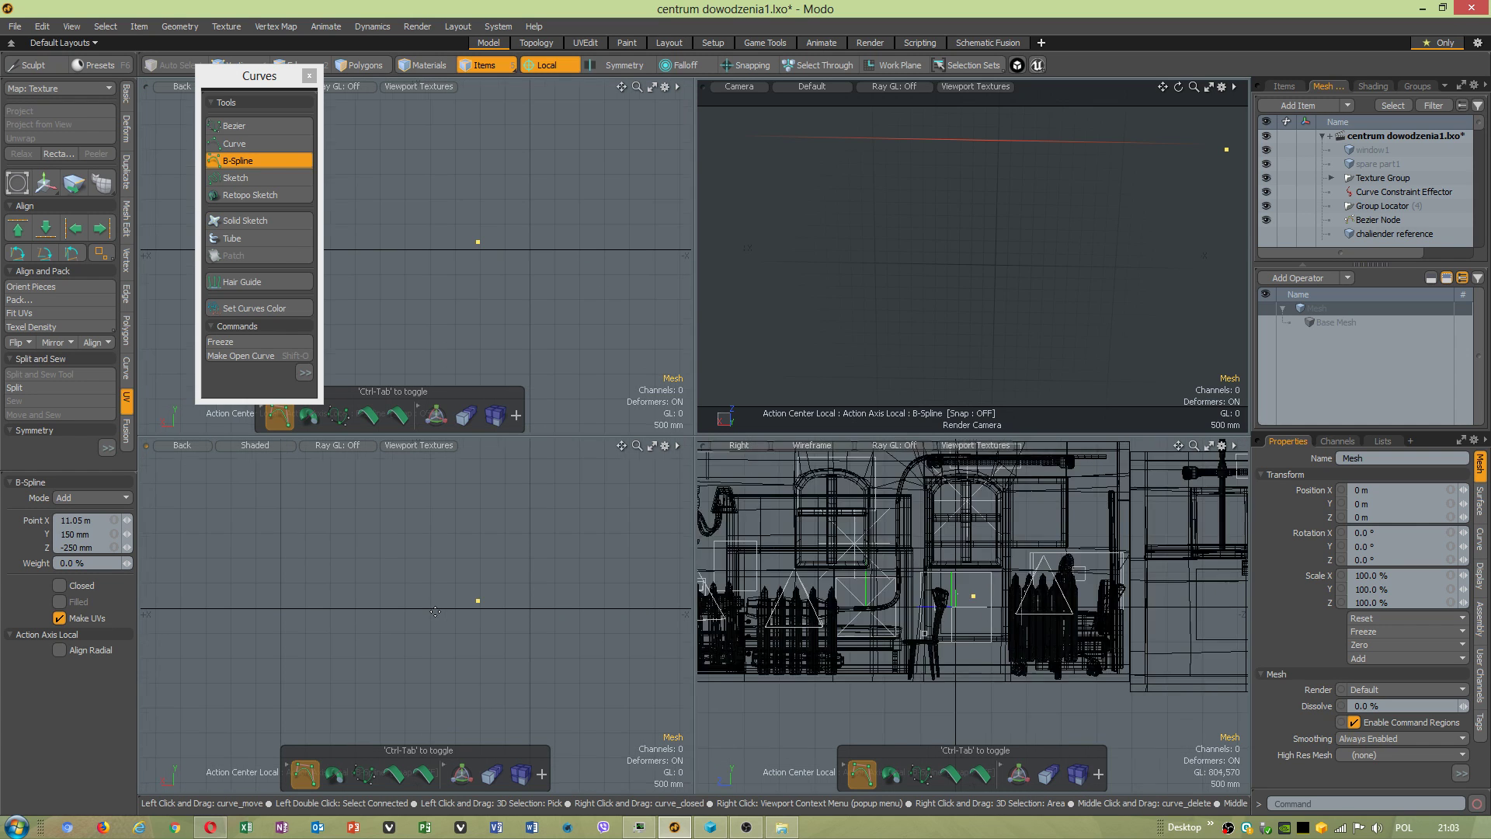
{"action": "scroll", "coordinate": [435, 611], "scroll_direction": "up", "scroll_amount": 10}
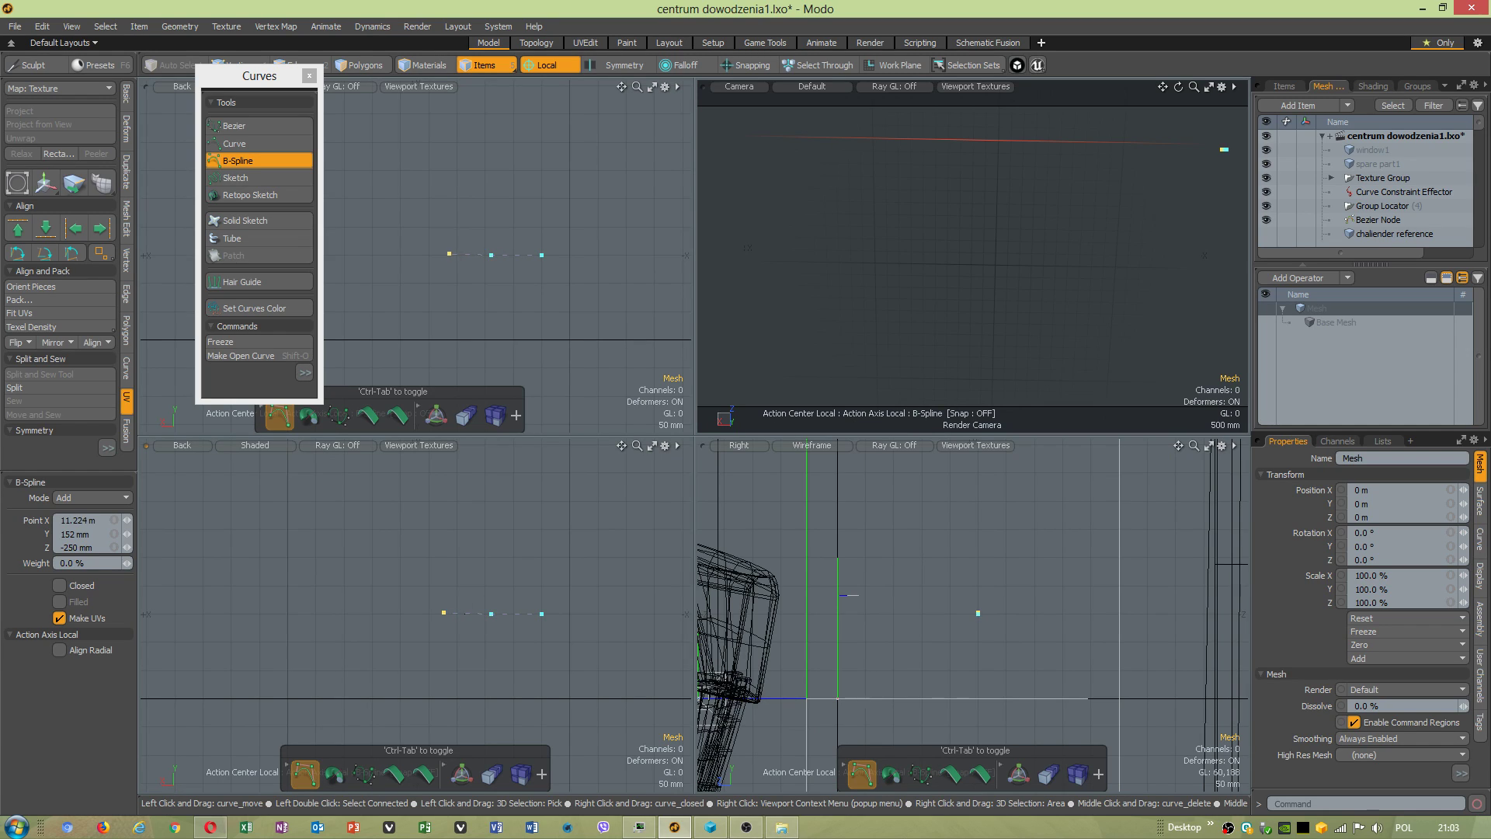
{"action": "left_click", "coordinate": [410, 613]}
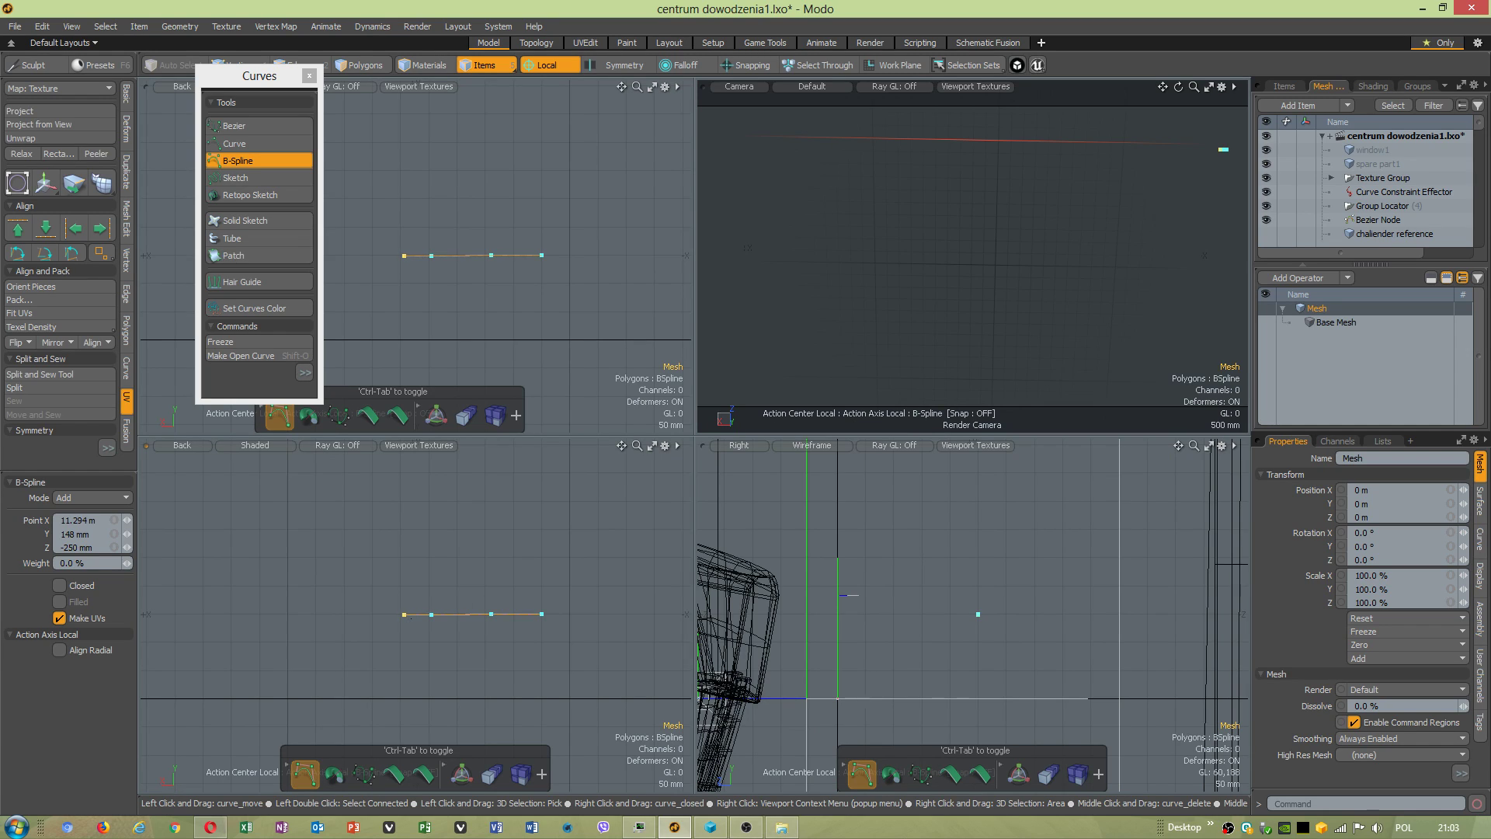
Continue the B-spline as a turned-post profile with rounded and stepped bumps, ending at about X 11.95 m, Y 98 mm.
{"action": "left_click", "coordinate": [305, 373]}
{"action": "left_click", "coordinate": [374, 597]}
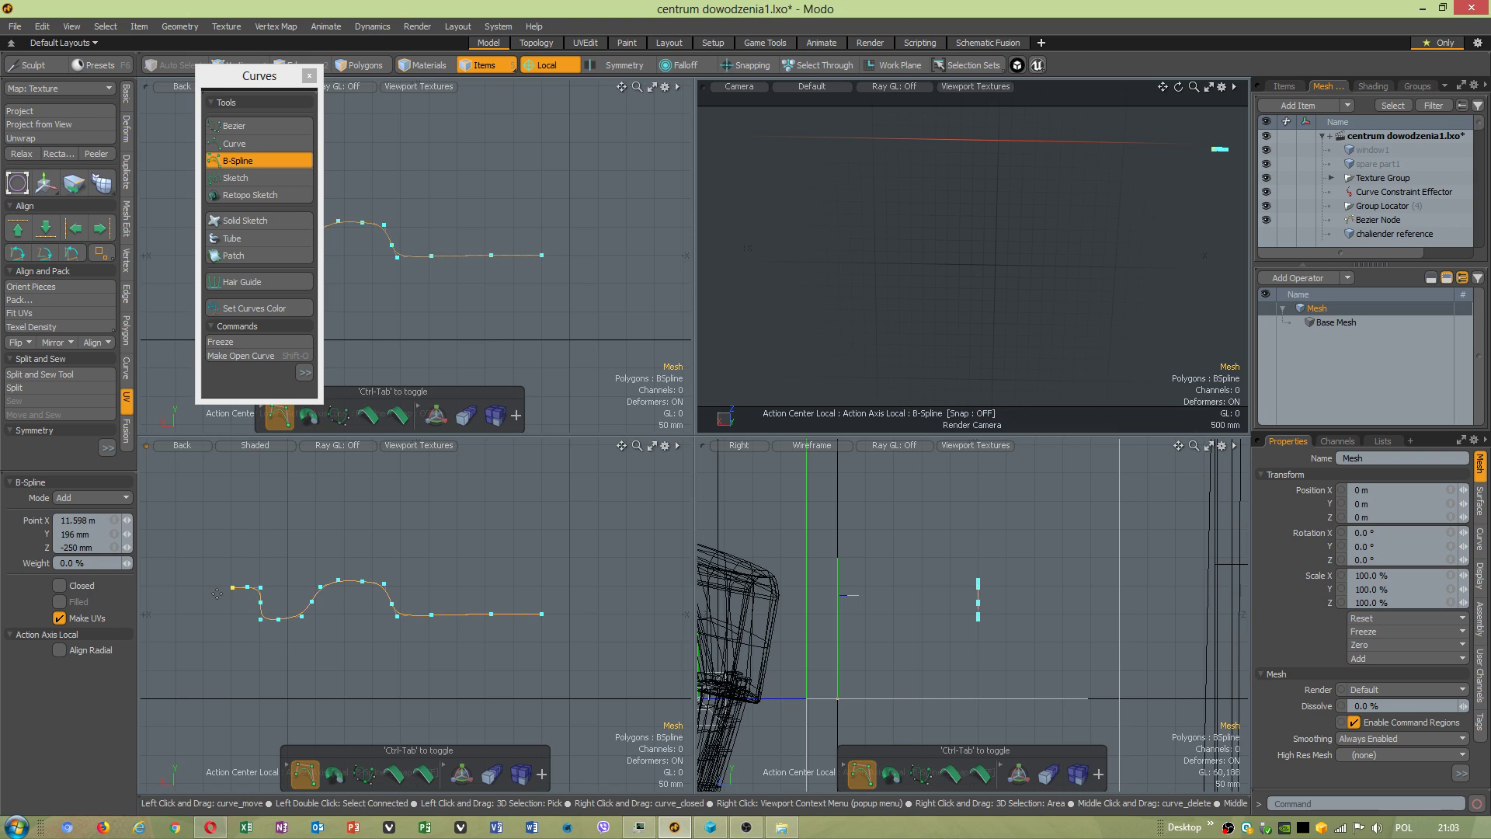
{"action": "left_click_drag", "start_coordinate": [214, 605], "coordinate": [290, 588], "text": "alt"}
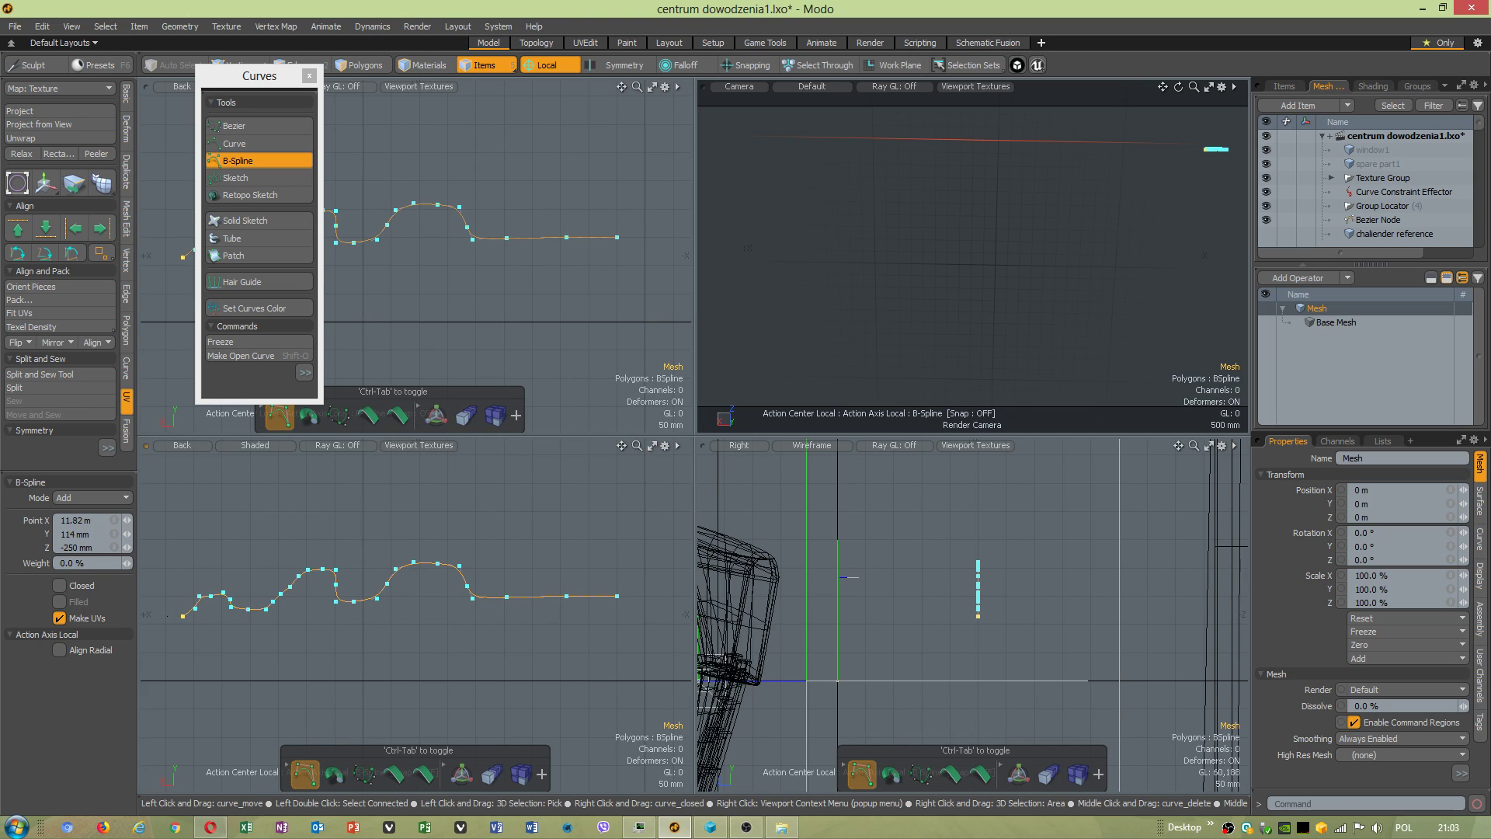
{"action": "left_click_drag", "start_coordinate": [167, 615], "coordinate": [254, 605], "text": "alt+shift"}
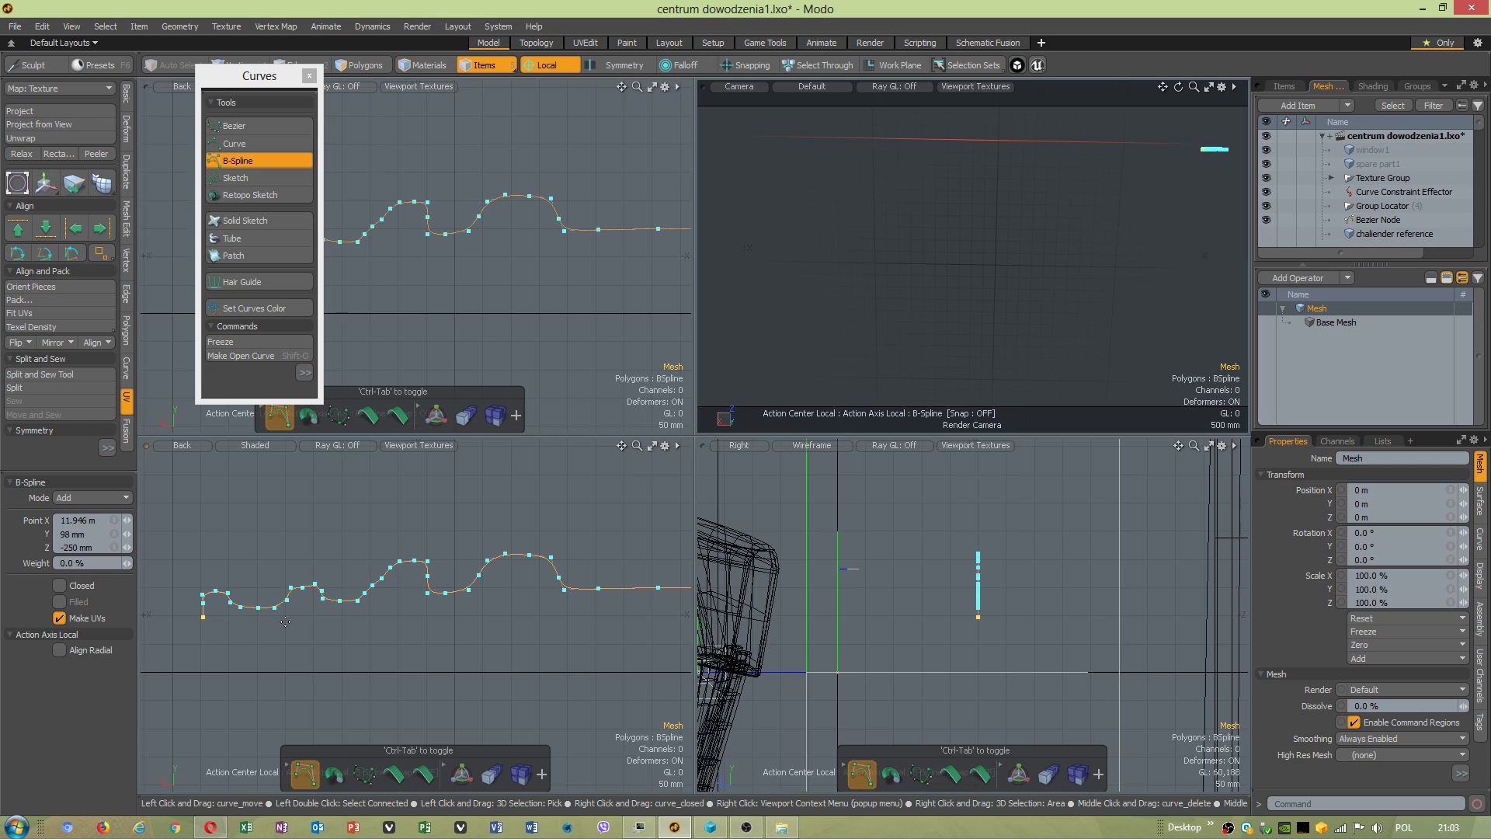
Select the end vertex of the profile's straight section and move it outward along X to lengthen the shaft.
{"action": "key", "text": "w"}
{"action": "scroll", "coordinate": [447, 580], "scroll_direction": "down", "scroll_amount": 3}
{"action": "left_click_drag", "start_coordinate": [510, 604], "coordinate": [441, 600], "text": "alt+shift"}
{"action": "left_click_drag", "start_coordinate": [281, 77], "coordinate": [314, 110]}
{"action": "key", "text": "1"}
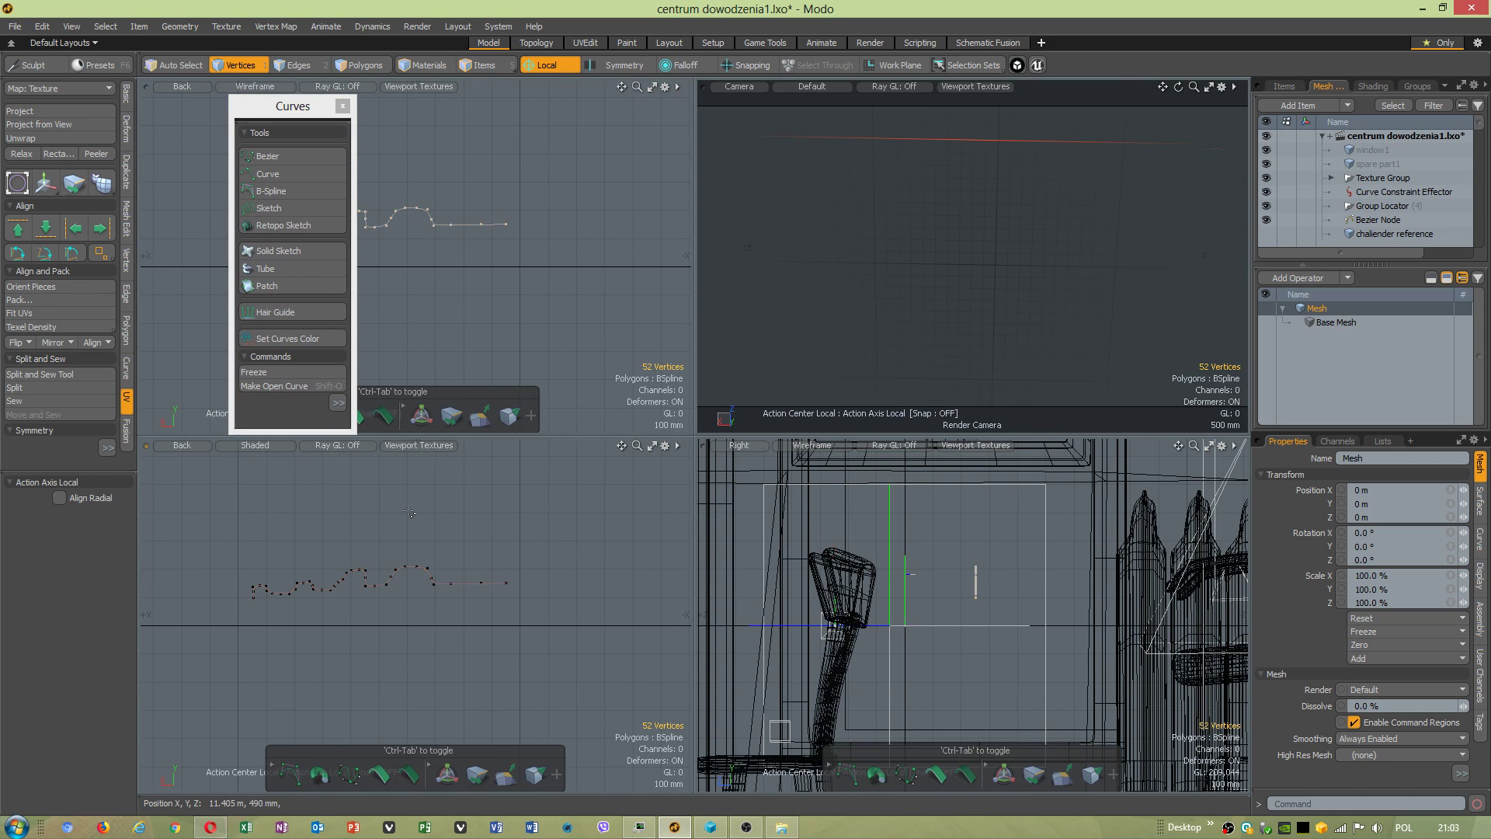
{"action": "left_click", "coordinate": [506, 582]}
{"action": "key", "text": "w"}
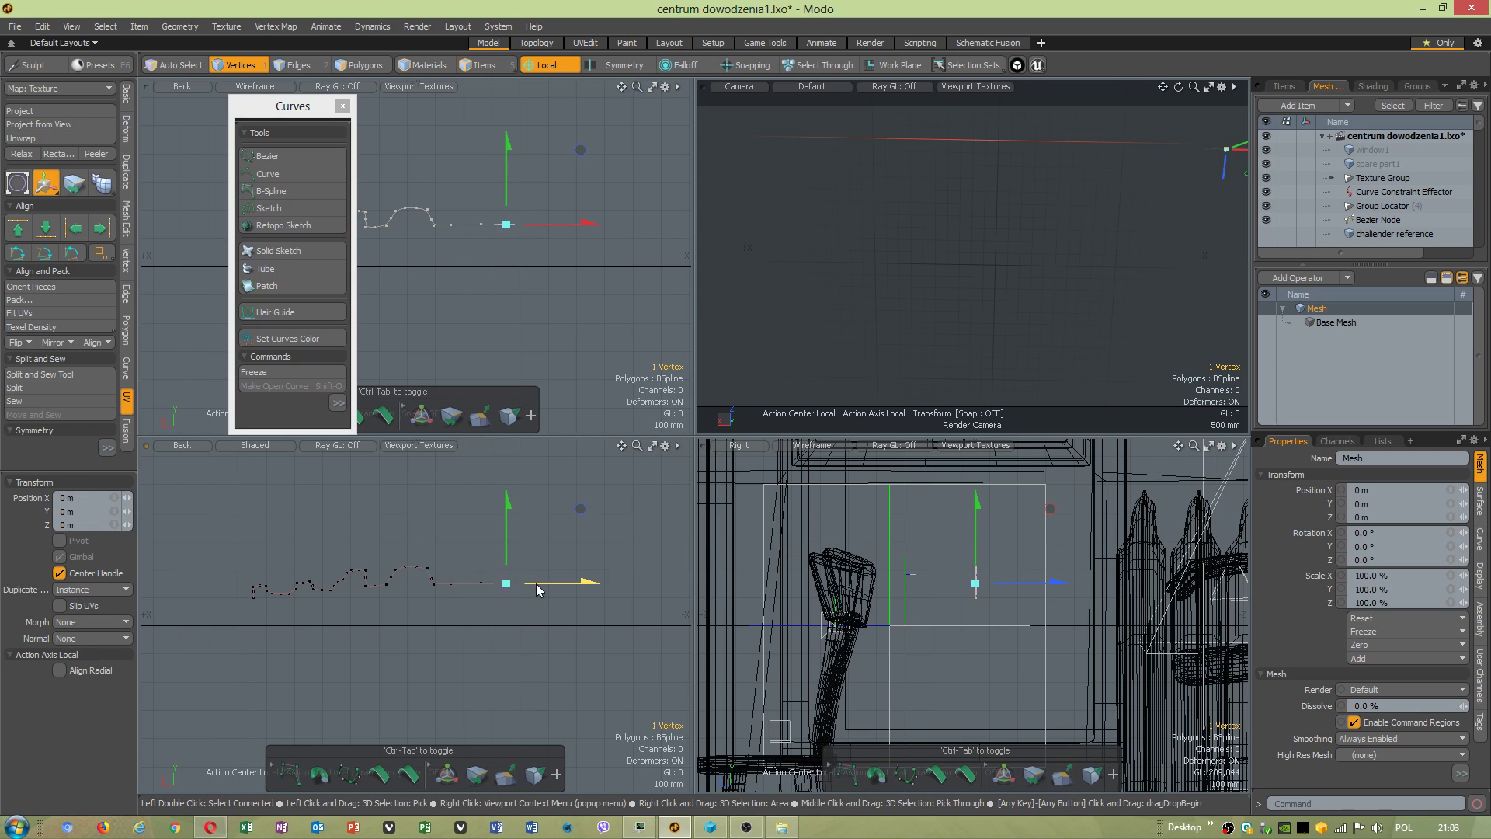
{"action": "left_click_drag", "start_coordinate": [559, 581], "coordinate": [705, 582]}
{"action": "key", "text": "q"}
Move the vertex next to the straight section's end about 185 mm along X toward the new end.
{"action": "left_click", "coordinate": [481, 582]}
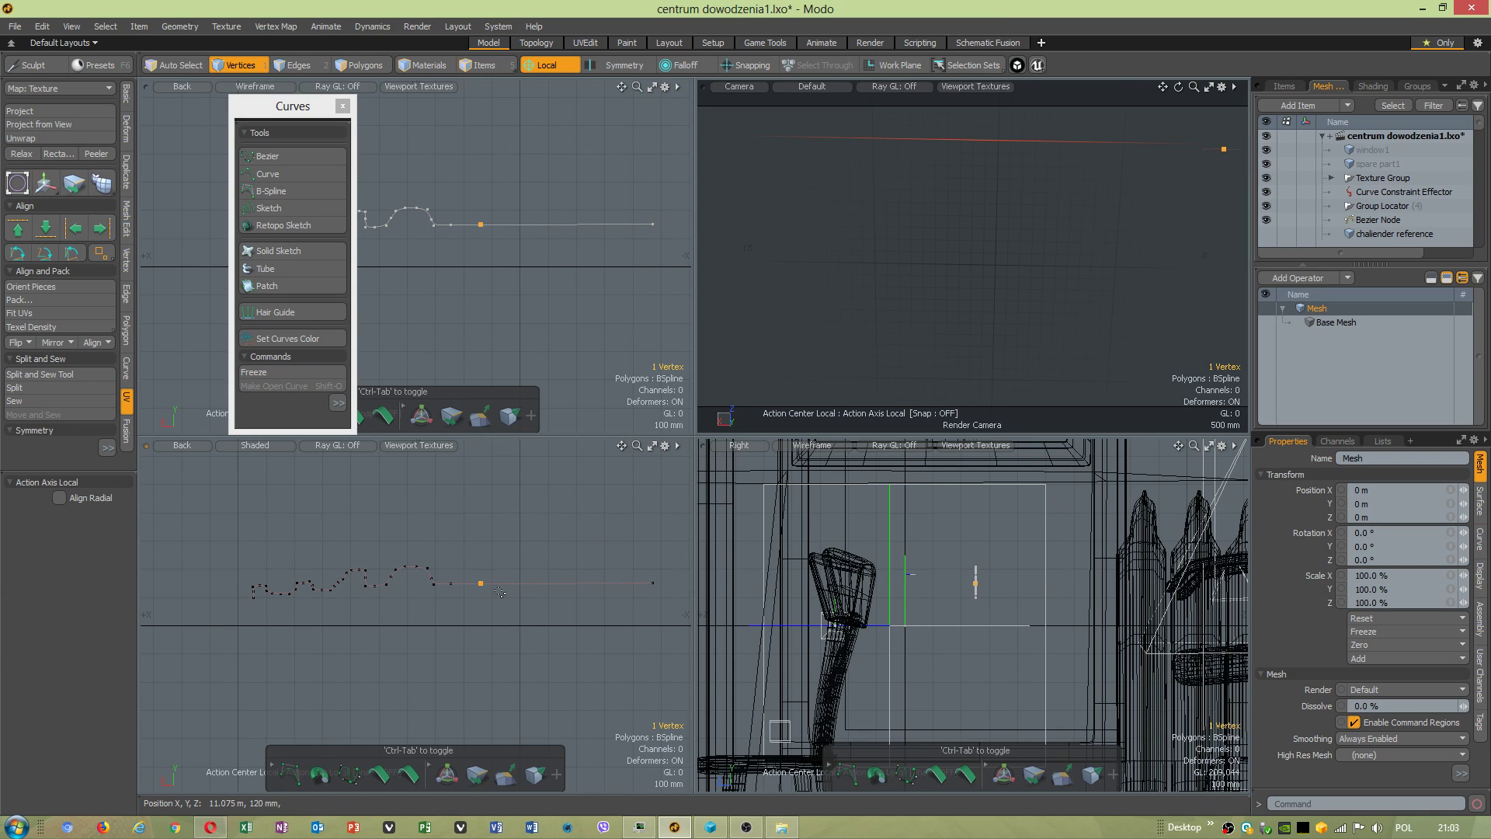
{"action": "key", "text": "w"}
{"action": "left_click_drag", "start_coordinate": [558, 583], "coordinate": [609, 582]}
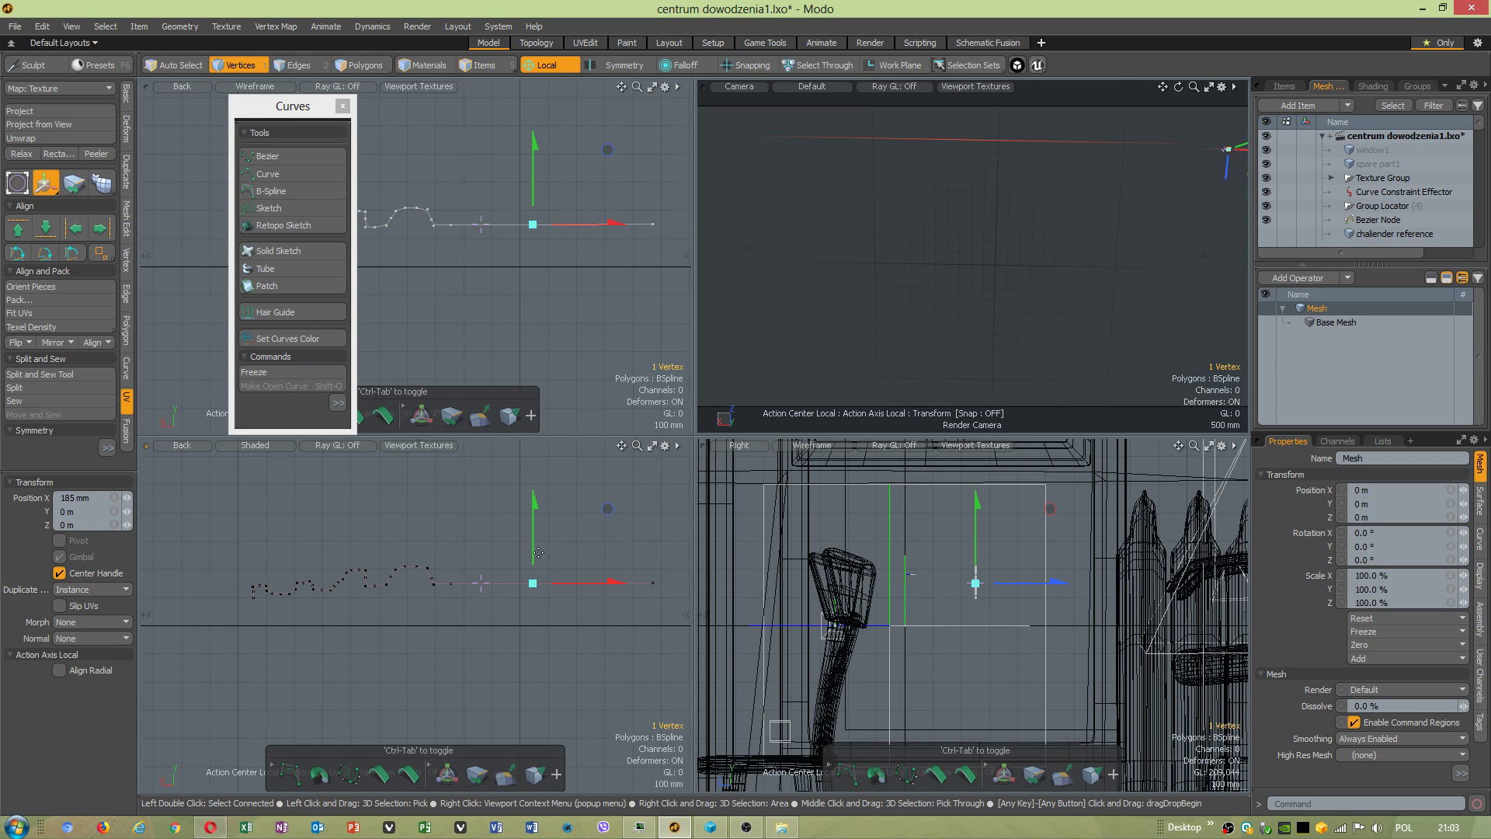
{"action": "left_click_drag", "start_coordinate": [533, 552], "coordinate": [532, 551]}
{"action": "key", "text": "q"}
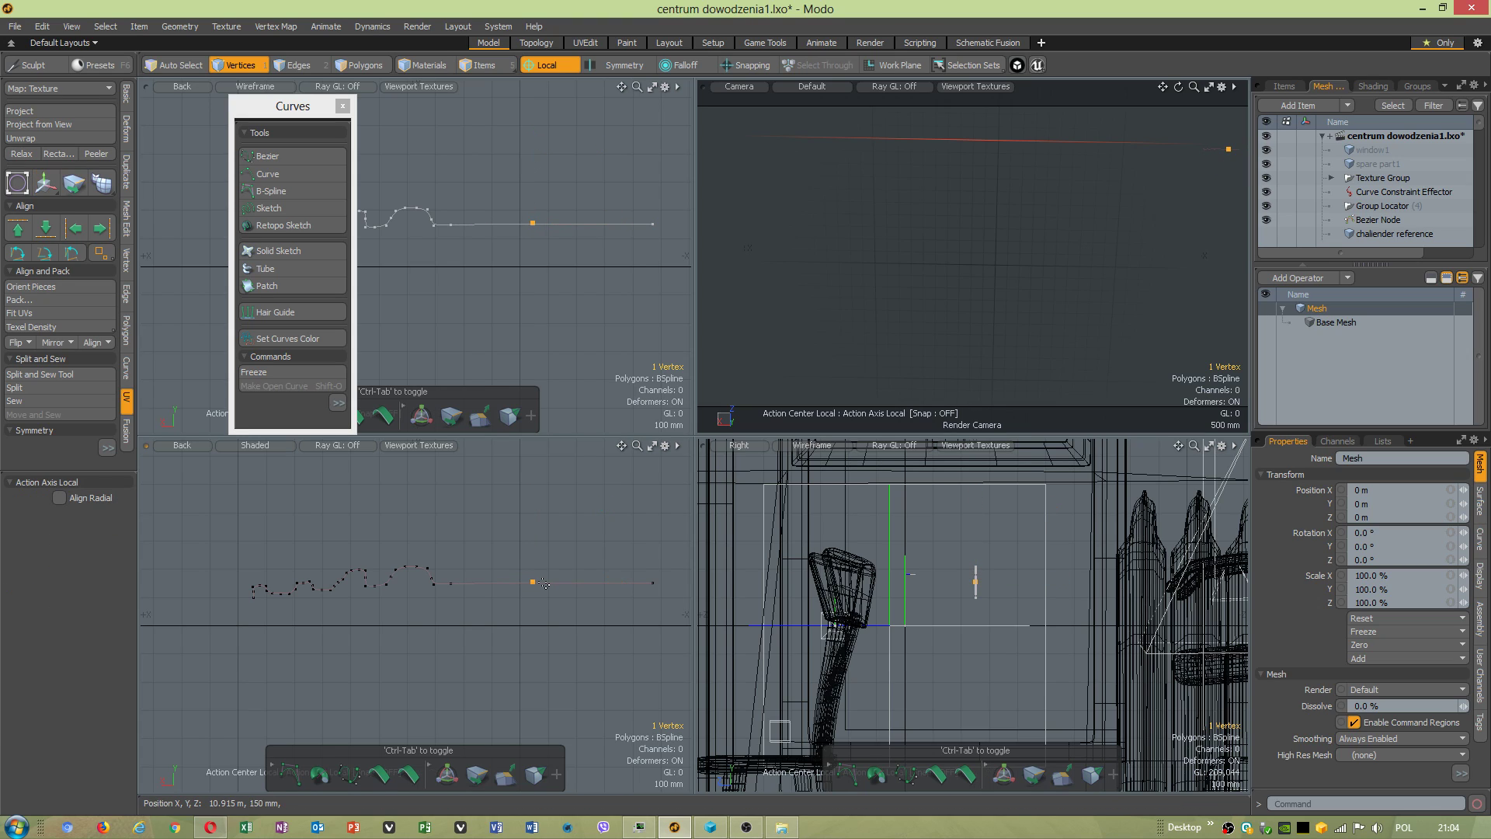
Space out the shaft vertices by moving the one nearest the bumps and the middle one farther along X.
{"action": "double_click", "coordinate": [533, 582]}
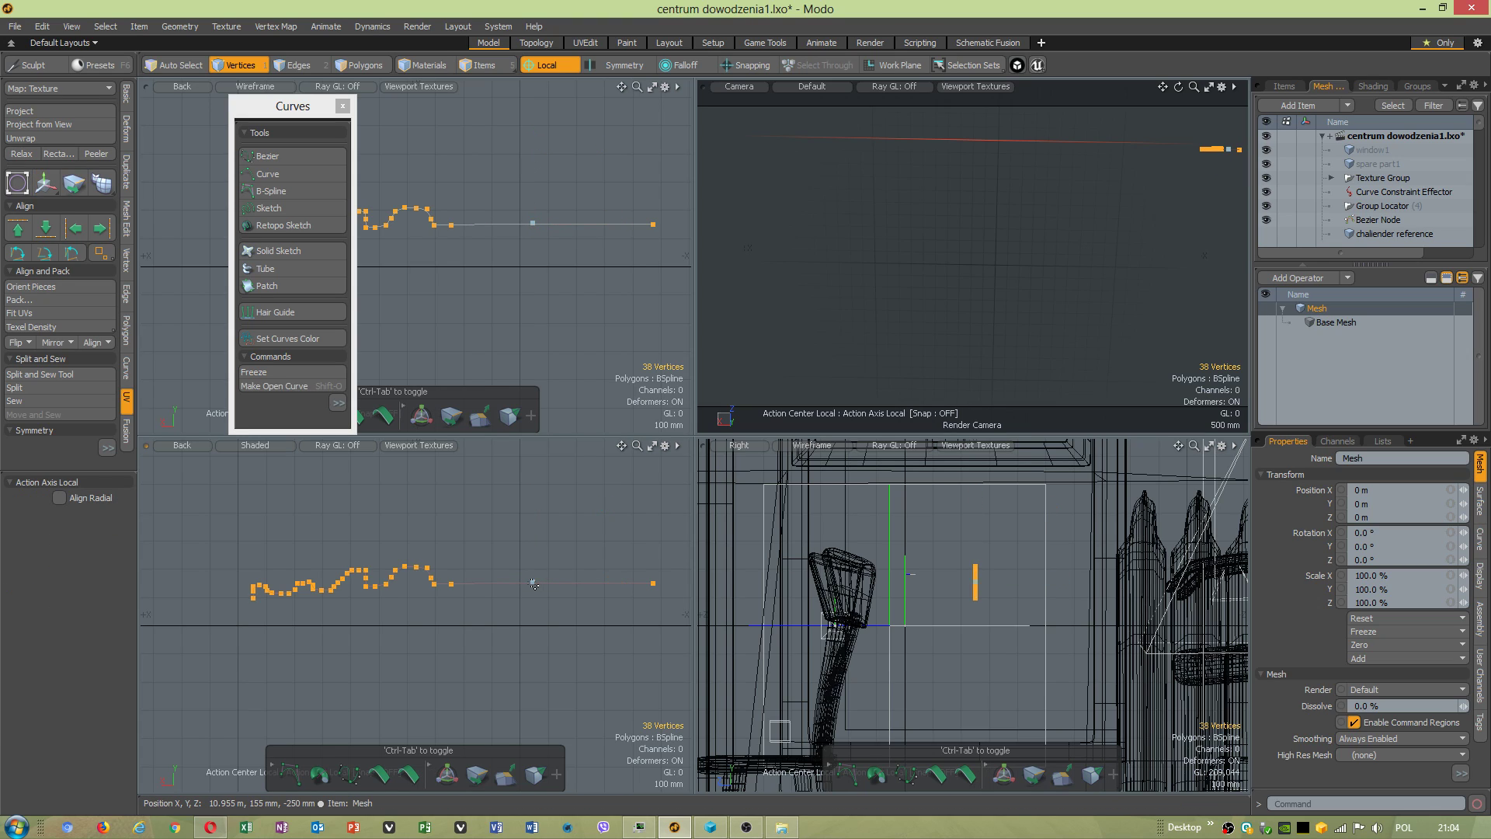
{"action": "left_click", "coordinate": [450, 586]}
{"action": "key", "text": "w"}
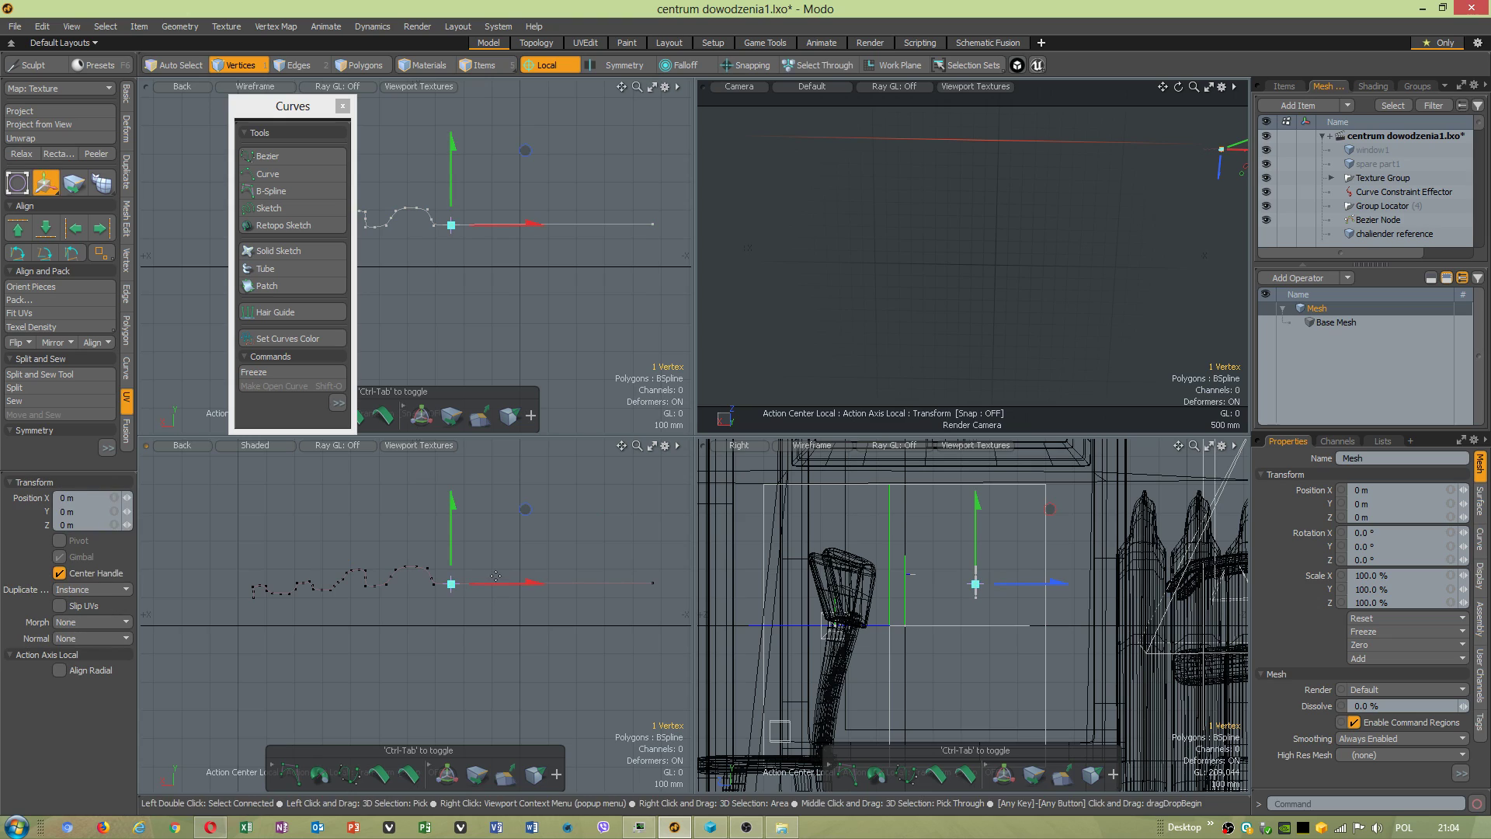
{"action": "left_click_drag", "start_coordinate": [471, 587], "coordinate": [514, 587]}
{"action": "key", "text": "space"}
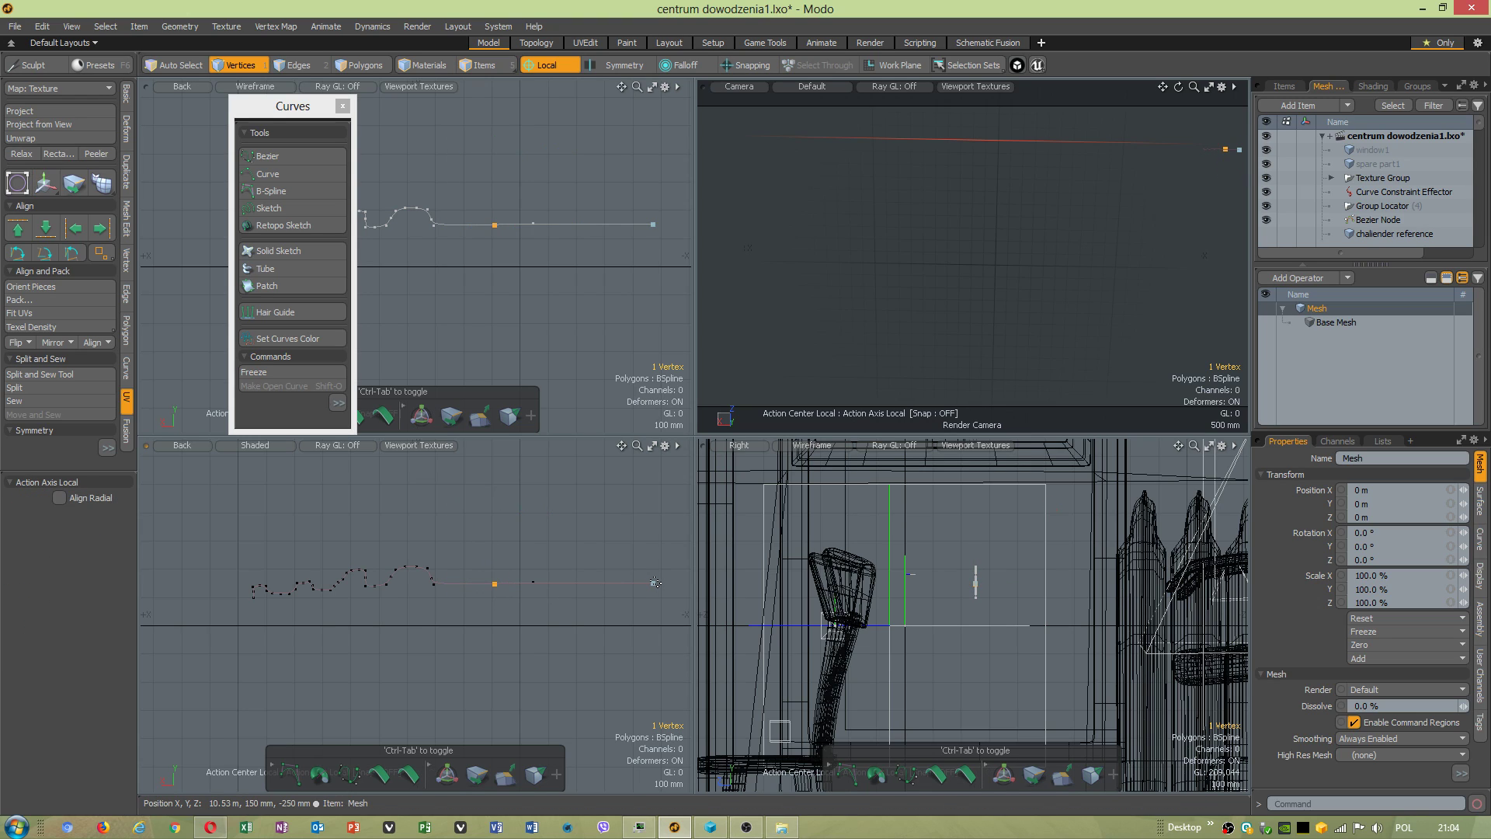
{"action": "key", "text": "w"}
{"action": "left_click_drag", "start_coordinate": [536, 582], "coordinate": [563, 583]}
{"action": "key", "text": "space"}
Select the whole profile curve, add a Curve Rebuild mesh operation, and toggle its visibility to compare the shapes.
{"action": "double_click", "coordinate": [436, 584]}
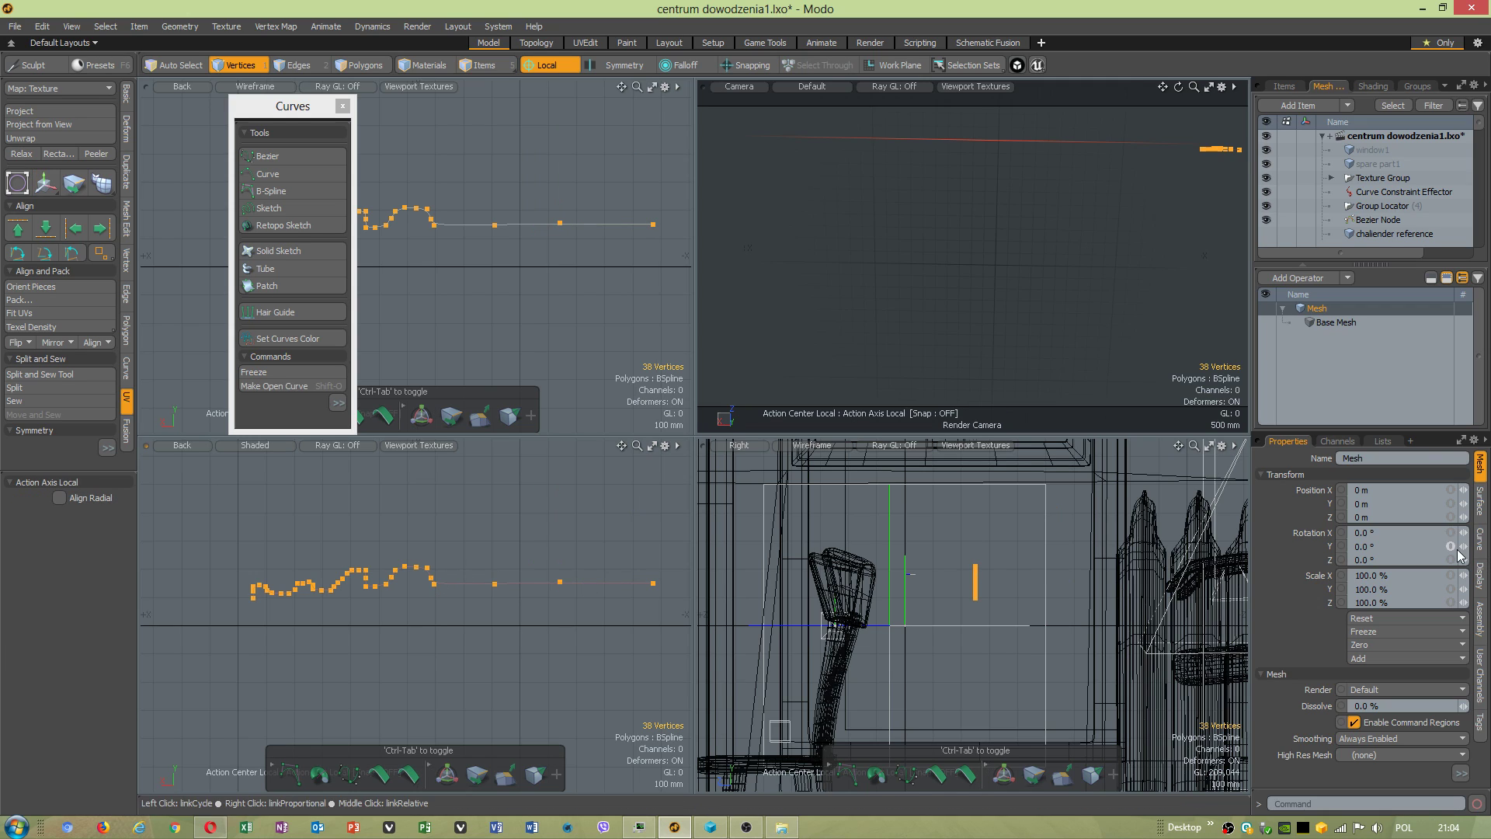
{"action": "left_click", "coordinate": [1304, 281]}
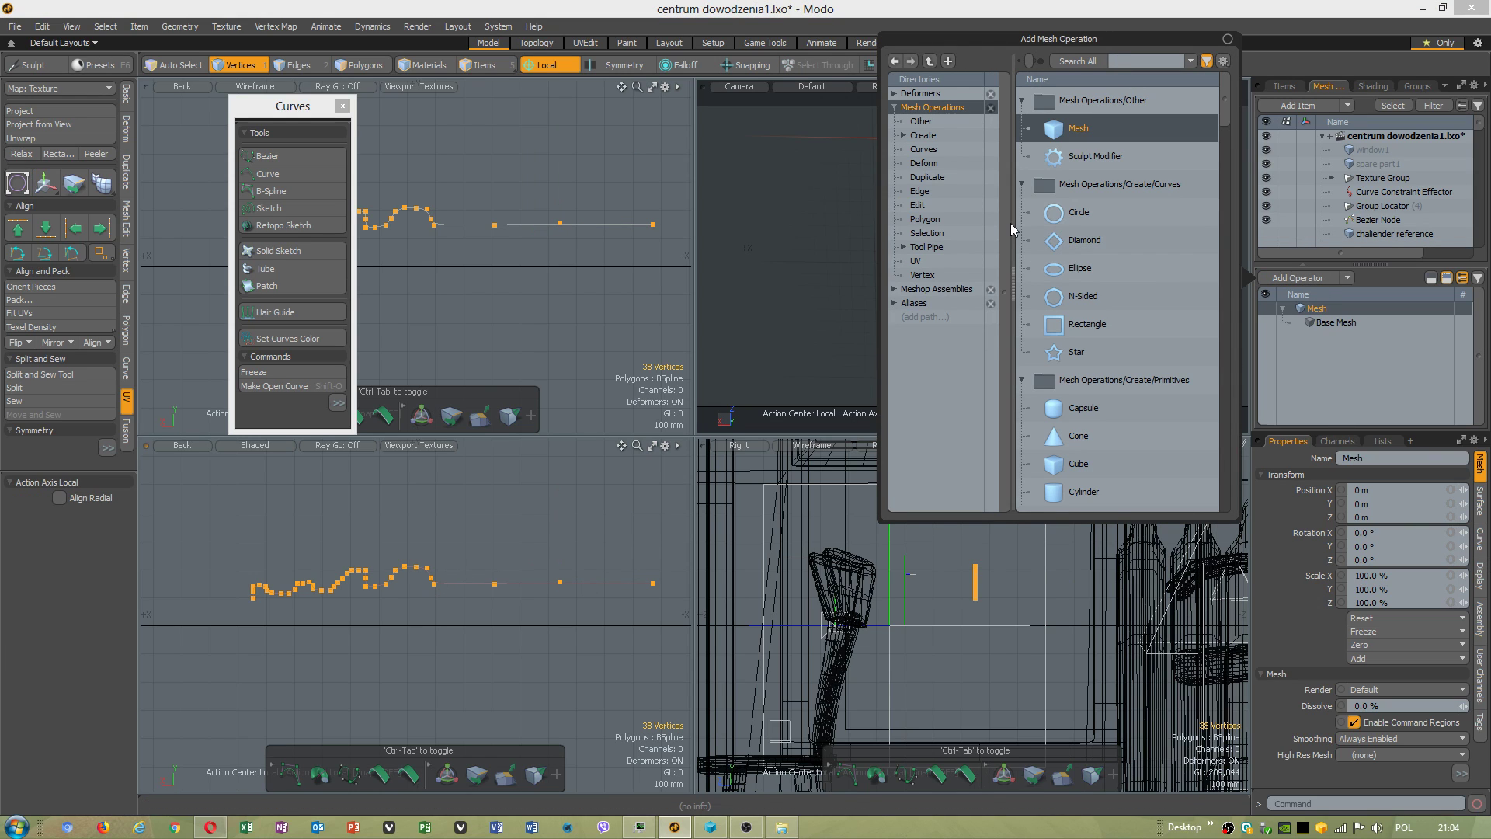
{"action": "left_click", "coordinate": [941, 149]}
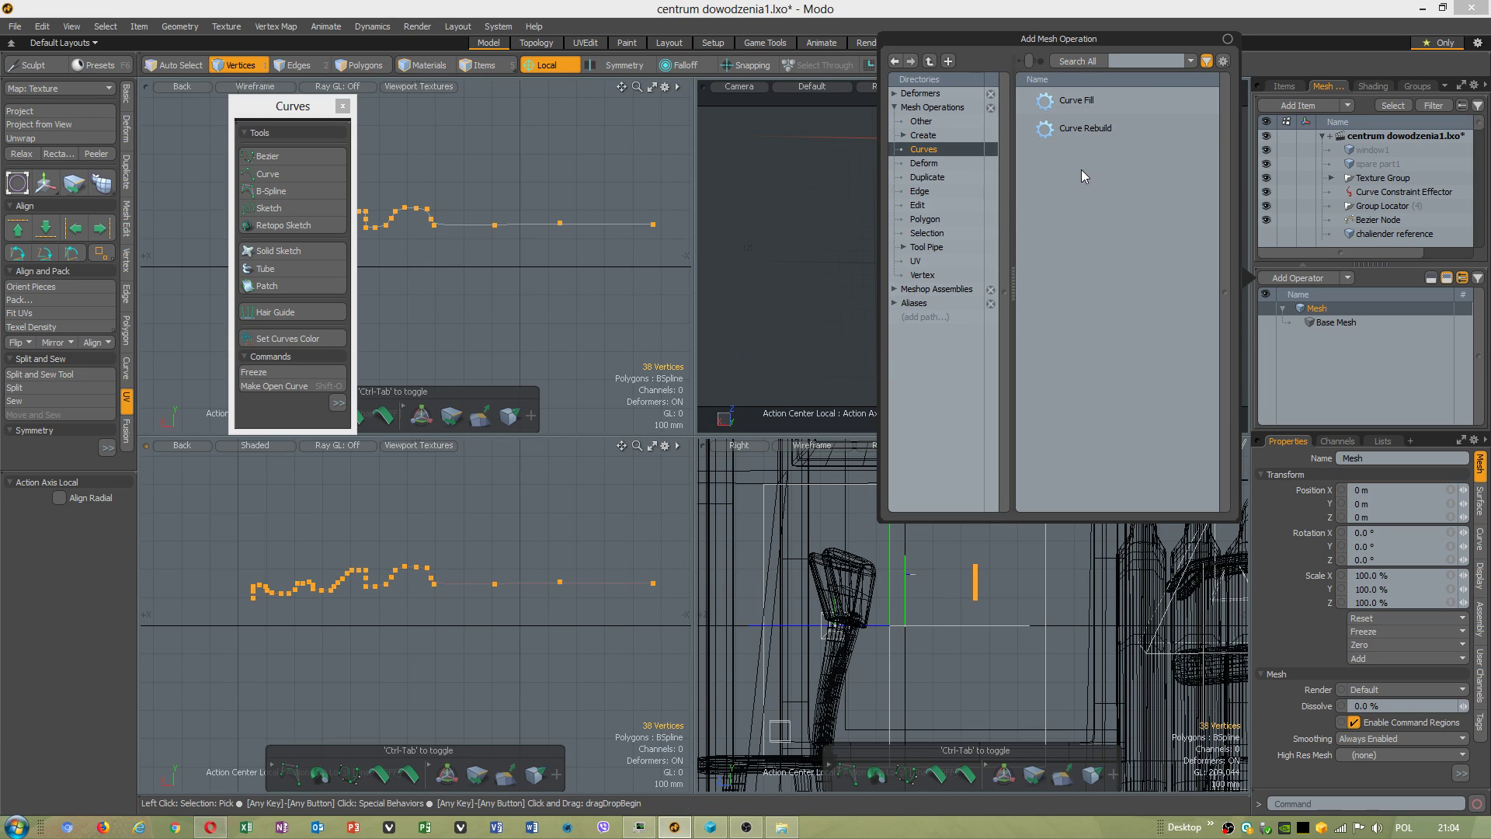
{"action": "double_click", "coordinate": [1079, 129]}
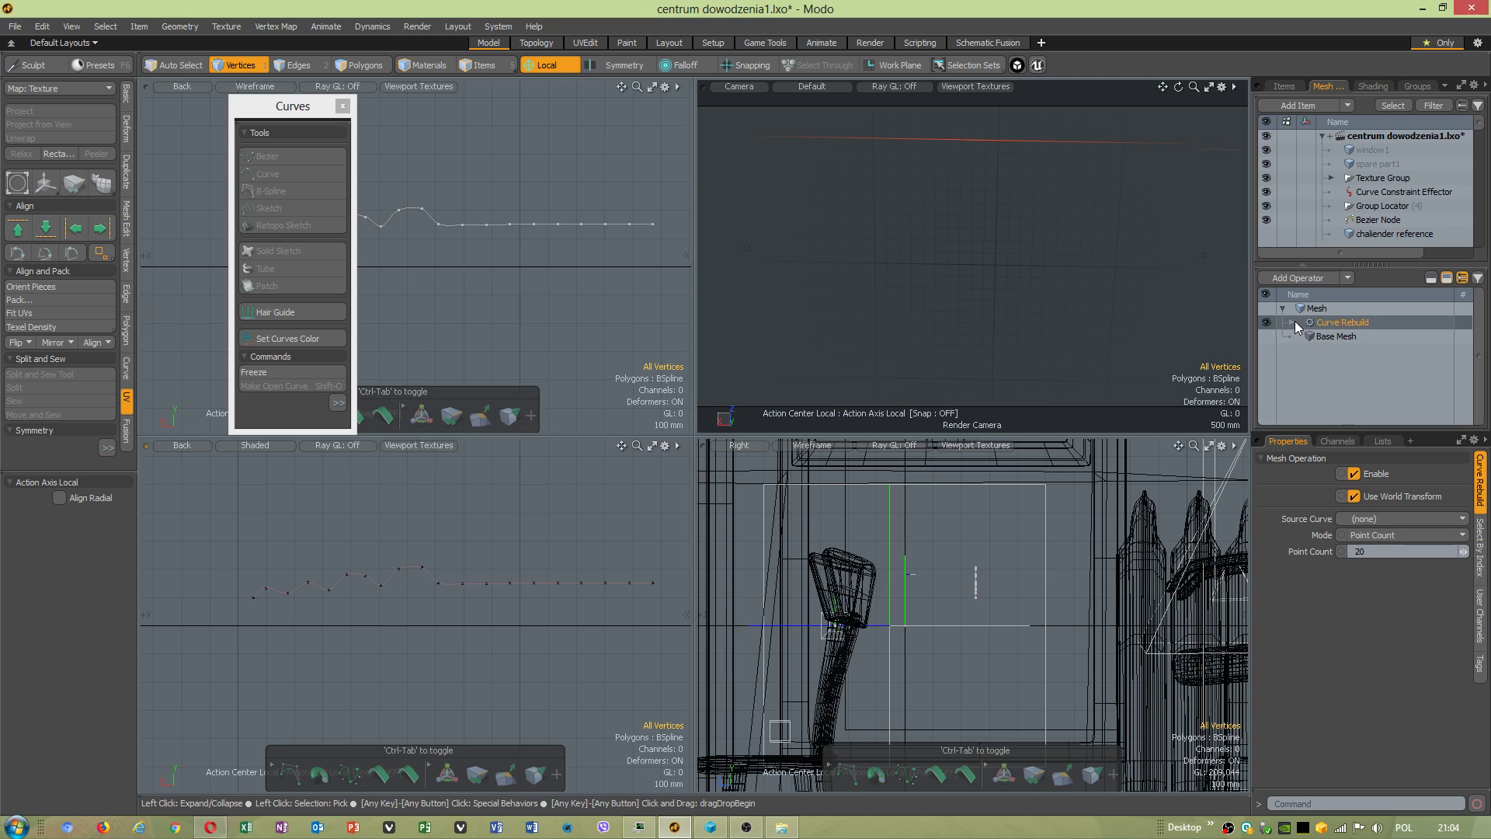
{"action": "left_click", "coordinate": [1267, 321]}
{"action": "left_click", "coordinate": [1267, 321]}
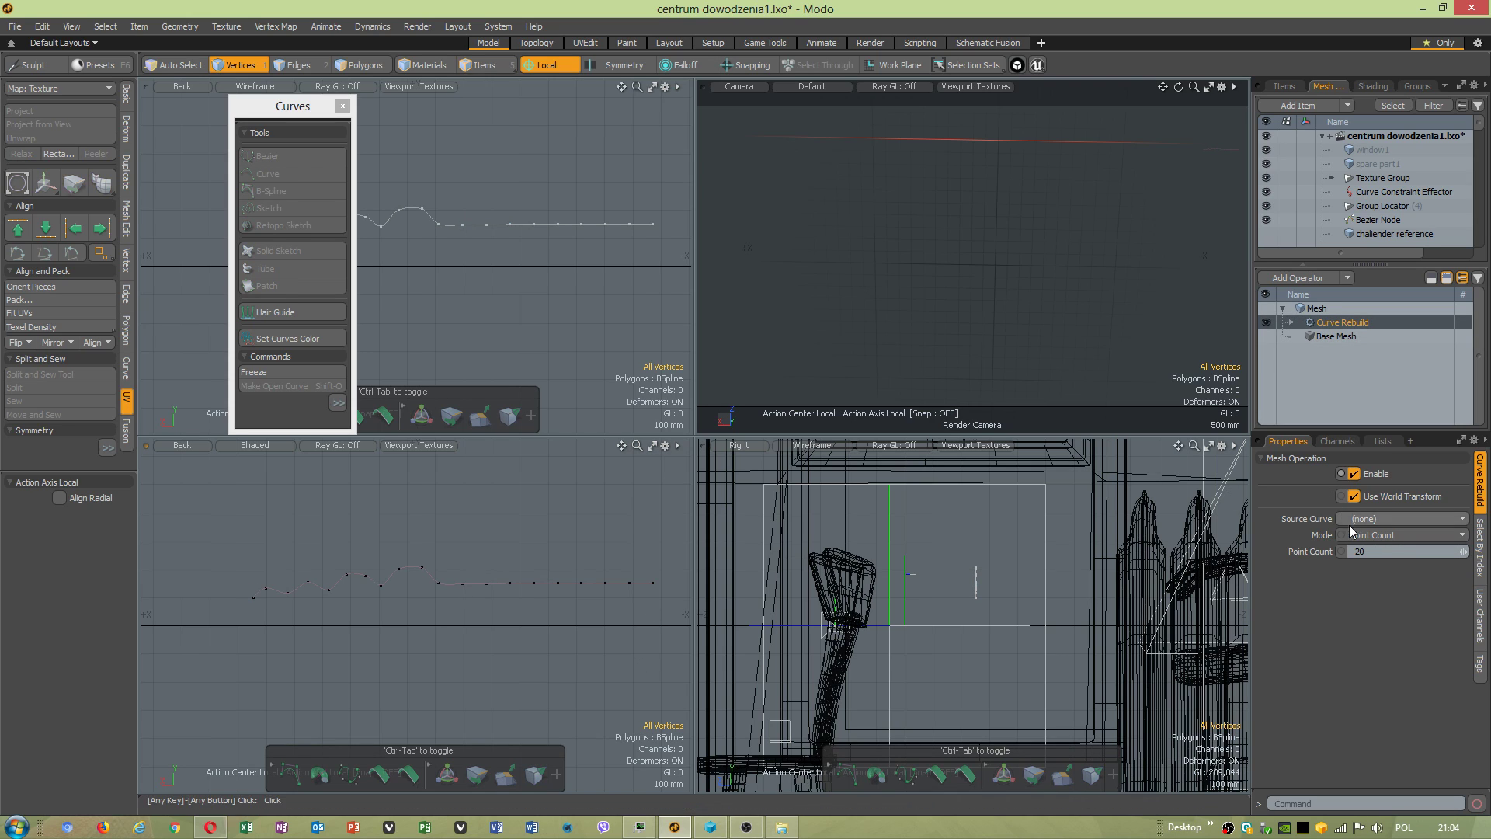
Examine the Curve Rebuild operation's point count, source curve choices and the vertices of the rebuilt profile.
{"action": "left_click", "coordinate": [1463, 552]}
{"action": "left_click", "coordinate": [1466, 551]}
{"action": "left_click", "coordinate": [1466, 551]}
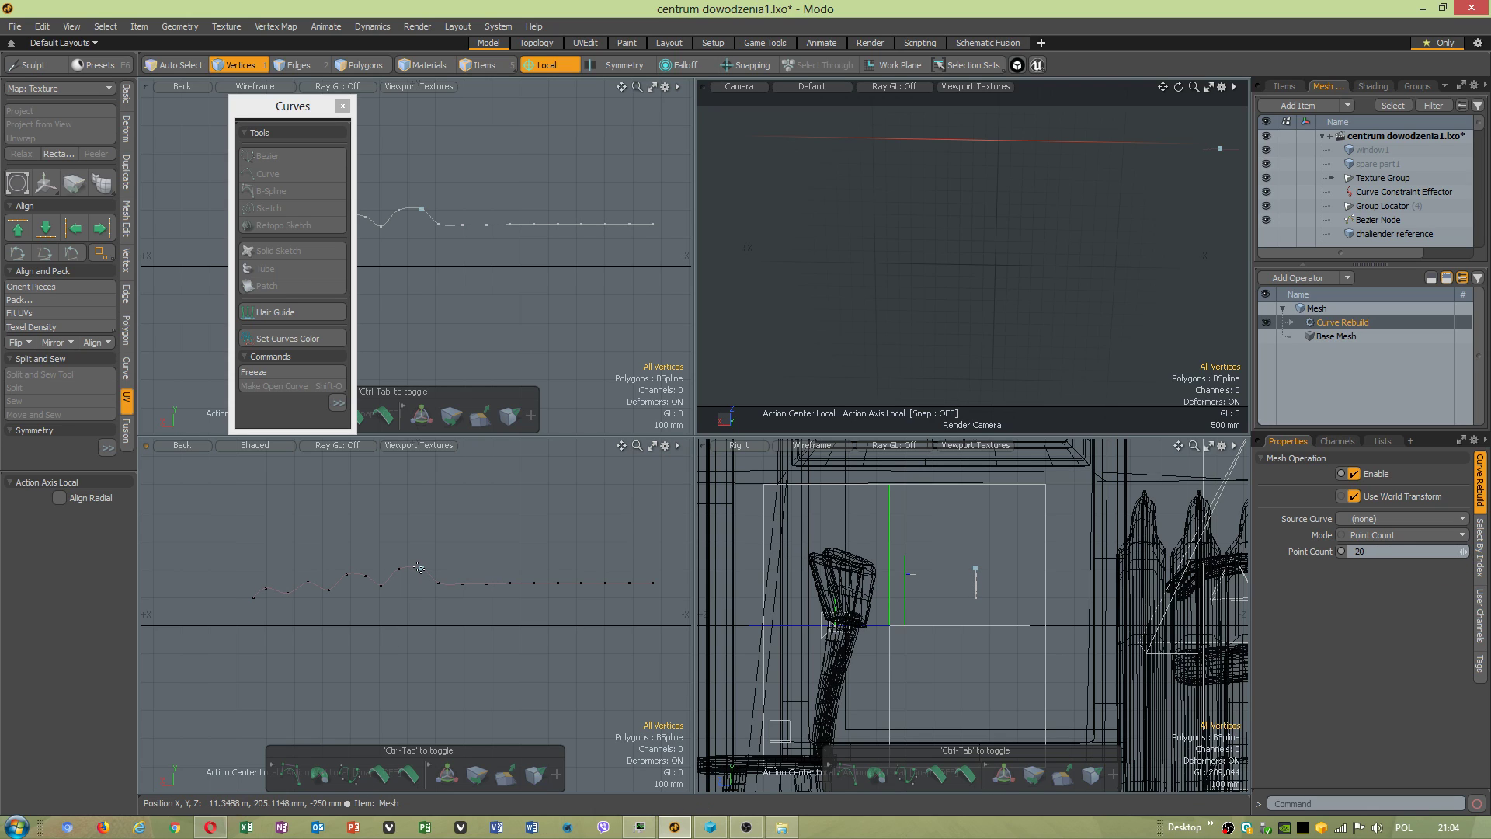
{"action": "scroll", "coordinate": [417, 572], "scroll_direction": "up", "scroll_amount": 2}
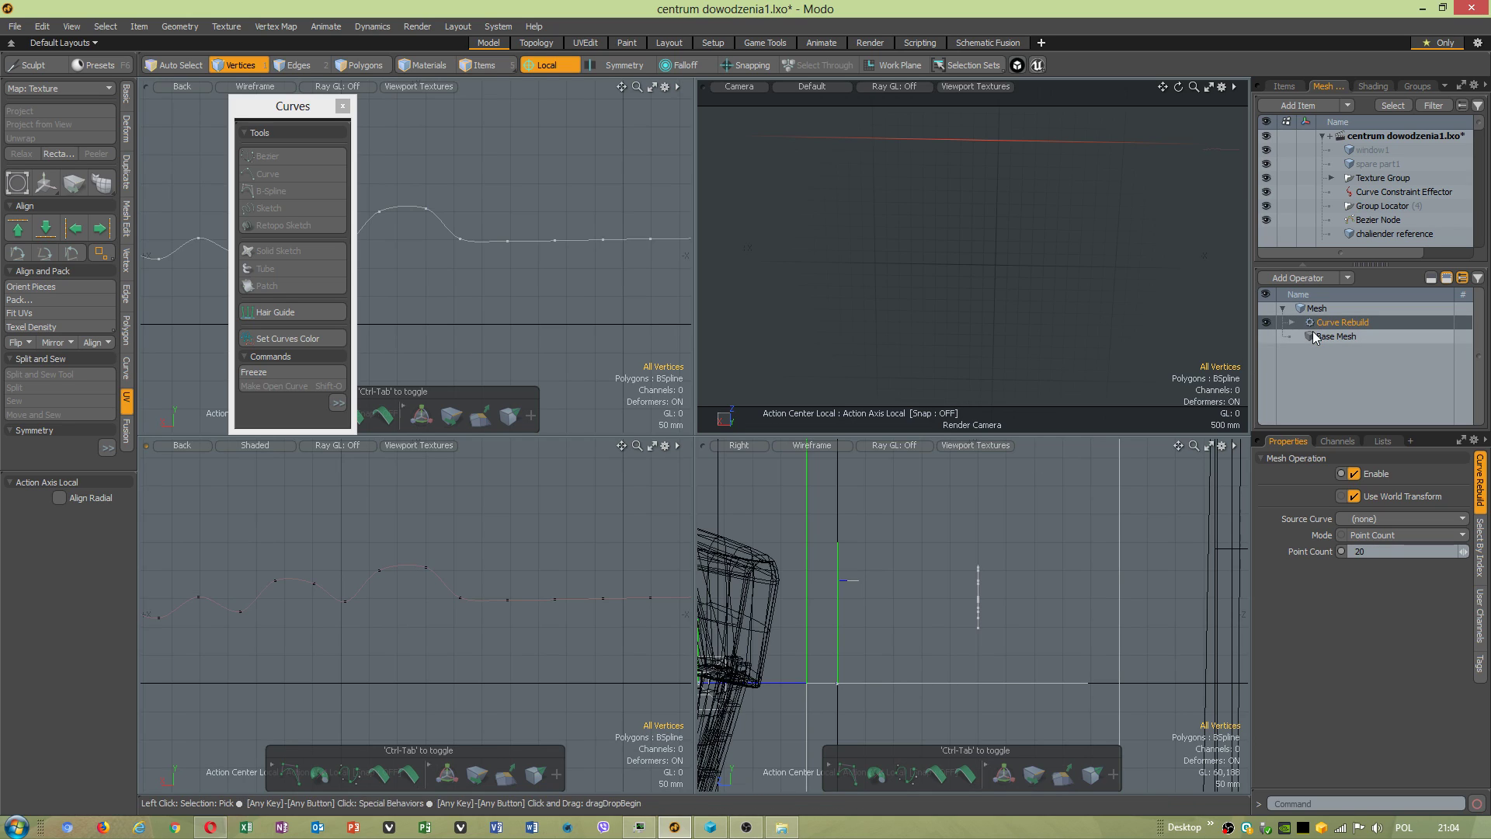
{"action": "left_click", "coordinate": [1291, 322]}
{"action": "left_click", "coordinate": [1315, 309]}
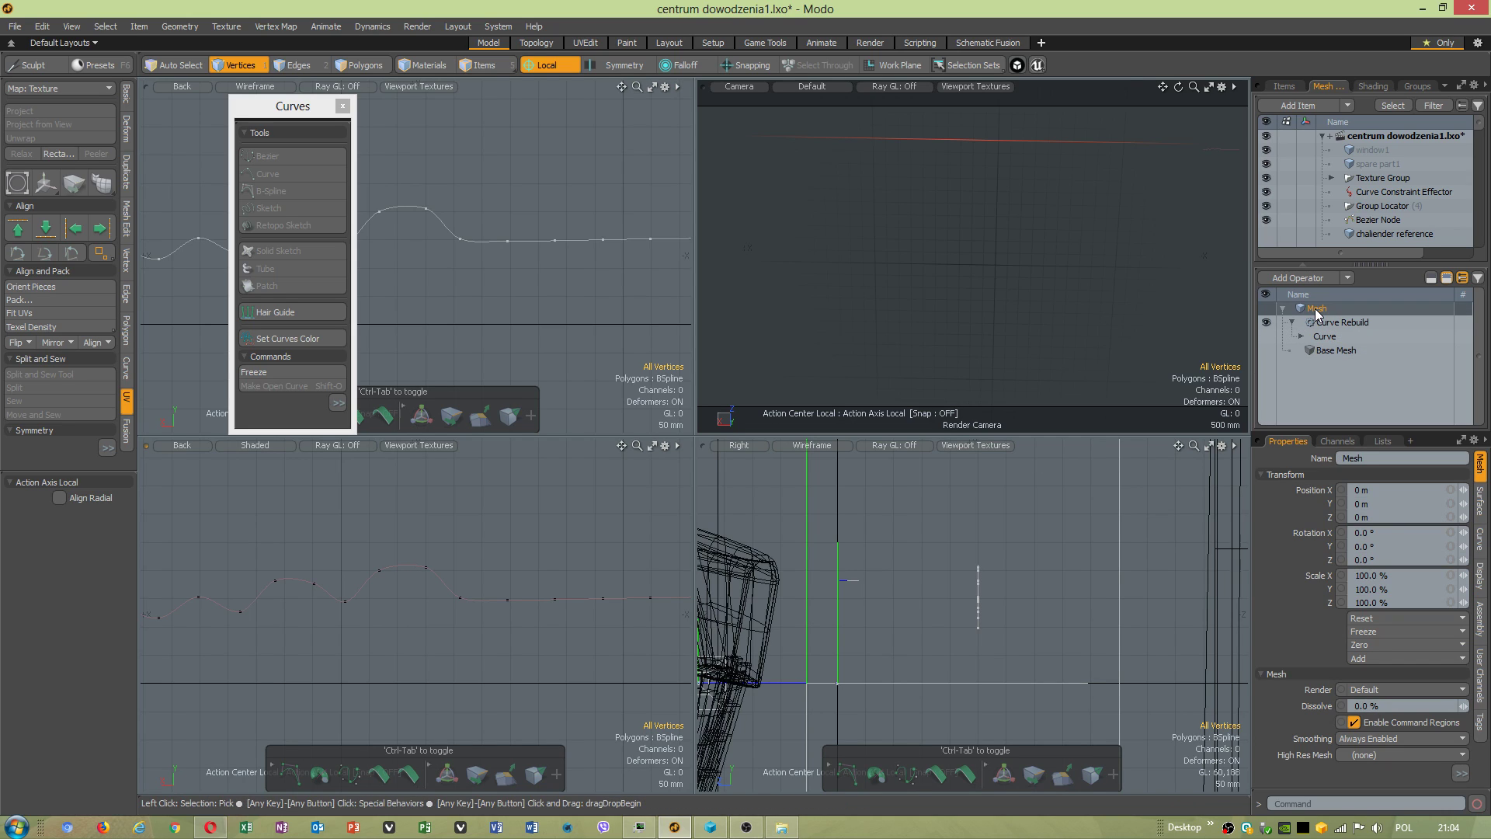
{"action": "left_click", "coordinate": [1320, 325]}
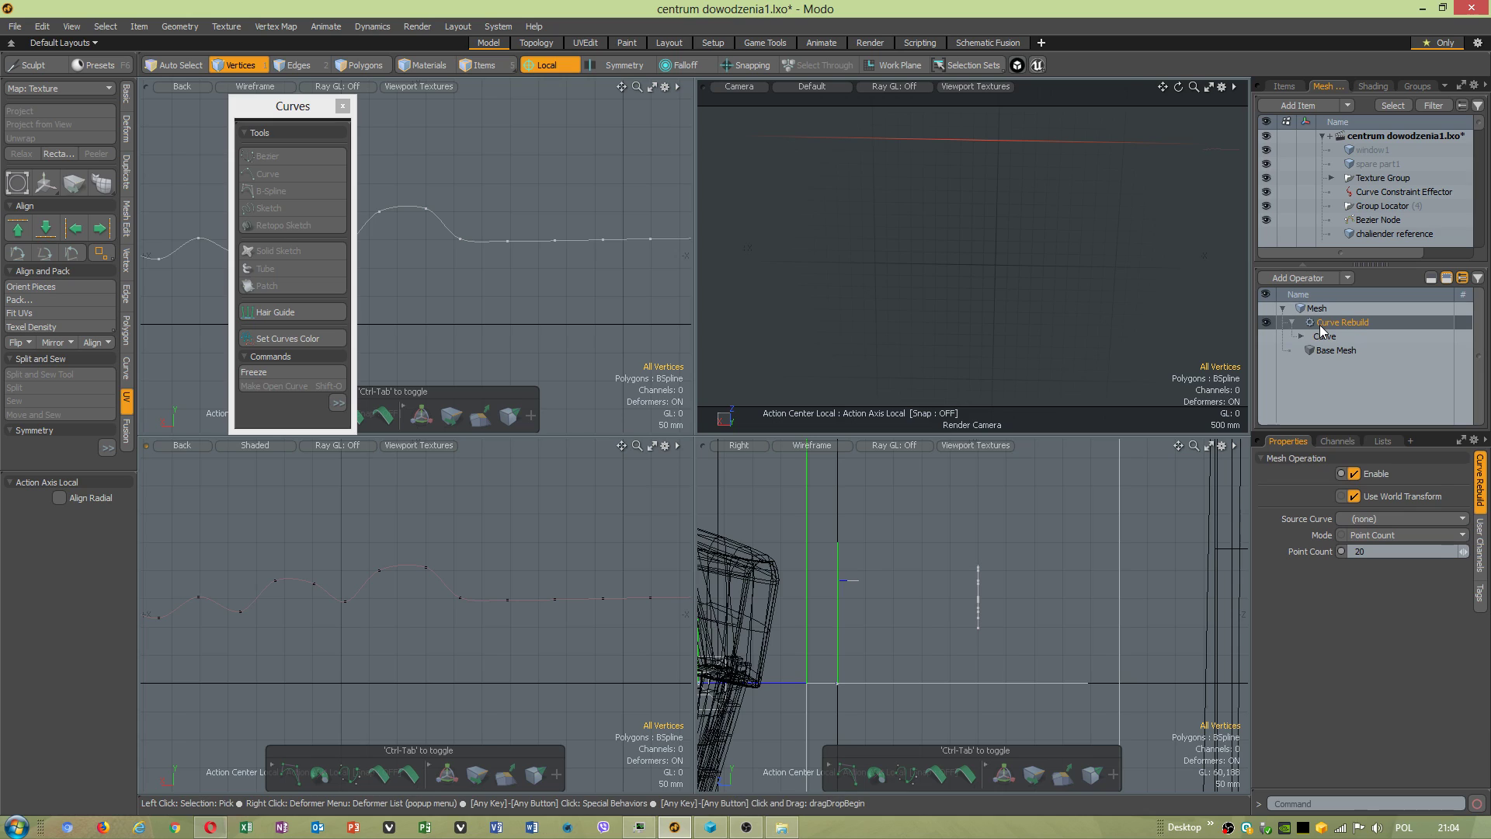
{"action": "left_click", "coordinate": [1371, 520]}
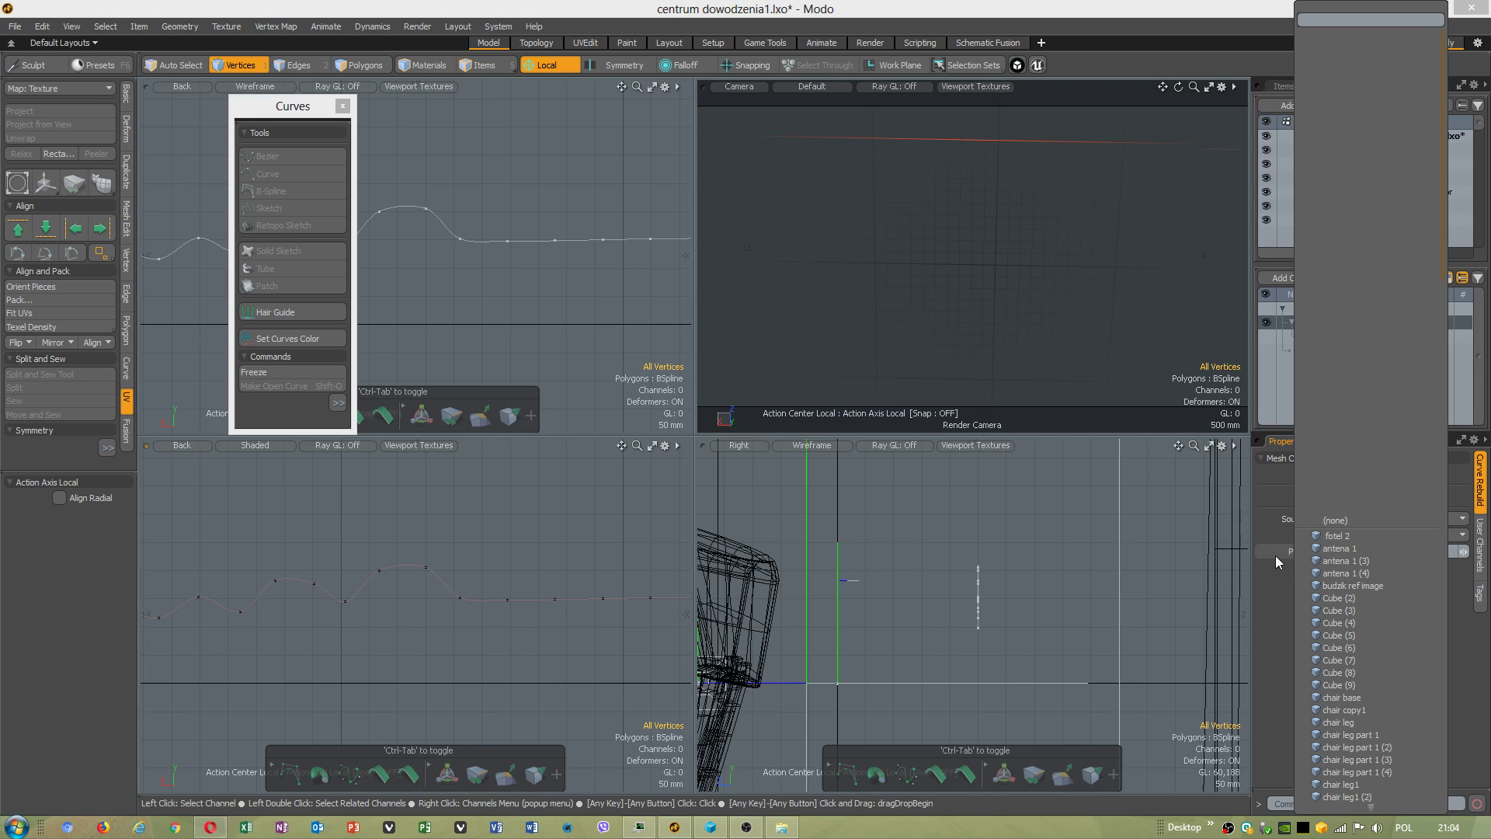
{"action": "left_click", "coordinate": [1274, 580]}
{"action": "double_click", "coordinate": [460, 598]}
{"action": "scroll", "coordinate": [460, 598], "scroll_direction": "down", "scroll_amount": 3}
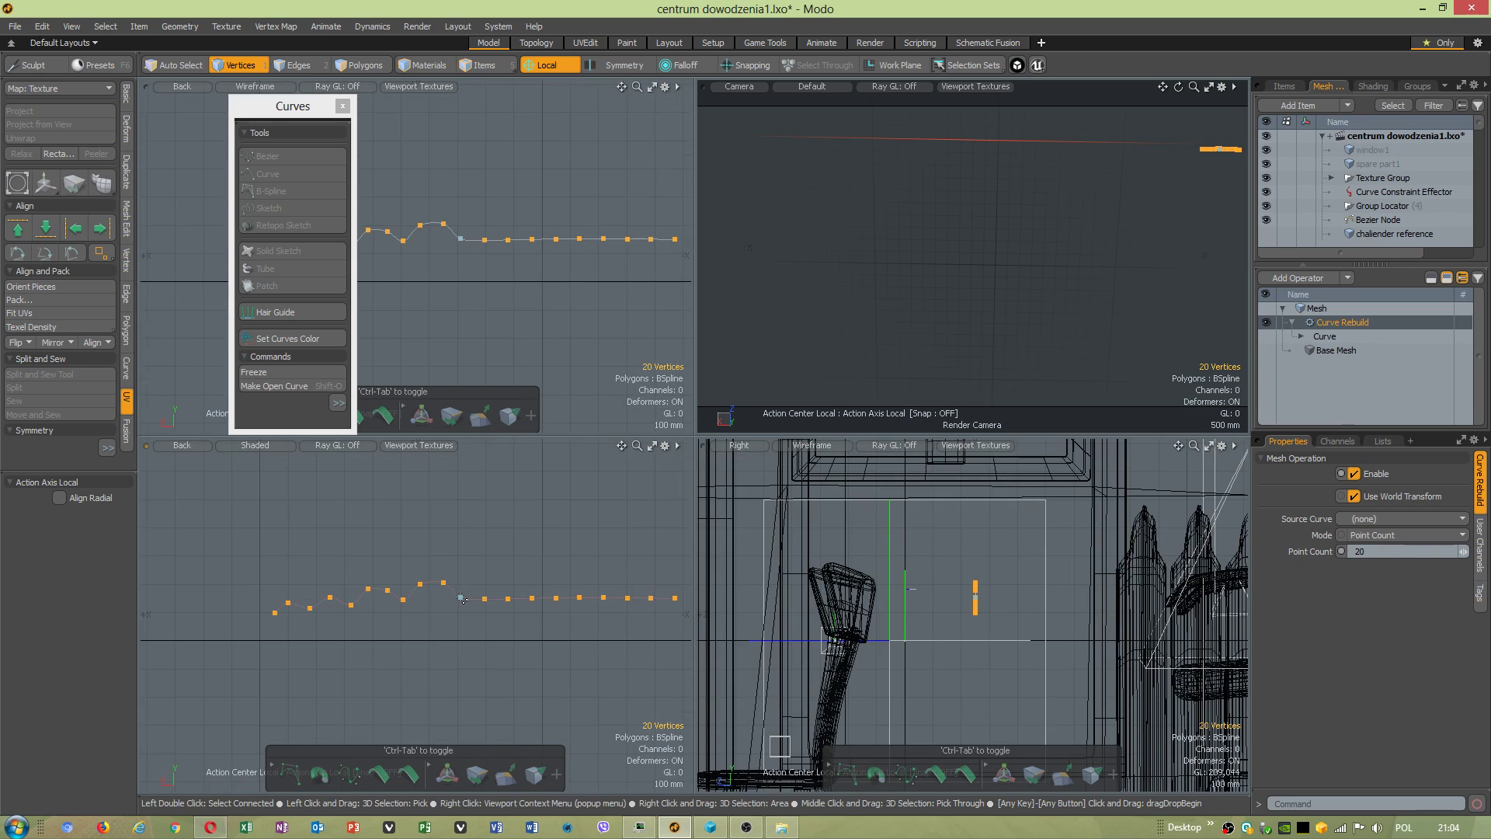
{"action": "right_click", "coordinate": [1349, 323]}
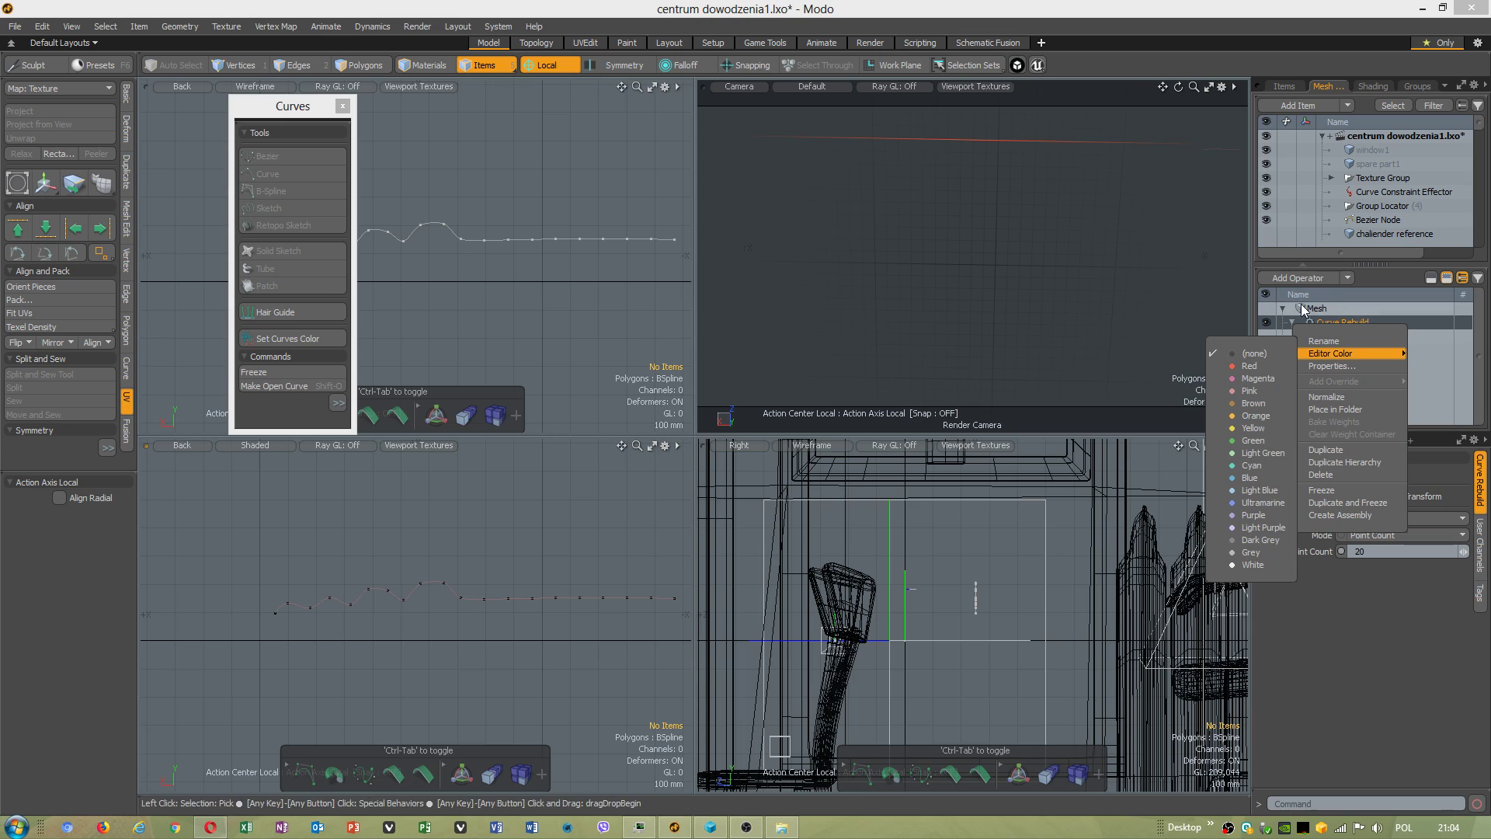
{"action": "left_click", "coordinate": [1303, 304]}
{"action": "double_click", "coordinate": [1321, 323]}
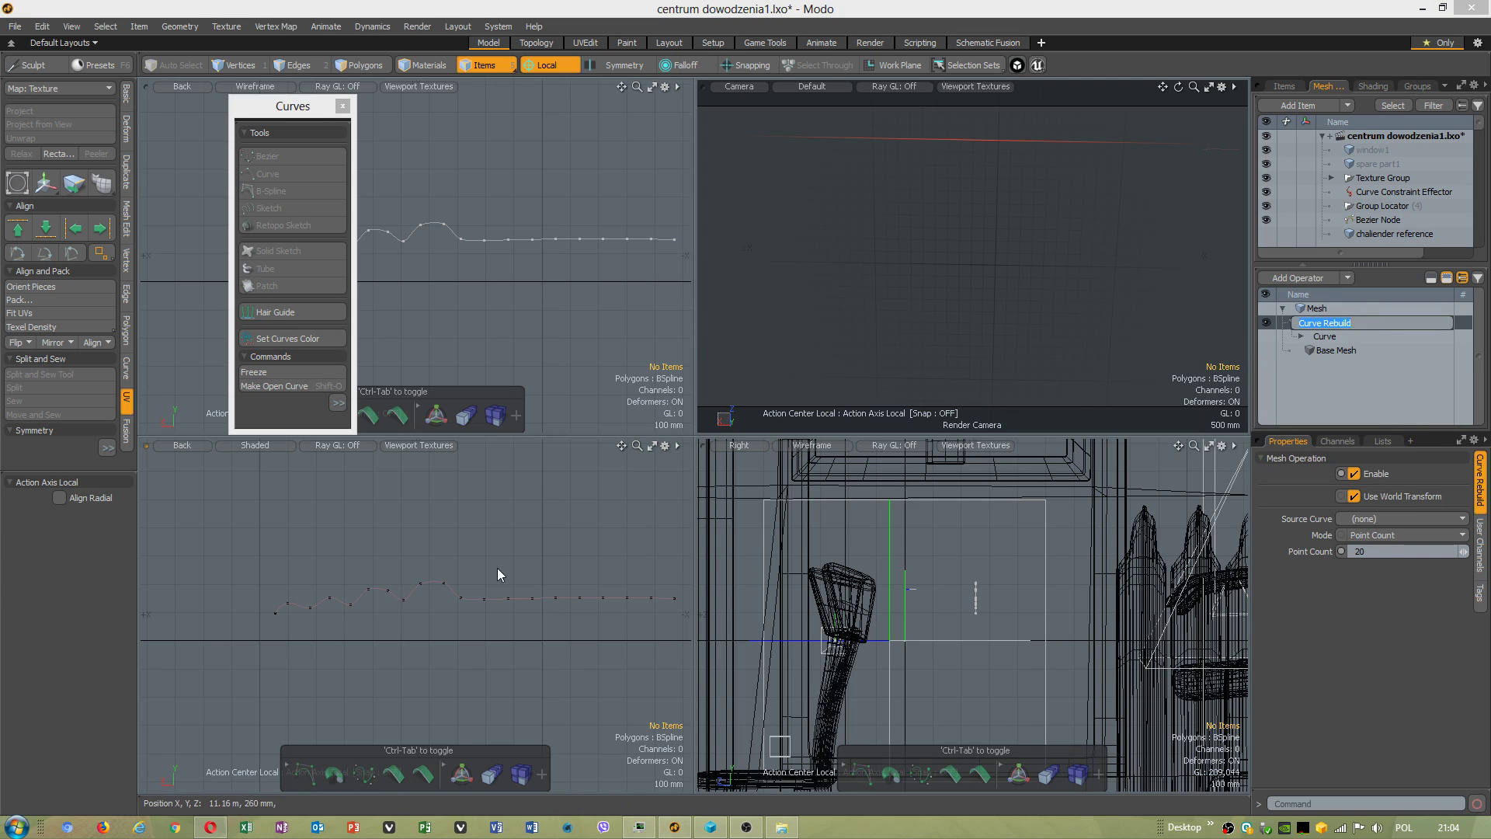
Freeze the 20-point Curve Rebuild operation into the mesh and select the mesh.
{"action": "left_click", "coordinate": [398, 597]}
{"action": "key", "text": "w"}
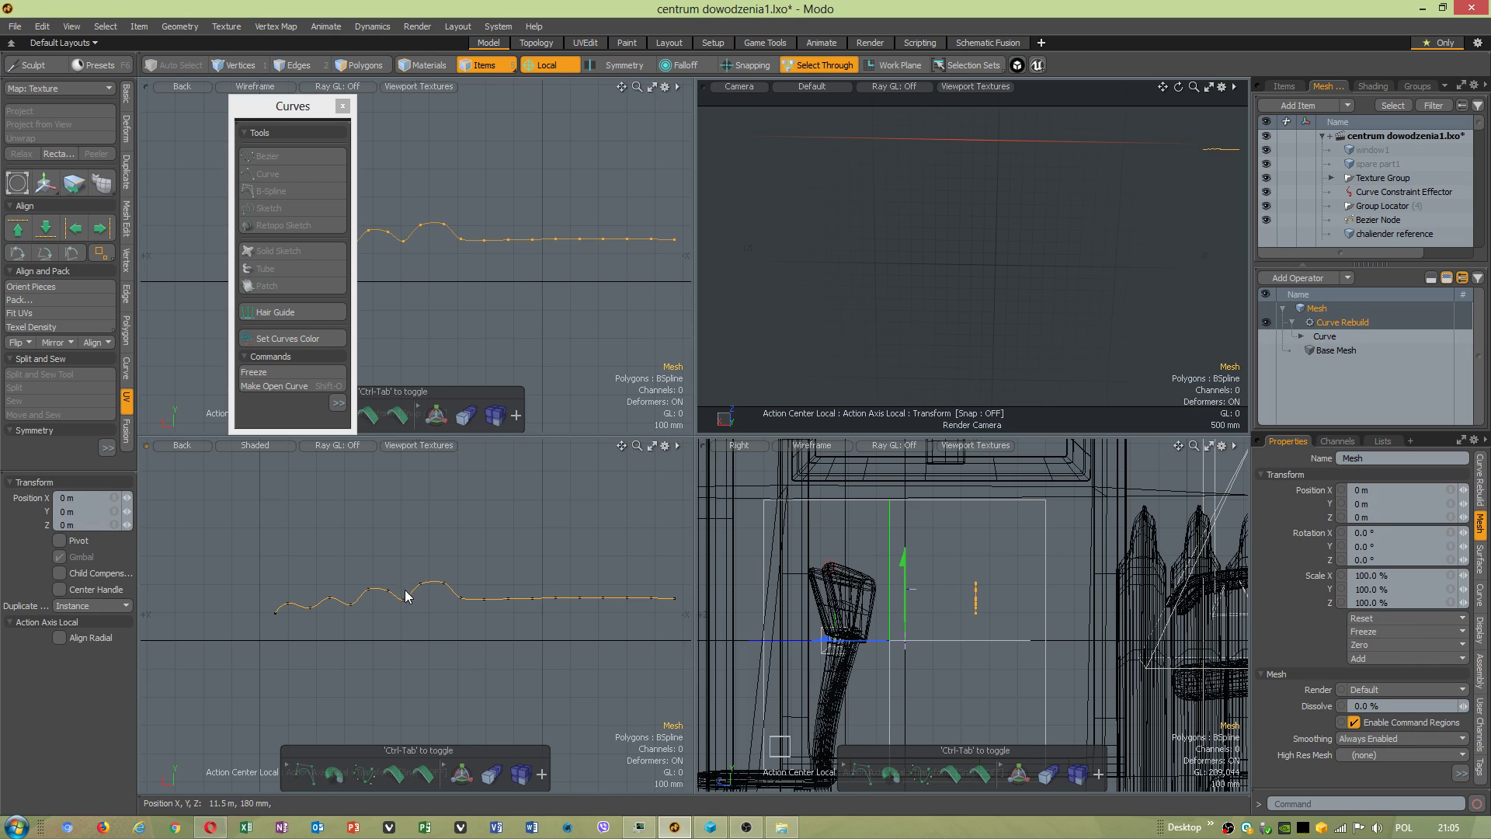
{"action": "left_click", "coordinate": [1343, 323]}
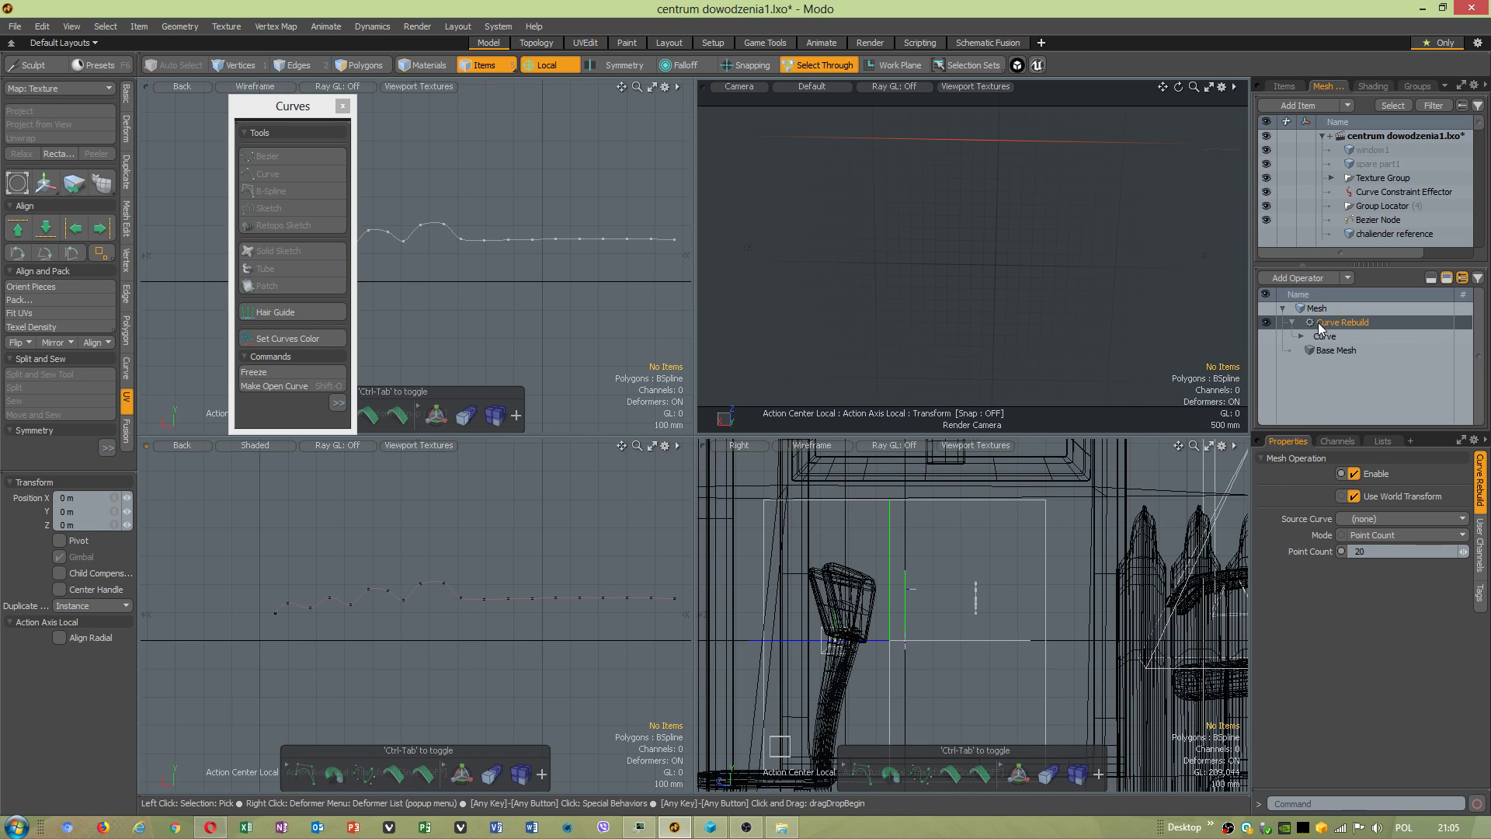
{"action": "right_click", "coordinate": [1273, 324]}
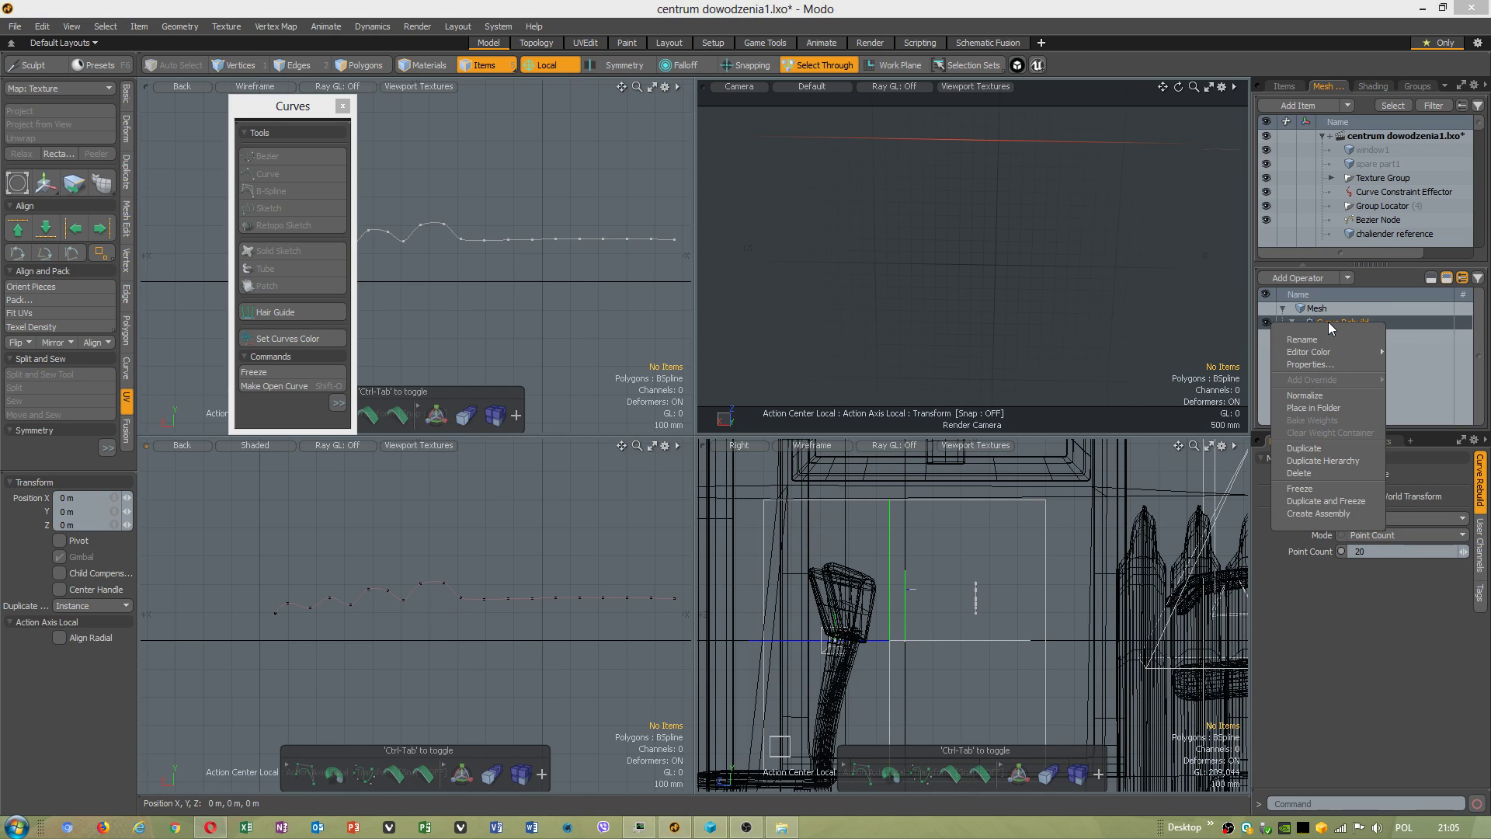
{"action": "left_click", "coordinate": [1319, 473]}
{"action": "left_click", "coordinate": [465, 602]}
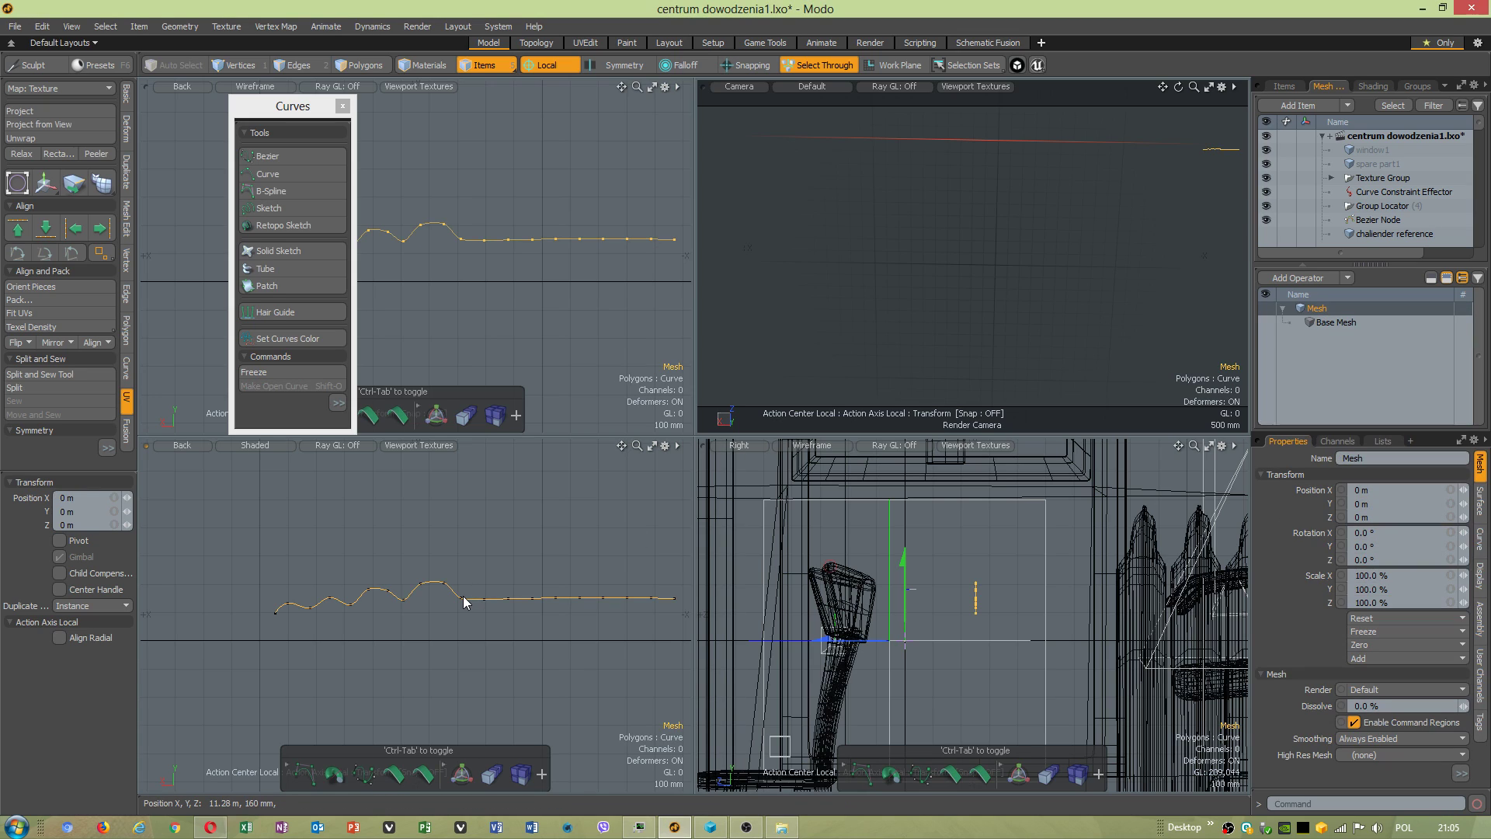
Move the profile mesh's center to the center of its bounding box.
{"action": "left_click", "coordinate": [42, 26]}
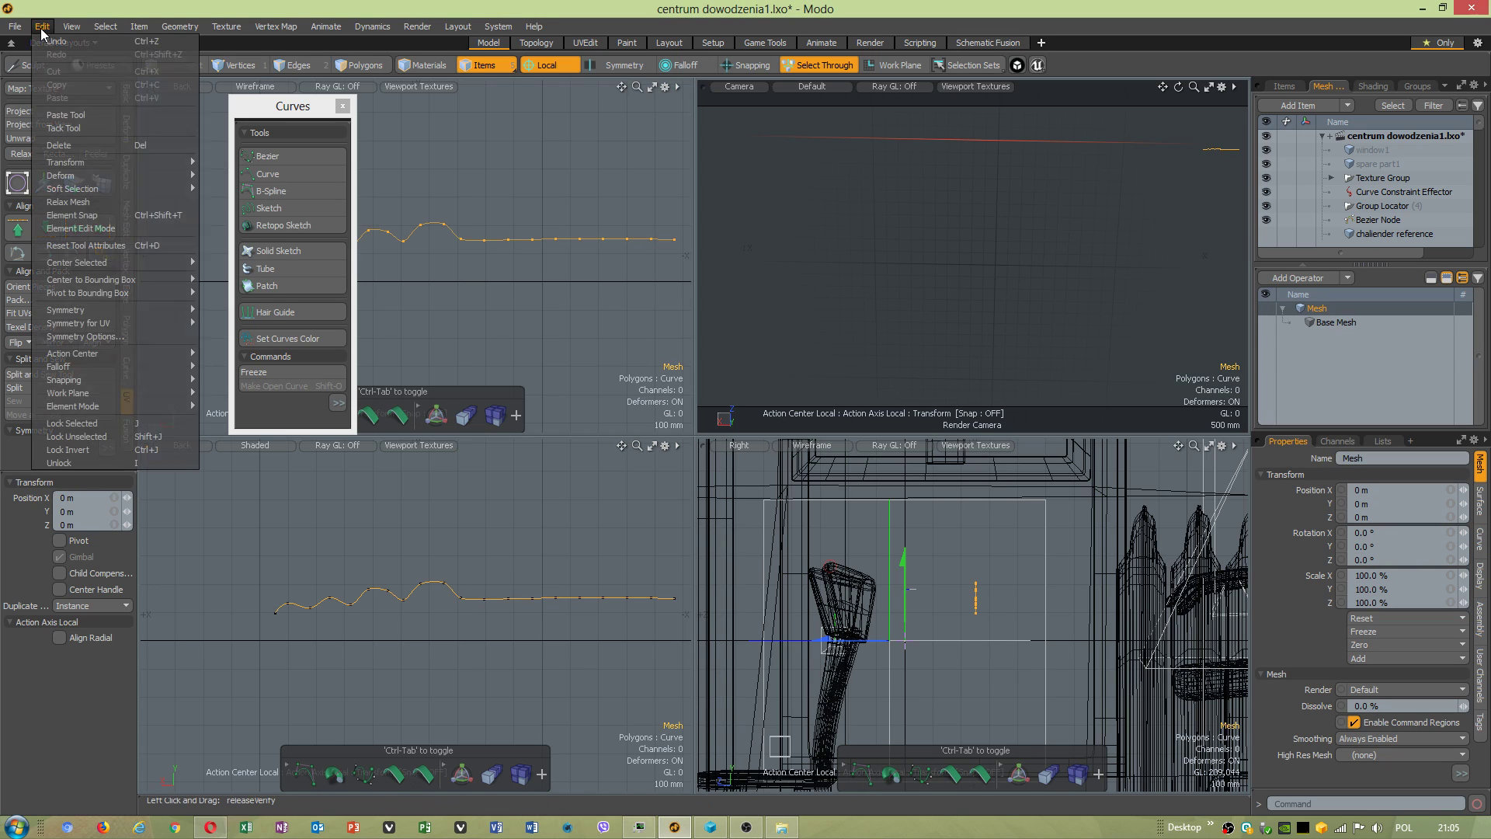
{"action": "mouse_move", "coordinate": [140, 282]}
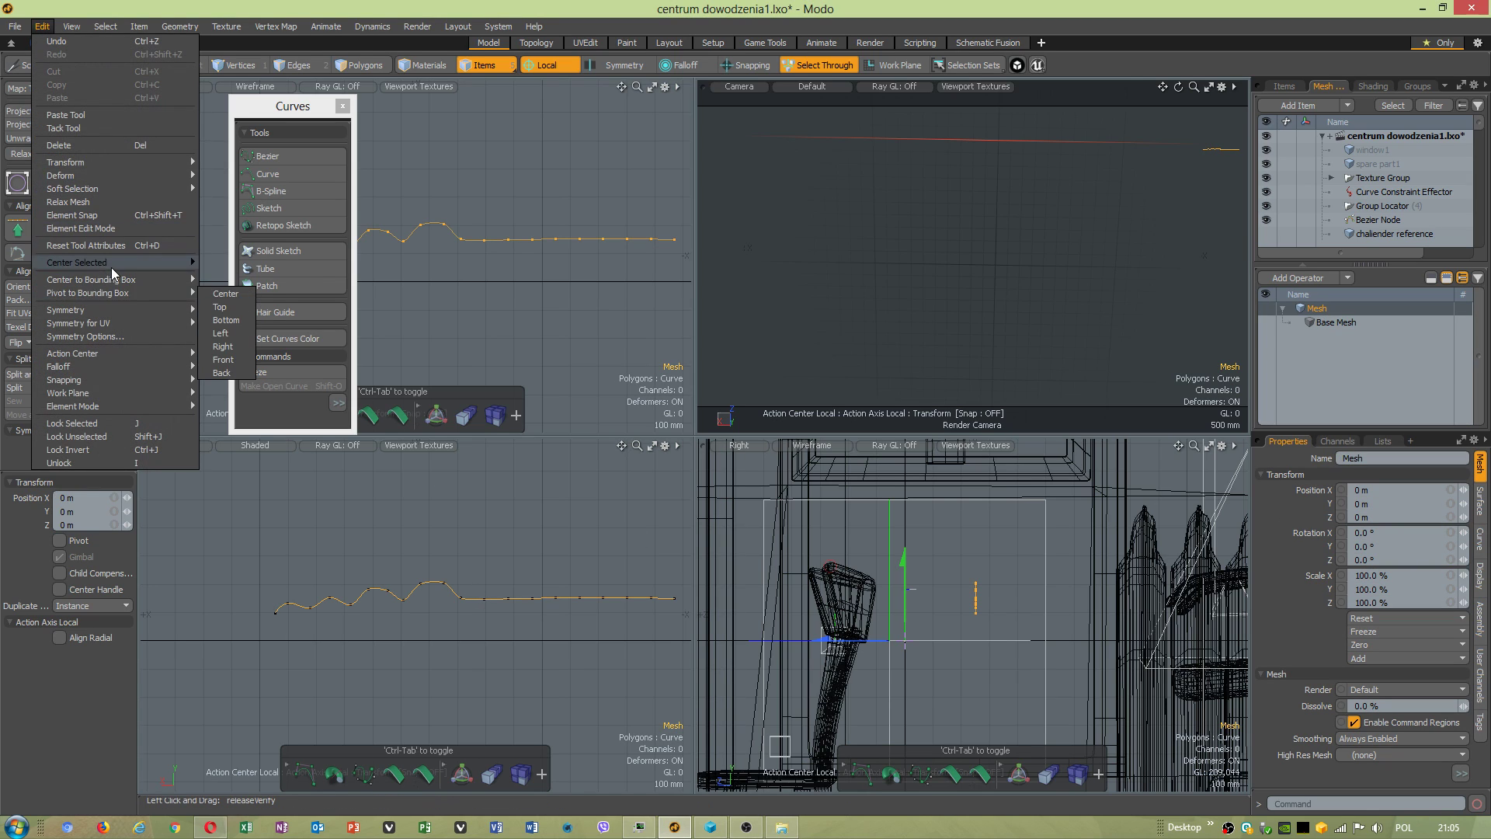
{"action": "left_click", "coordinate": [225, 281]}
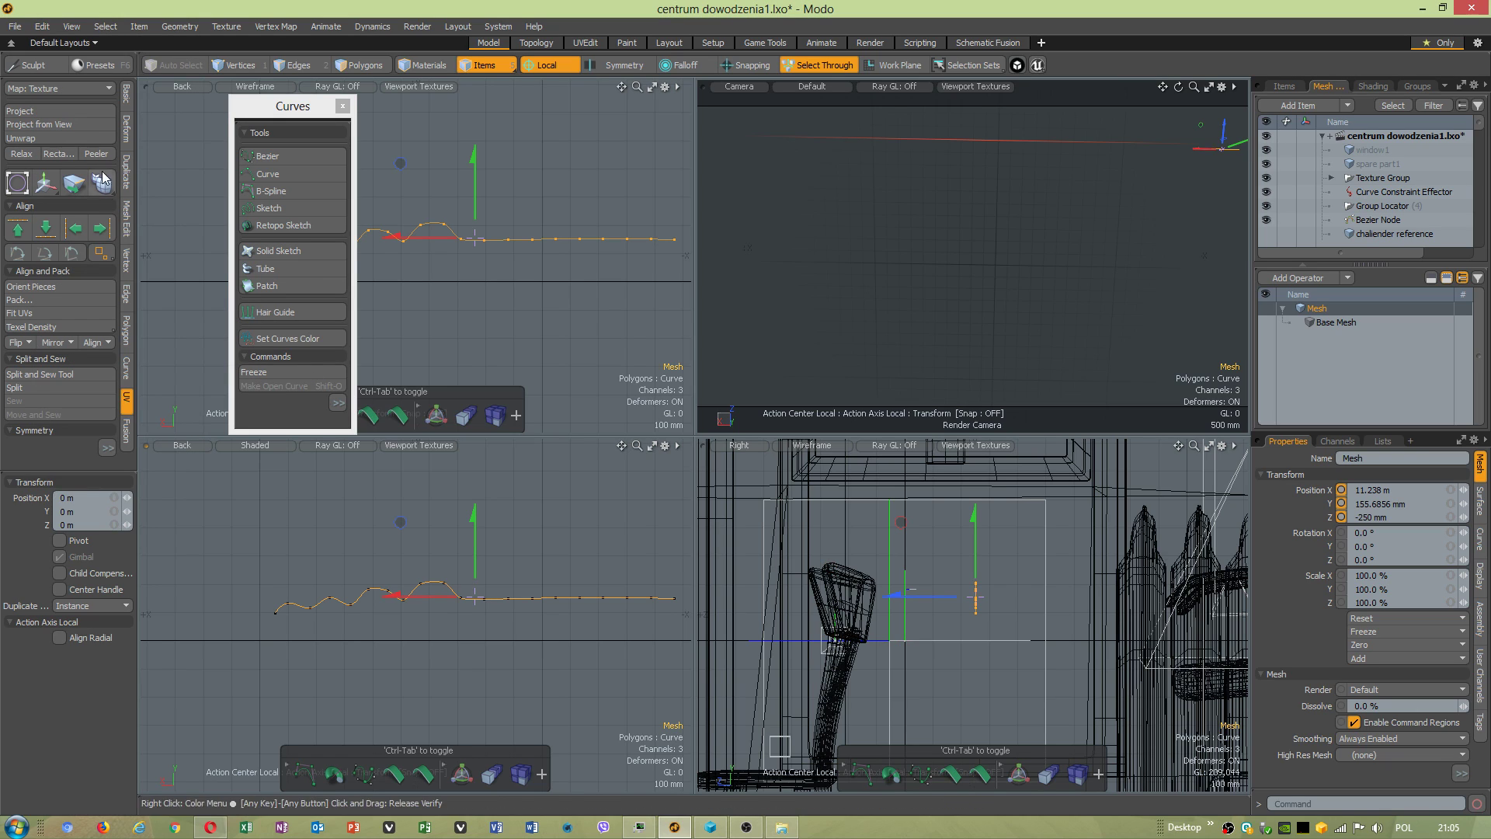
Radial-sweep the profile around the X axis with a count of 17, centering the sweep at about Y 80.7 mm, below the curve.
{"action": "left_click", "coordinate": [126, 97]}
{"action": "left_click", "coordinate": [127, 129]}
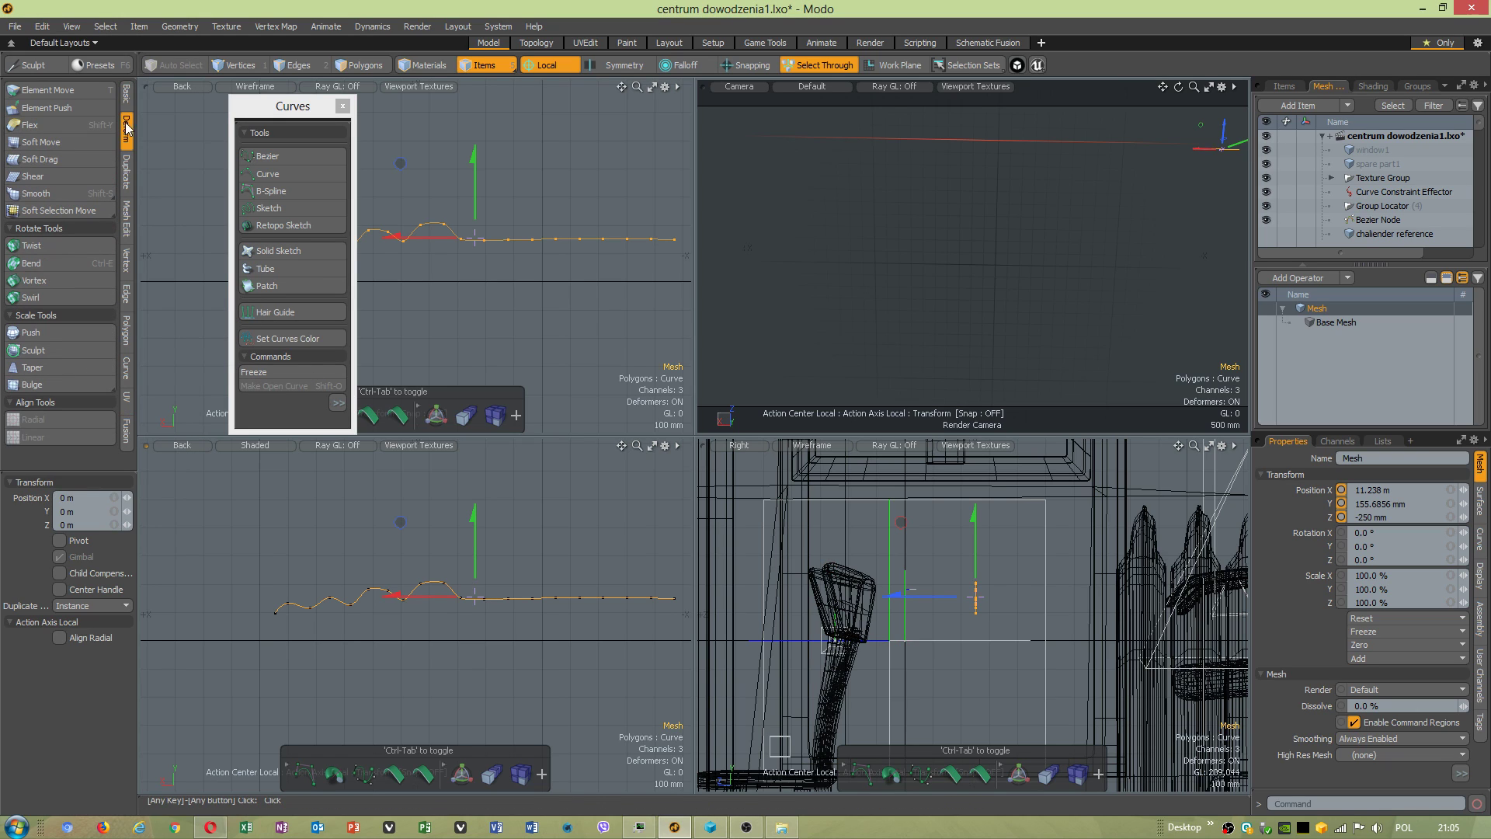
{"action": "left_click", "coordinate": [126, 169]}
{"action": "left_click", "coordinate": [49, 95]}
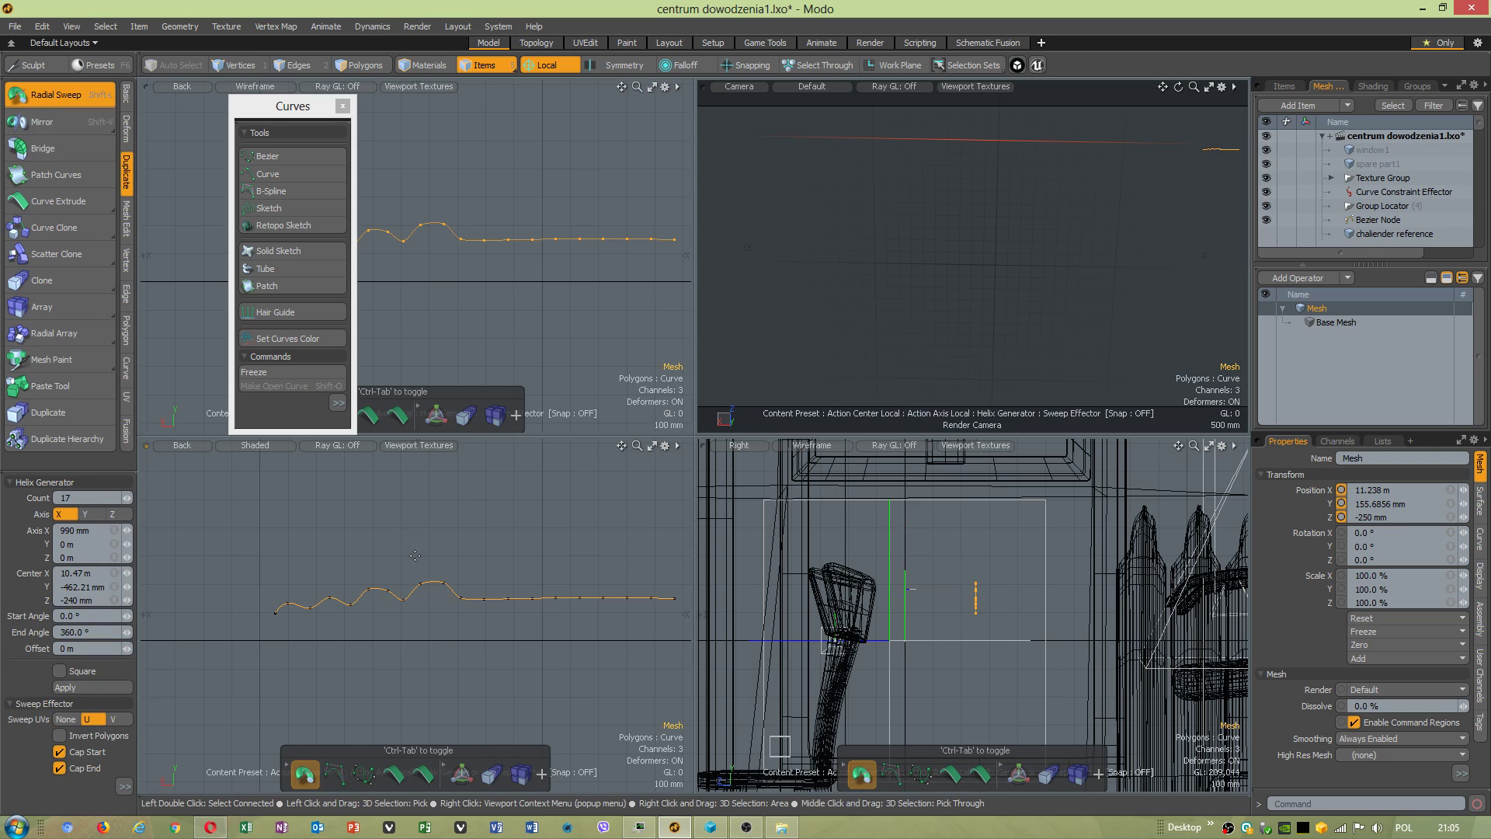
{"action": "left_click_drag", "start_coordinate": [473, 602], "coordinate": [482, 617]}
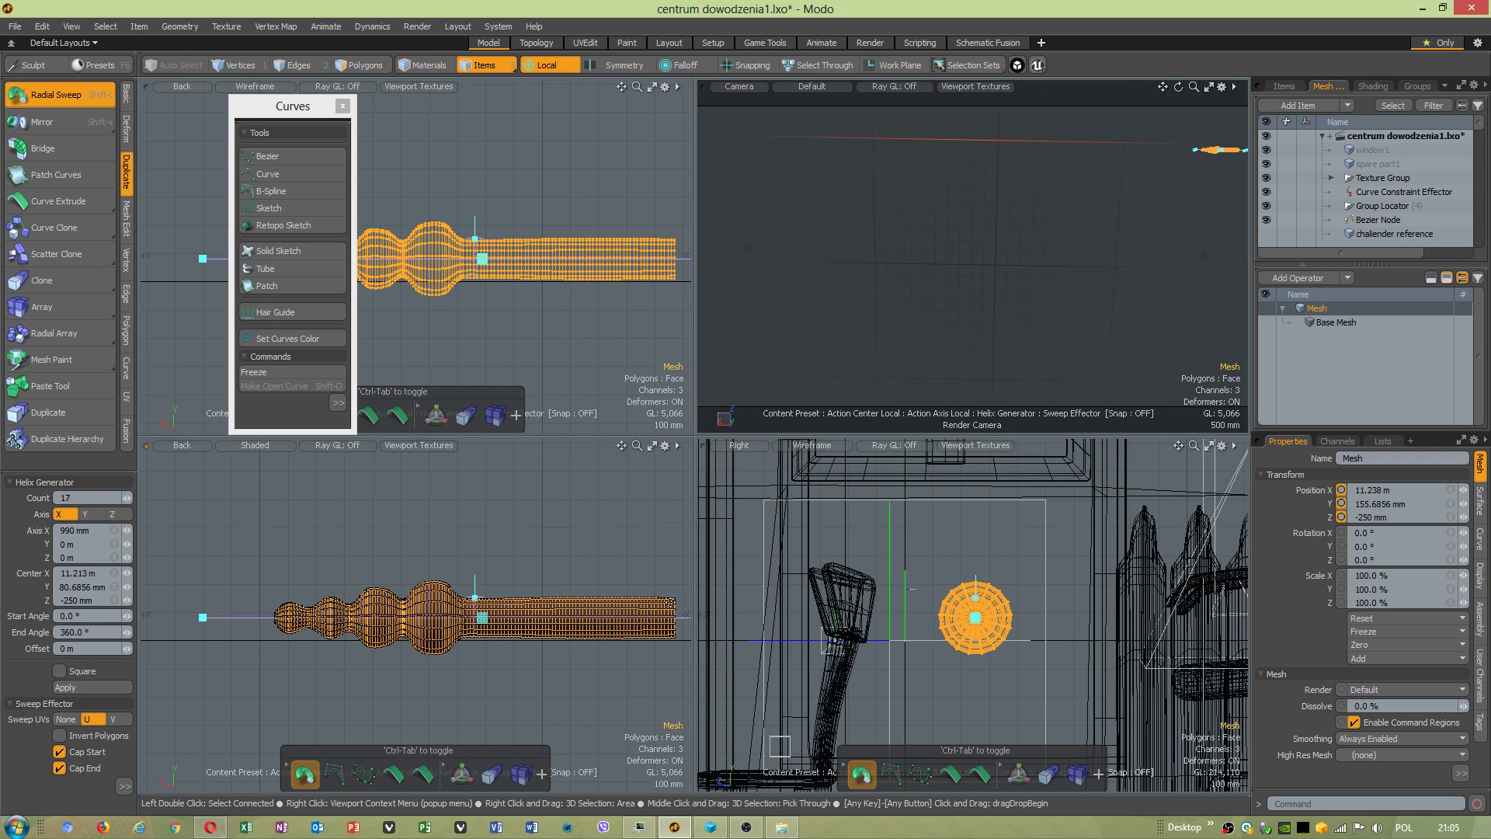
Reduce the radial sweep's count to 4 to give the post a square cross-section.
{"action": "scroll", "coordinate": [499, 616], "scroll_direction": "up", "scroll_amount": 6}
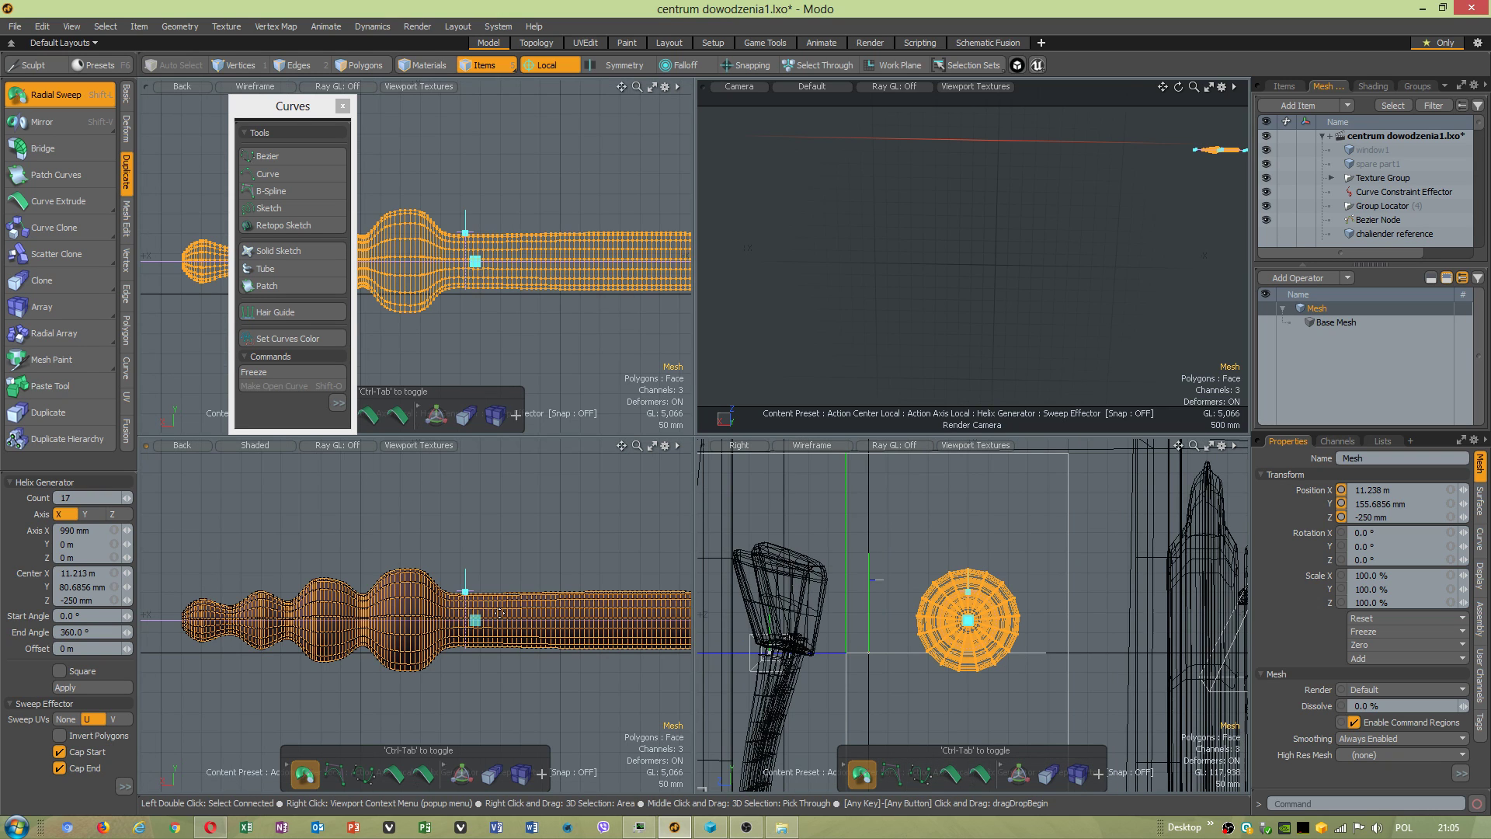
{"action": "scroll", "coordinate": [499, 616], "scroll_direction": "down", "scroll_amount": 6}
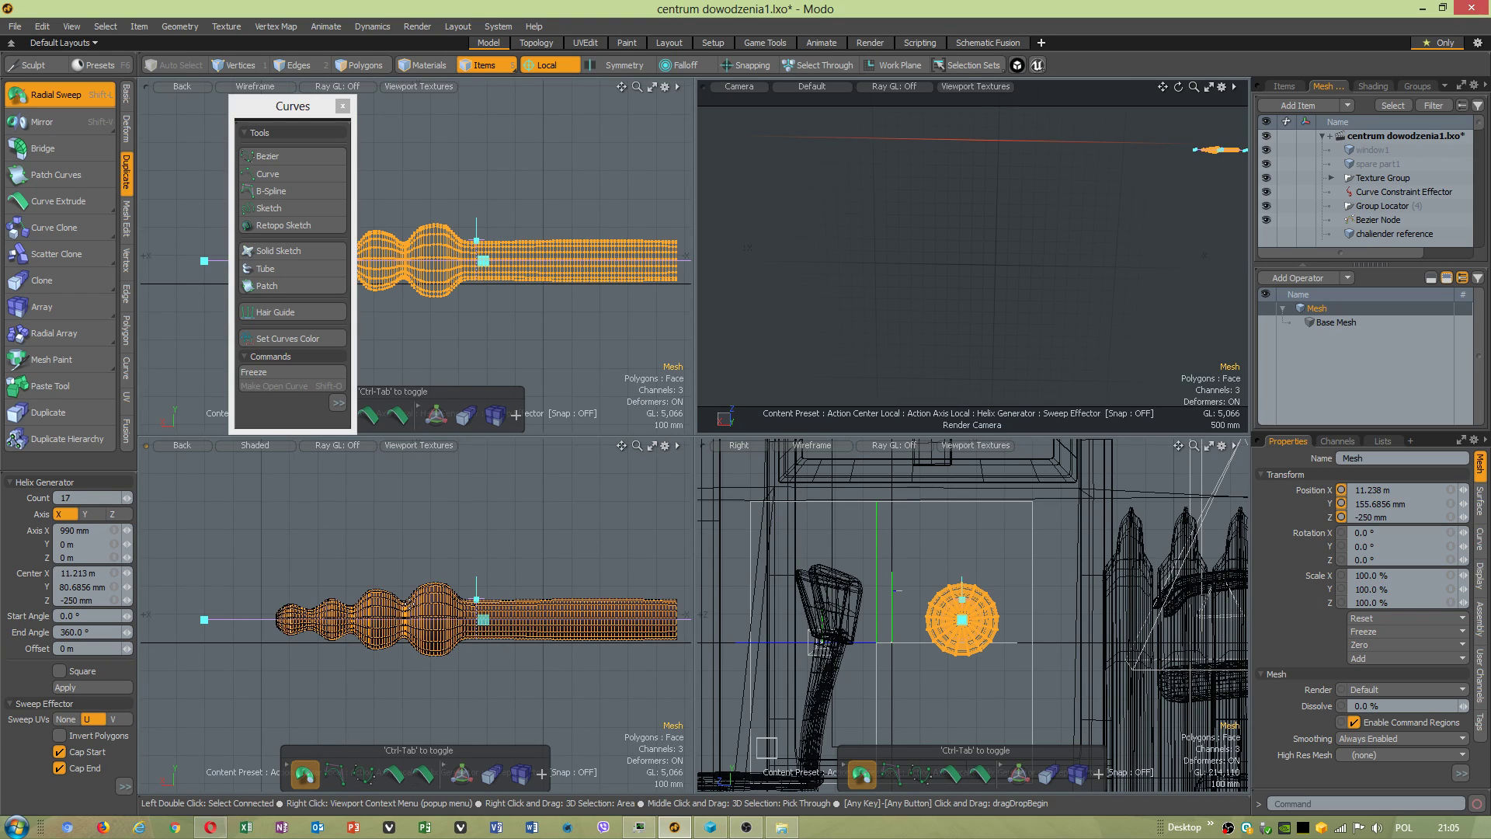
{"action": "left_click", "coordinate": [124, 786]}
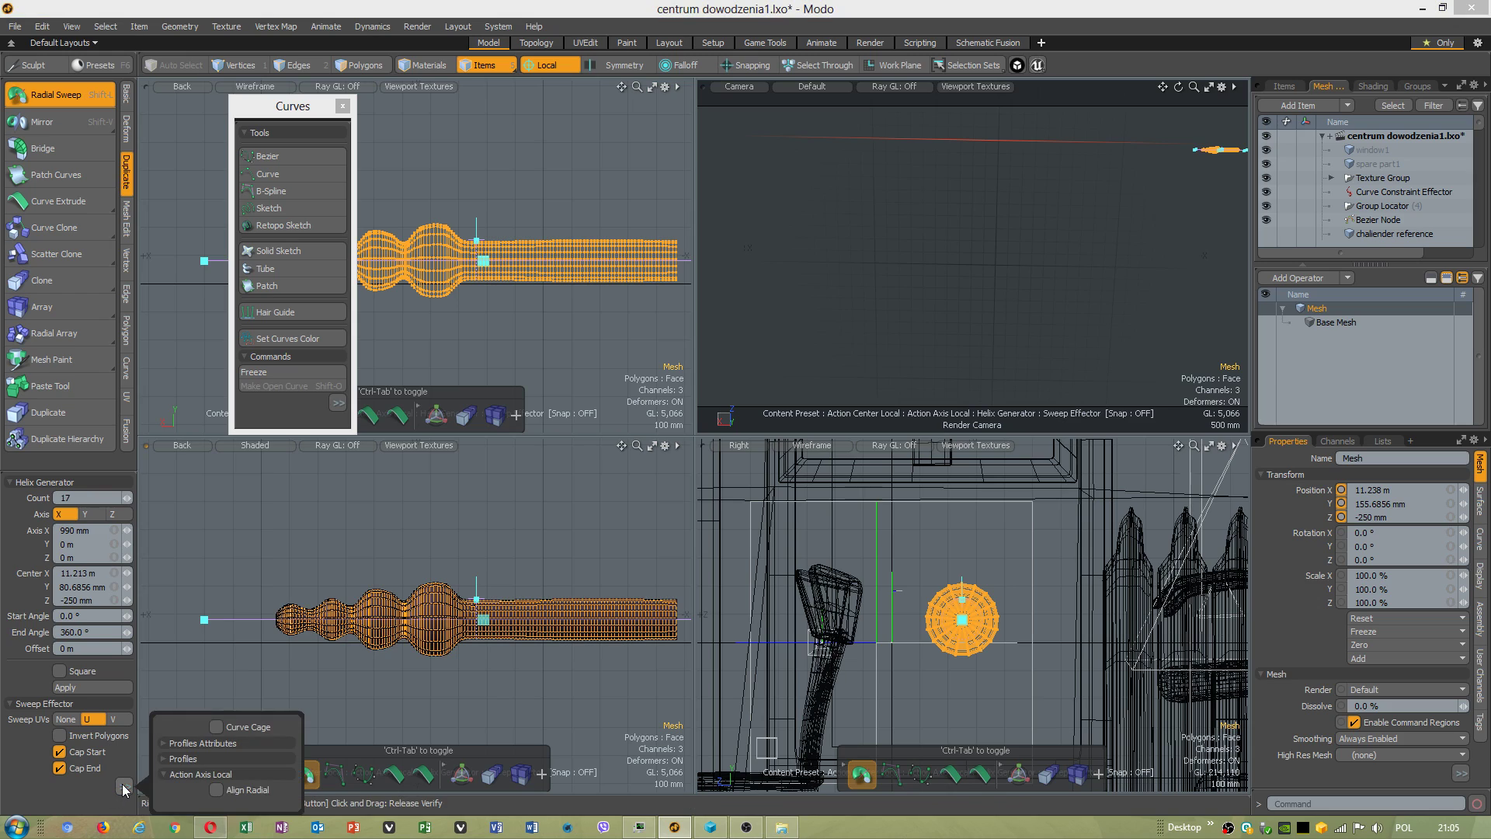
{"action": "left_click", "coordinate": [178, 759]}
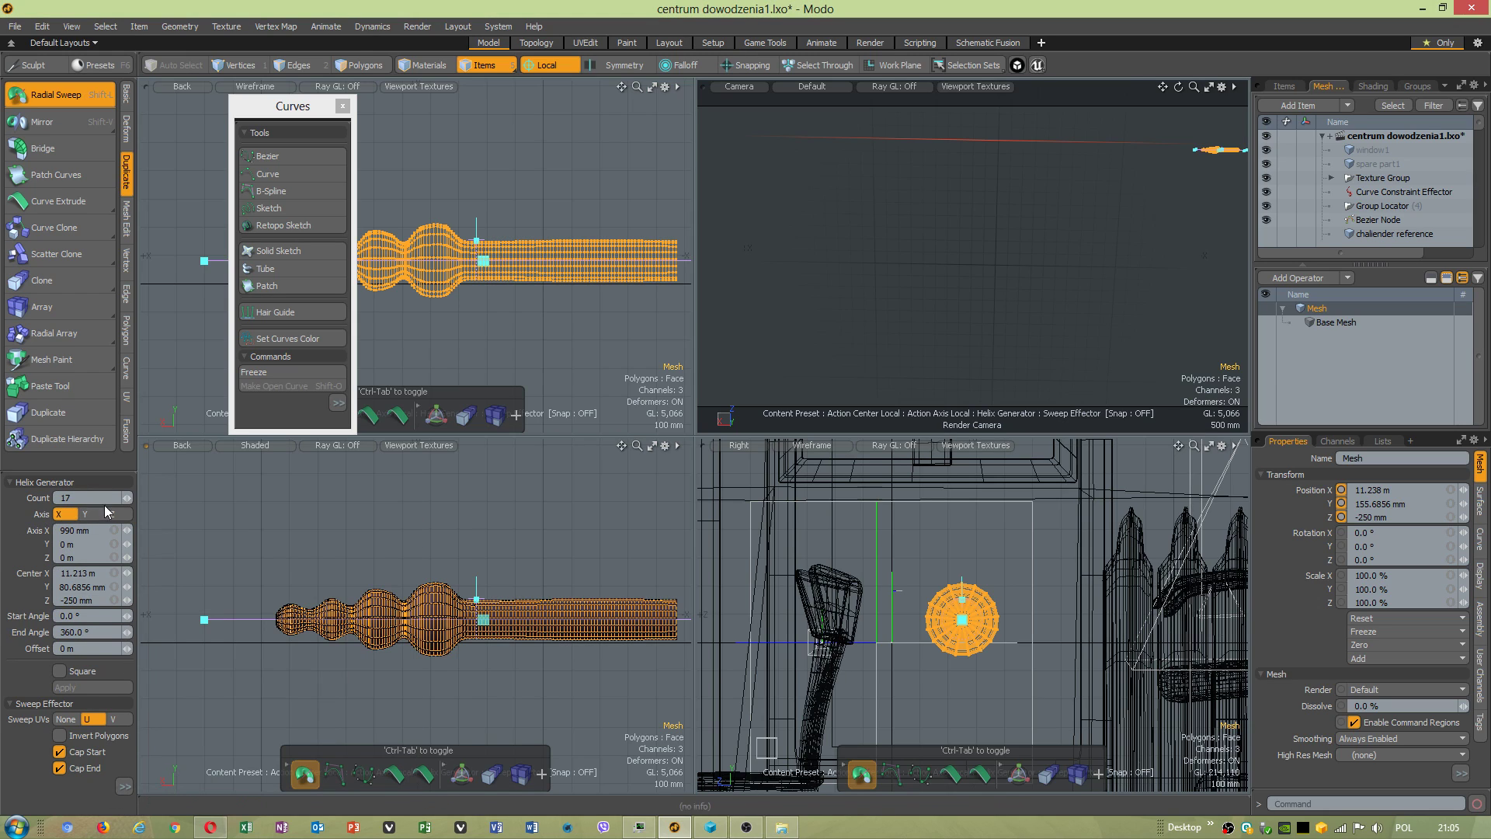
{"action": "left_click", "coordinate": [125, 498]}
{"action": "left_click", "coordinate": [124, 498]}
{"action": "left_click", "coordinate": [124, 499]}
{"action": "left_click", "coordinate": [124, 499]}
{"action": "left_click", "coordinate": [125, 498]}
{"action": "left_click", "coordinate": [124, 499]}
{"action": "left_click", "coordinate": [124, 499]}
{"action": "left_click", "coordinate": [124, 499]}
{"action": "left_click_drag", "start_coordinate": [125, 503], "coordinate": [125, 504]}
{"action": "left_click", "coordinate": [125, 503]}
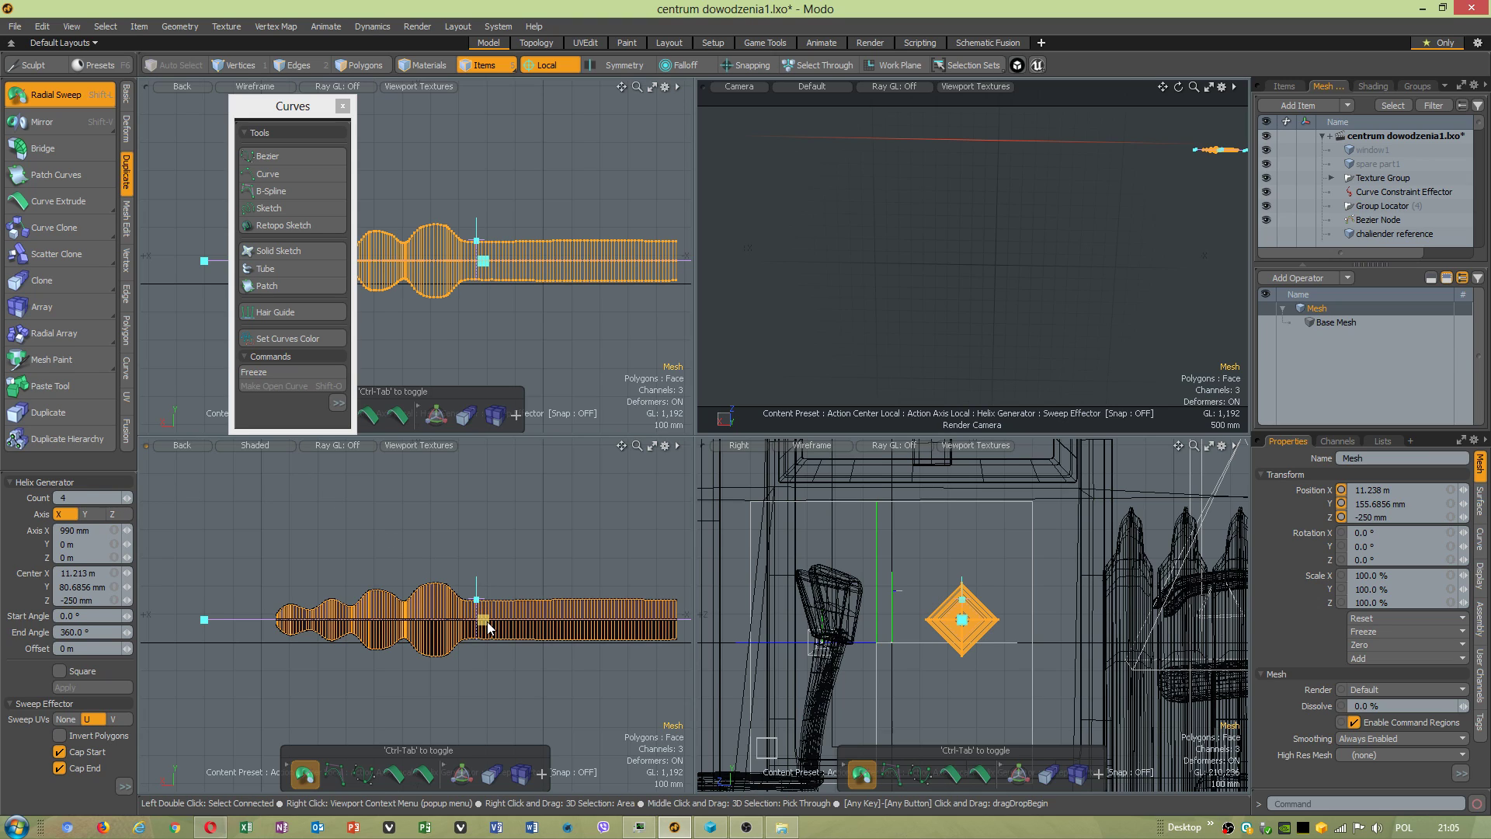
Drop the sweep tool and undo the radial sweep, the centering and the freezing of Curve Rebuild.
{"action": "key", "text": "space"}
{"action": "key", "text": "ctrl+z"}
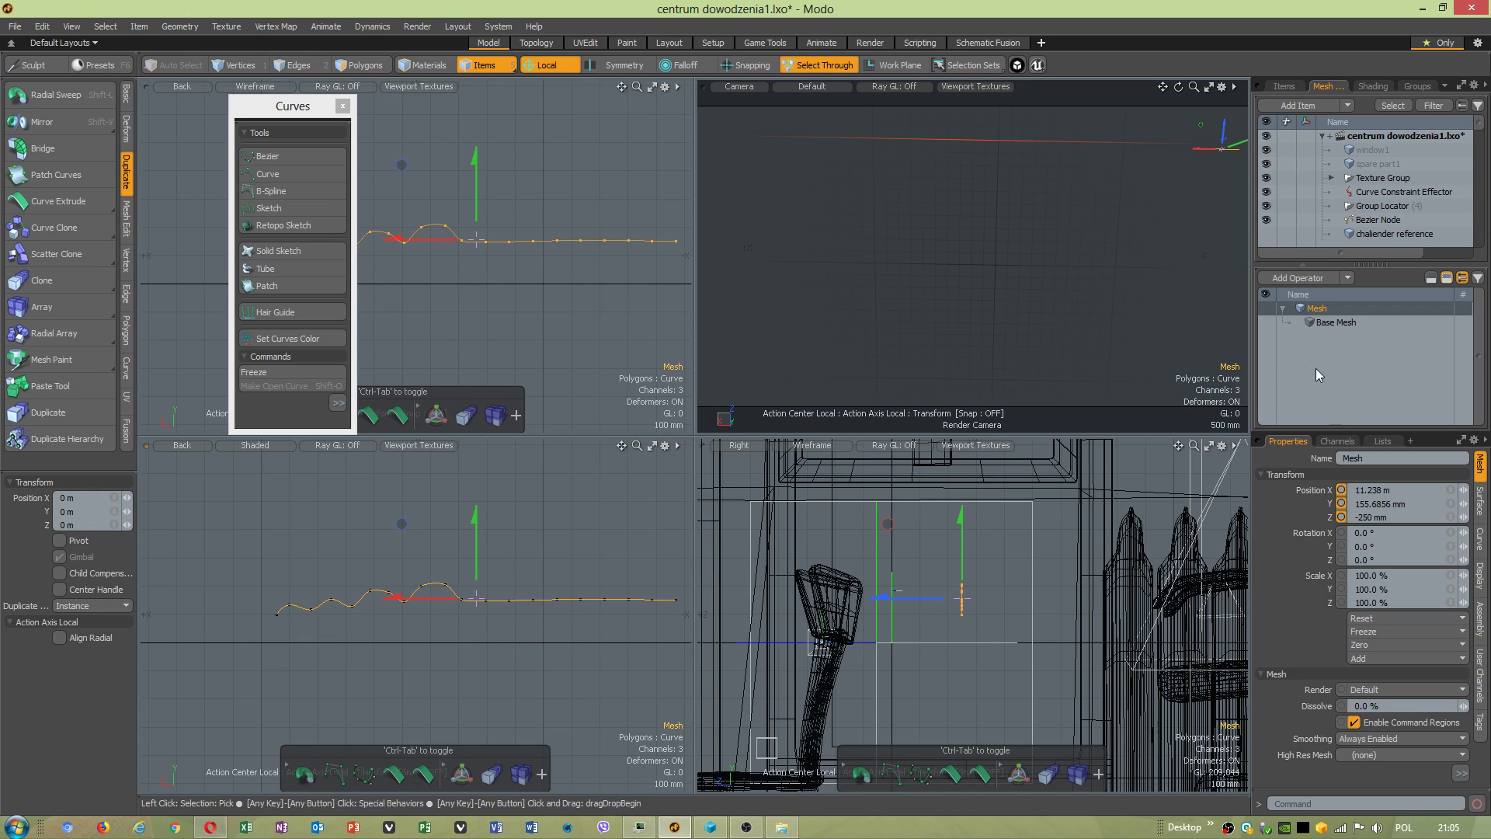
{"action": "key", "text": "ctrl+z"}
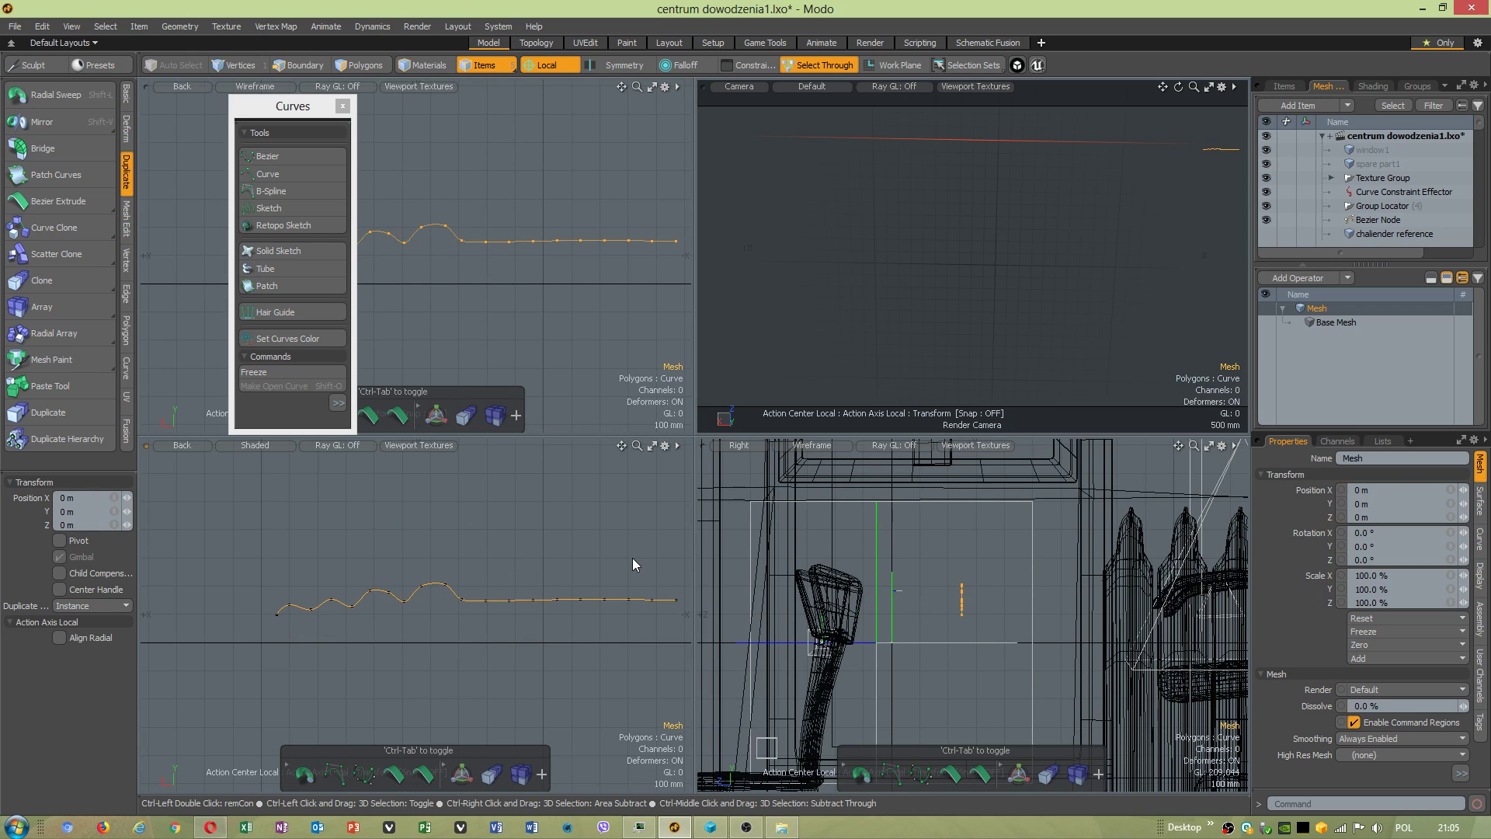
{"action": "key", "text": "ctrl+z"}
{"action": "key", "text": "ctrl+z"}
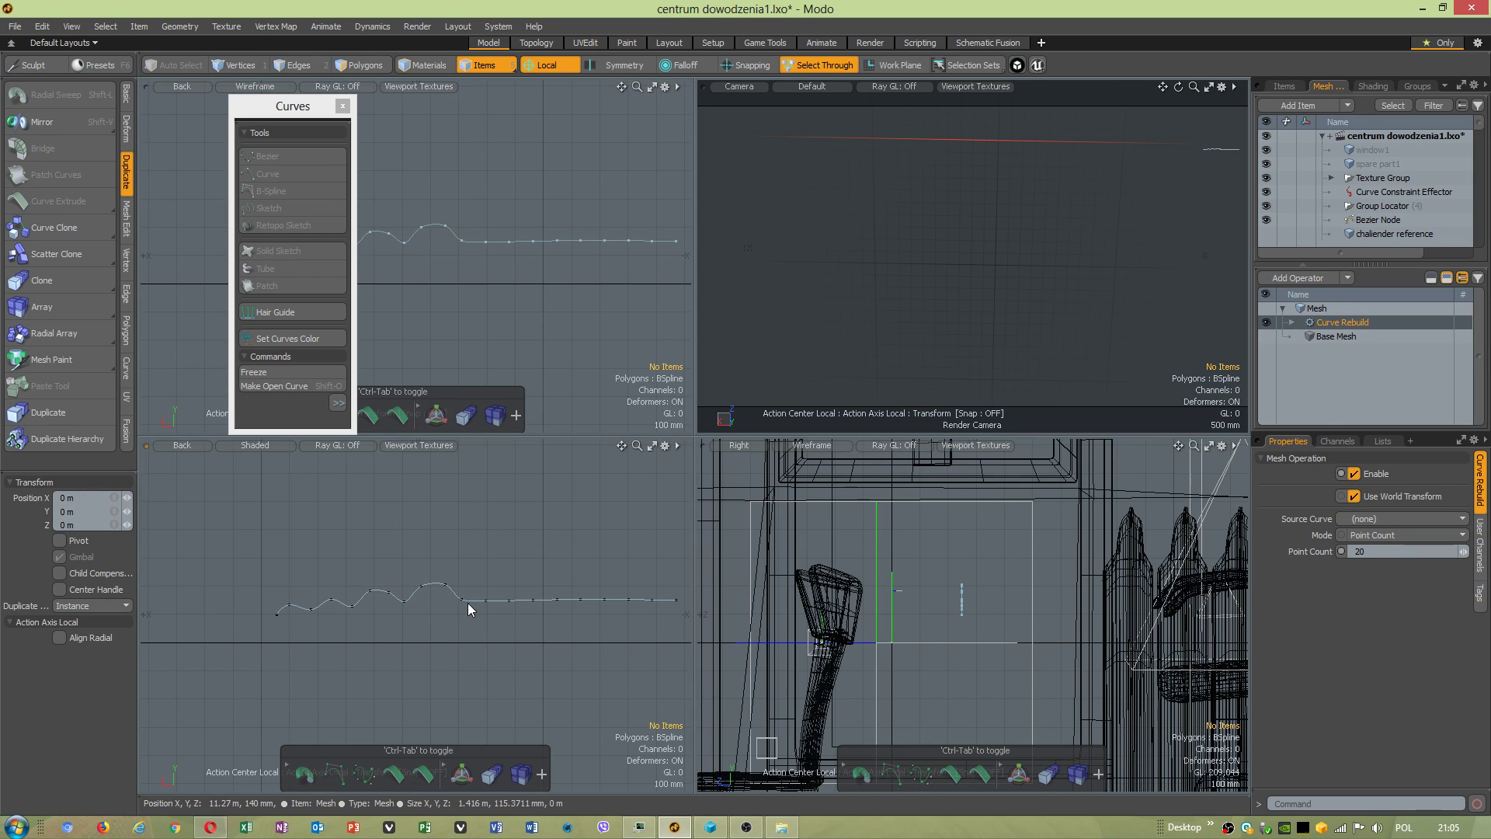
Set the Curve Rebuild operation's point count to 14.
{"action": "left_click", "coordinate": [1461, 554]}
{"action": "left_click", "coordinate": [1461, 554]}
{"action": "left_click", "coordinate": [1461, 554]}
{"action": "left_click", "coordinate": [1461, 553]}
{"action": "left_click", "coordinate": [1461, 554]}
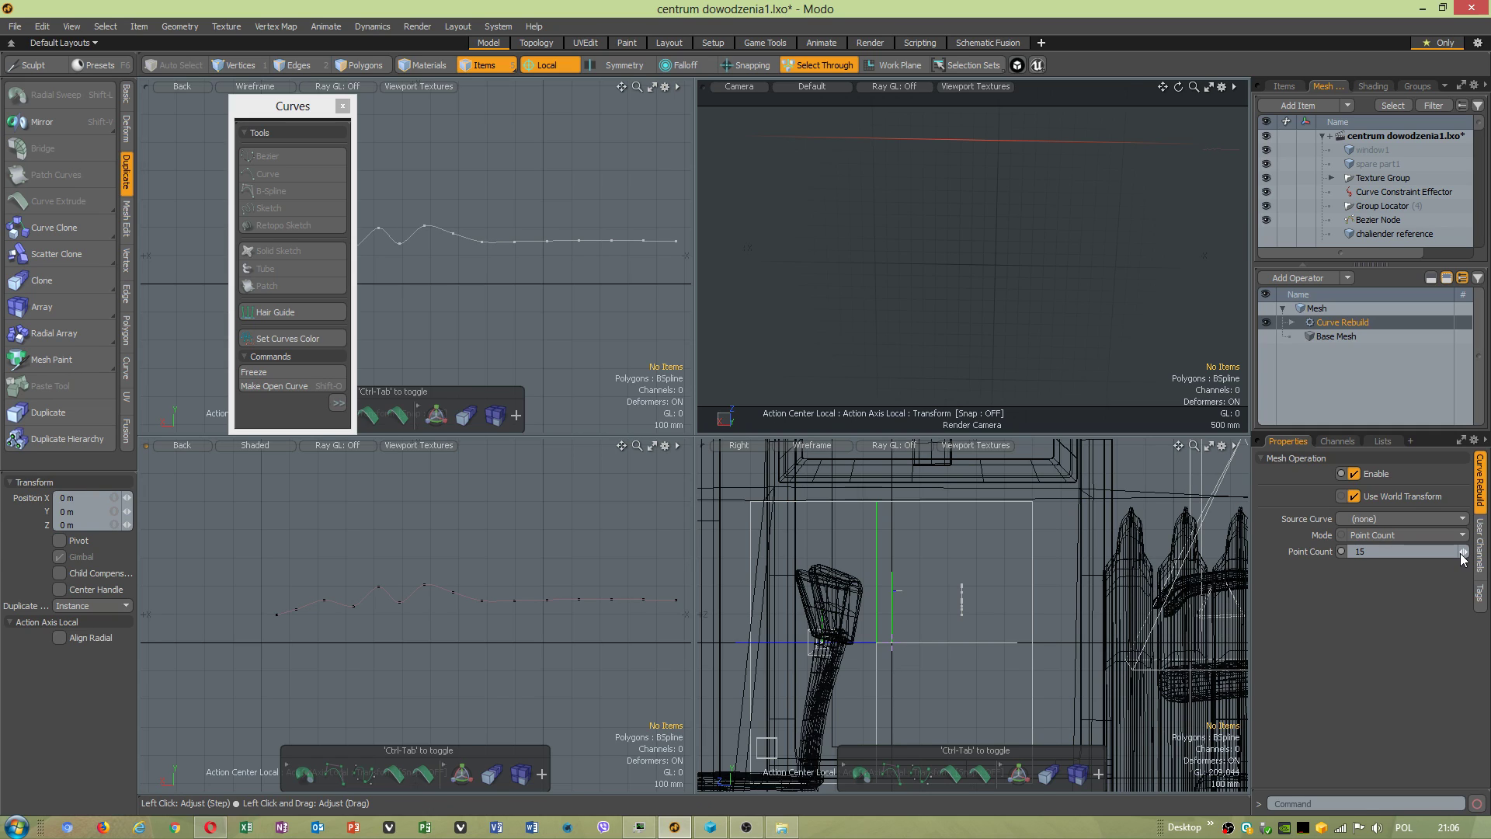
{"action": "left_click", "coordinate": [1461, 554]}
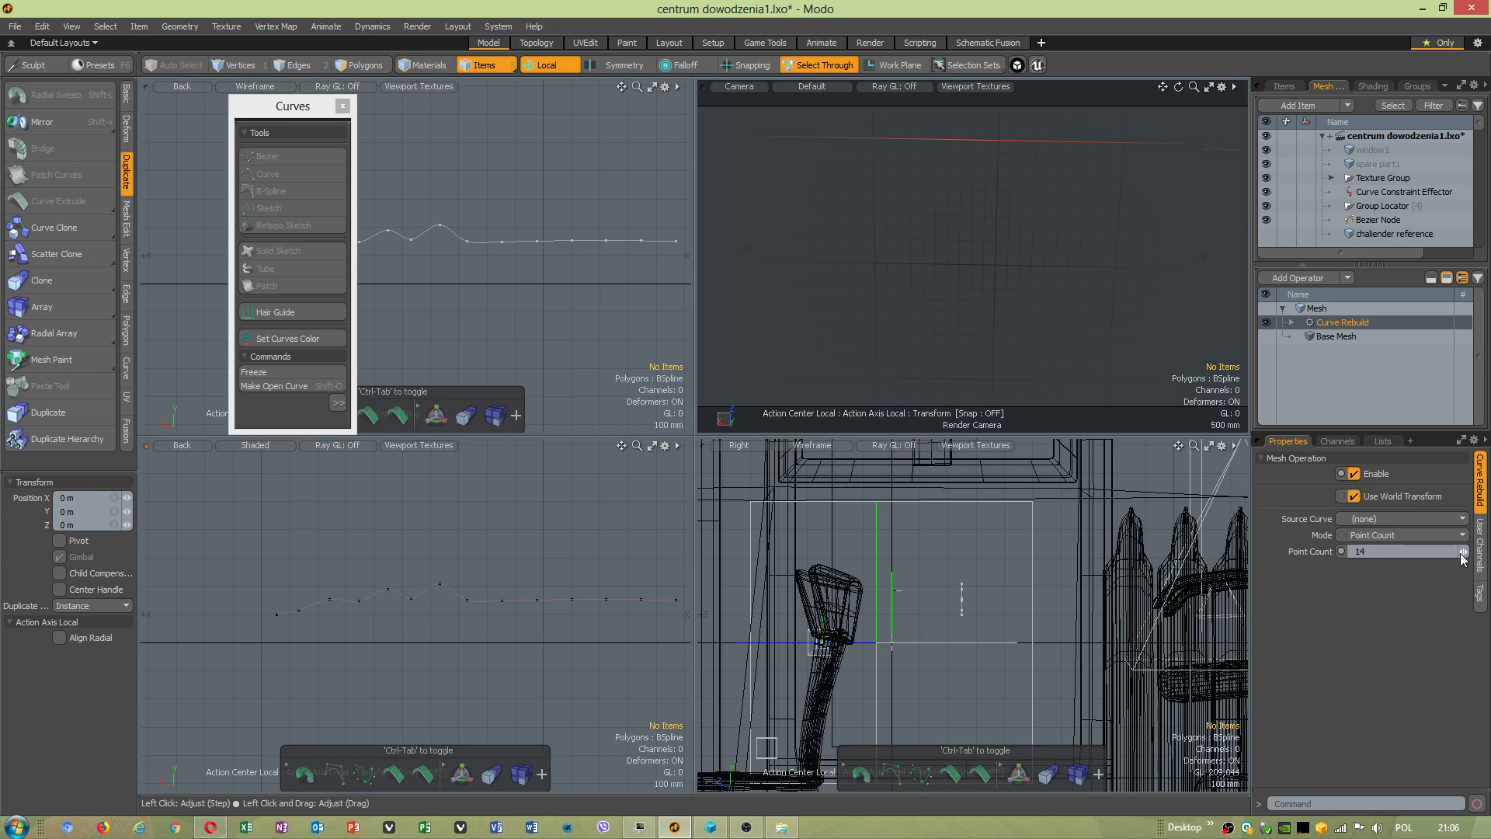
Freeze the 14-point Curve Rebuild operation into the mesh and select the rebuilt profile mesh.
{"action": "left_click", "coordinate": [526, 599]}
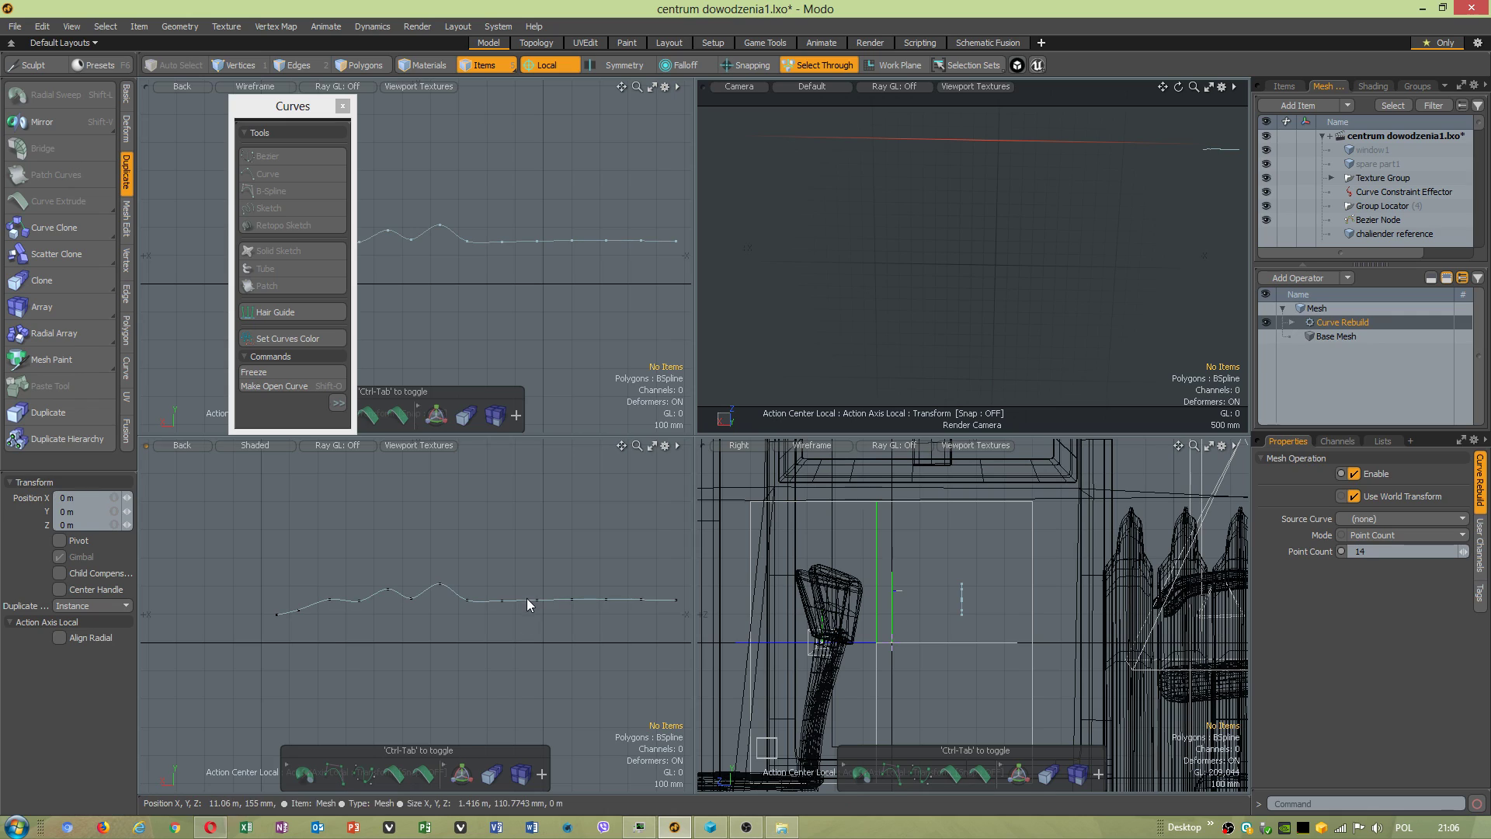
{"action": "left_click", "coordinate": [1349, 322]}
{"action": "right_click", "coordinate": [1350, 323]}
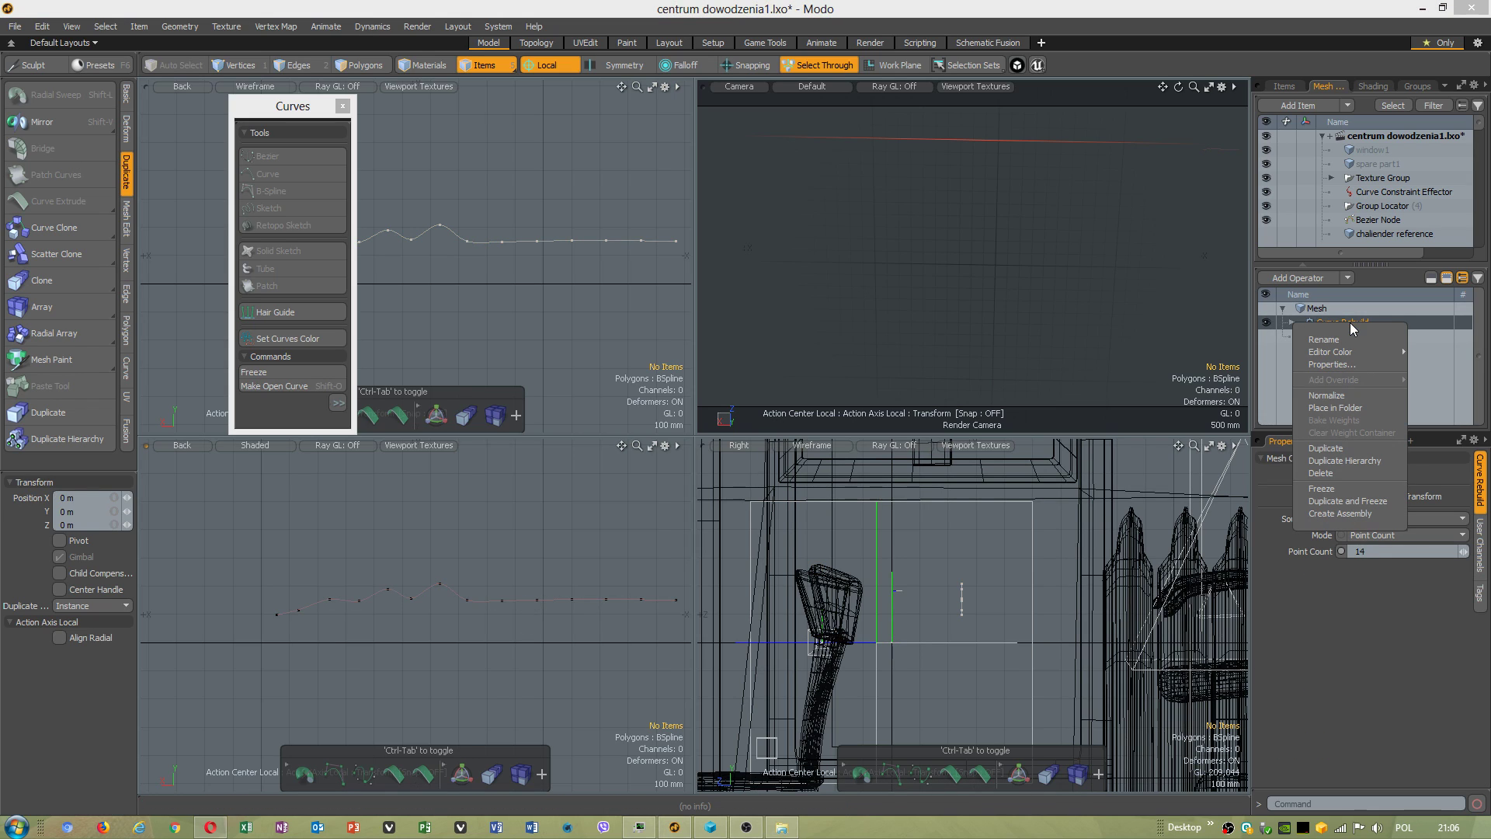
{"action": "left_click", "coordinate": [1344, 487]}
{"action": "left_click", "coordinate": [582, 590]}
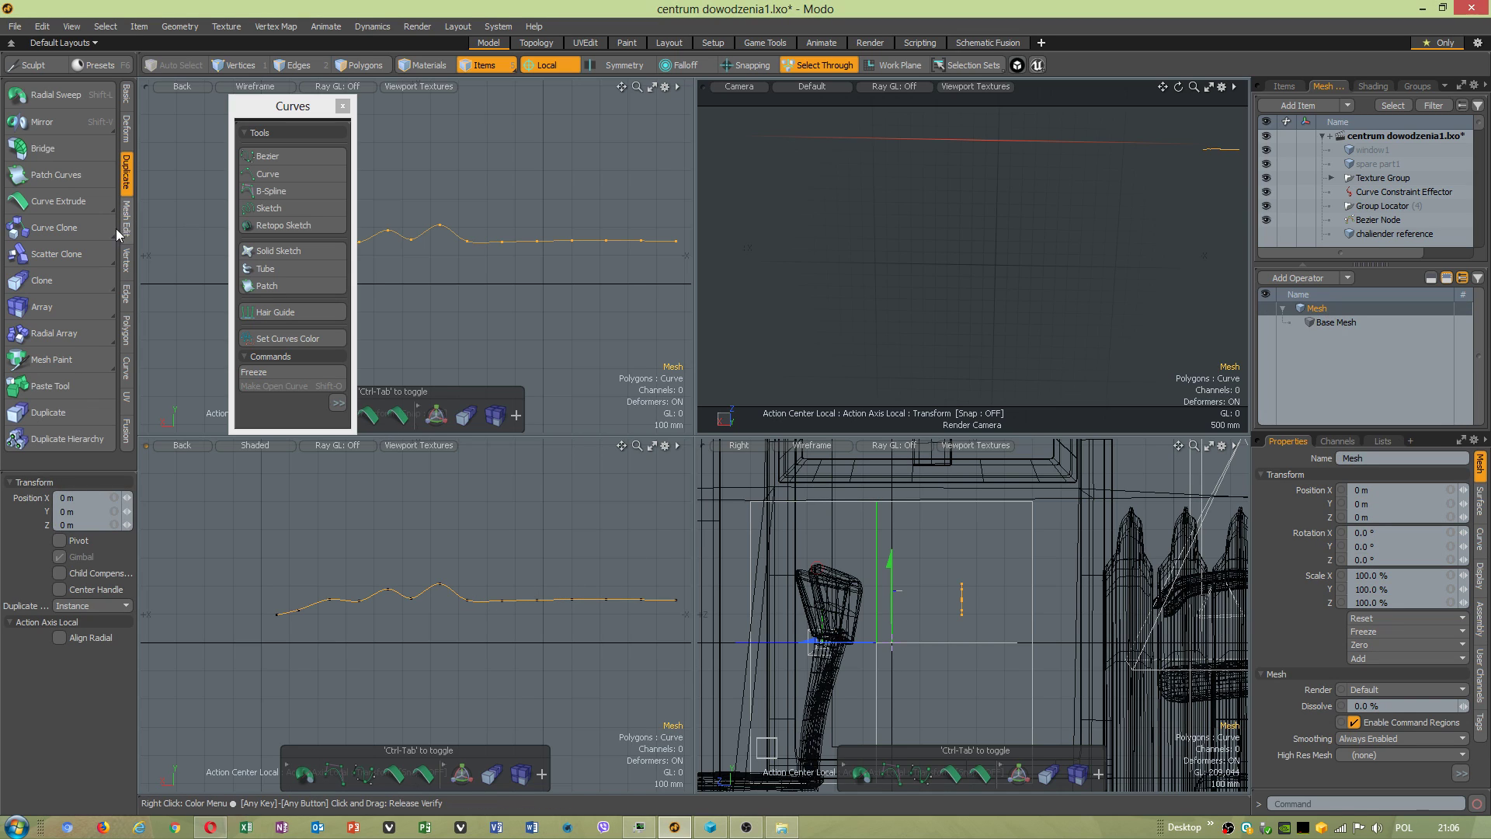
Try radial sweeps of the frozen profile with a count of 4, switching the sweep axis from X to Y and Z.
{"action": "left_click", "coordinate": [48, 95]}
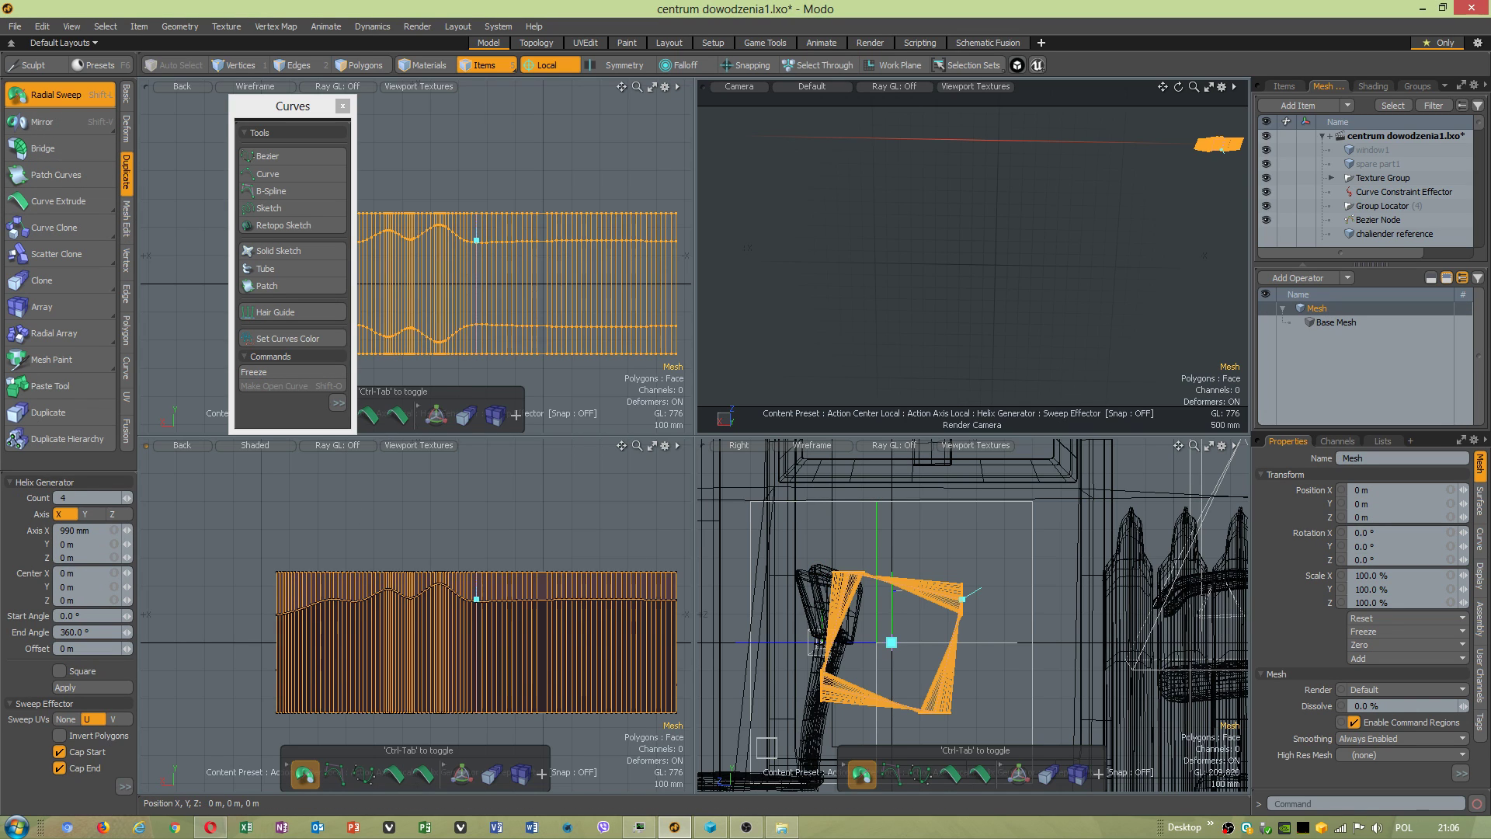
{"action": "key", "text": "ctrl+z"}
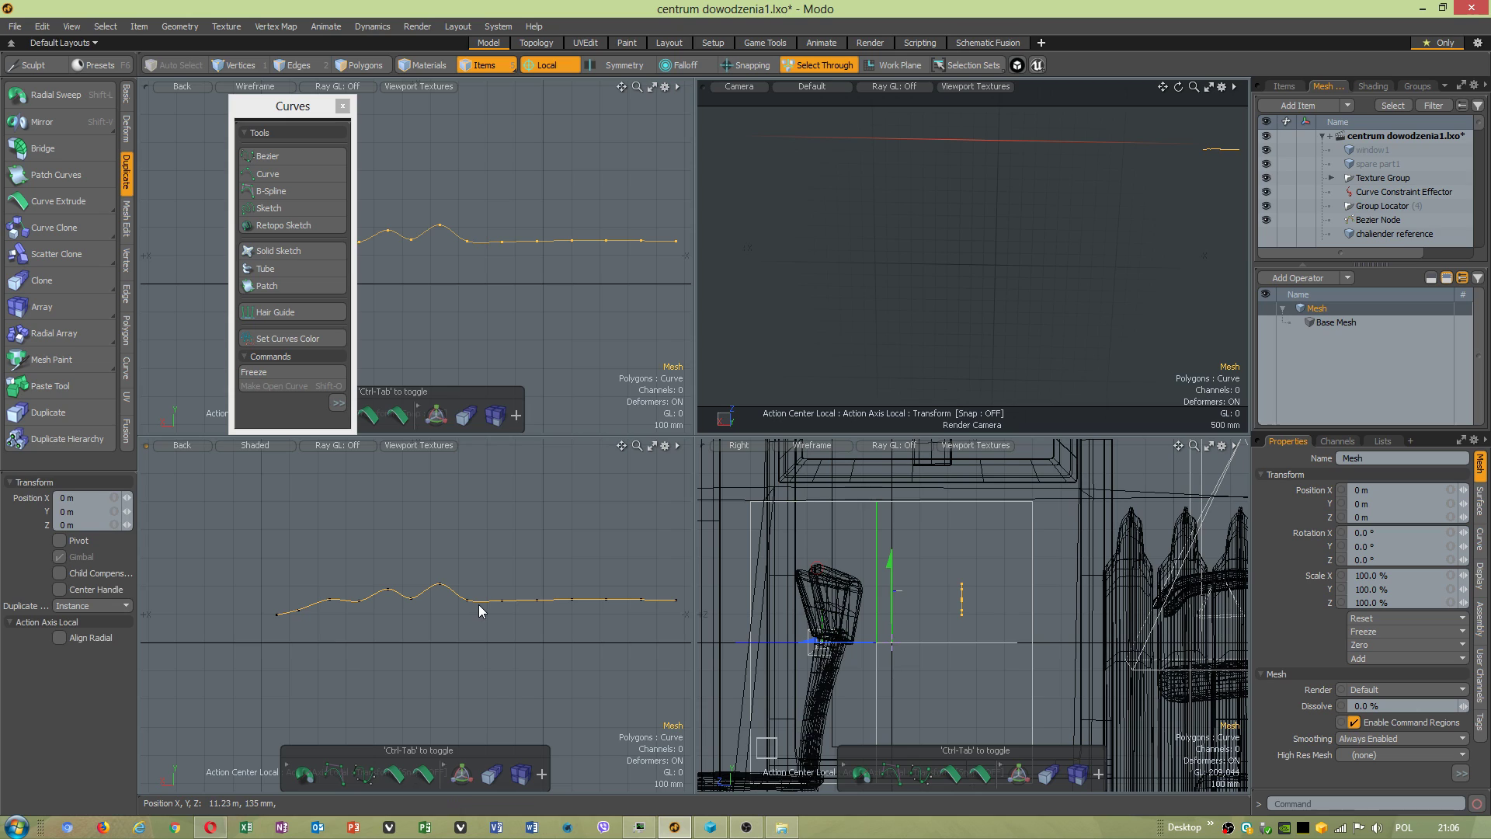
{"action": "left_click", "coordinate": [53, 96]}
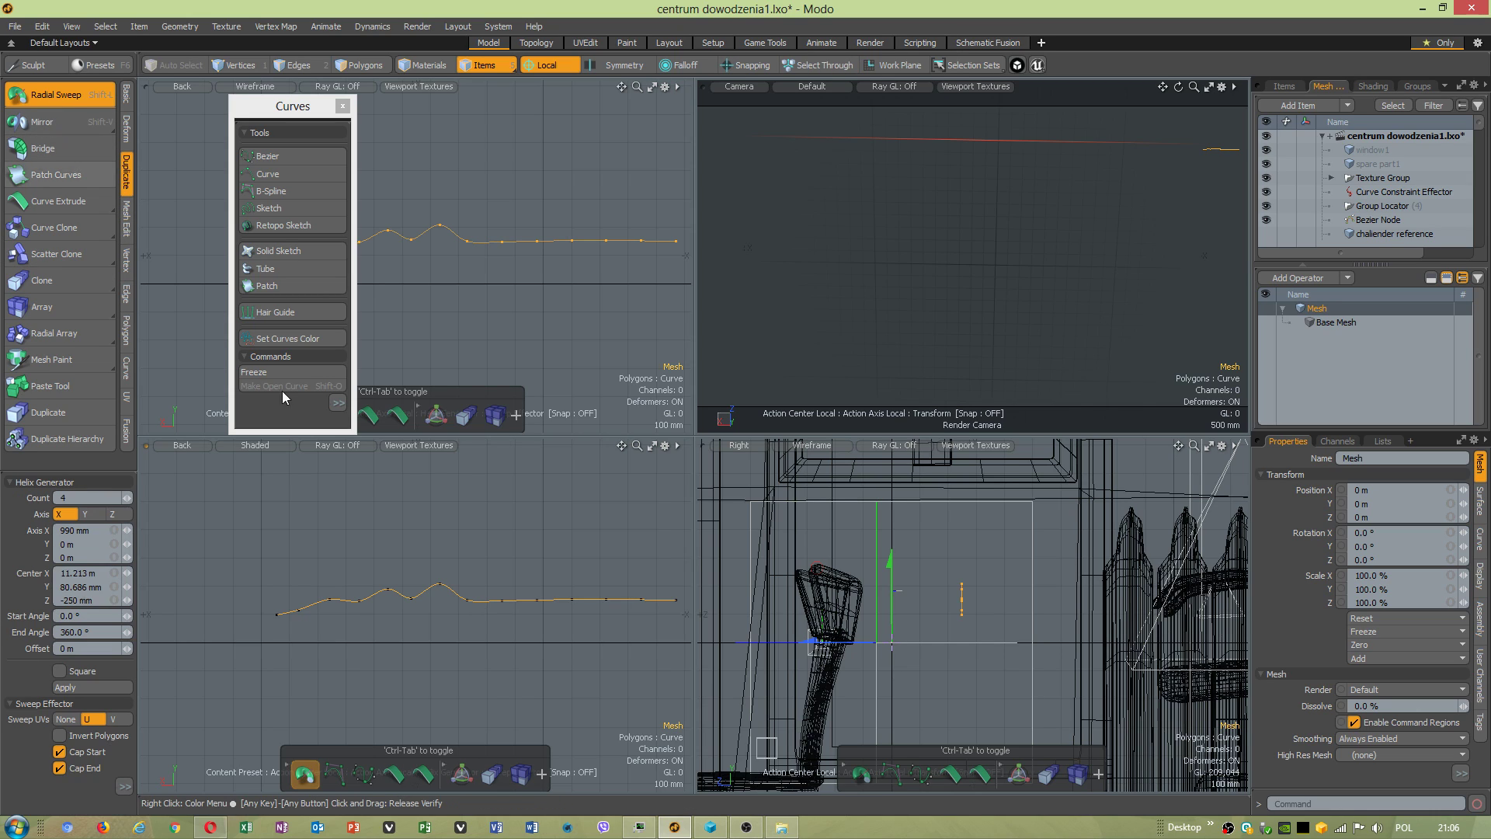
{"action": "left_click", "coordinate": [86, 515]}
{"action": "left_click", "coordinate": [119, 514]}
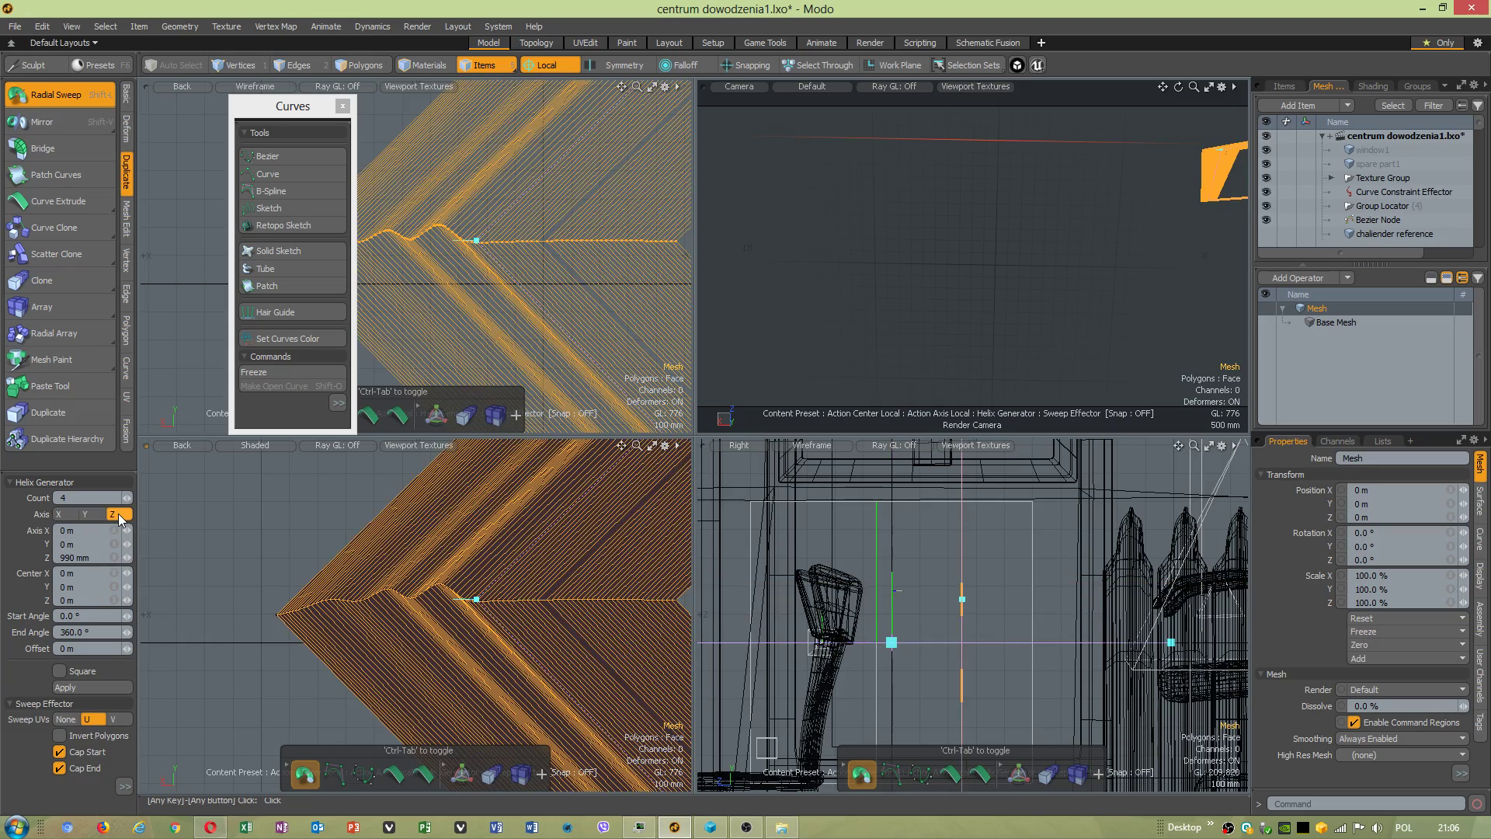
{"action": "scroll", "coordinate": [587, 651], "scroll_direction": "down", "scroll_amount": 5}
{"action": "left_click_drag", "start_coordinate": [576, 654], "coordinate": [313, 606], "text": "alt"}
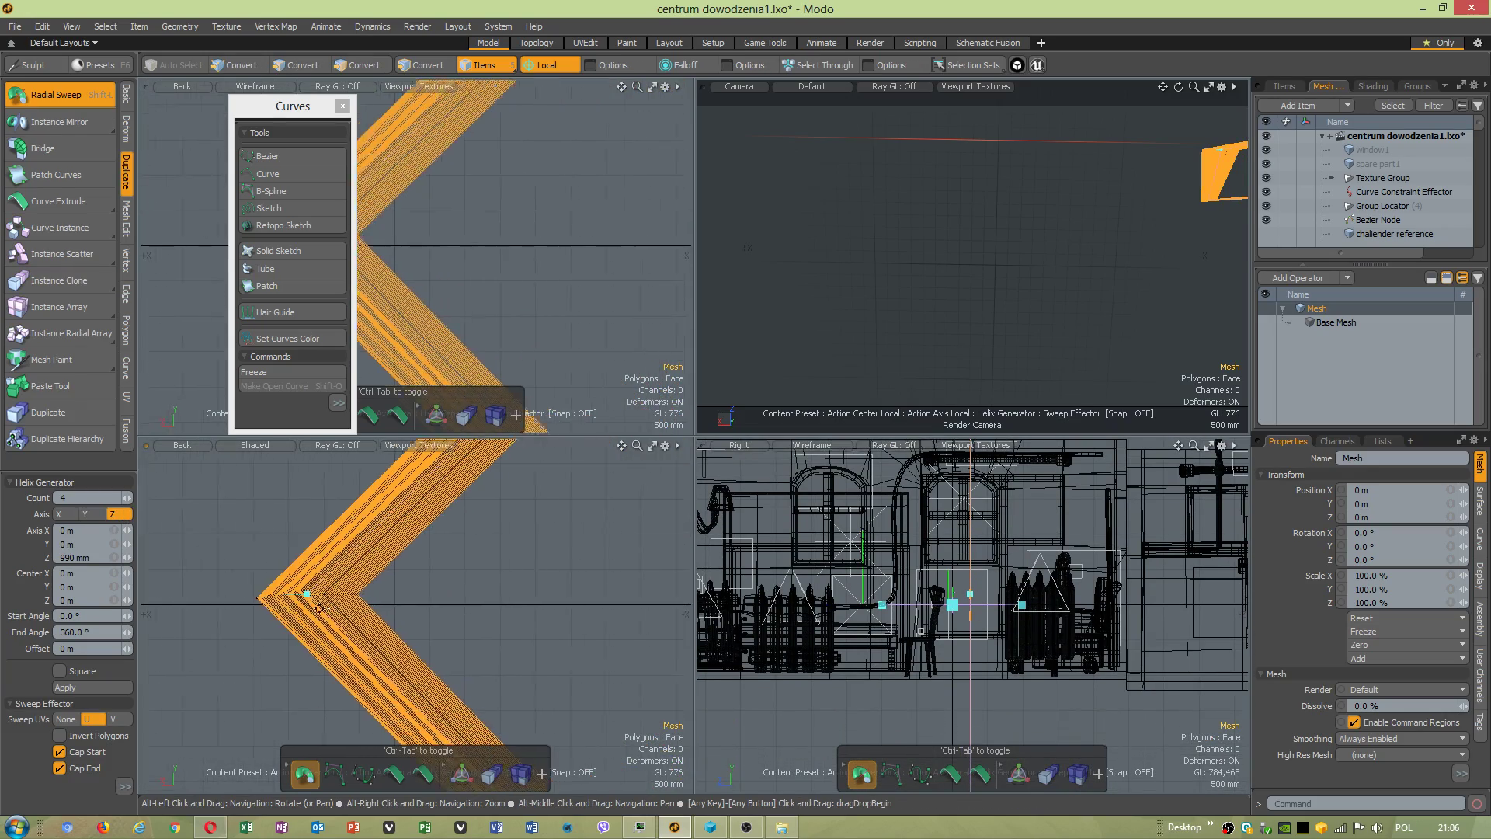
{"action": "right_click_drag", "start_coordinate": [497, 646], "coordinate": [365, 621], "text": "alt"}
Set the sweep axis back to X and move the sweep's start handle to a start angle of about 48°.
{"action": "left_click", "coordinate": [66, 515]}
{"action": "scroll", "coordinate": [420, 632], "scroll_direction": "up", "scroll_amount": 5}
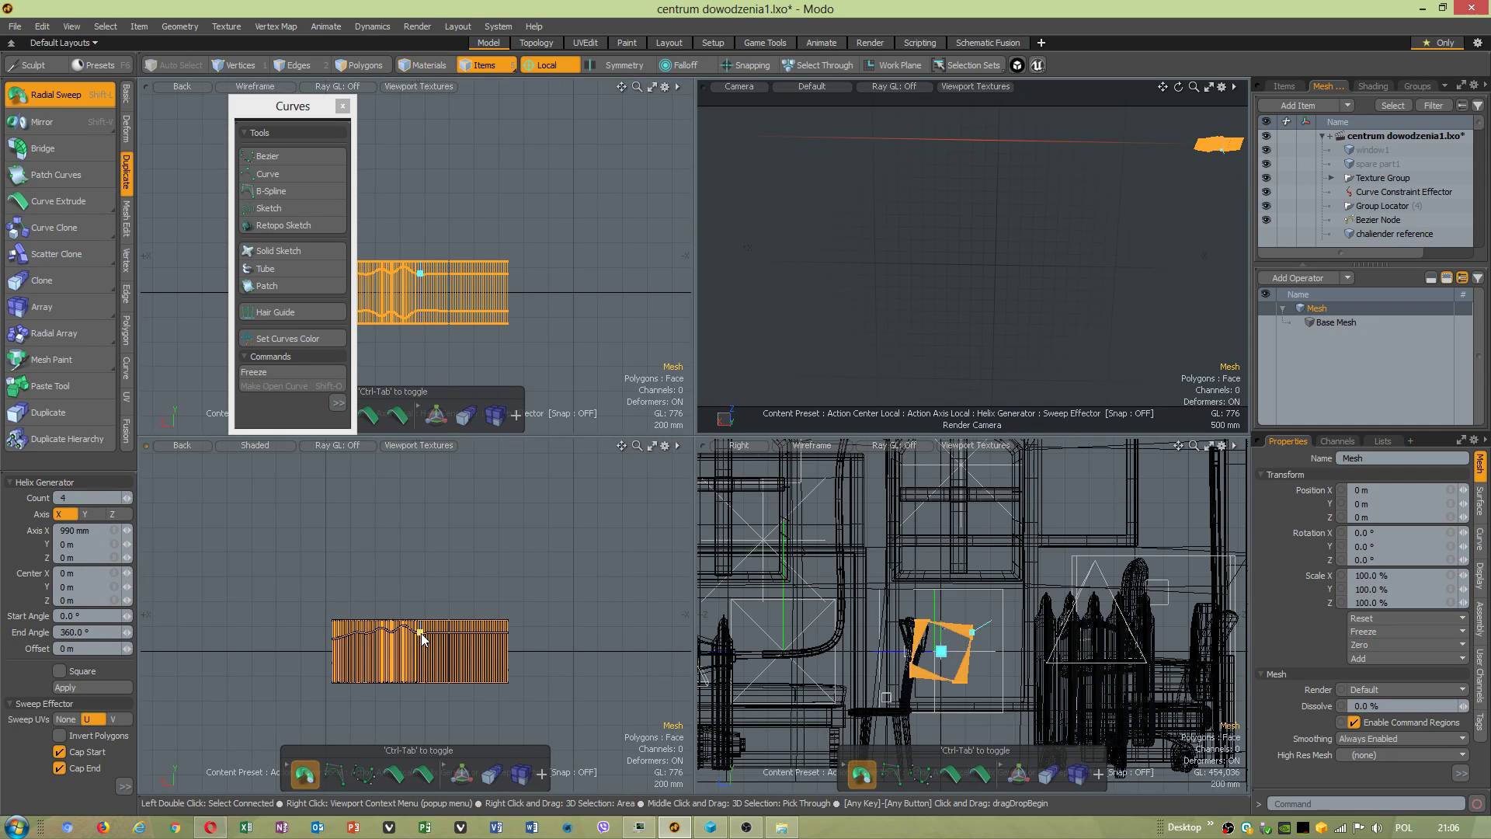
{"action": "mouse_move", "coordinate": [420, 631]}
{"action": "left_mouse_down"}
{"action": "mouse_move", "coordinate": [420, 686]}
{"action": "mouse_move", "coordinate": [420, 615]}
{"action": "left_mouse_up"}
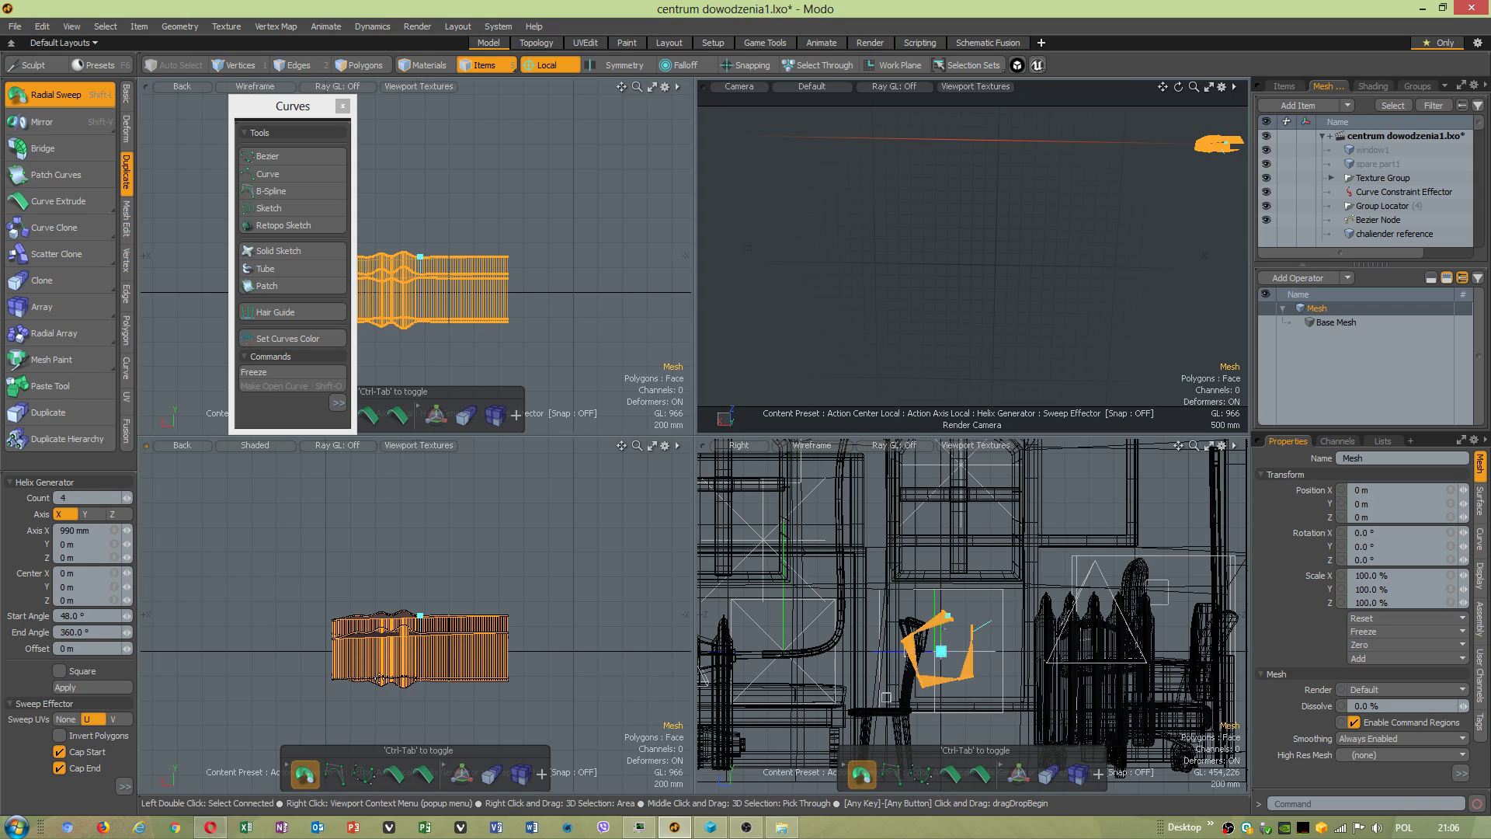
Undo the start angle change, the axis changes and the radial sweep, leaving only the frozen profile curve.
{"action": "key", "text": "ctrl+z"}
{"action": "key", "text": "ctrl+z"}
{"action": "key", "text": "ctrl+z"}
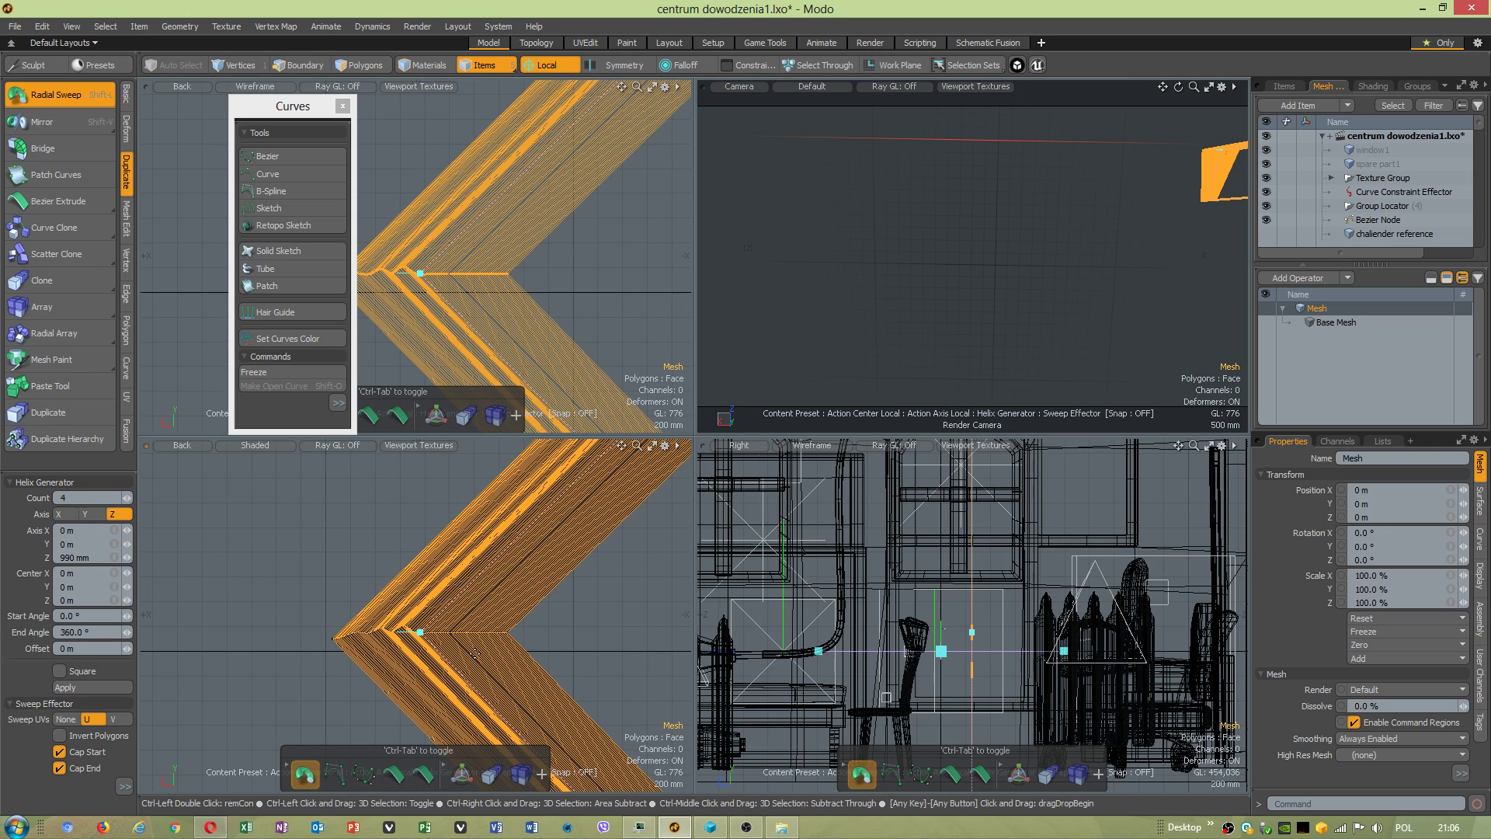
{"action": "key", "text": "ctrl+z"}
{"action": "key", "text": "ctrl+z"}
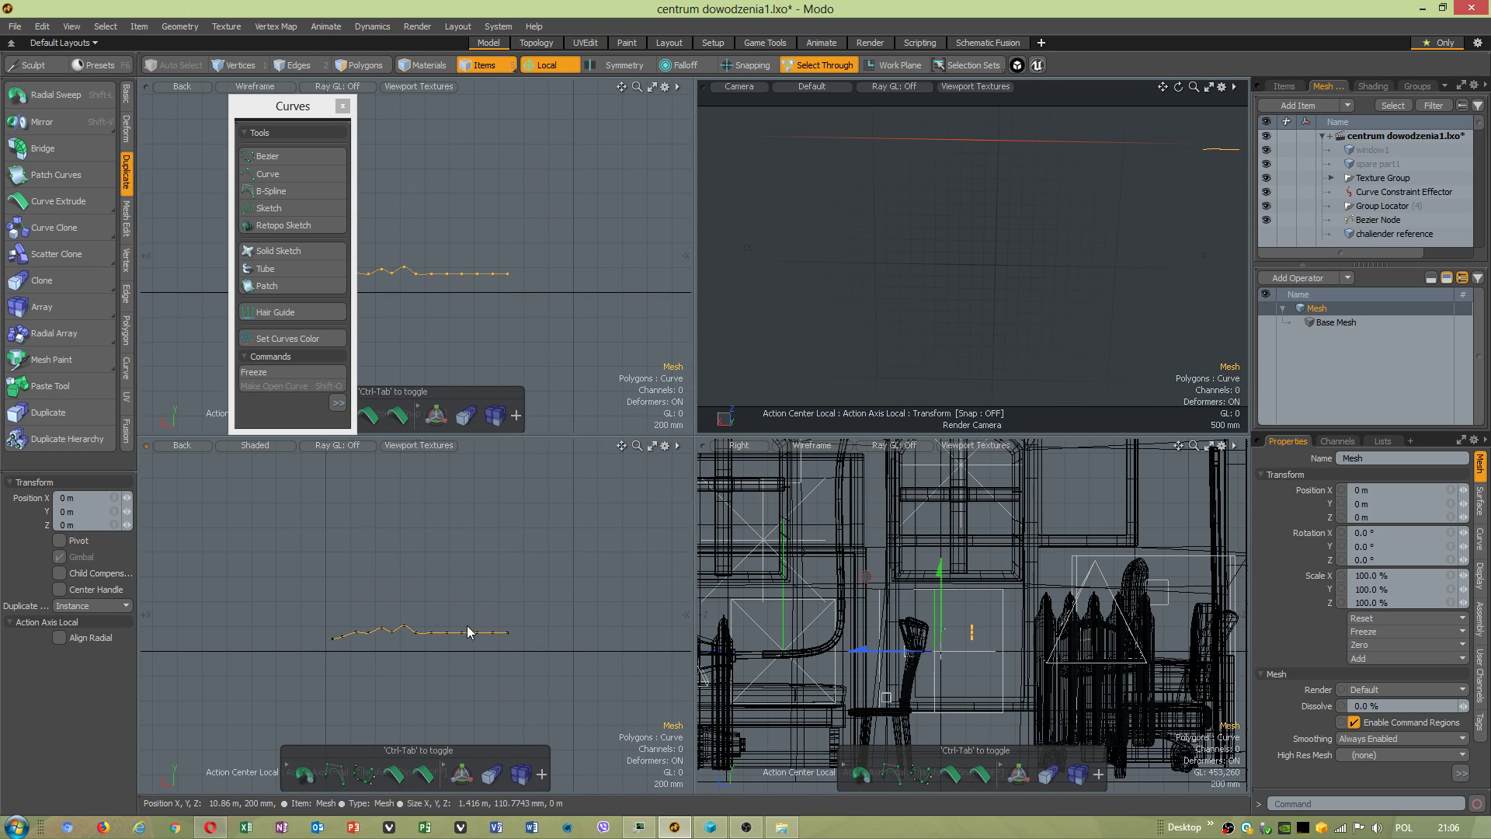
Set the profile mesh's center to the center of its bounding box.
{"action": "scroll", "coordinate": [458, 632], "scroll_direction": "up", "scroll_amount": 3}
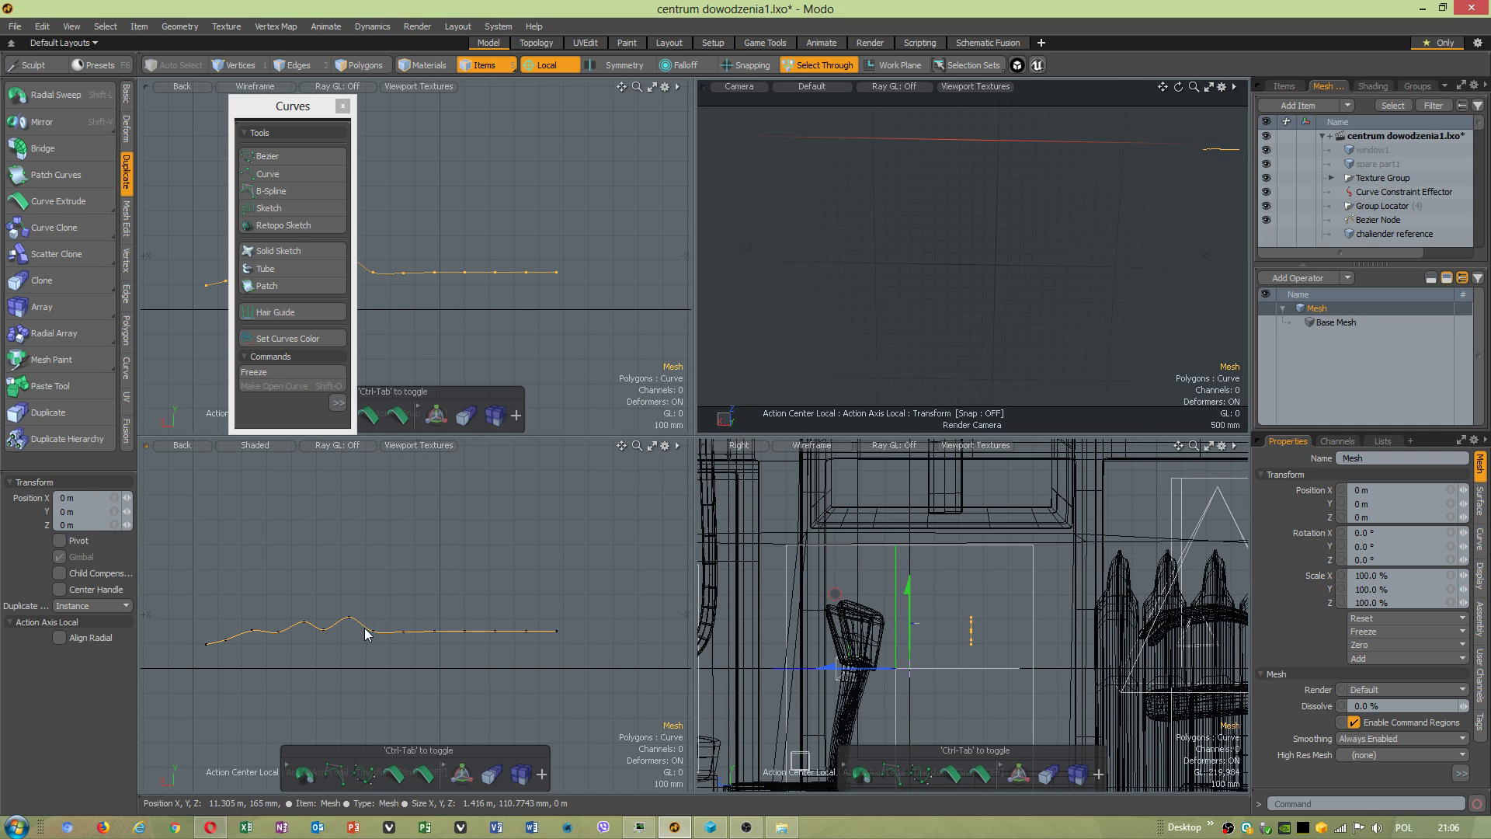
{"action": "scroll", "coordinate": [368, 630], "scroll_direction": "down", "scroll_amount": 4}
{"action": "scroll", "coordinate": [367, 628], "scroll_direction": "up", "scroll_amount": 4}
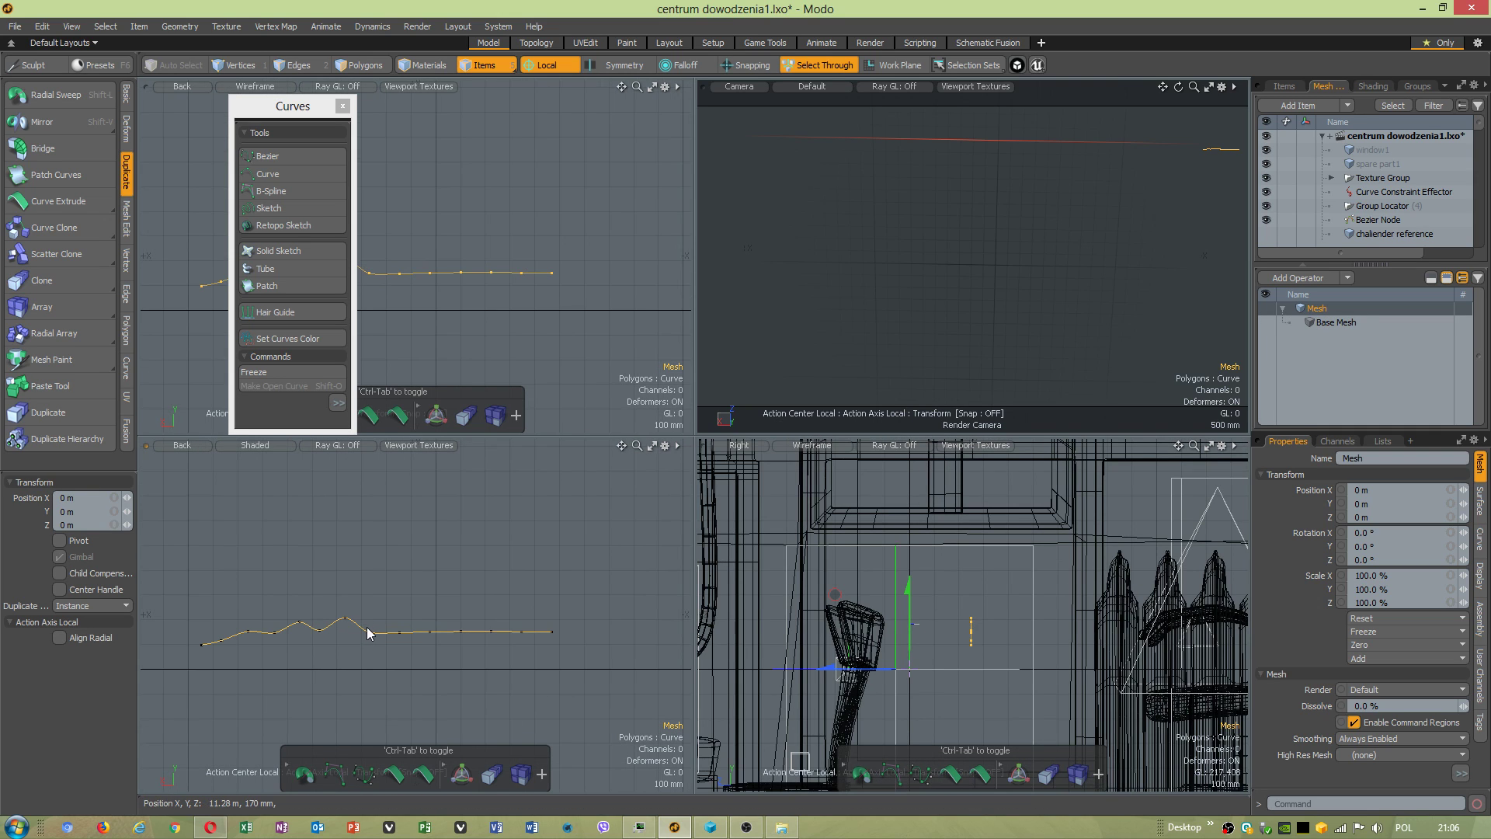
{"action": "key", "text": "1"}
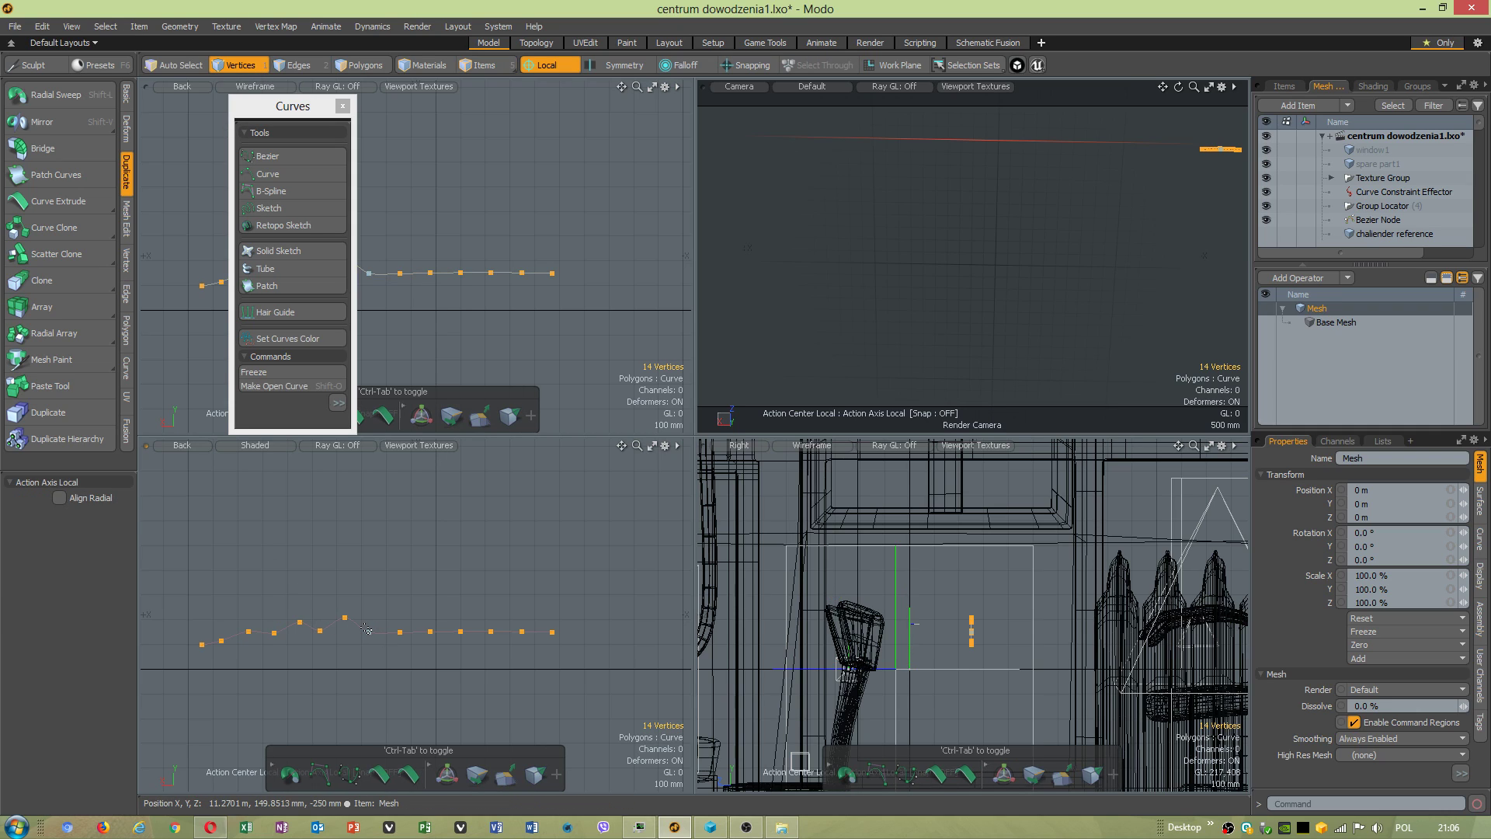
{"action": "key", "text": "5"}
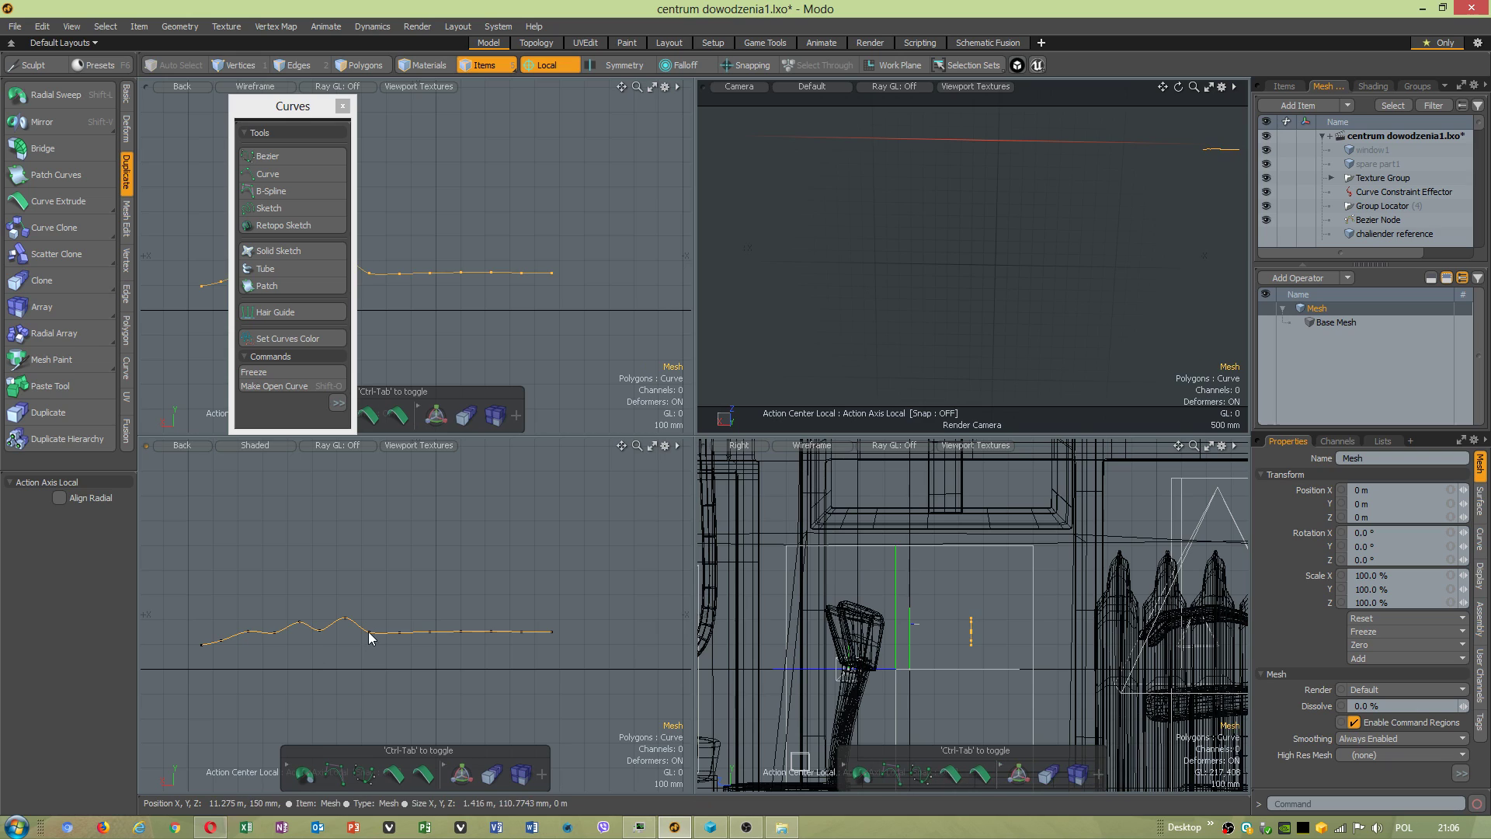
{"action": "key", "text": "w"}
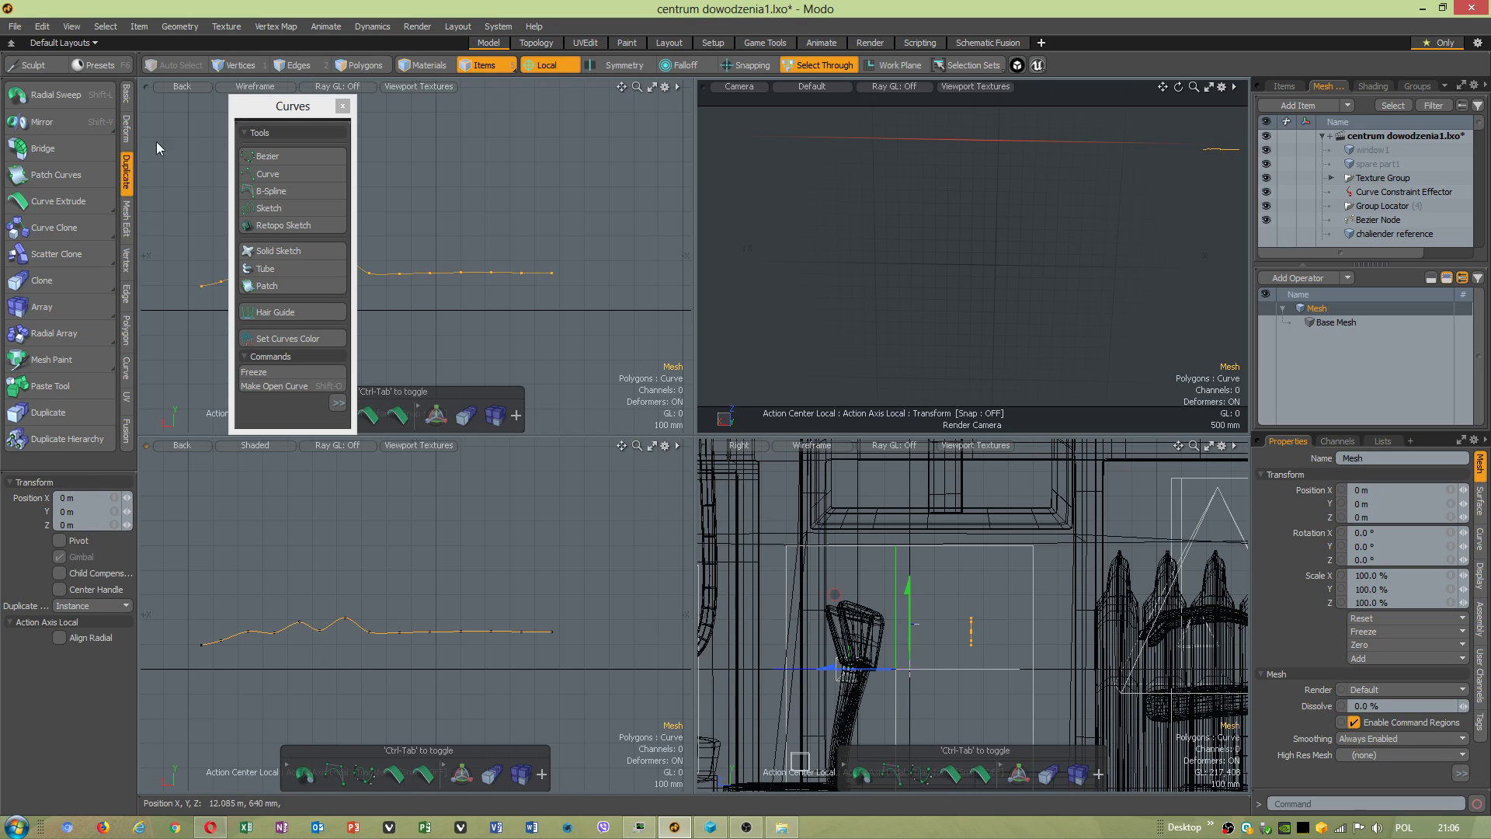
{"action": "left_click", "coordinate": [43, 28]}
{"action": "mouse_move", "coordinate": [178, 279]}
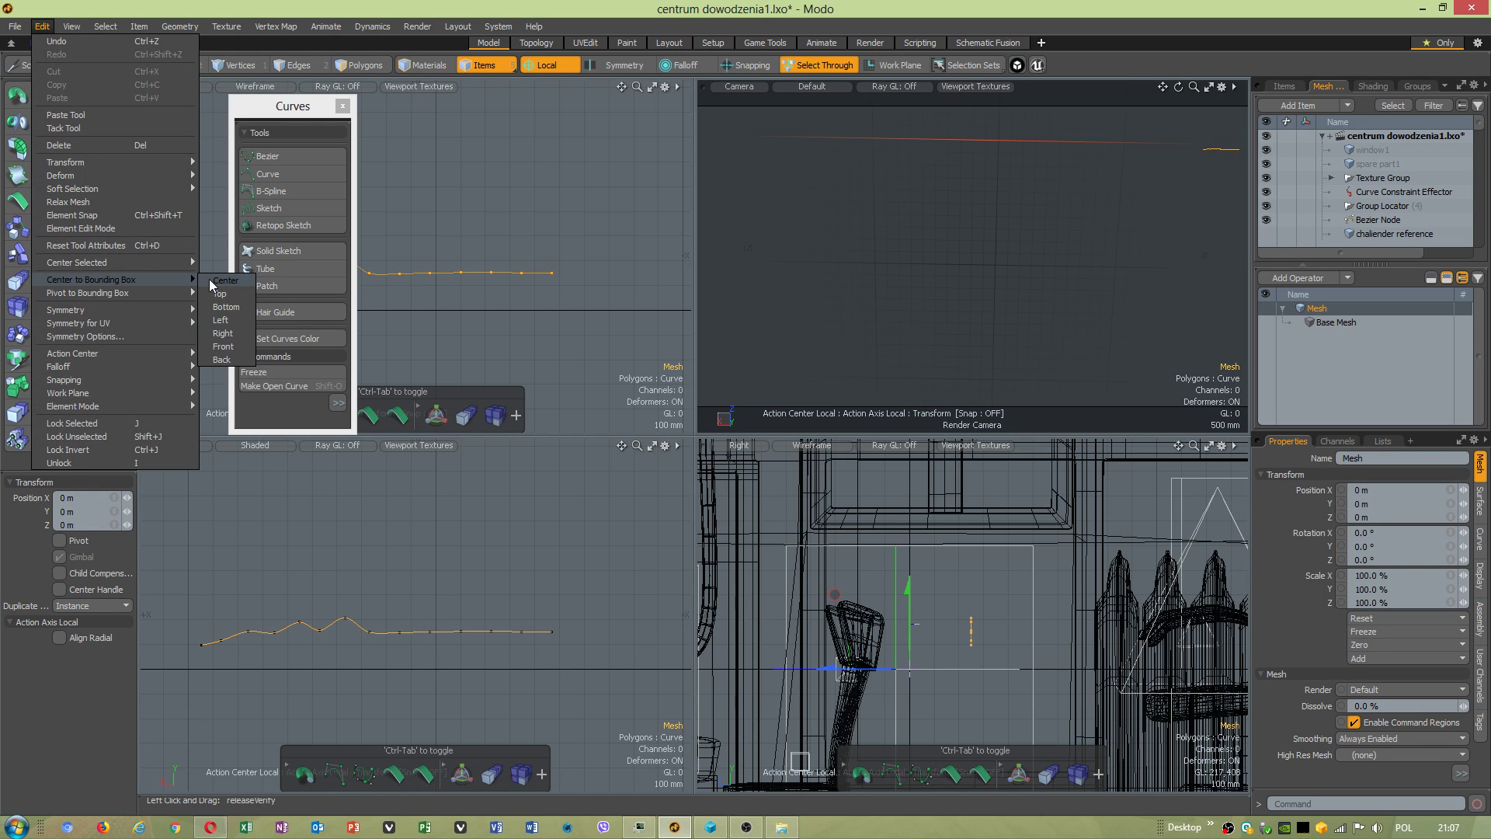
{"action": "left_click", "coordinate": [232, 286]}
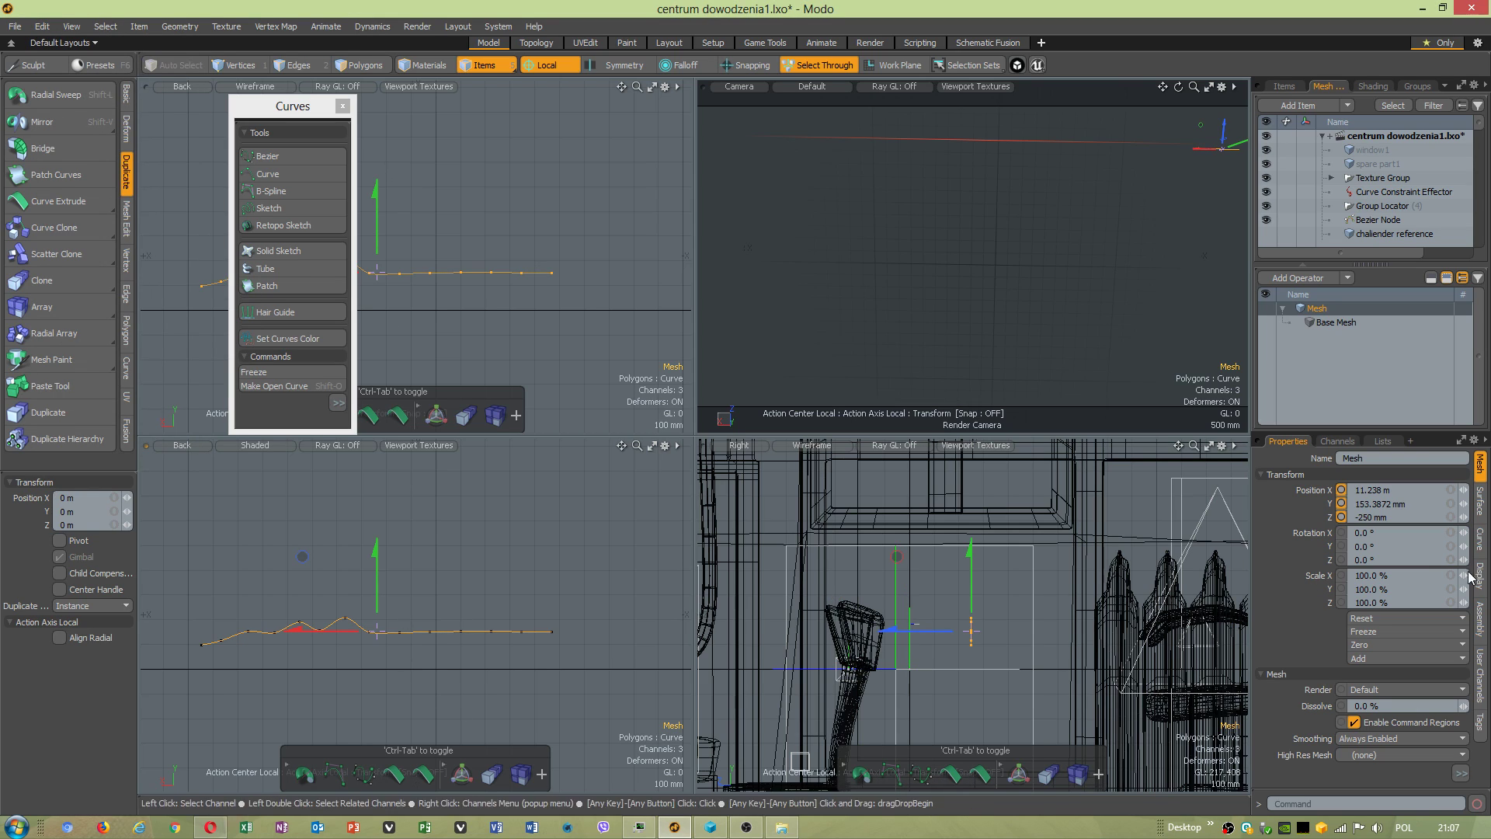
Run Mesh Cleanup on the profile curve with all cleanup options enabled.
{"action": "left_click", "coordinate": [183, 26]}
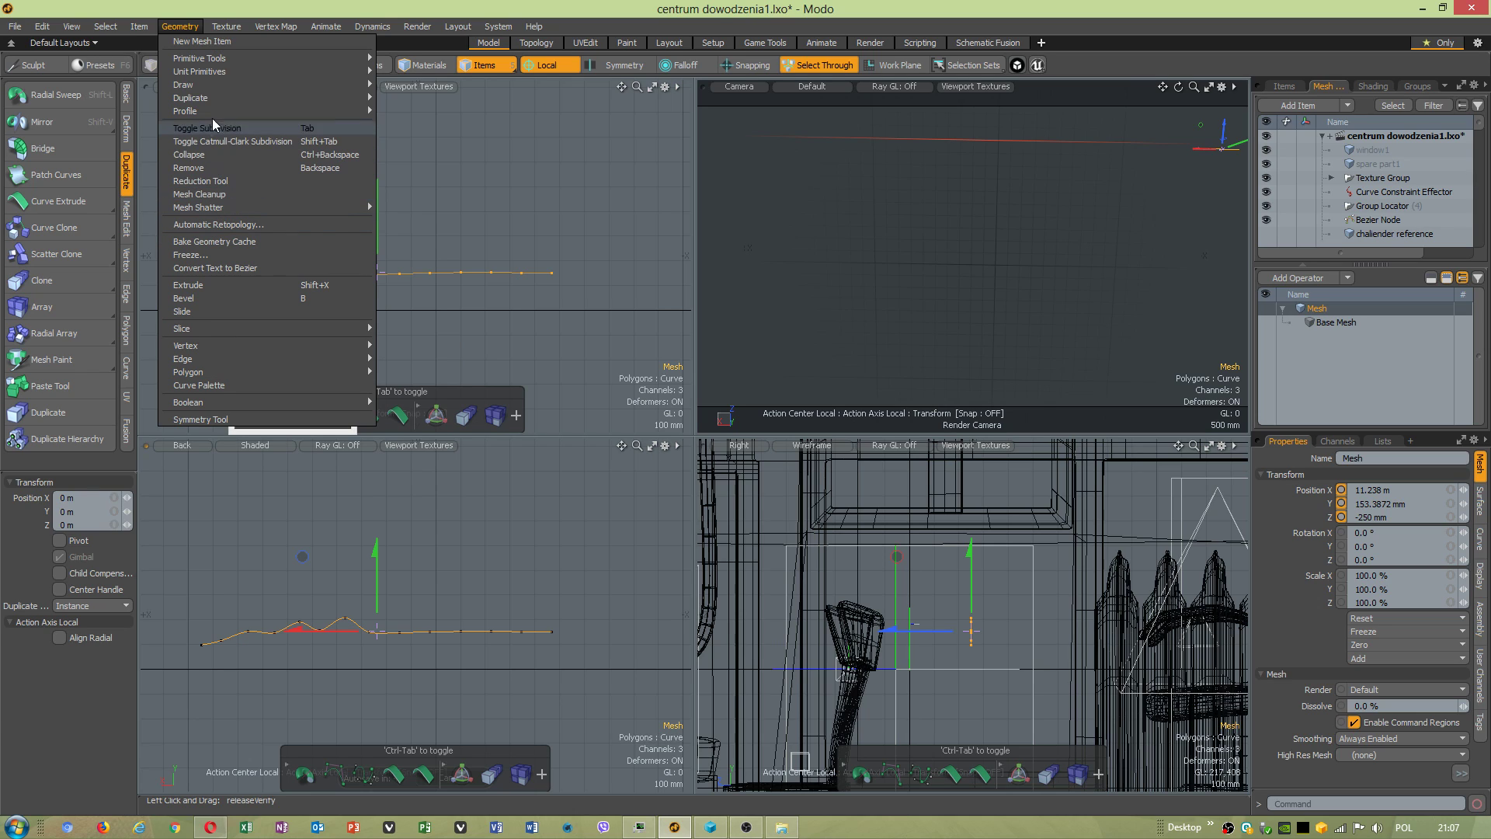
{"action": "left_click", "coordinate": [214, 194]}
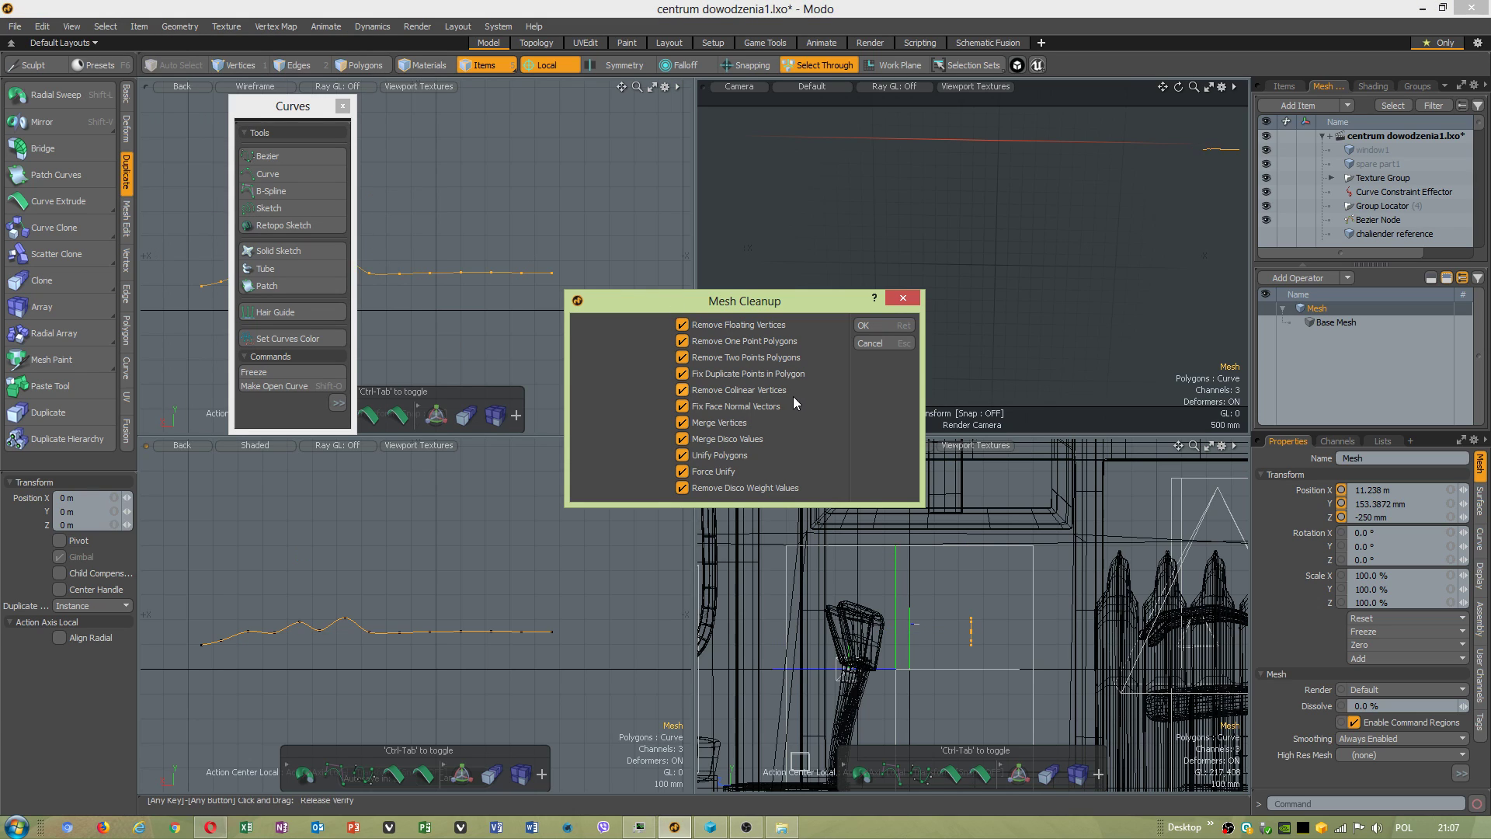
{"action": "left_click", "coordinate": [868, 312]}
{"action": "left_click", "coordinate": [789, 397]}
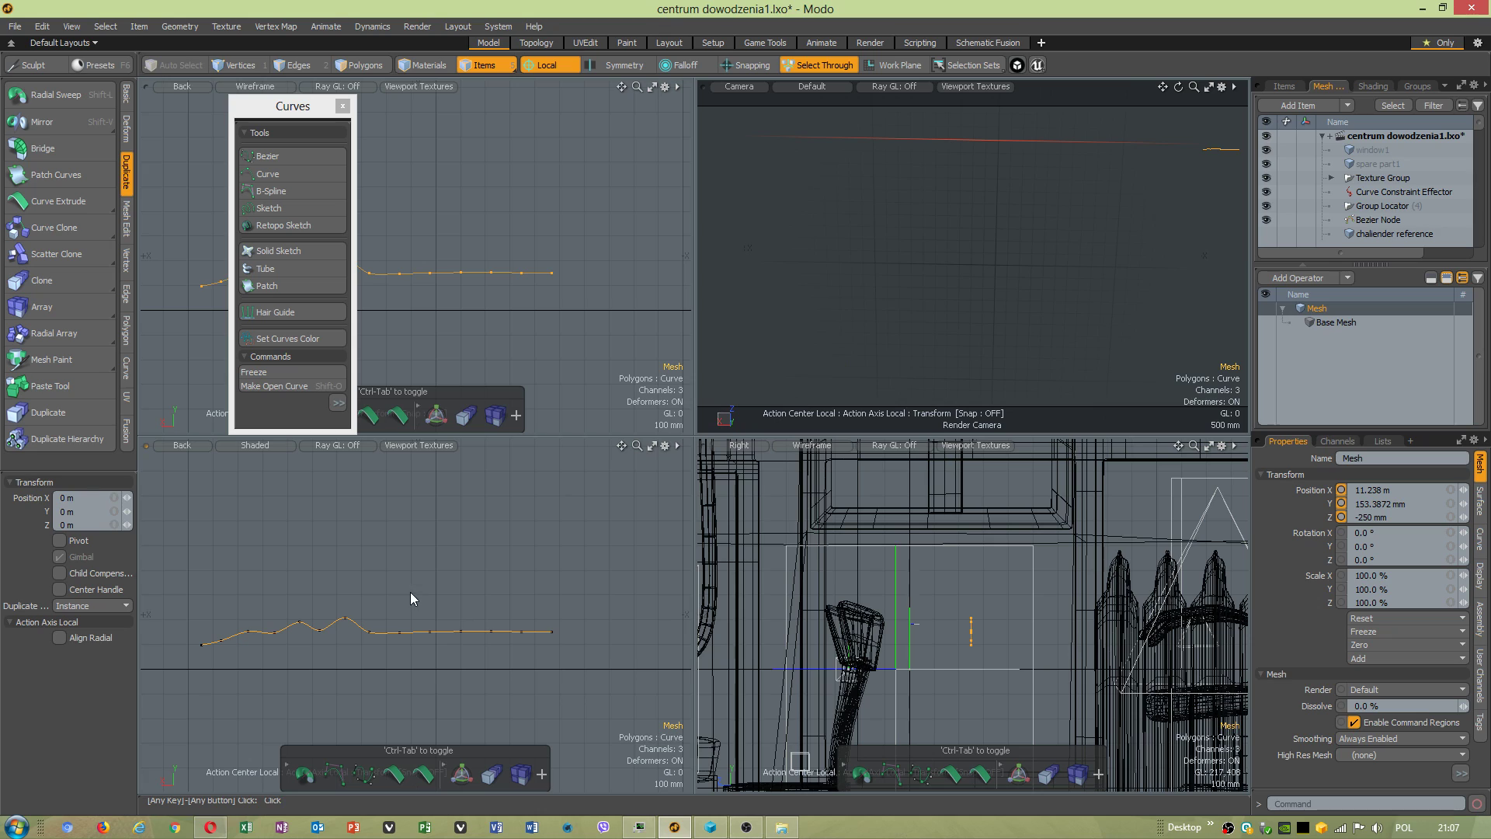
Move the profile mesh item up 35 mm in Y.
{"action": "key", "text": "space"}
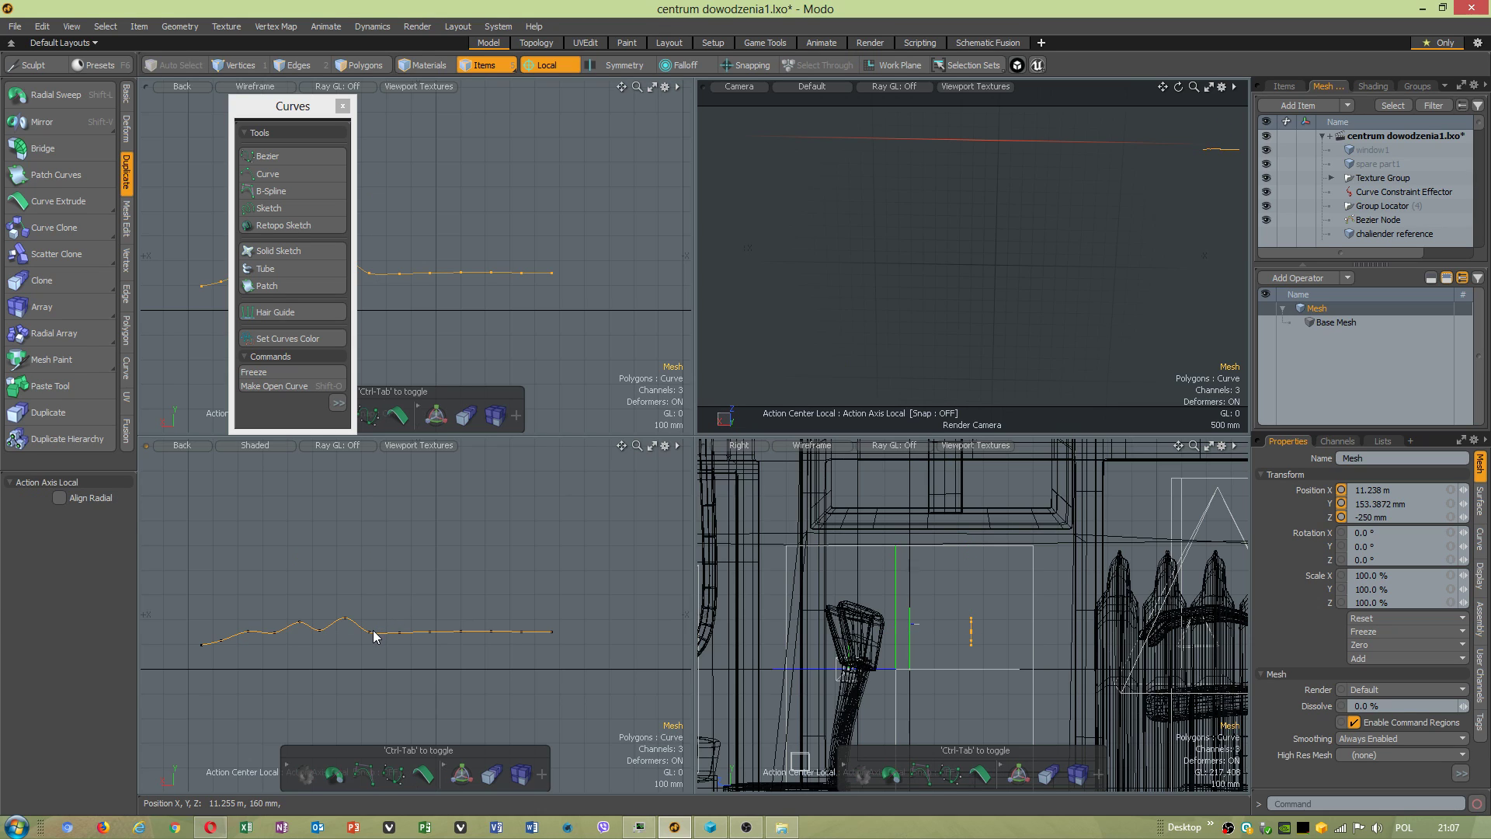
{"action": "key", "text": "w"}
{"action": "left_click_drag", "start_coordinate": [377, 609], "coordinate": [378, 600]}
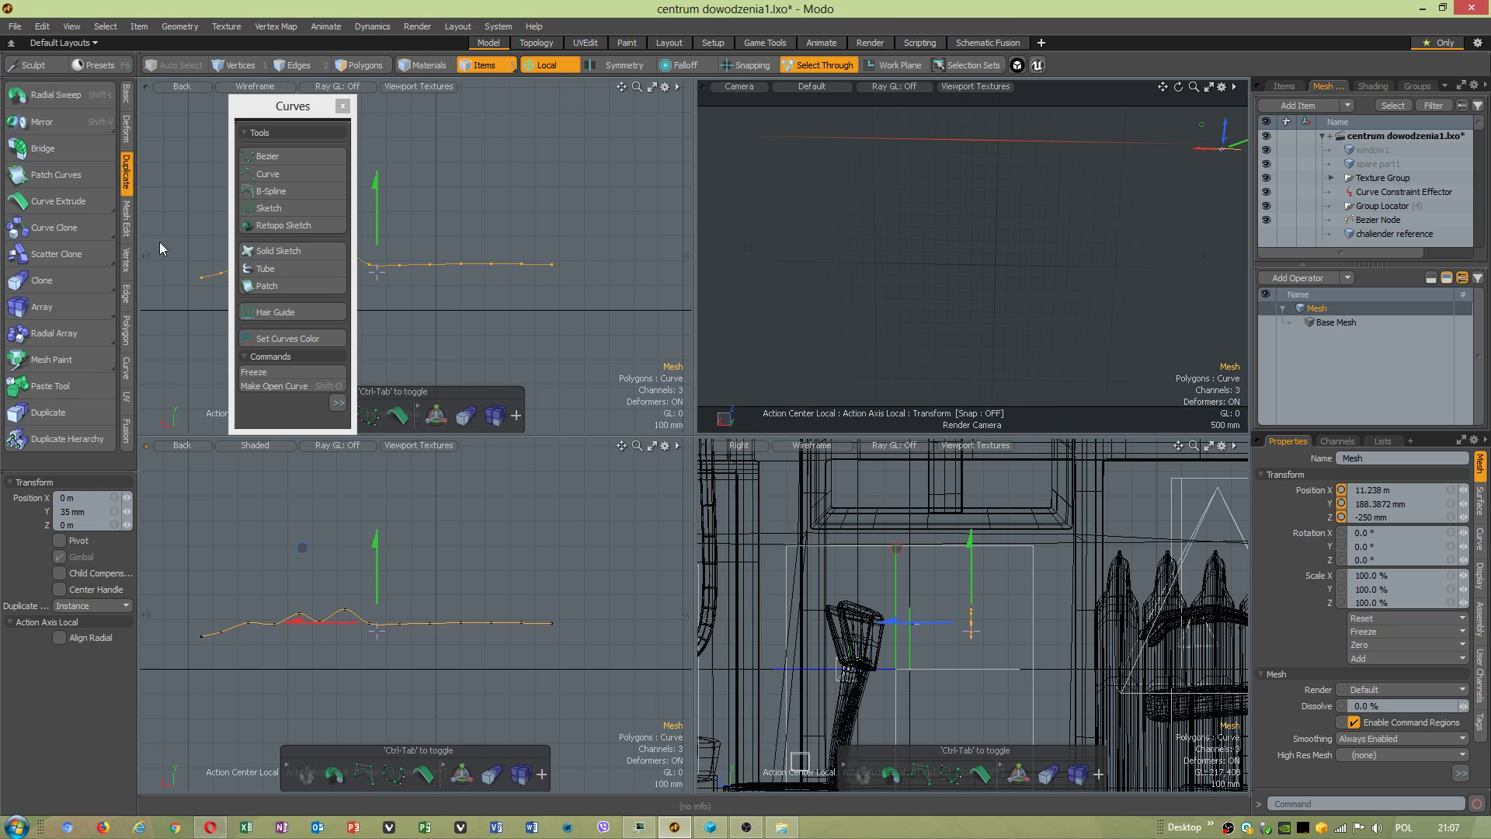
Radial sweep the profile around X with a count of 4, lowering the sweep center to about 28 mm in Y and stretching the axis to about 1.135 m.
{"action": "left_click", "coordinate": [92, 105]}
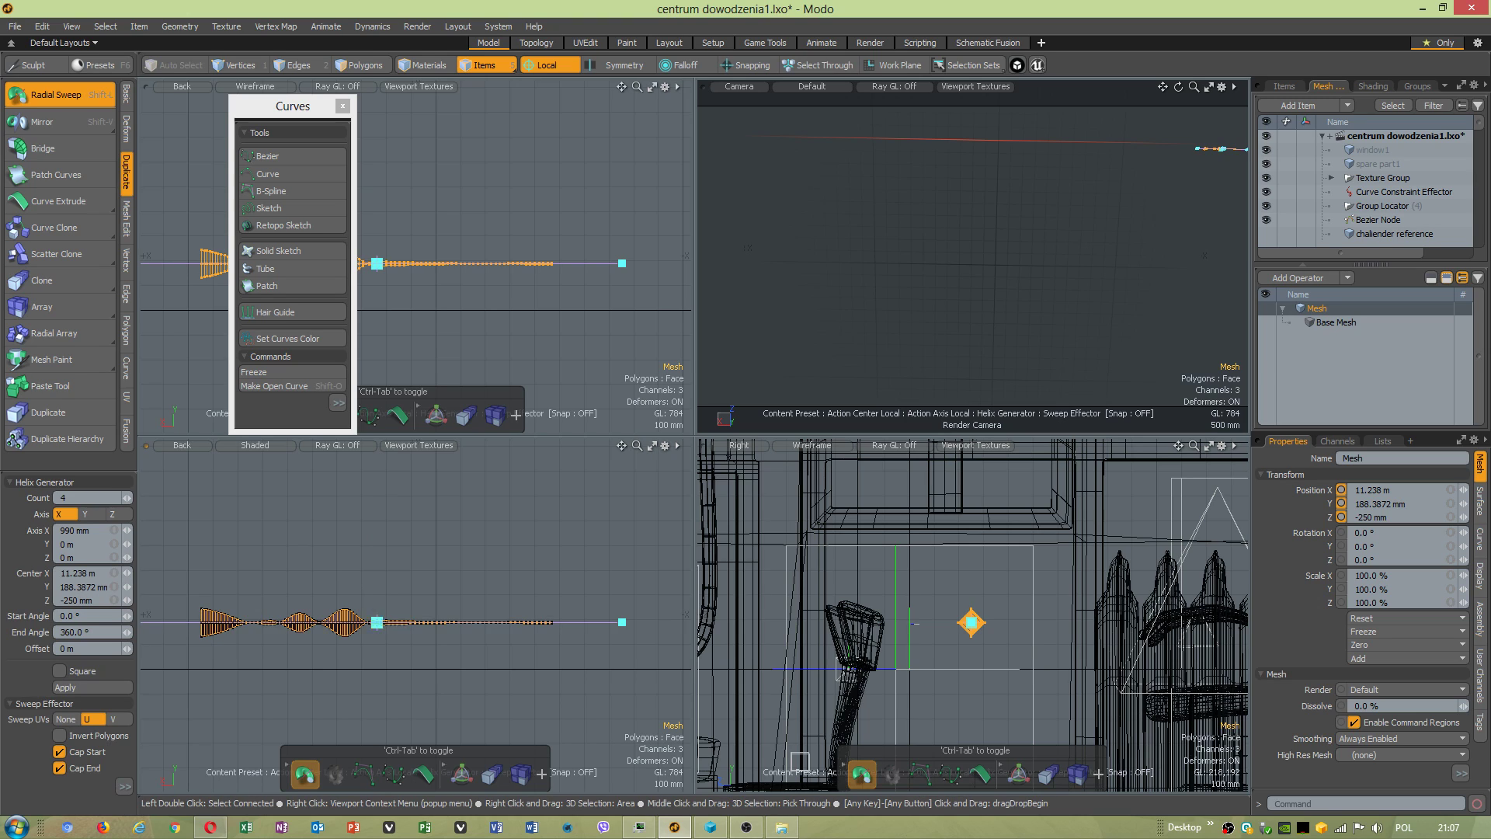
{"action": "left_click_drag", "start_coordinate": [377, 624], "coordinate": [379, 654]}
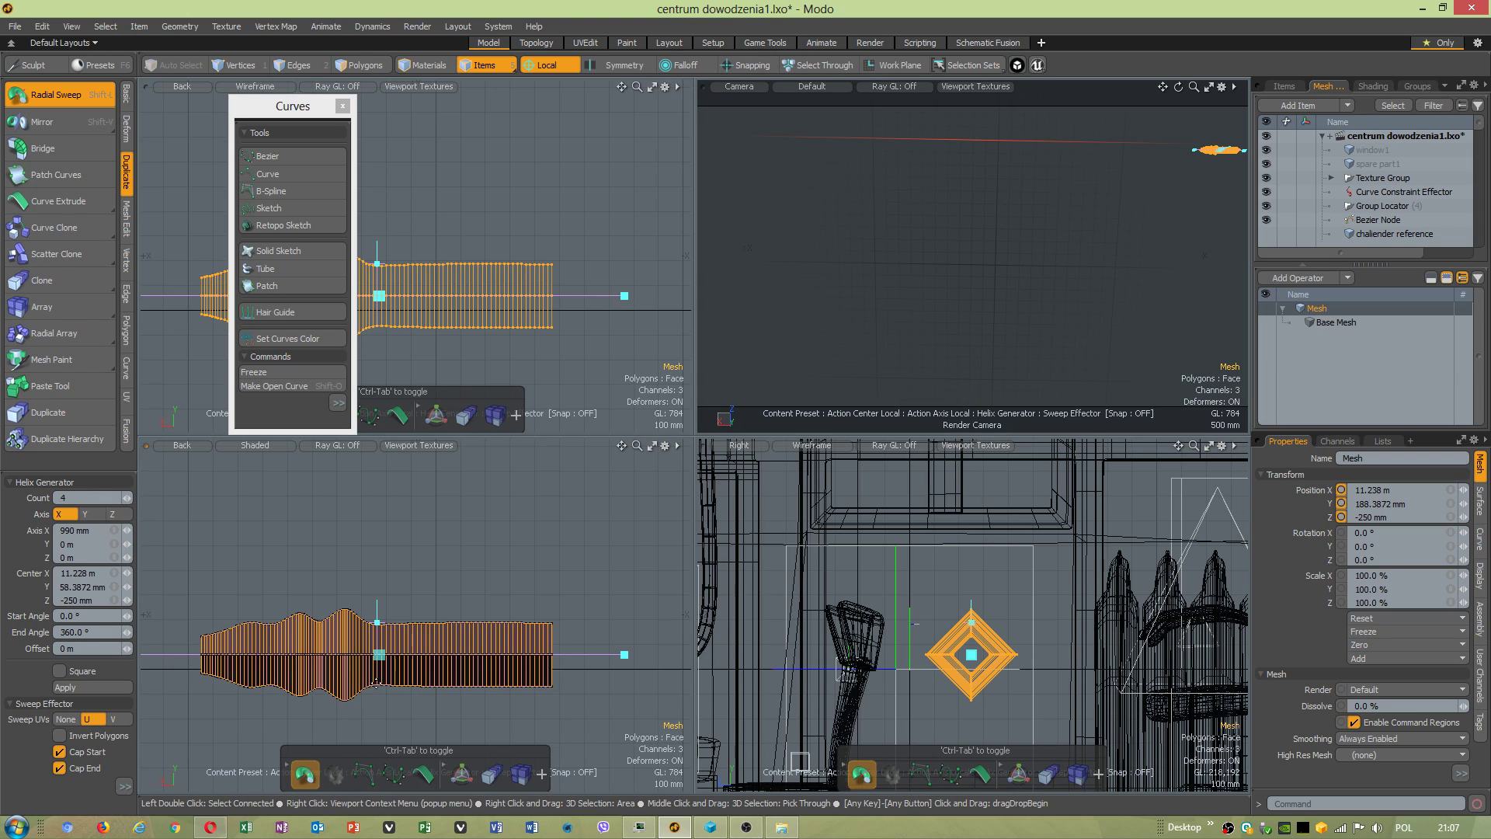
{"action": "left_click_drag", "start_coordinate": [624, 654], "coordinate": [660, 654]}
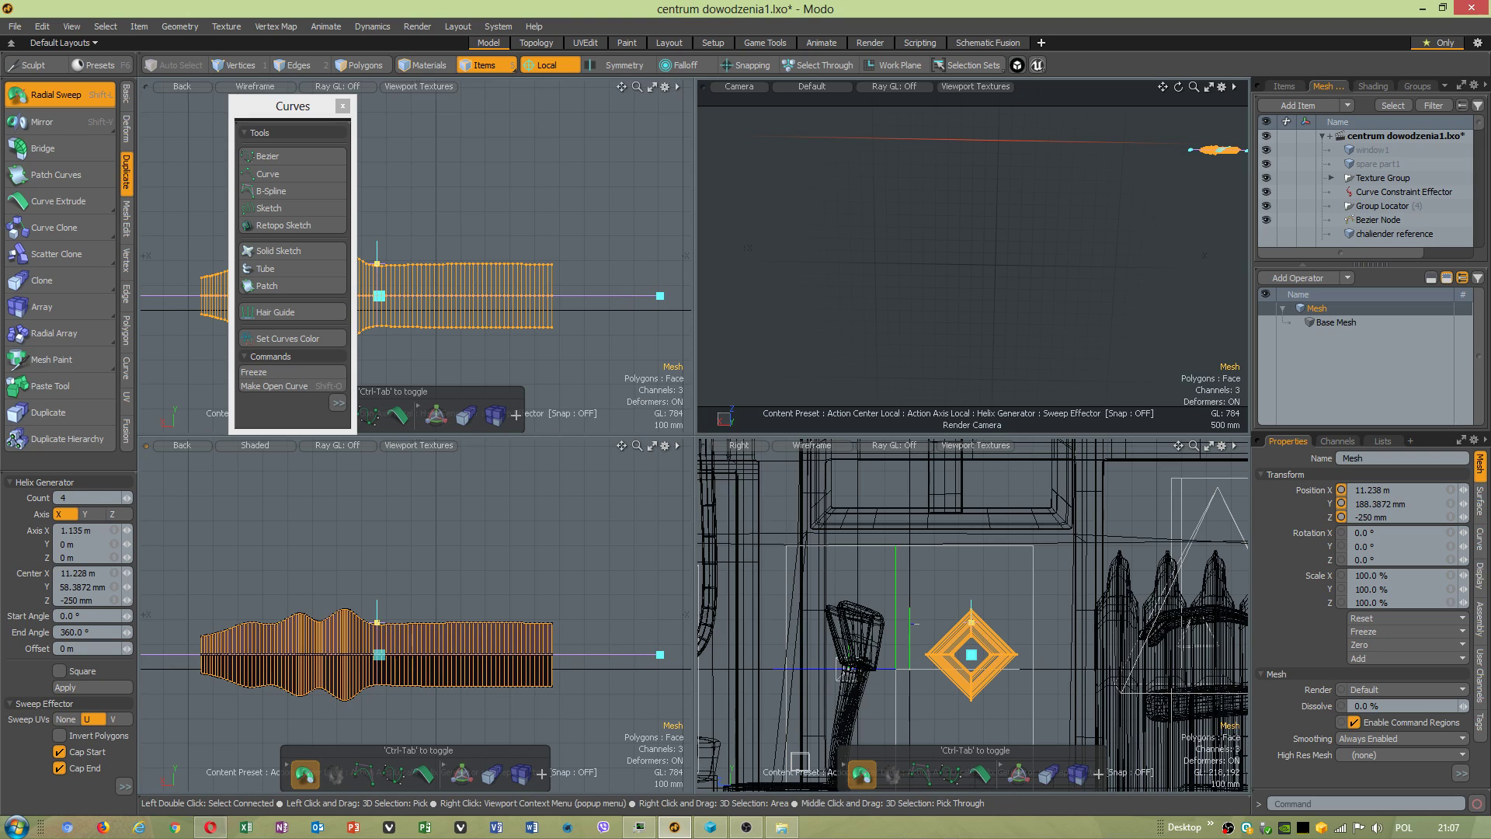
{"action": "left_click_drag", "start_coordinate": [379, 654], "coordinate": [380, 661]}
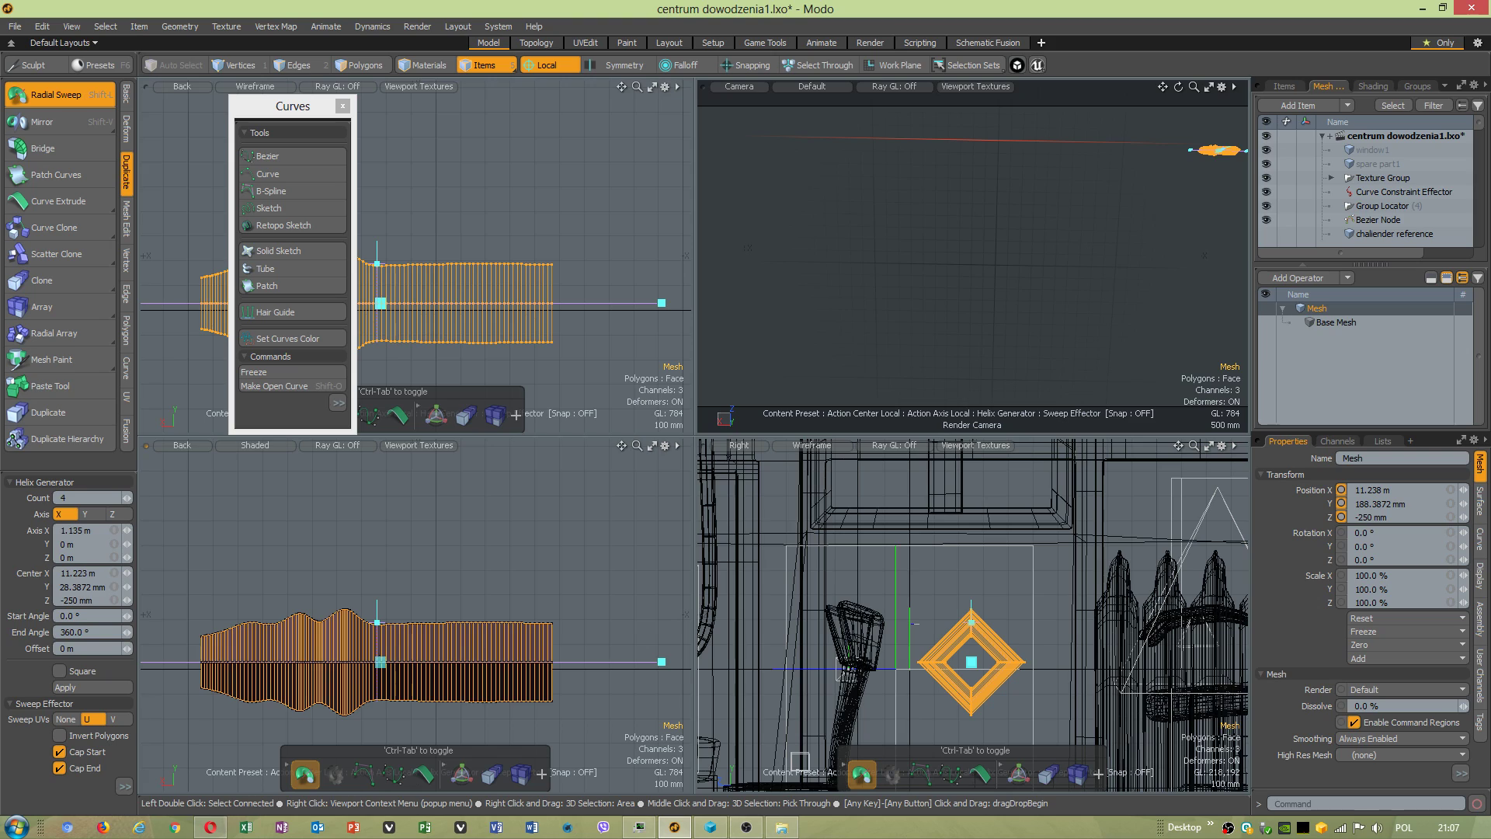
Try a sweep count of 5, set it back to 4, and finish the radial sweep.
{"action": "left_click", "coordinate": [127, 497]}
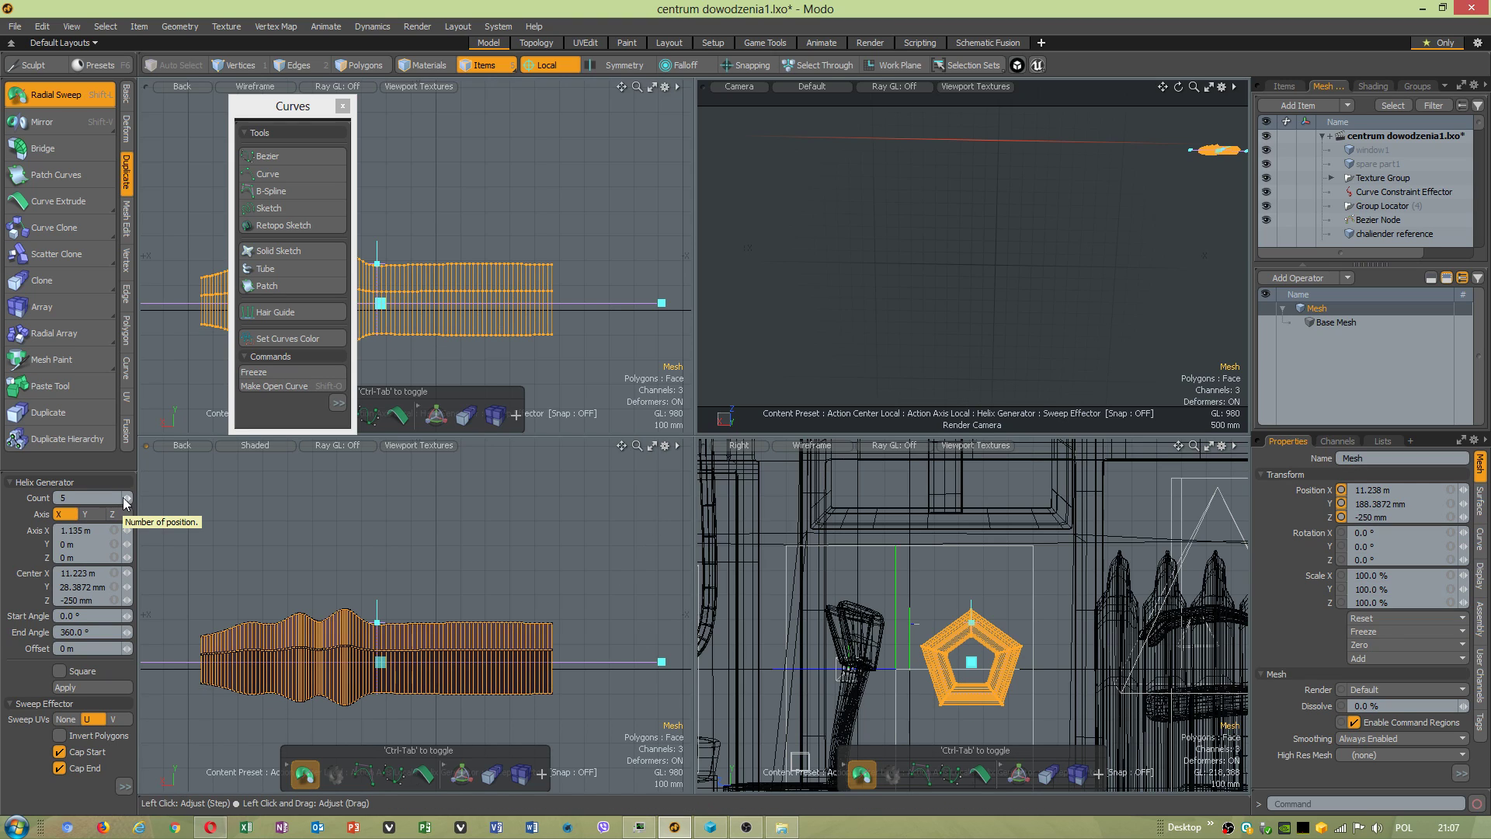
{"action": "left_click", "coordinate": [124, 501]}
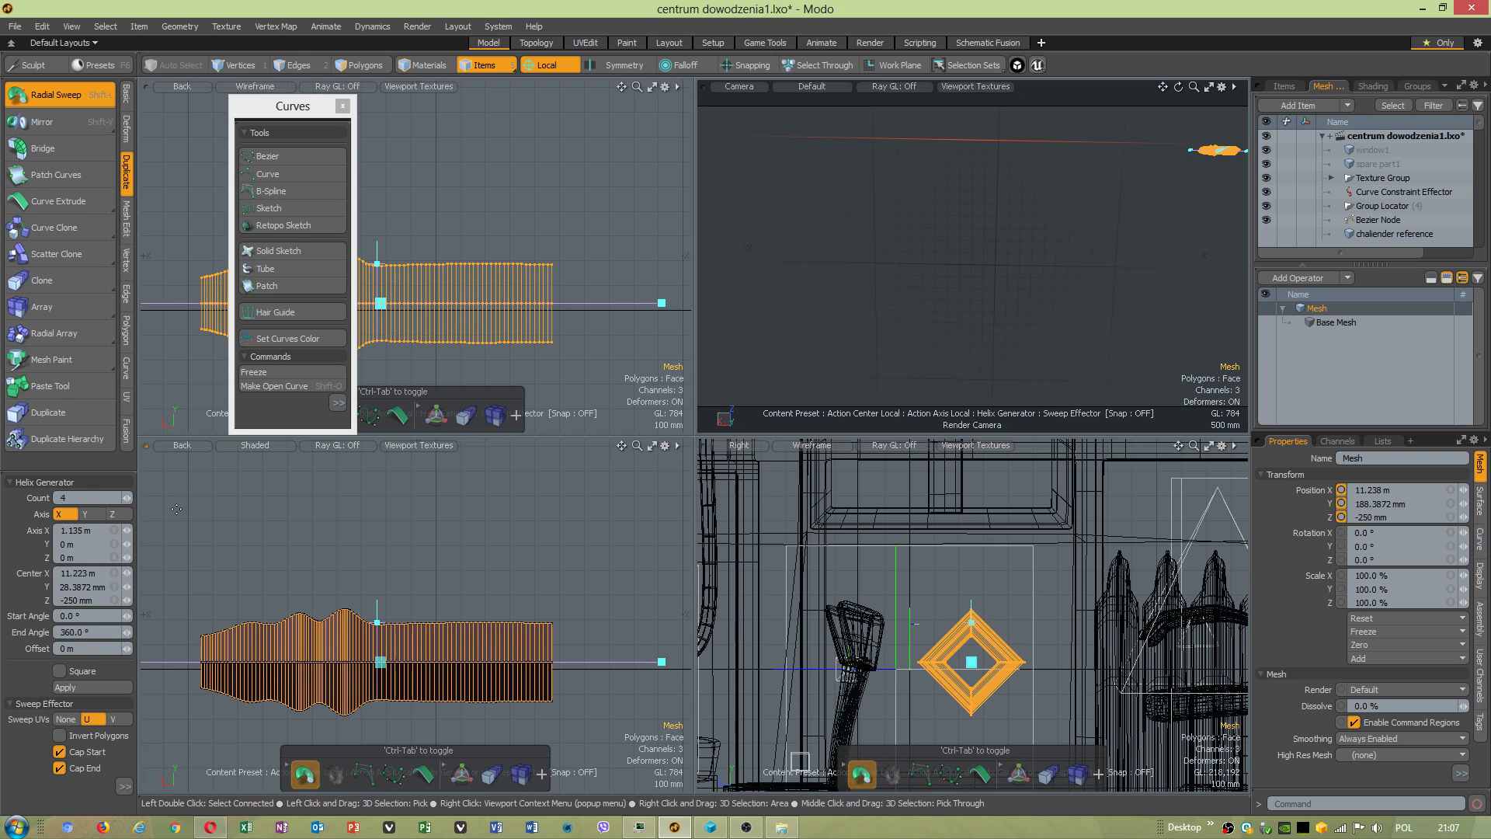
{"action": "left_click", "coordinate": [426, 65]}
{"action": "key", "text": "5"}
{"action": "key", "text": "w"}
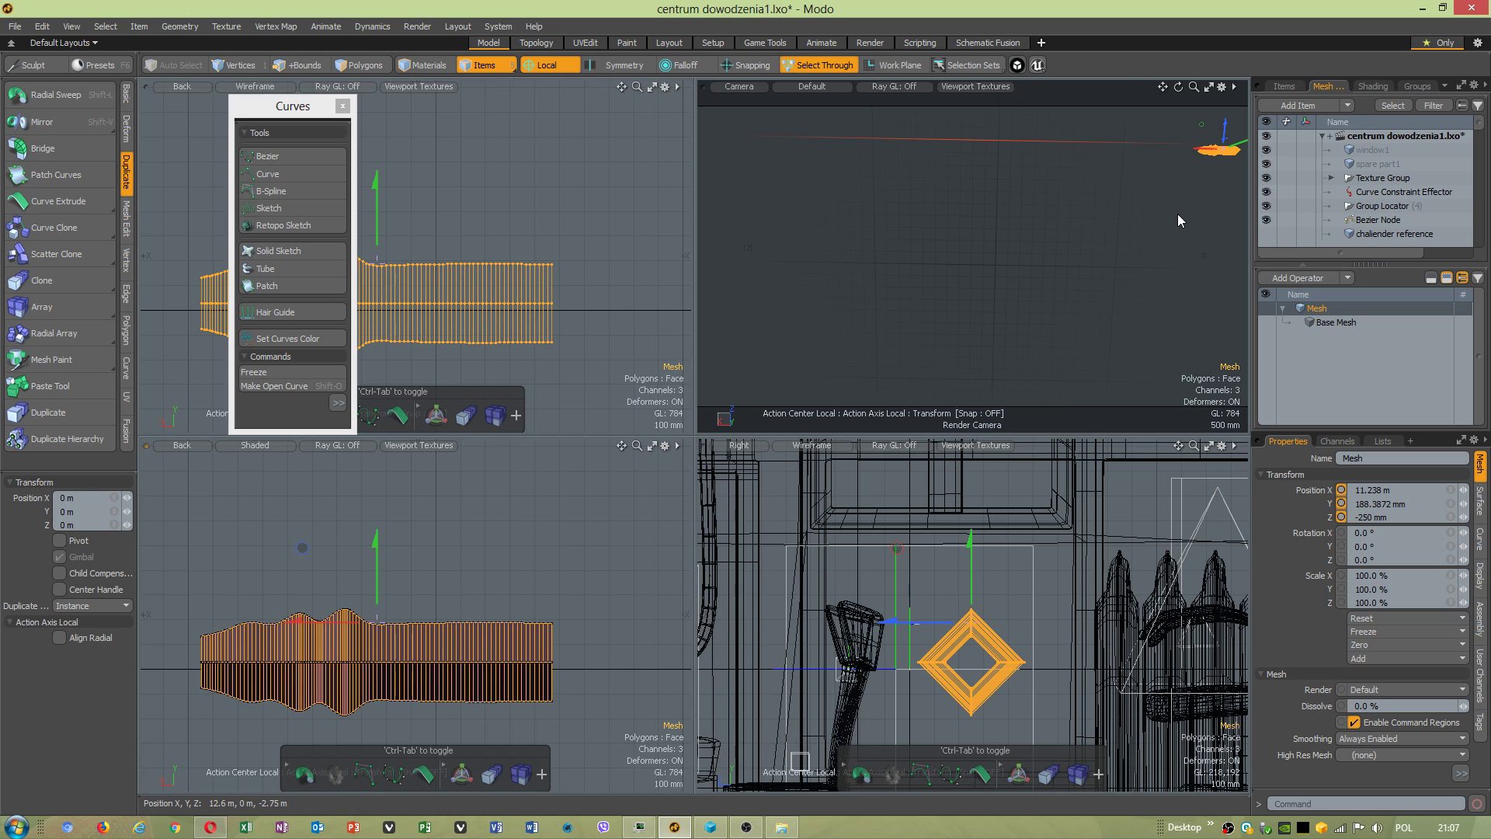
Select the four border edges at the open, ornamented end of the post and fill them with a polygon.
{"action": "key", "text": "shift+a"}
{"action": "left_click_drag", "start_coordinate": [1055, 204], "coordinate": [928, 260], "text": "alt"}
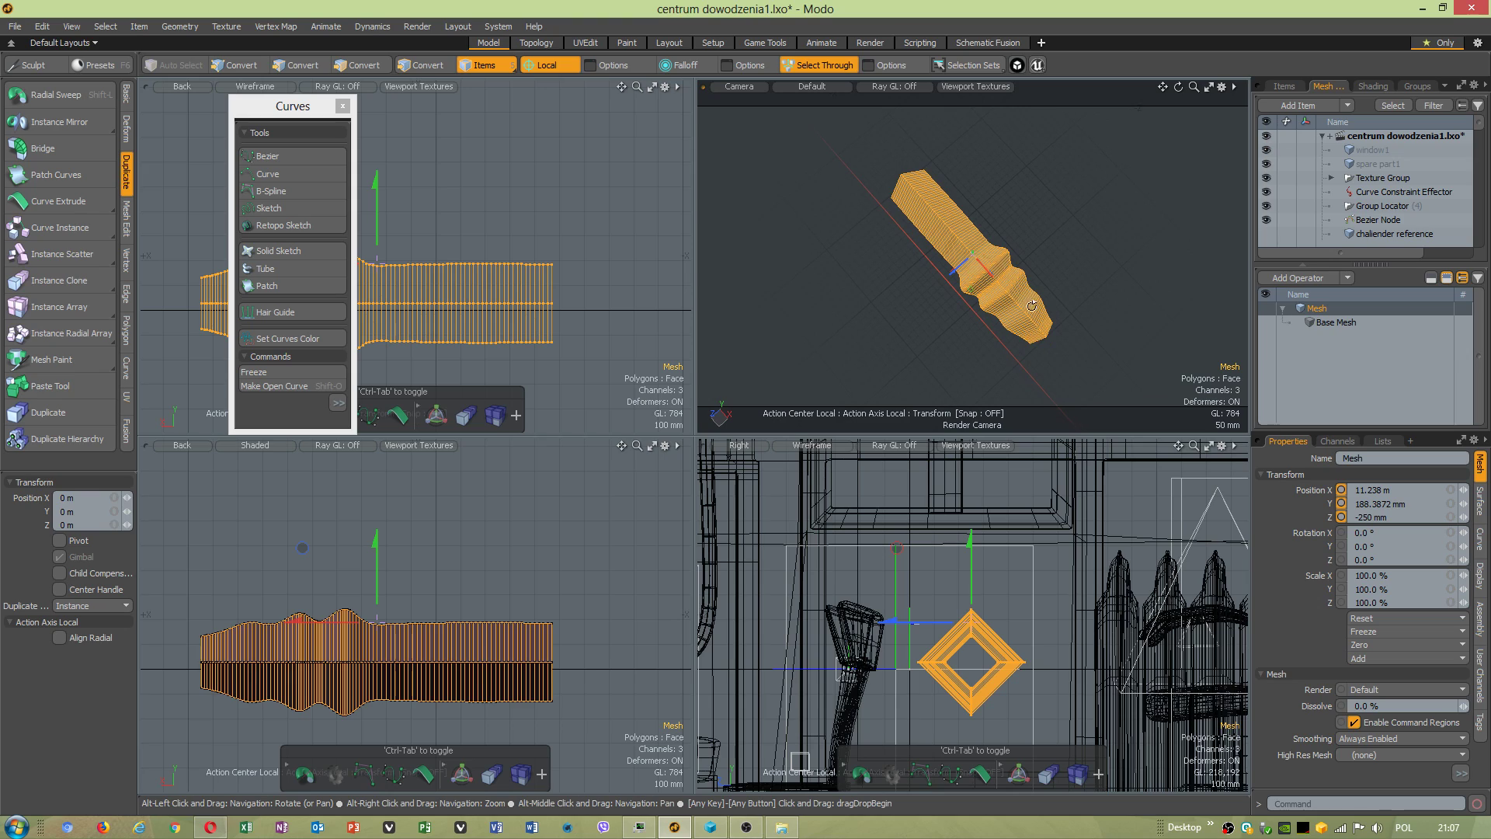
{"action": "left_click_drag", "start_coordinate": [1032, 306], "coordinate": [1022, 327], "text": "alt"}
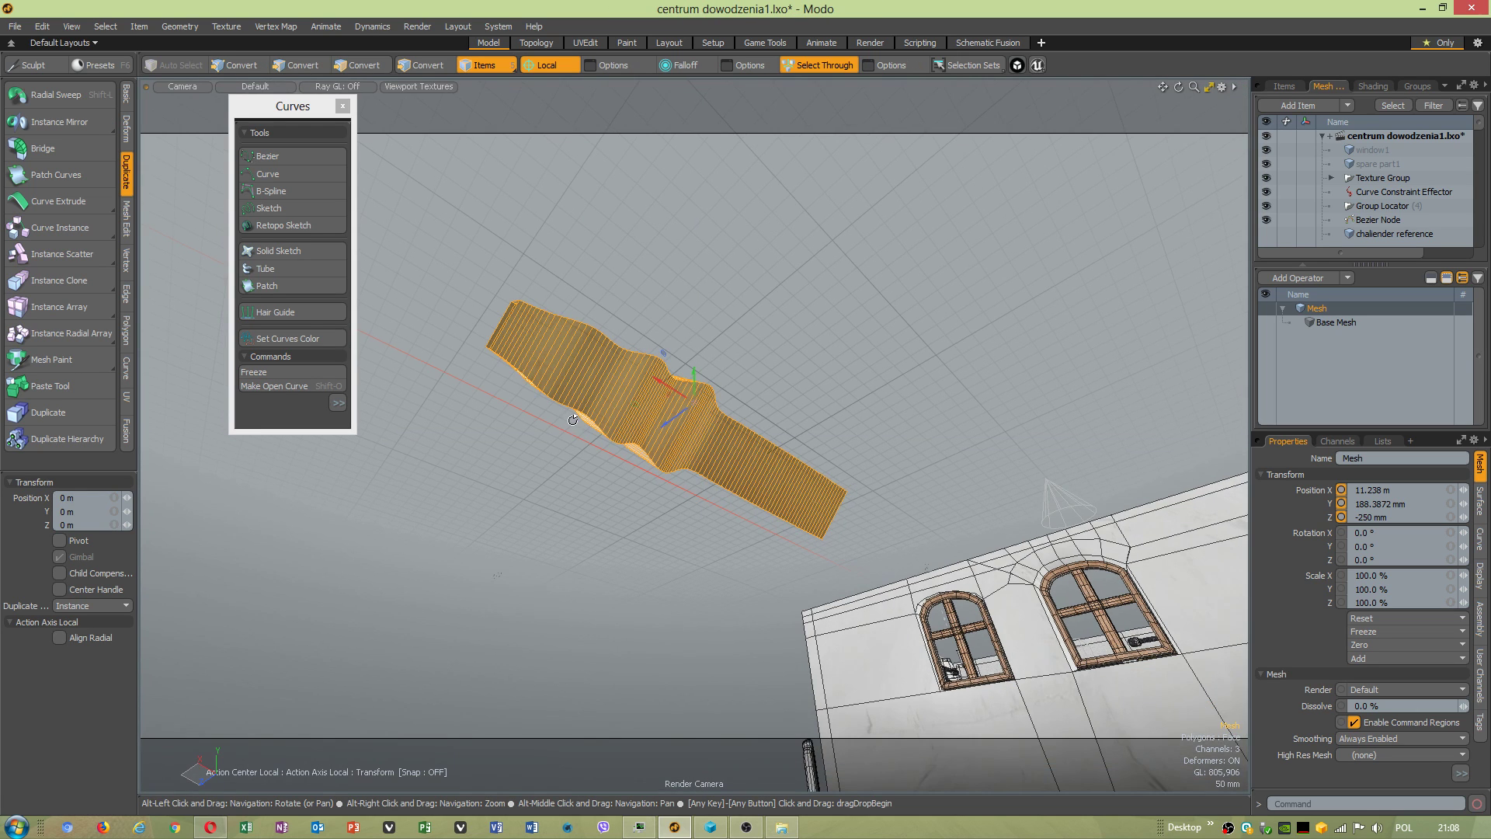
{"action": "left_click_drag", "start_coordinate": [635, 499], "coordinate": [680, 456], "text": "alt"}
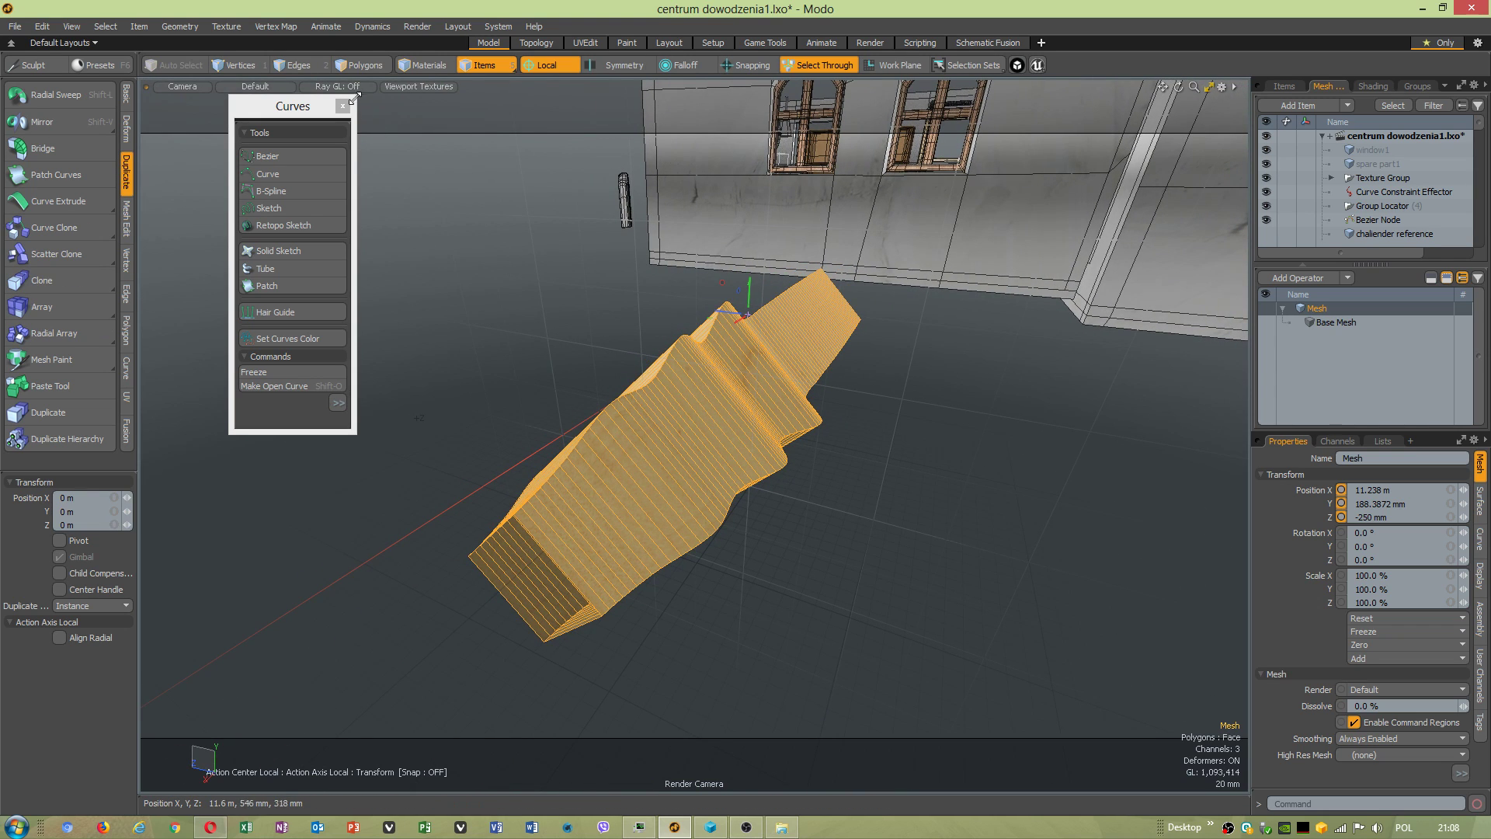
{"action": "left_click", "coordinate": [303, 65]}
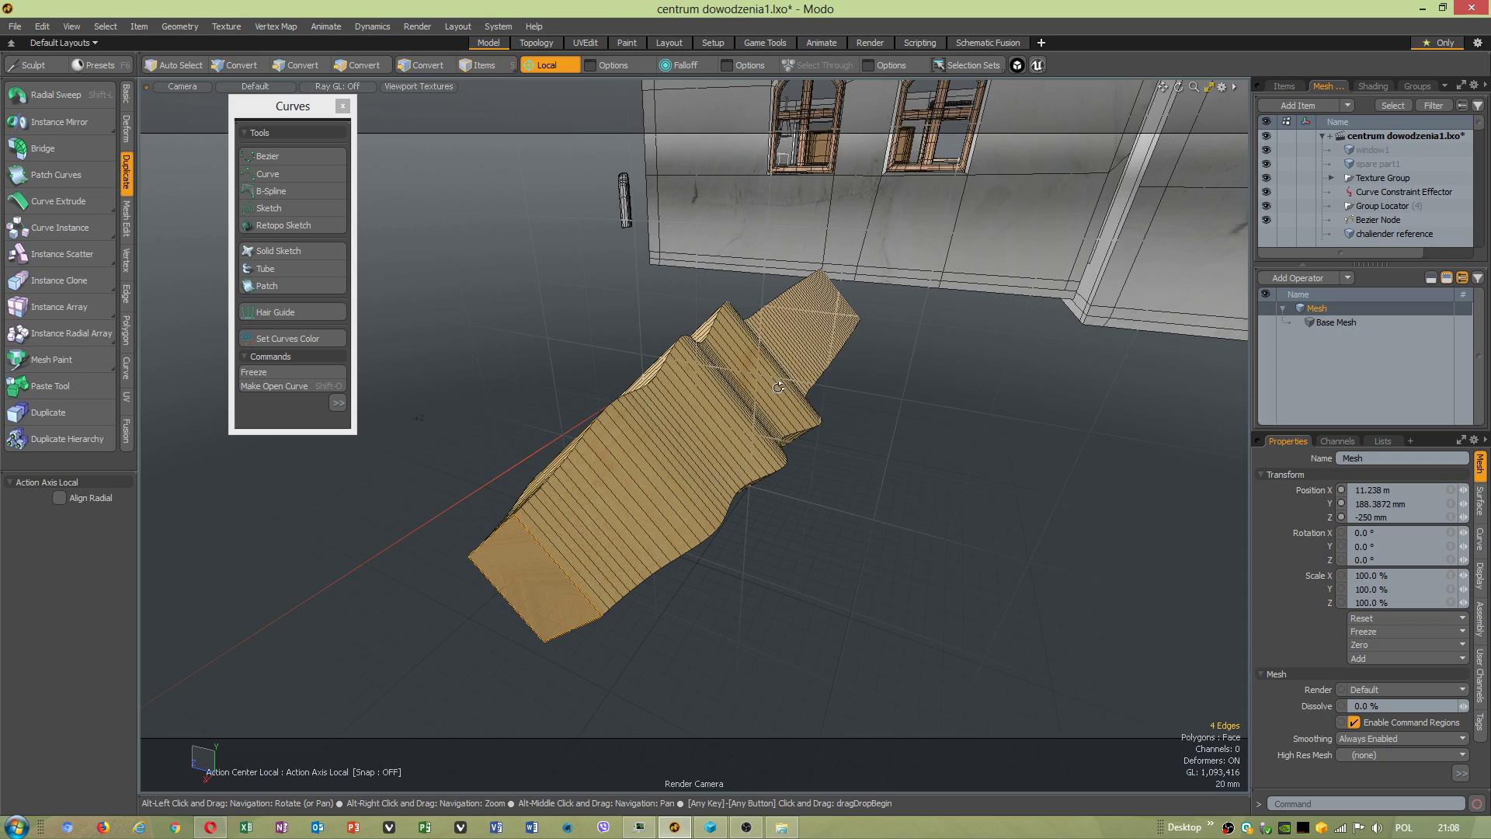
{"action": "left_click_drag", "start_coordinate": [746, 403], "coordinate": [523, 473], "text": "alt"}
Select the new end cap polygon and split it into four triangles using Spikey with a strength of 0.0.
{"action": "key", "text": "3"}
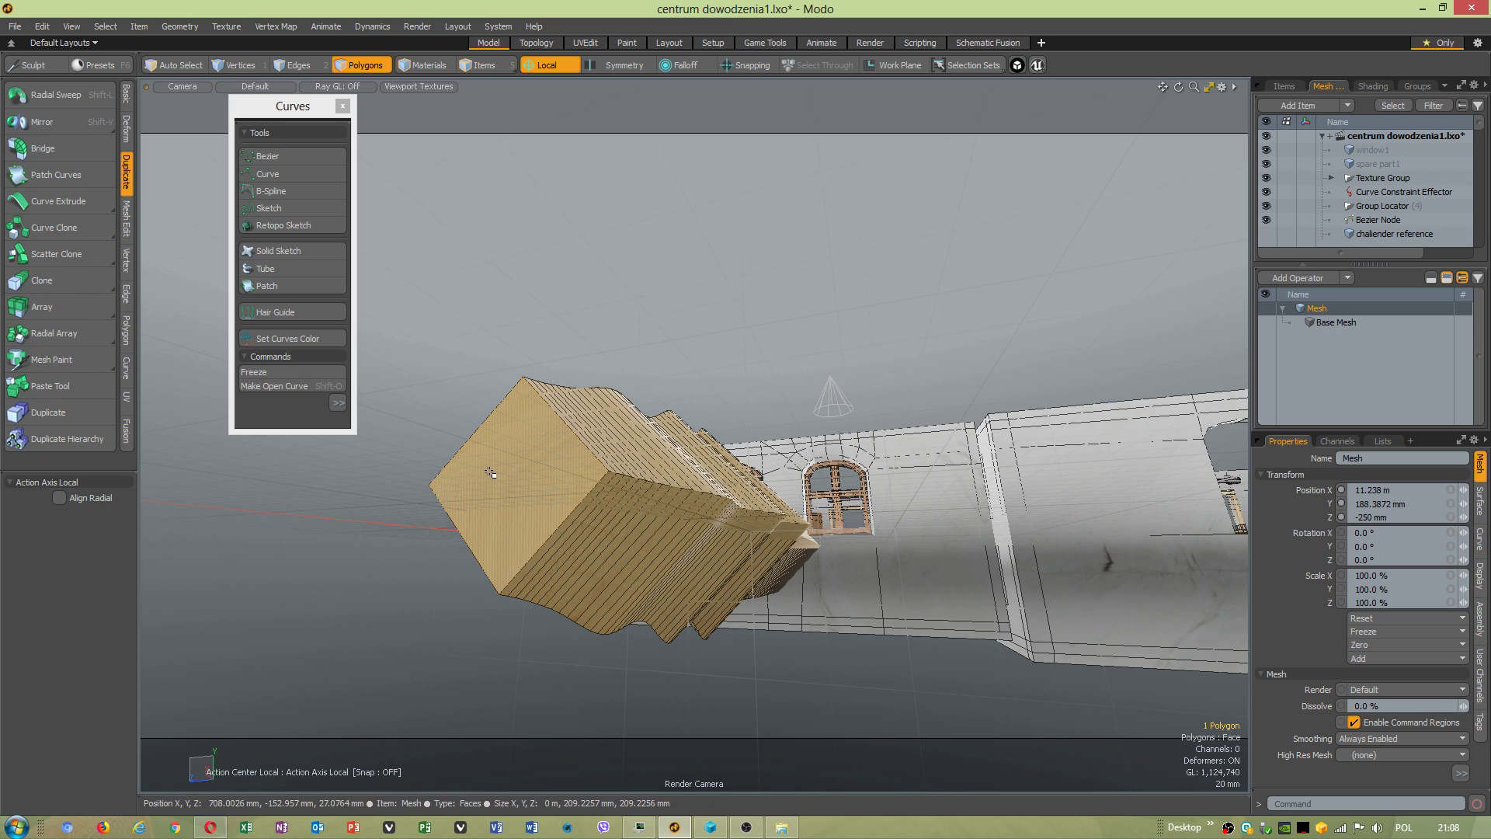
{"action": "left_click", "coordinate": [127, 326]}
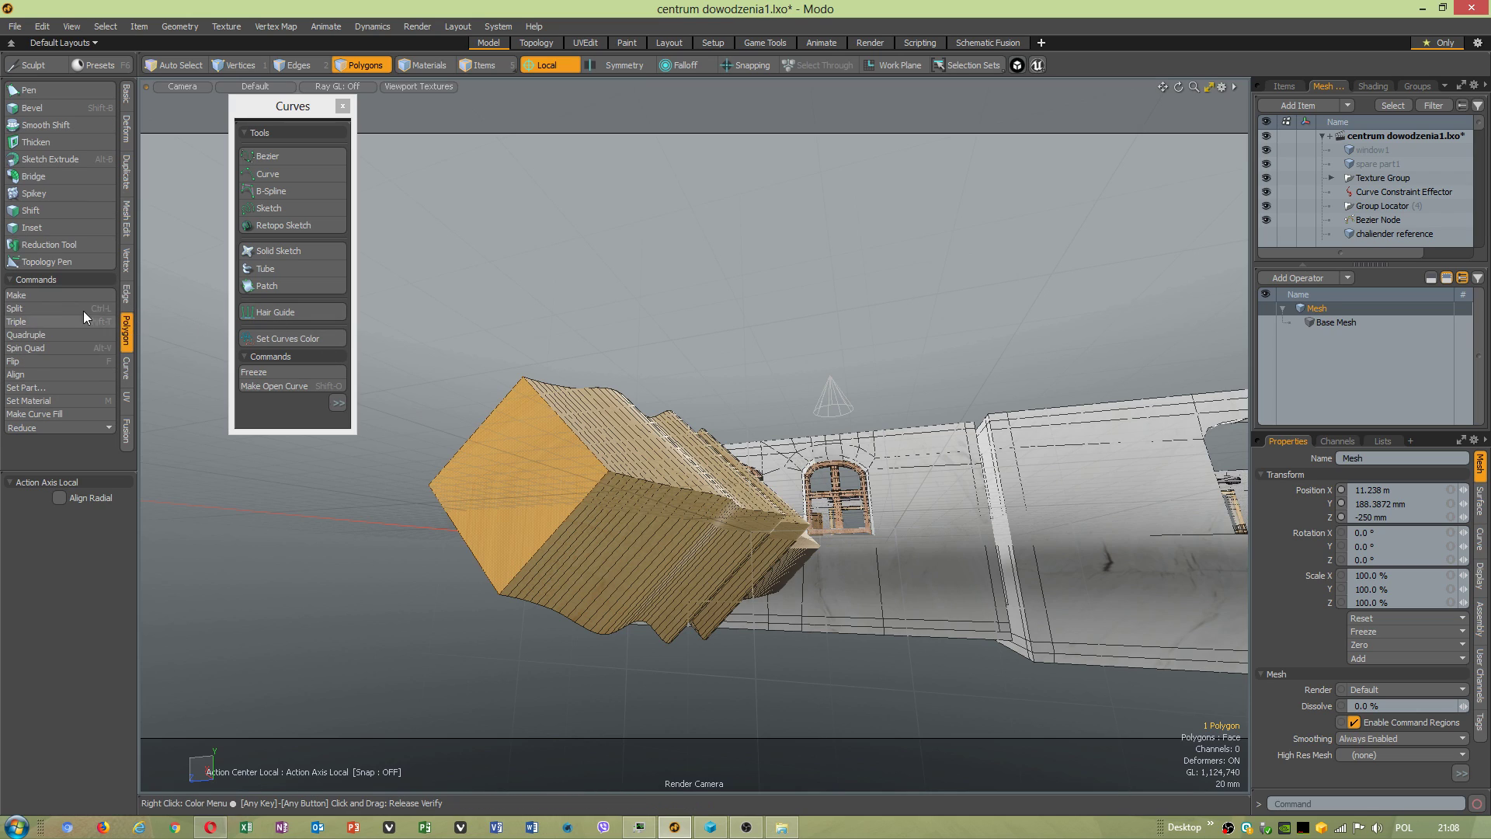
{"action": "left_click", "coordinate": [34, 193]}
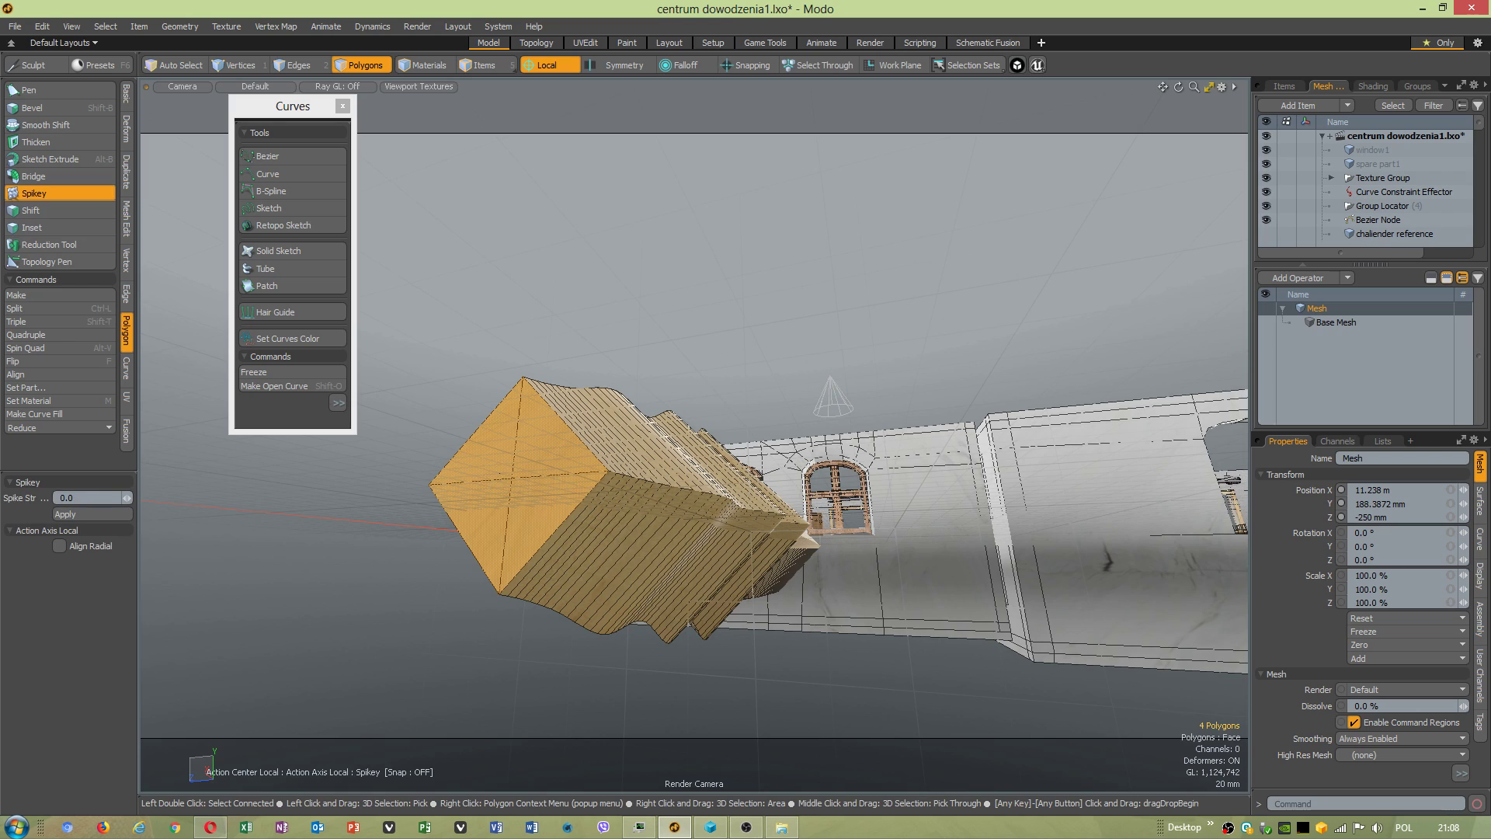
{"action": "key", "text": "space"}
Select the center vertex of the split end cap and pull it outward into a pyramid tip.
{"action": "key", "text": "1"}
{"action": "left_click", "coordinate": [512, 480]}
{"action": "key", "text": "y"}
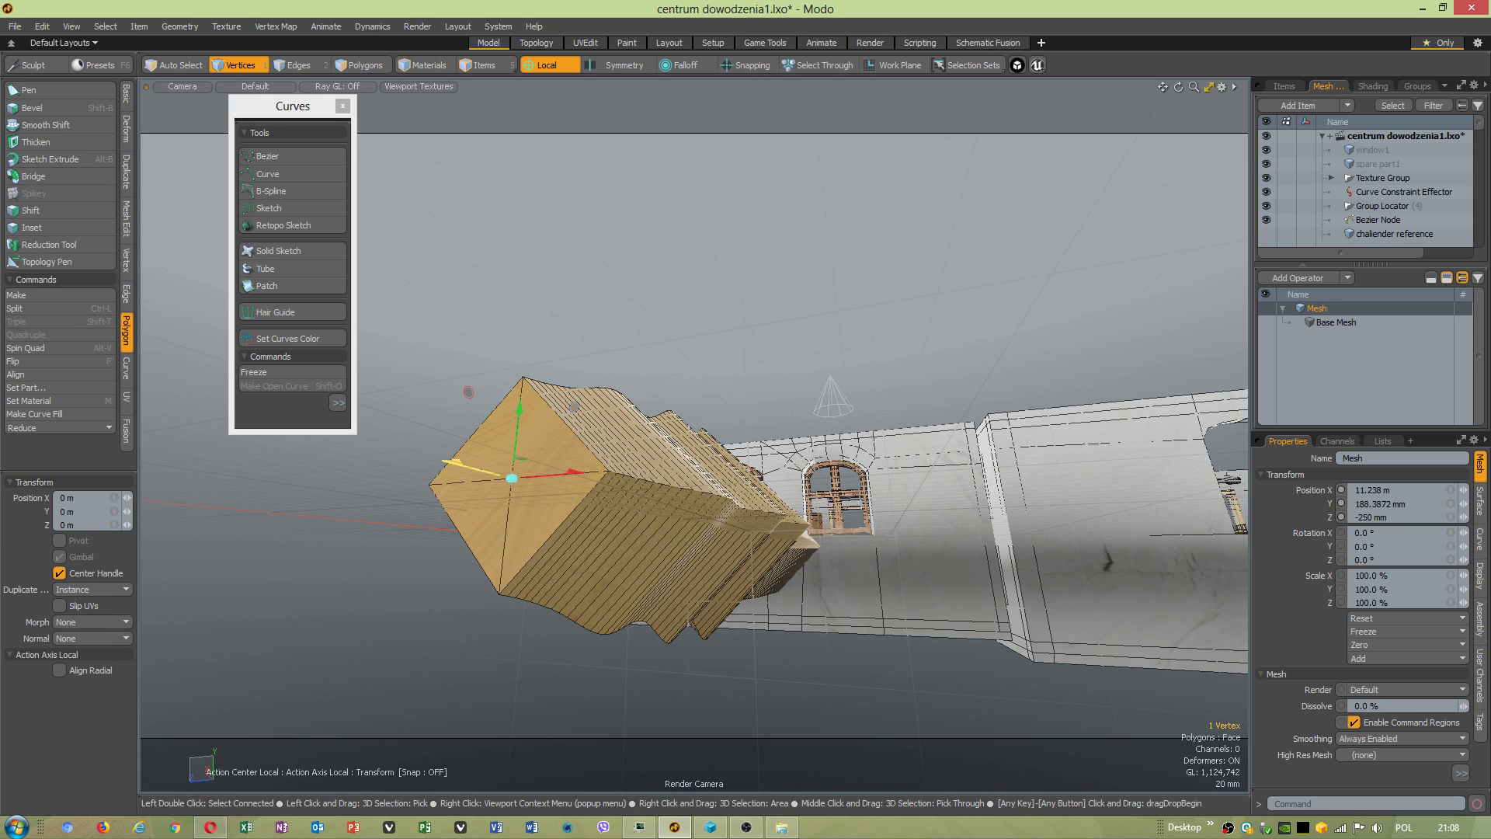
{"action": "left_click_drag", "start_coordinate": [458, 464], "coordinate": [380, 443]}
Select the four border edges at the post's opposite open end and close it with a polygon.
{"action": "left_click_drag", "start_coordinate": [736, 475], "coordinate": [593, 601], "text": "alt"}
{"action": "left_click_drag", "start_coordinate": [1030, 487], "coordinate": [829, 474], "text": "alt"}
{"action": "right_click_drag", "start_coordinate": [830, 475], "coordinate": [715, 445], "text": "alt"}
{"action": "left_click_drag", "start_coordinate": [715, 445], "coordinate": [682, 399], "text": "alt"}
{"action": "key", "text": "space"}
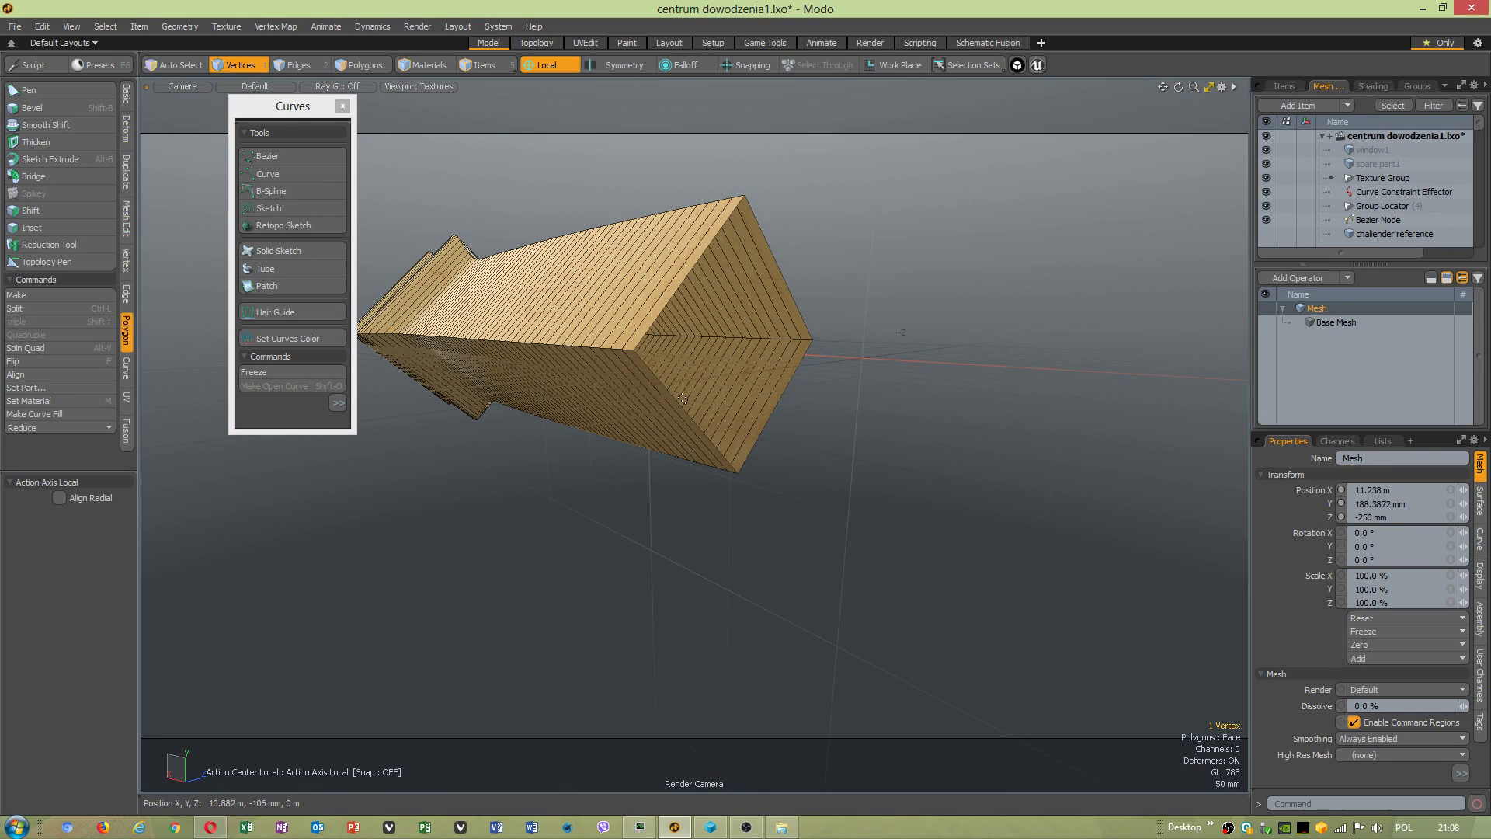
{"action": "key", "text": "space"}
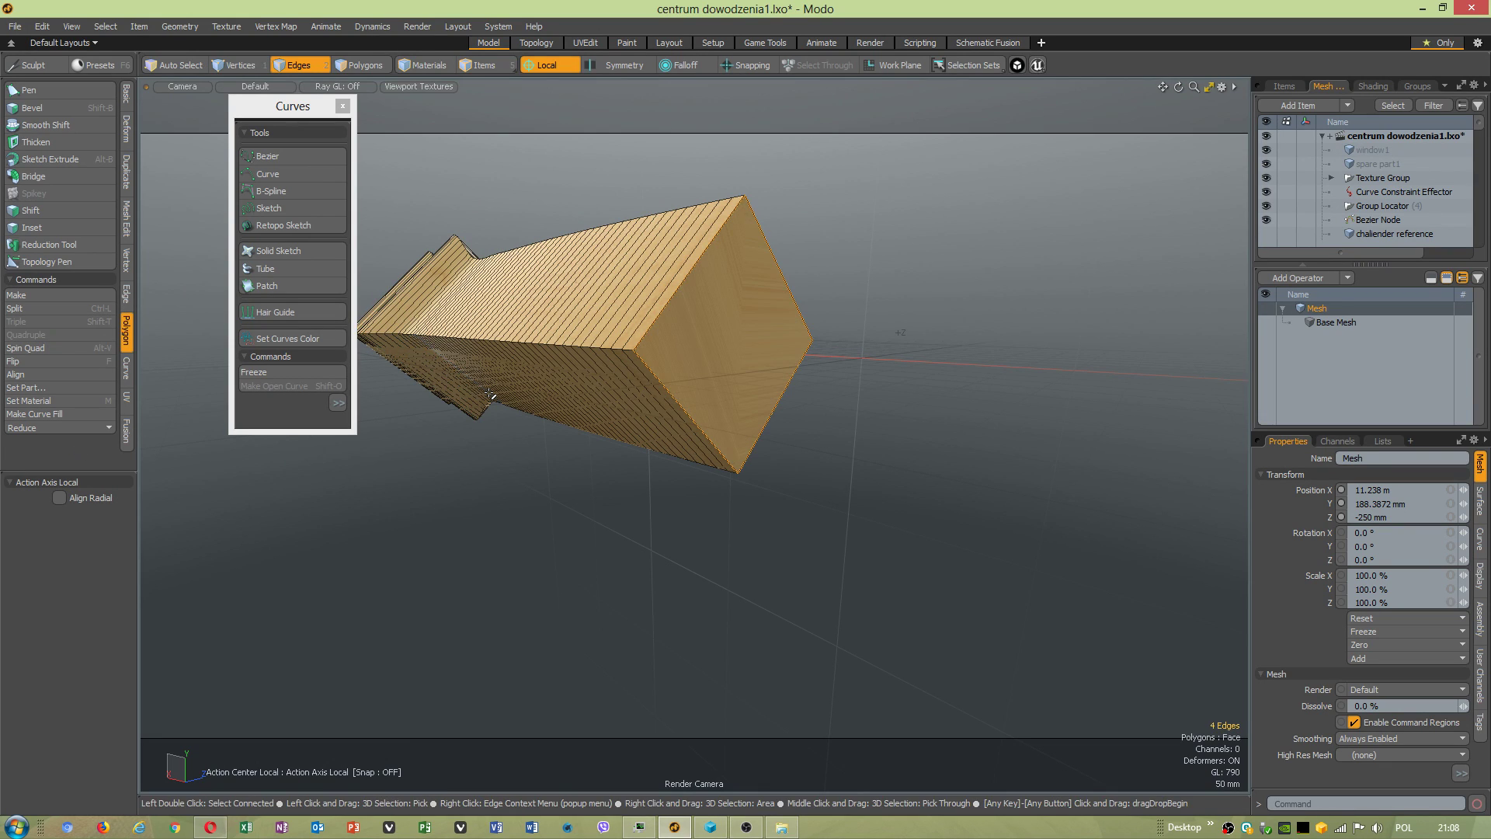
{"action": "key", "text": "space"}
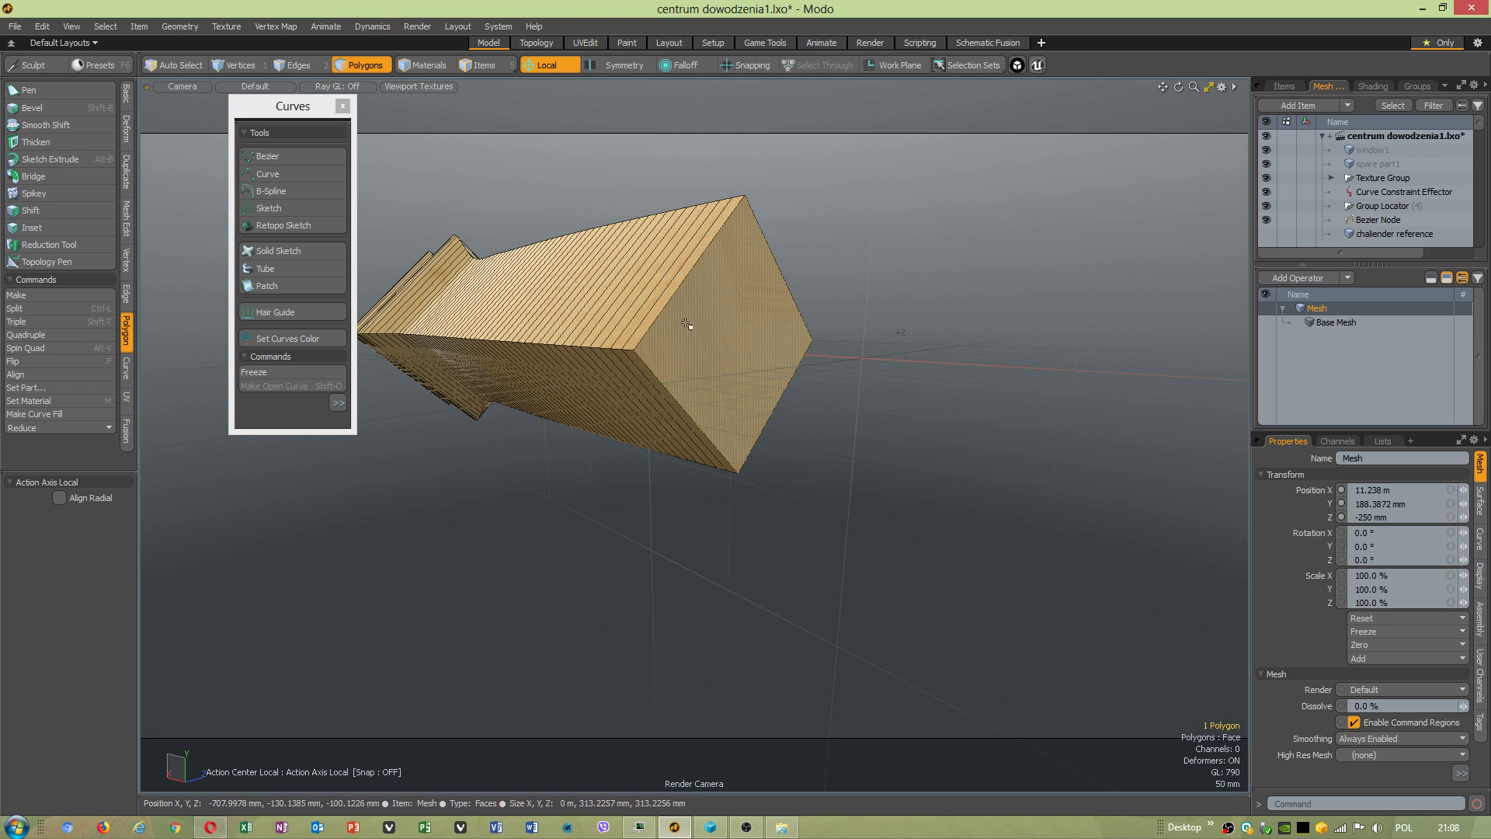
Clear the selection, preview the post with subdivision surfaces on, and turn subdivision back off.
{"action": "left_click_drag", "start_coordinate": [692, 328], "coordinate": [780, 405], "text": "alt+shift"}
{"action": "left_click", "coordinate": [721, 253]}
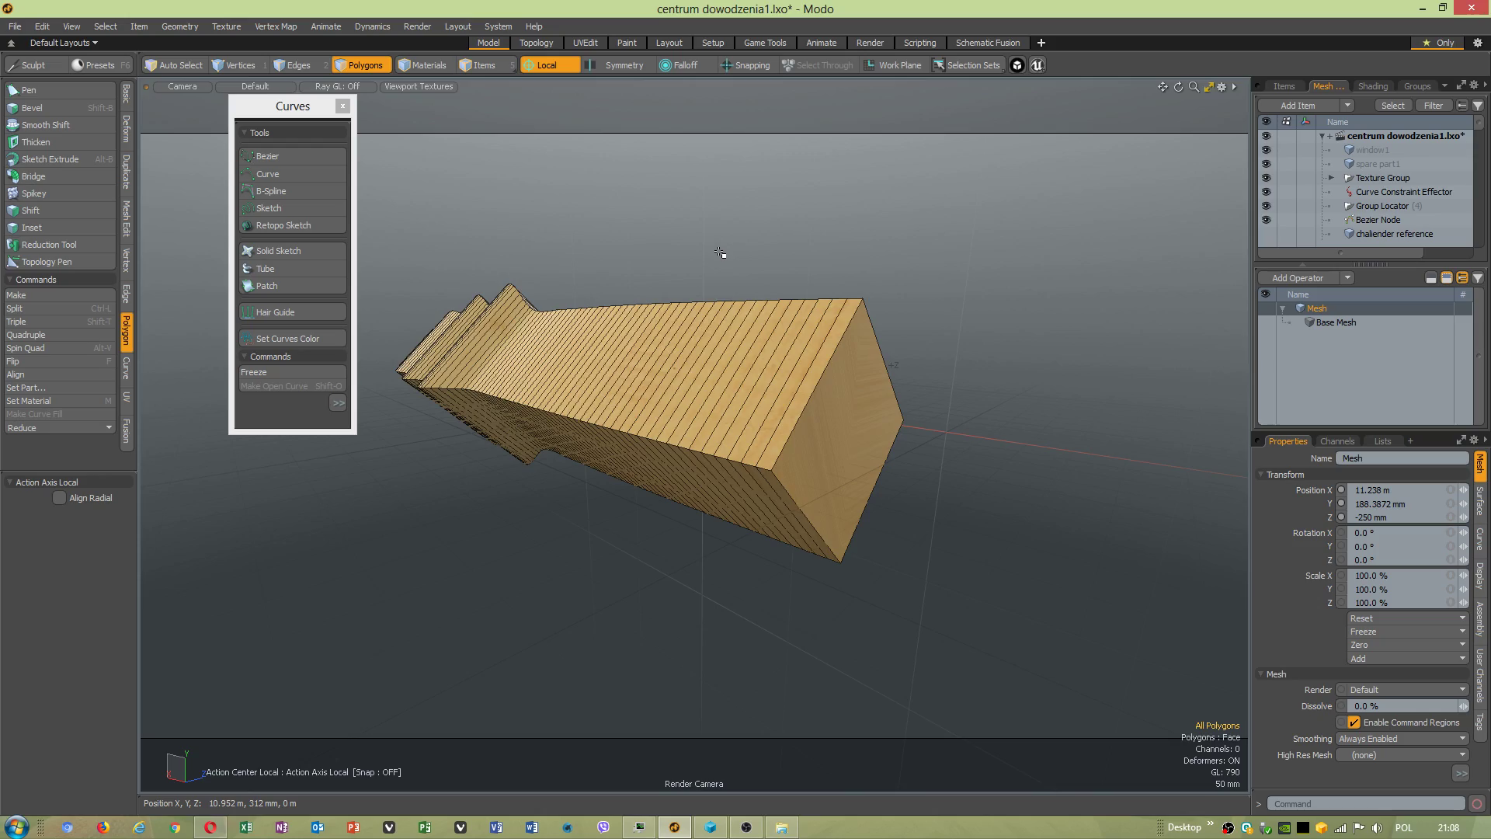
{"action": "key", "text": "Tab"}
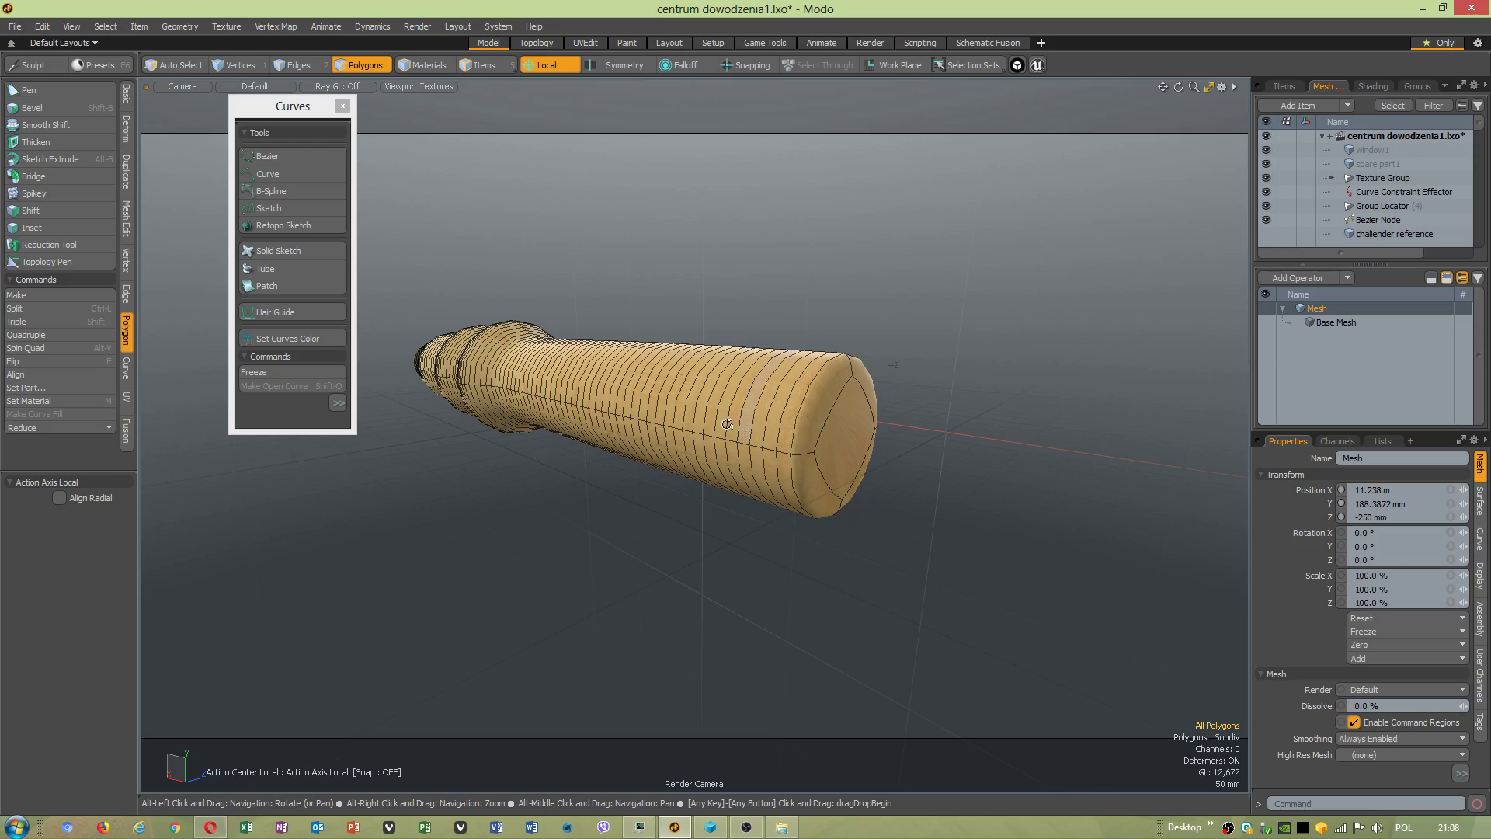
{"action": "left_click_drag", "start_coordinate": [702, 412], "coordinate": [873, 420], "text": "alt"}
{"action": "right_click_drag", "start_coordinate": [873, 419], "coordinate": [679, 430], "text": "alt"}
{"action": "left_click_drag", "start_coordinate": [678, 429], "coordinate": [489, 462], "text": "alt"}
{"action": "key", "text": "Tab"}
Select one edge of the square end cap and add a lengthwise loop slice along the post.
{"action": "key", "text": "2"}
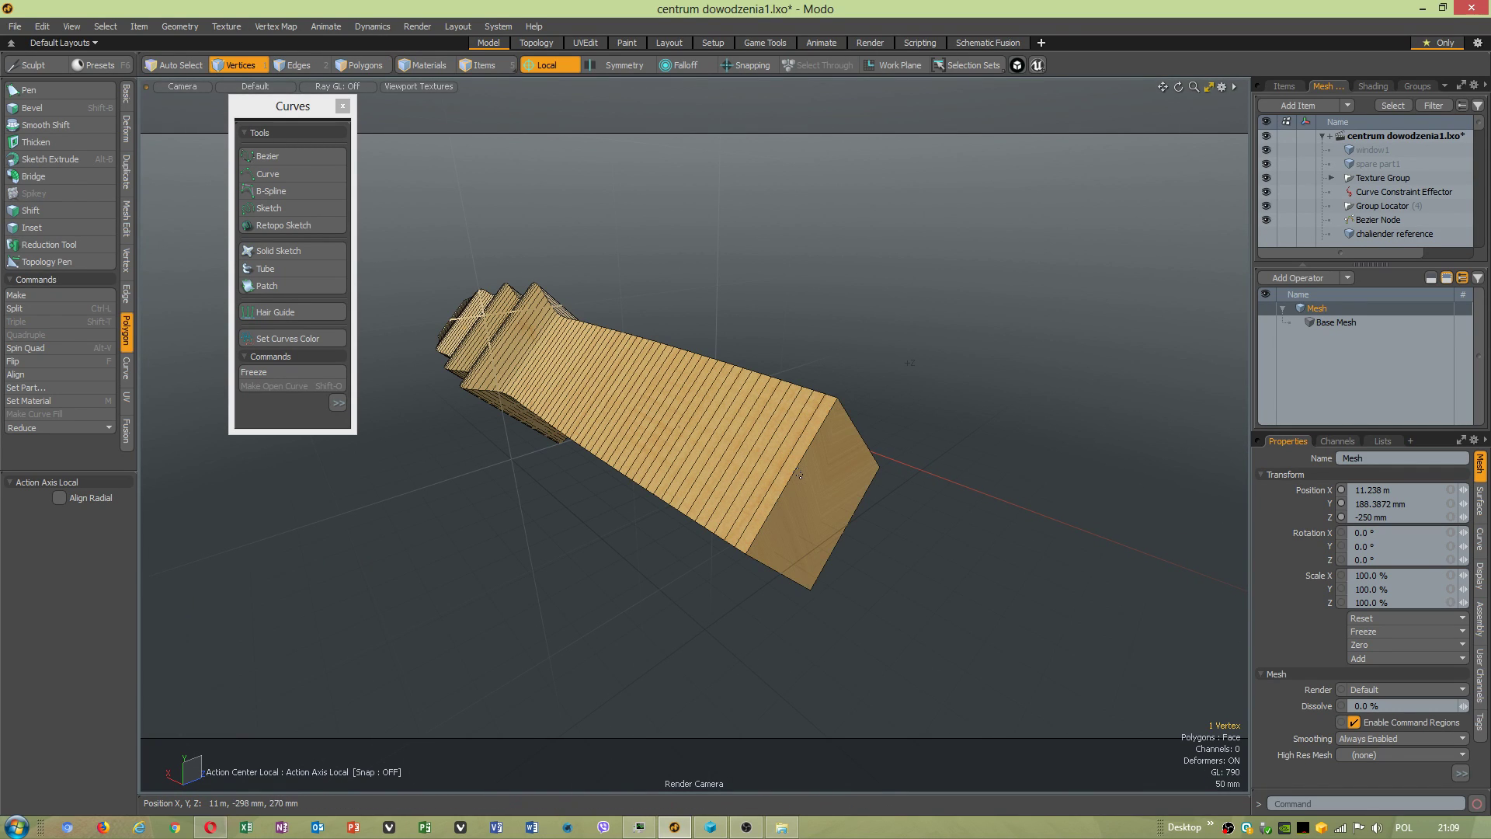
{"action": "left_click", "coordinate": [798, 476]}
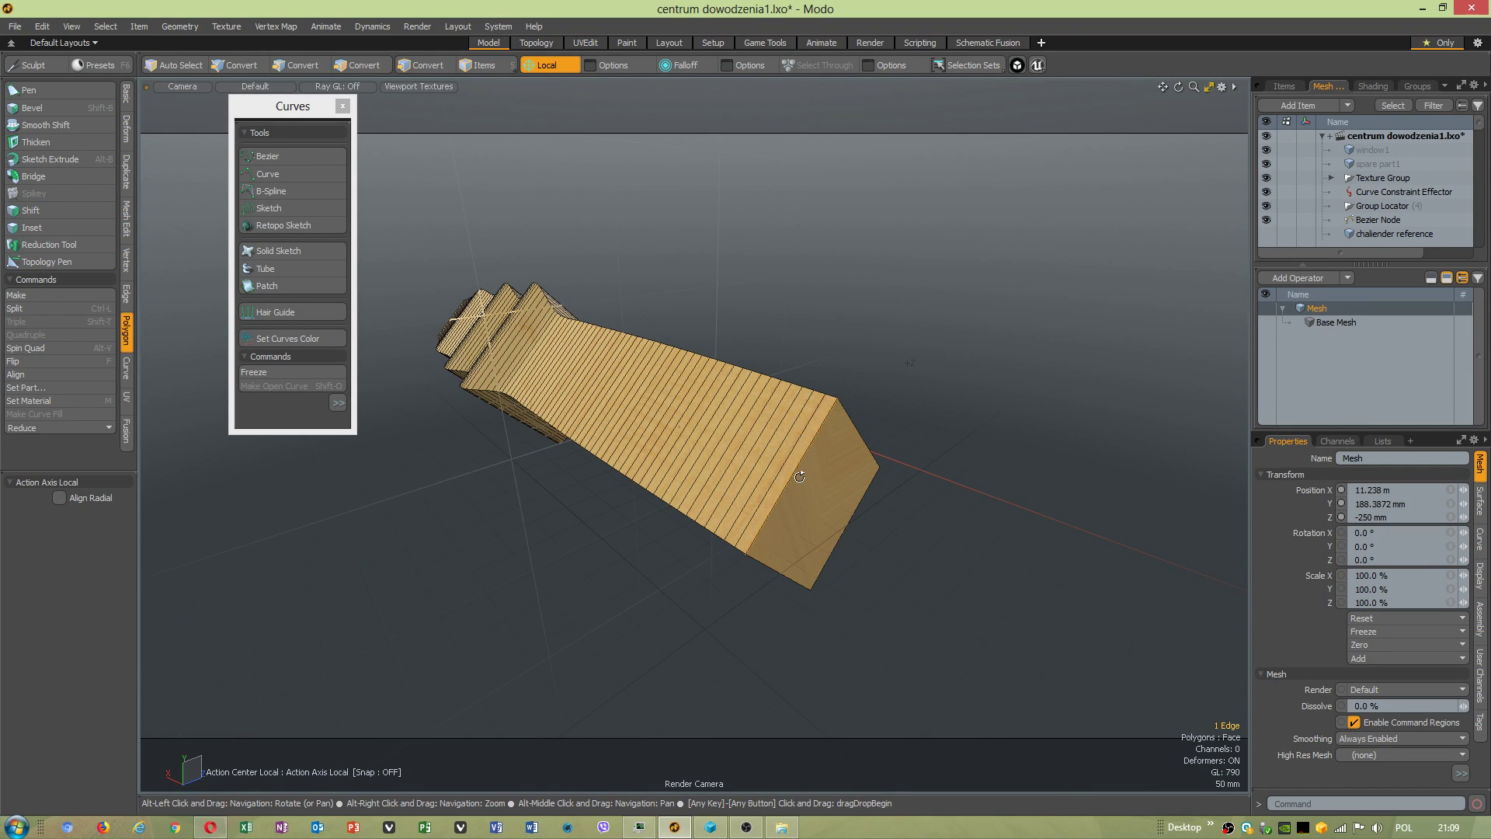
{"action": "key", "text": "alt+c"}
{"action": "key", "text": "space"}
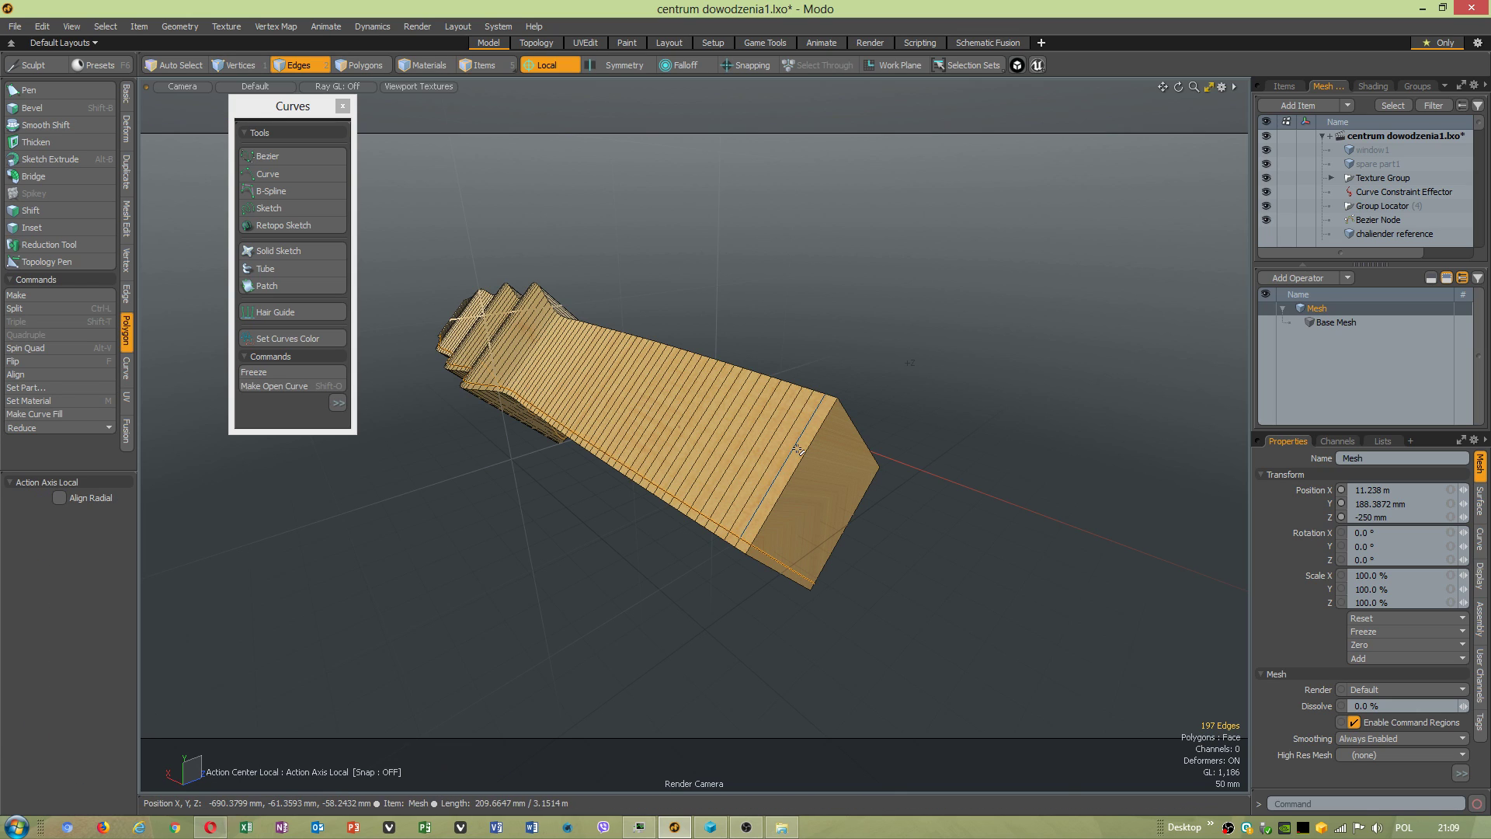
Add two more lengthwise loop slices close to the post's corners, starting from edges at the square end.
{"action": "key", "text": "alt+c"}
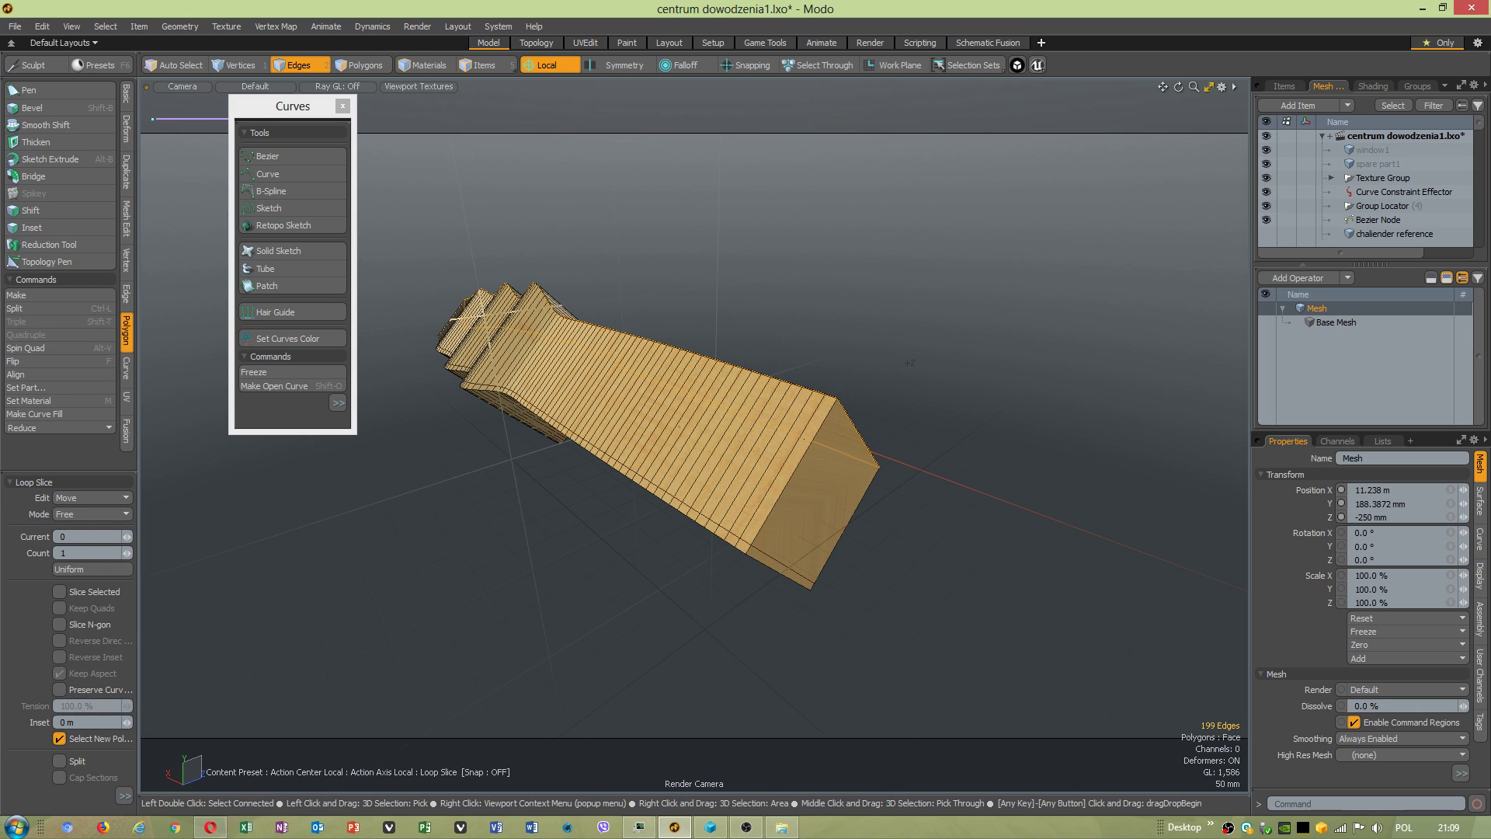
{"action": "key", "text": "space"}
{"action": "left_click", "coordinate": [846, 427]}
{"action": "key", "text": "alt+c"}
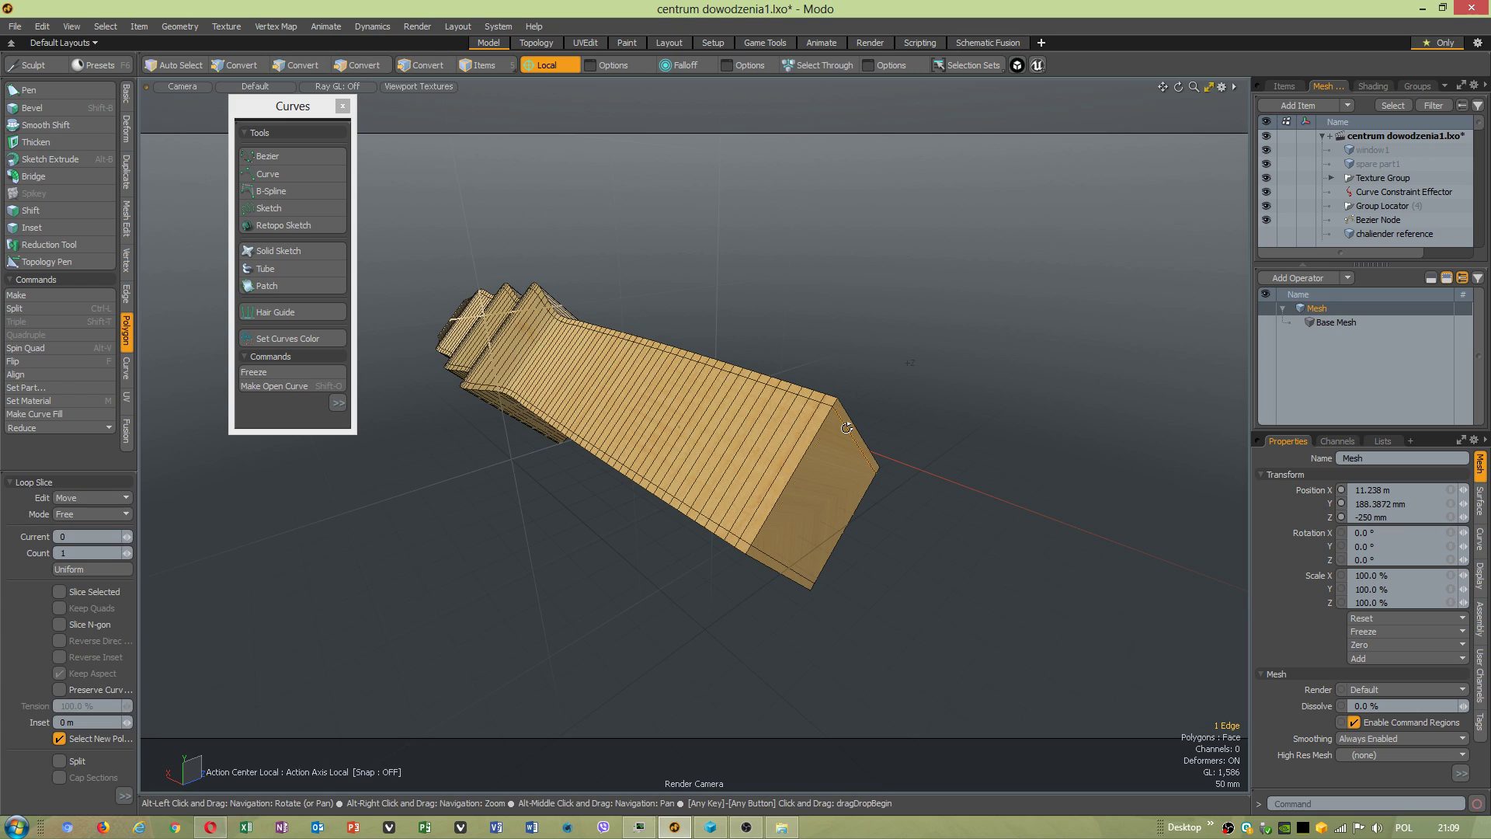
{"action": "key", "text": "space"}
{"action": "left_click", "coordinate": [854, 445]}
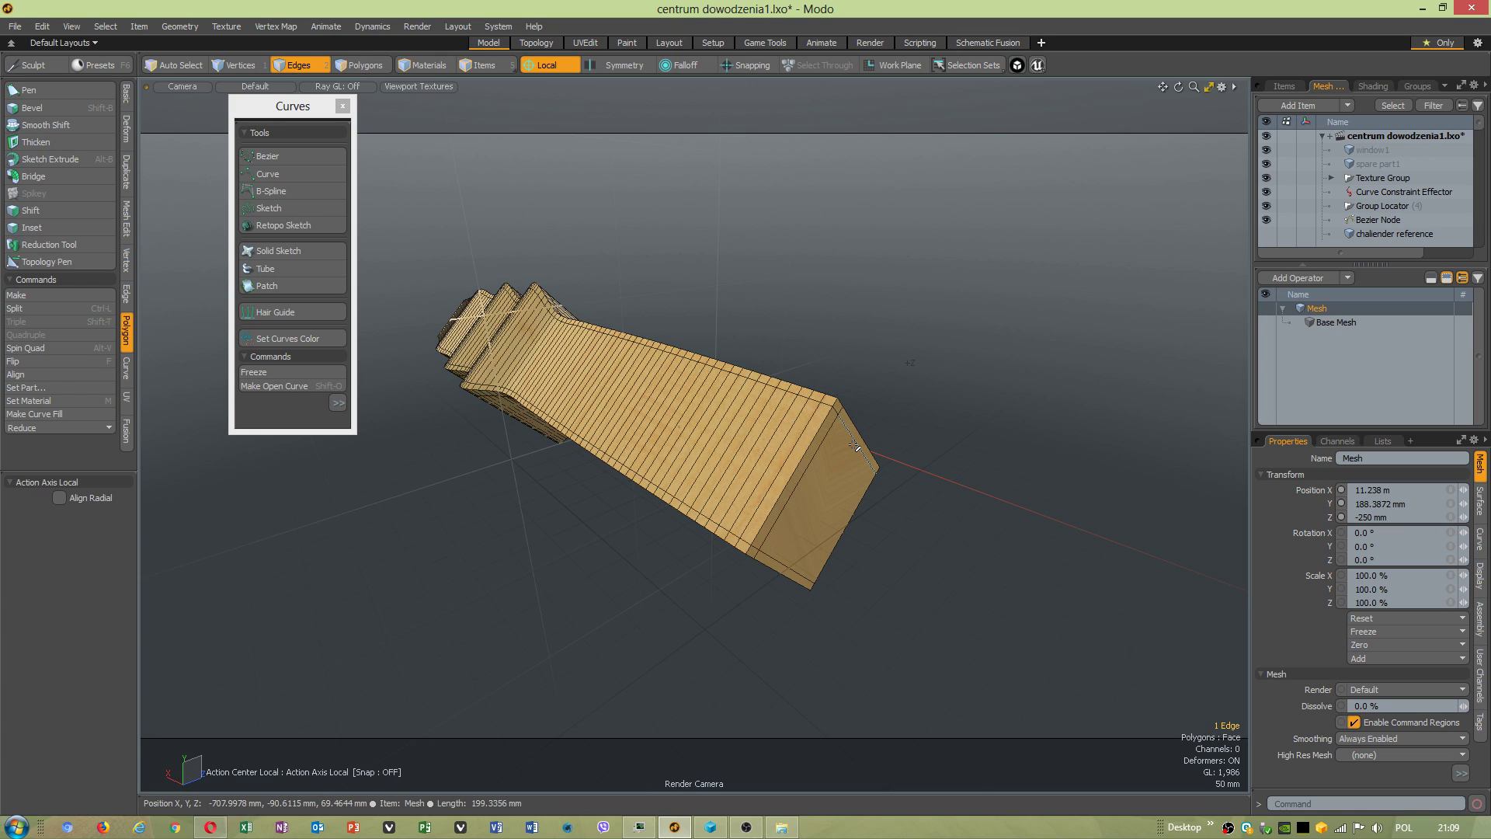
Try to add another loop slice from a single edge of the square end cap.
{"action": "key", "text": "alt+c"}
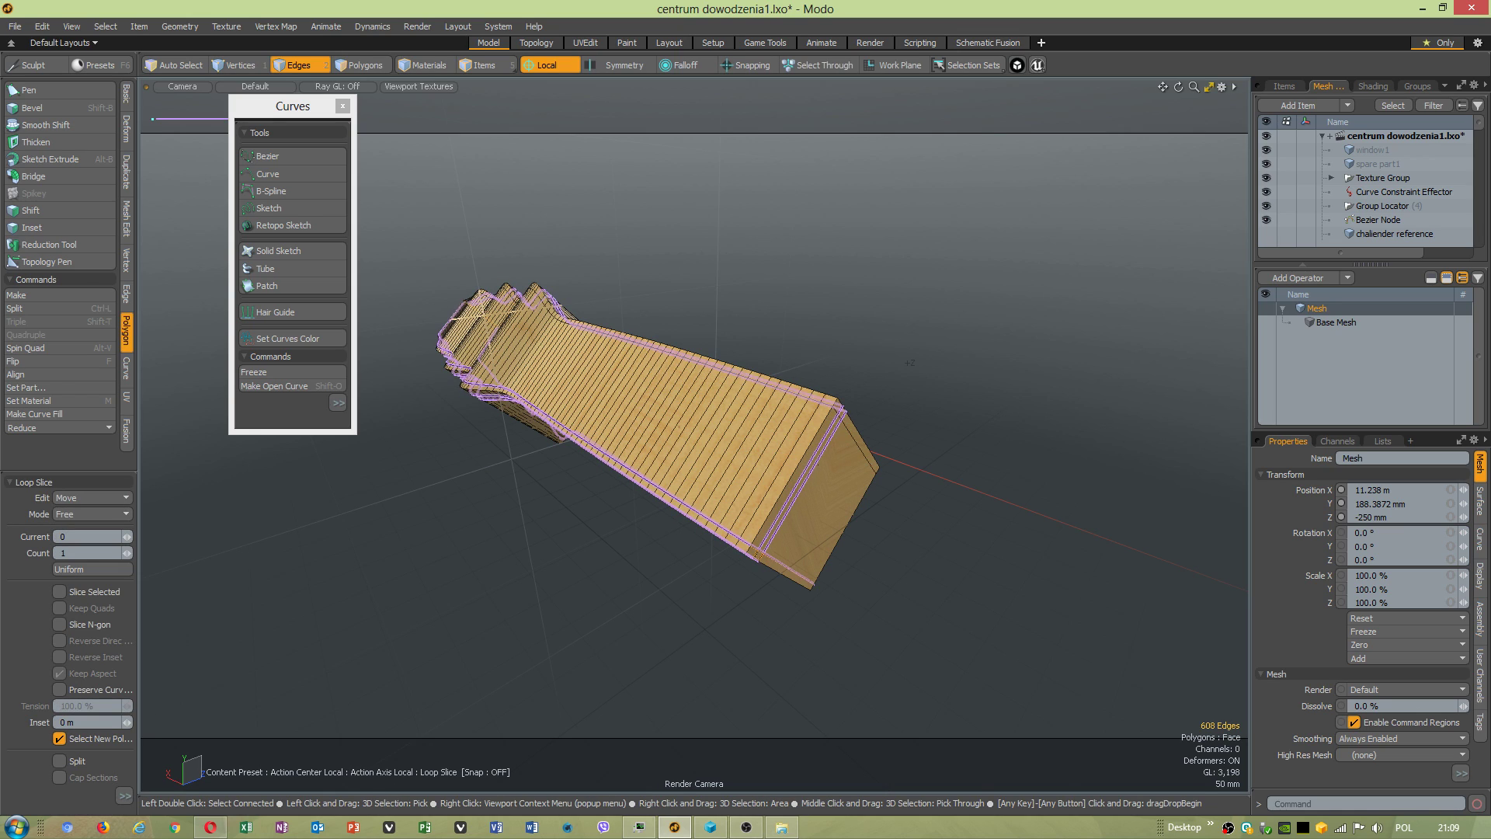
{"action": "key", "text": "space"}
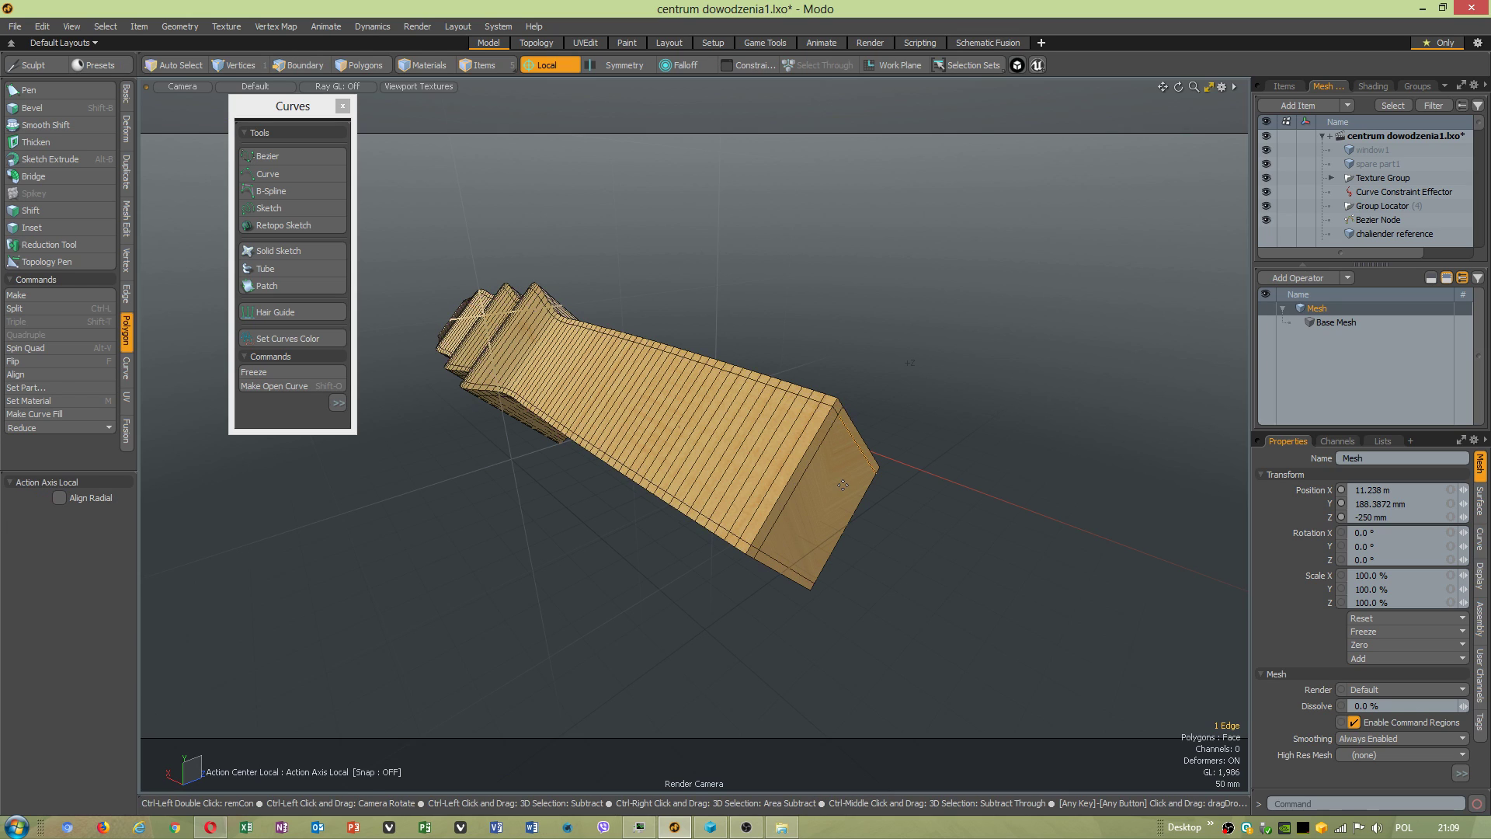
{"action": "left_click", "coordinate": [866, 460]}
{"action": "key", "text": "alt+c"}
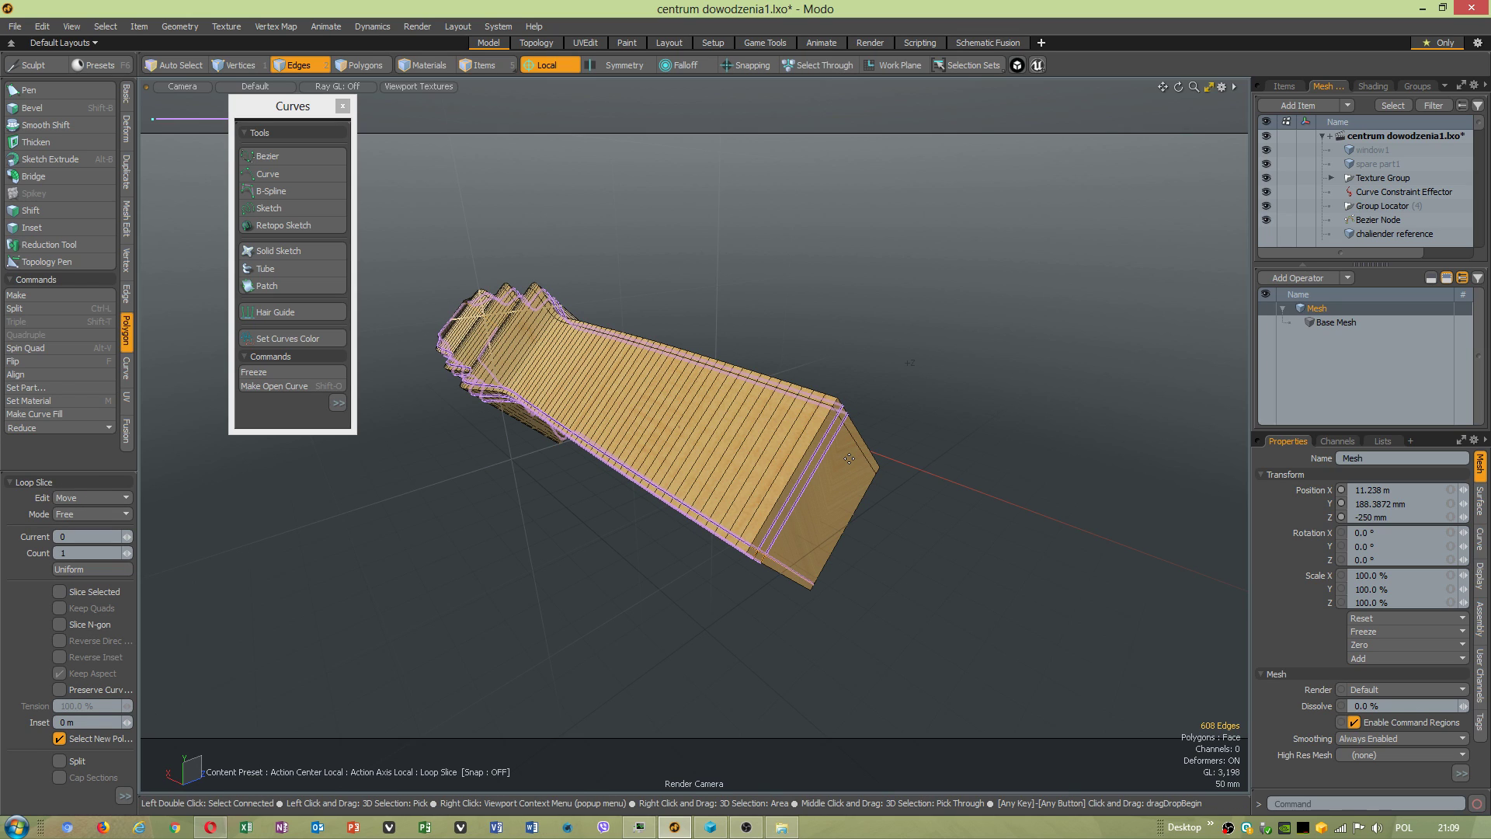
{"action": "key", "text": "space"}
{"action": "left_click", "coordinate": [852, 476]}
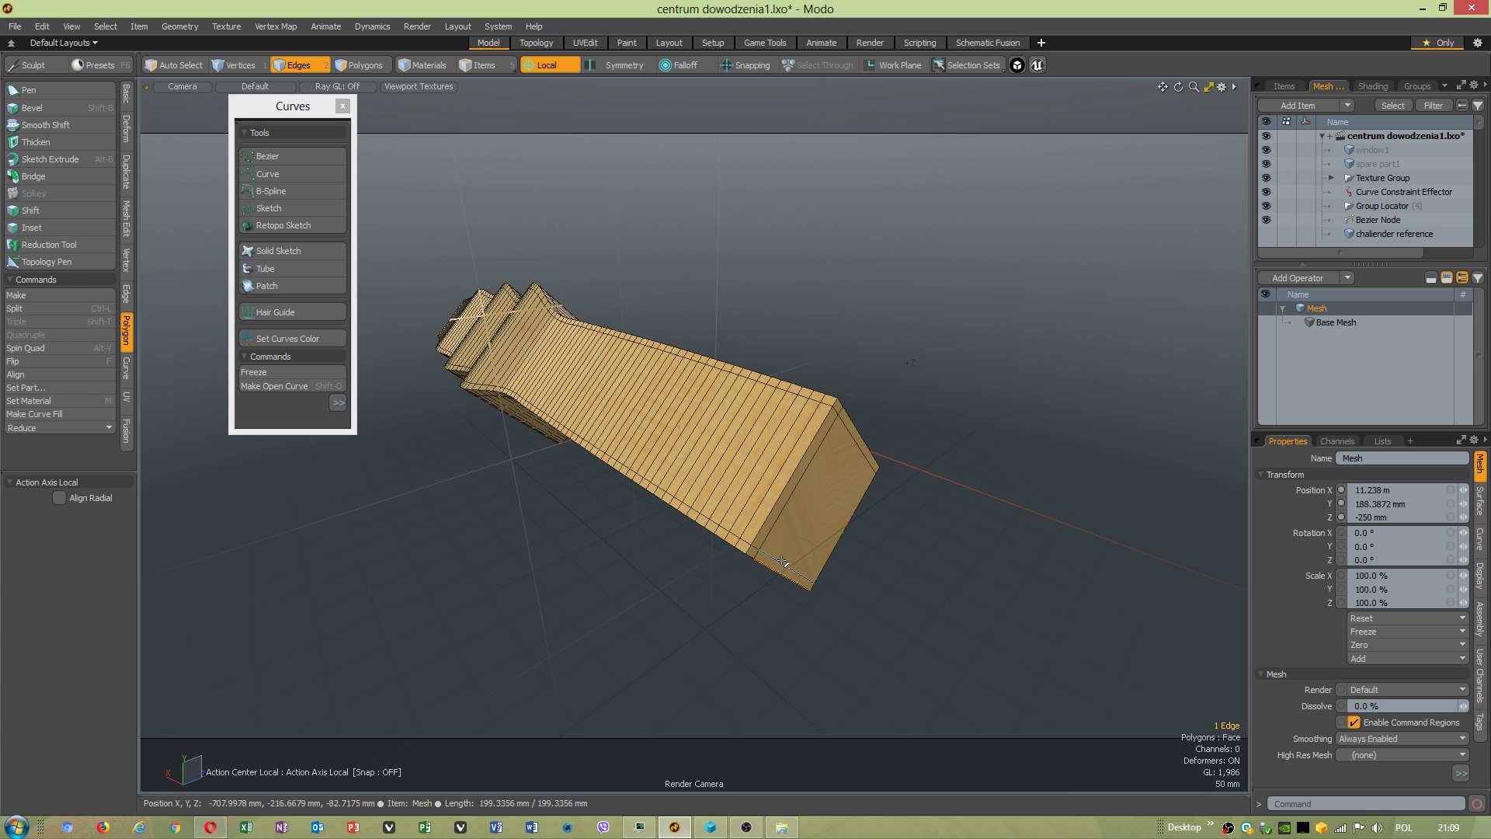
{"action": "left_click_drag", "start_coordinate": [863, 467], "coordinate": [699, 446], "text": "alt"}
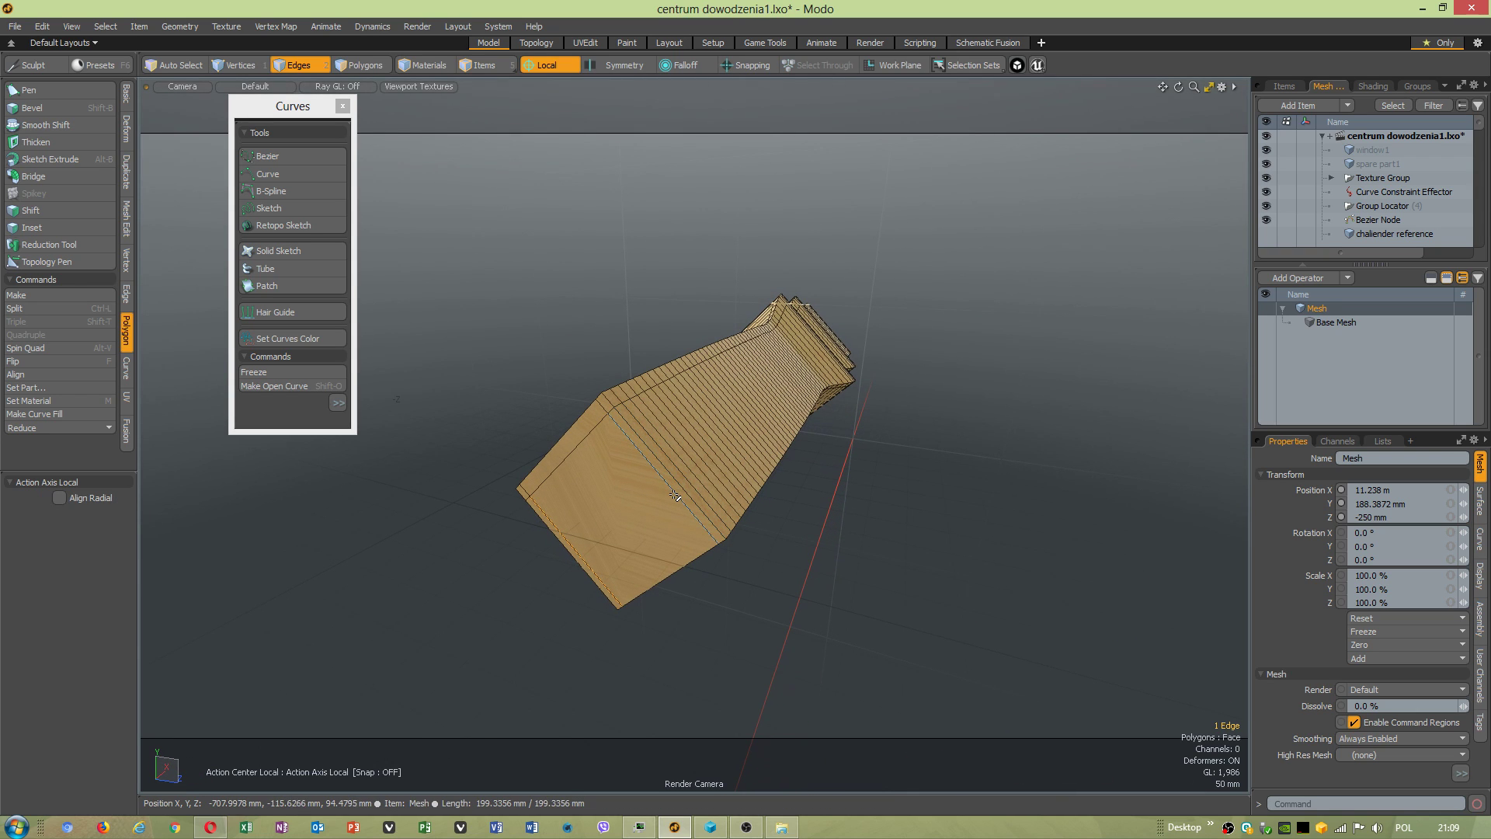
{"action": "key", "text": "alt+c"}
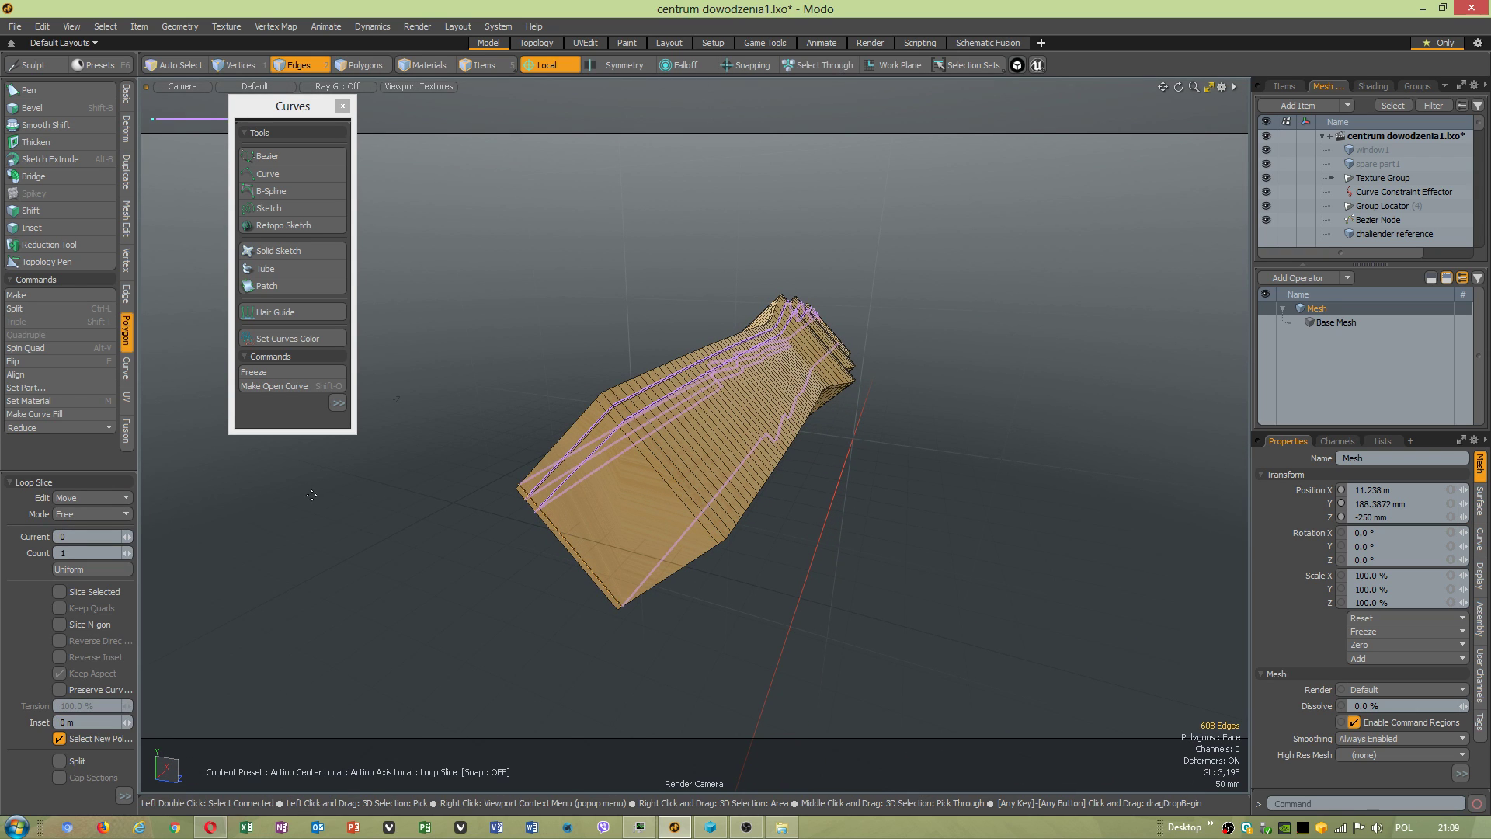
{"action": "key", "text": "ctrl+z"}
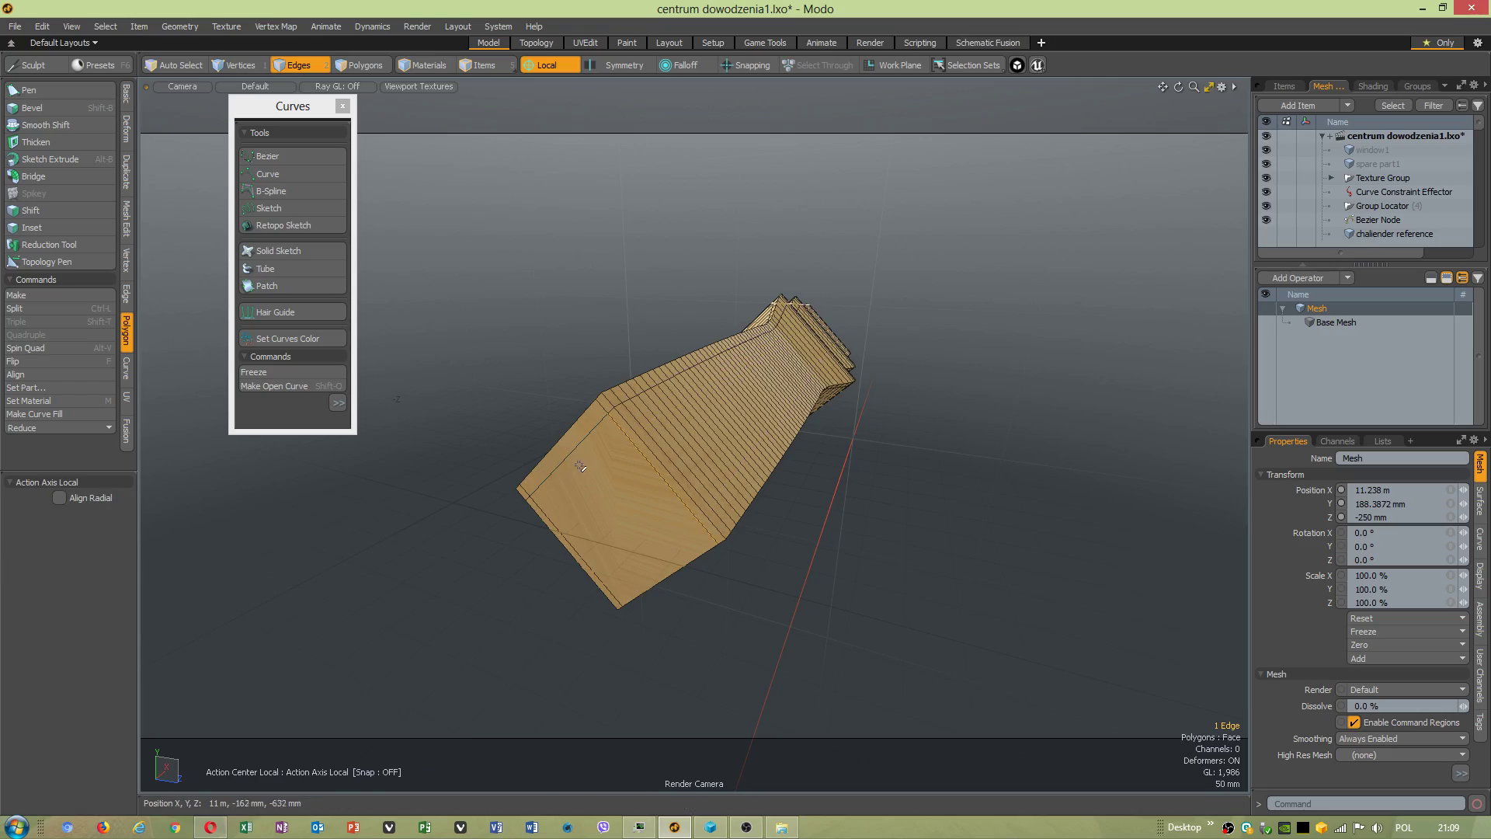
Try to loop slice the post from the base edge of the pyramid tip.
{"action": "left_click_drag", "start_coordinate": [815, 433], "coordinate": [830, 466], "text": "alt"}
{"action": "key", "text": "alt+c"}
{"action": "left_click", "coordinate": [896, 610]}
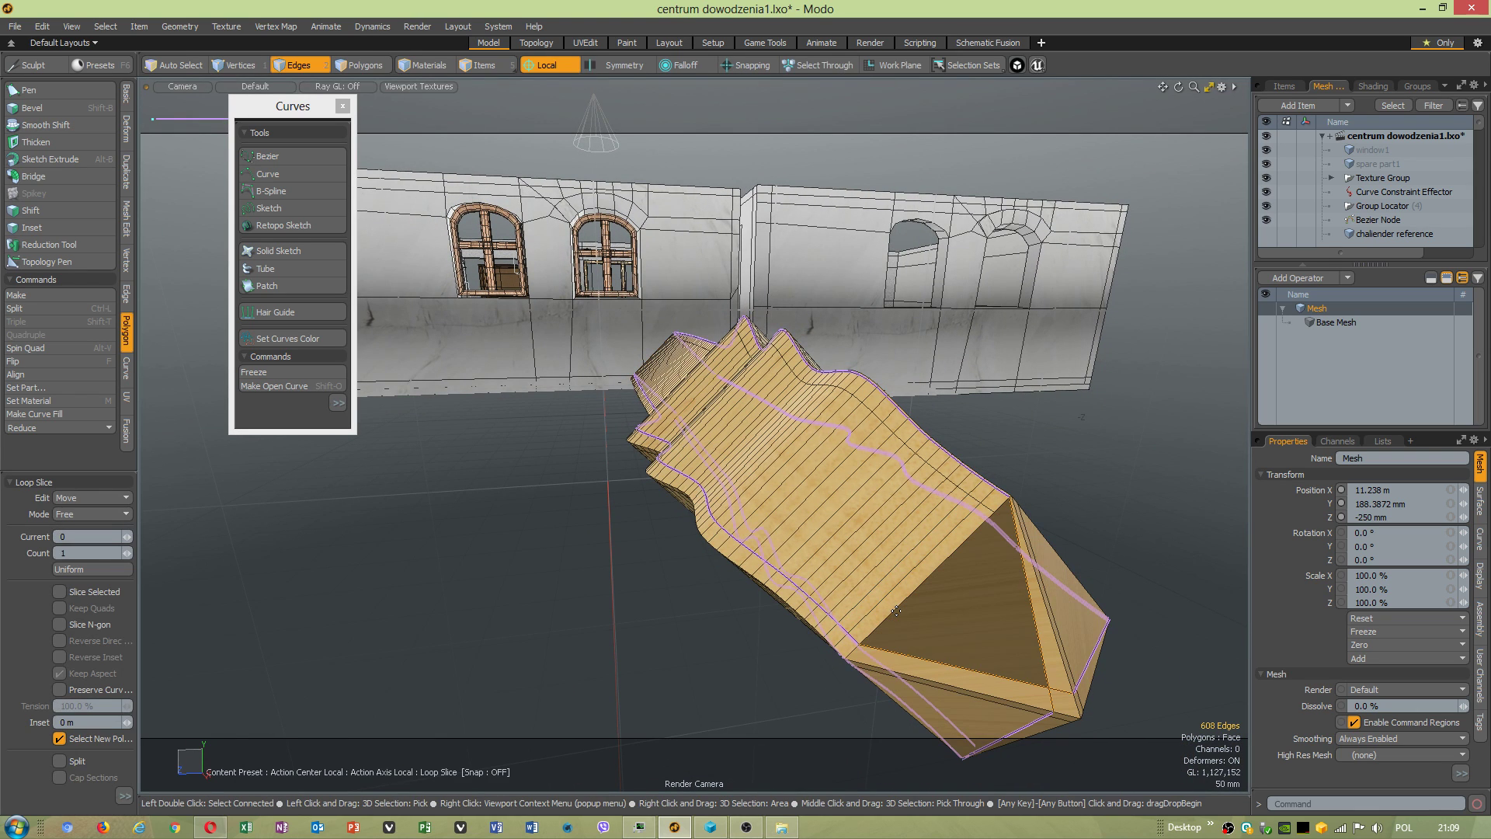
{"action": "key", "text": "ctrl+z"}
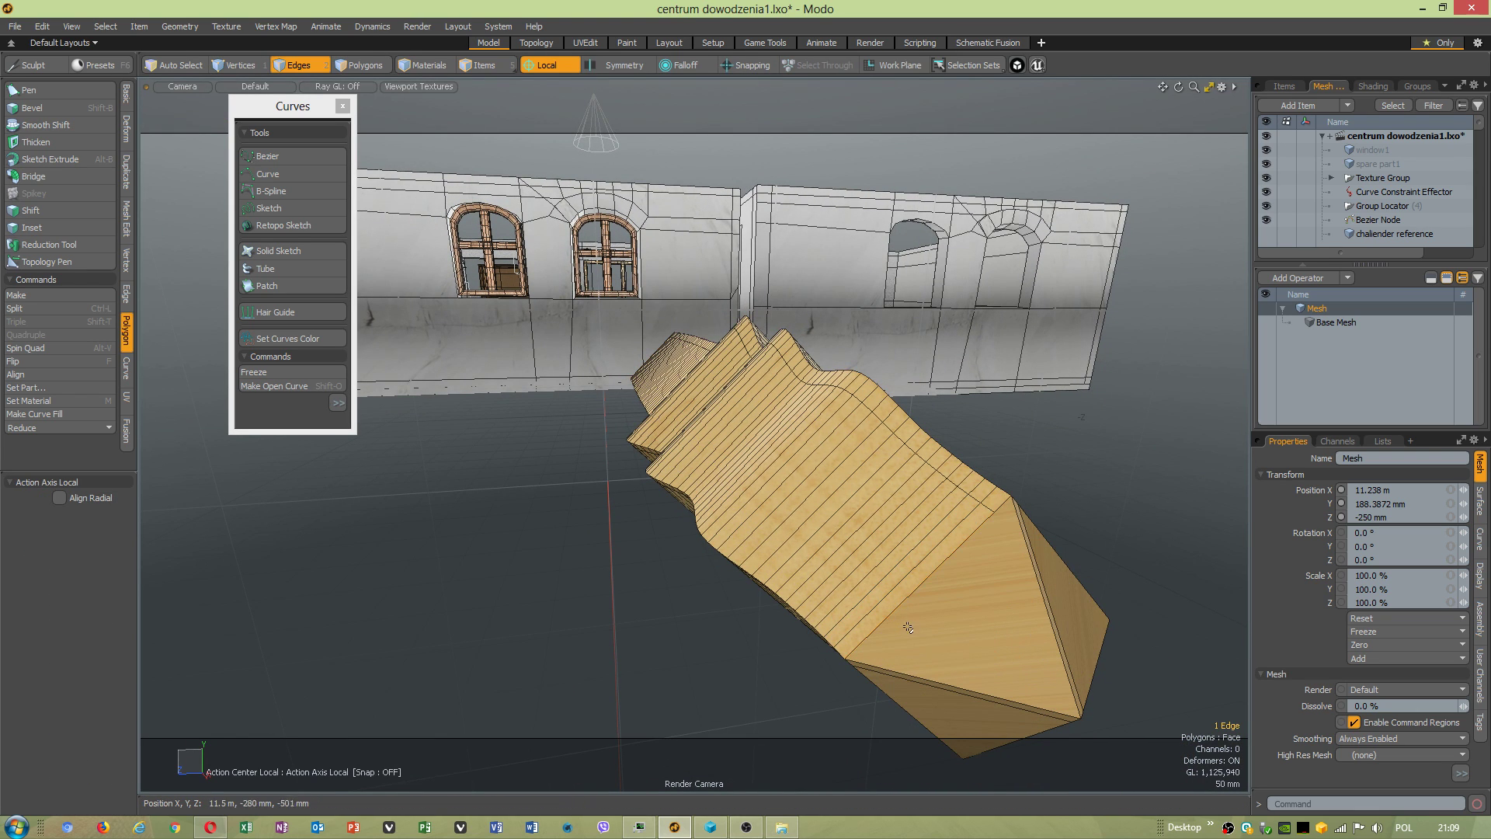
Select all the crosswise edges along one long side of the post, including those missed near the square end.
{"action": "mouse_move", "coordinate": [894, 621]}
{"action": "left_mouse_down", "text": "alt"}
{"action": "mouse_move", "coordinate": [997, 663]}
{"action": "mouse_move", "coordinate": [945, 404]}
{"action": "mouse_move", "coordinate": [1081, 393]}
{"action": "mouse_move", "coordinate": [1072, 365]}
{"action": "mouse_move", "coordinate": [1036, 437]}
{"action": "mouse_move", "coordinate": [902, 404]}
{"action": "mouse_move", "coordinate": [816, 416]}
{"action": "mouse_move", "coordinate": [815, 462]}
{"action": "mouse_move", "coordinate": [818, 427]}
{"action": "mouse_move", "coordinate": [847, 447]}
{"action": "left_mouse_up", "text": "alt"}
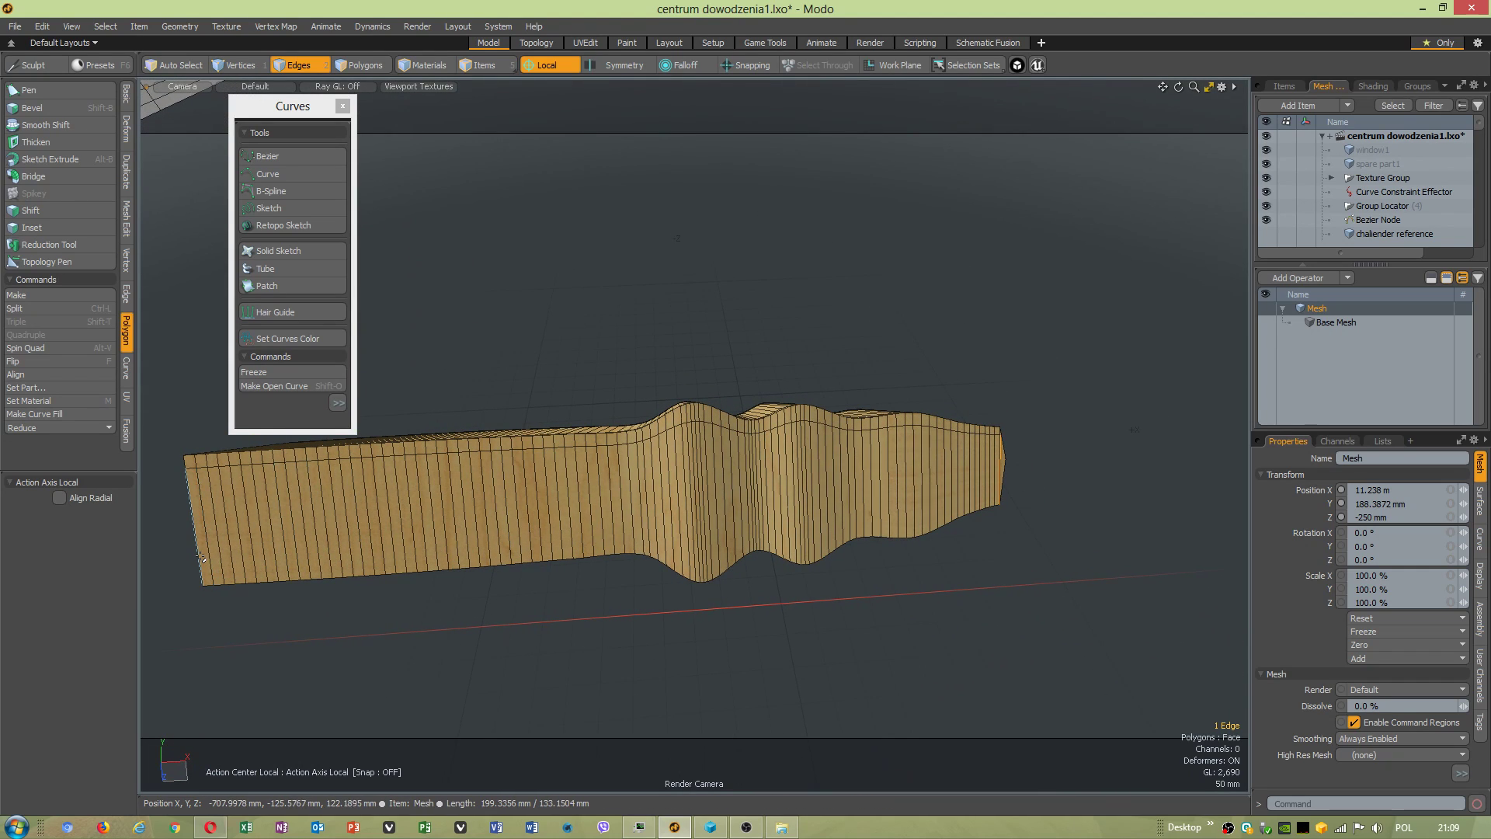
{"action": "mouse_move", "coordinate": [195, 537]}
{"action": "left_mouse_down"}
{"action": "mouse_move", "coordinate": [333, 547]}
{"action": "mouse_move", "coordinate": [973, 479]}
{"action": "mouse_move", "coordinate": [899, 515]}
{"action": "mouse_move", "coordinate": [936, 490]}
{"action": "left_mouse_up"}
{"action": "left_click", "coordinate": [939, 484], "text": "shift"}
{"action": "mouse_move", "coordinate": [622, 585]}
{"action": "left_mouse_down", "text": "alt"}
{"action": "mouse_move", "coordinate": [604, 615]}
{"action": "mouse_move", "coordinate": [606, 596]}
{"action": "left_mouse_up", "text": "alt"}
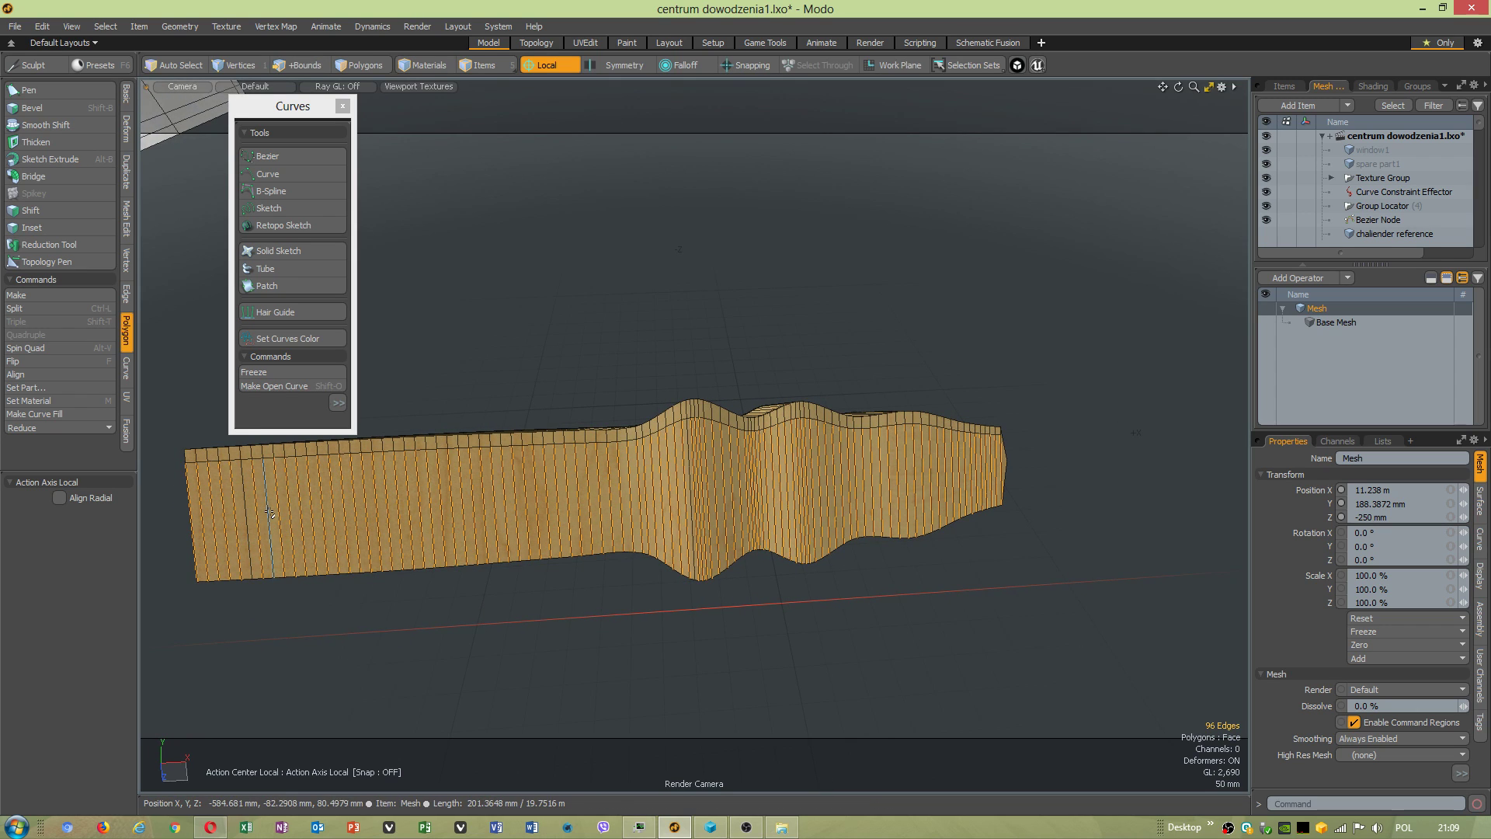
{"action": "left_click", "coordinate": [268, 513], "text": "shift"}
{"action": "left_click", "coordinate": [247, 514], "text": "shift"}
Loop slice the selected side lengthwise near its corner, with Slice Selected on and Select New Polygons off.
{"action": "left_click_drag", "start_coordinate": [630, 534], "coordinate": [584, 573], "text": "alt"}
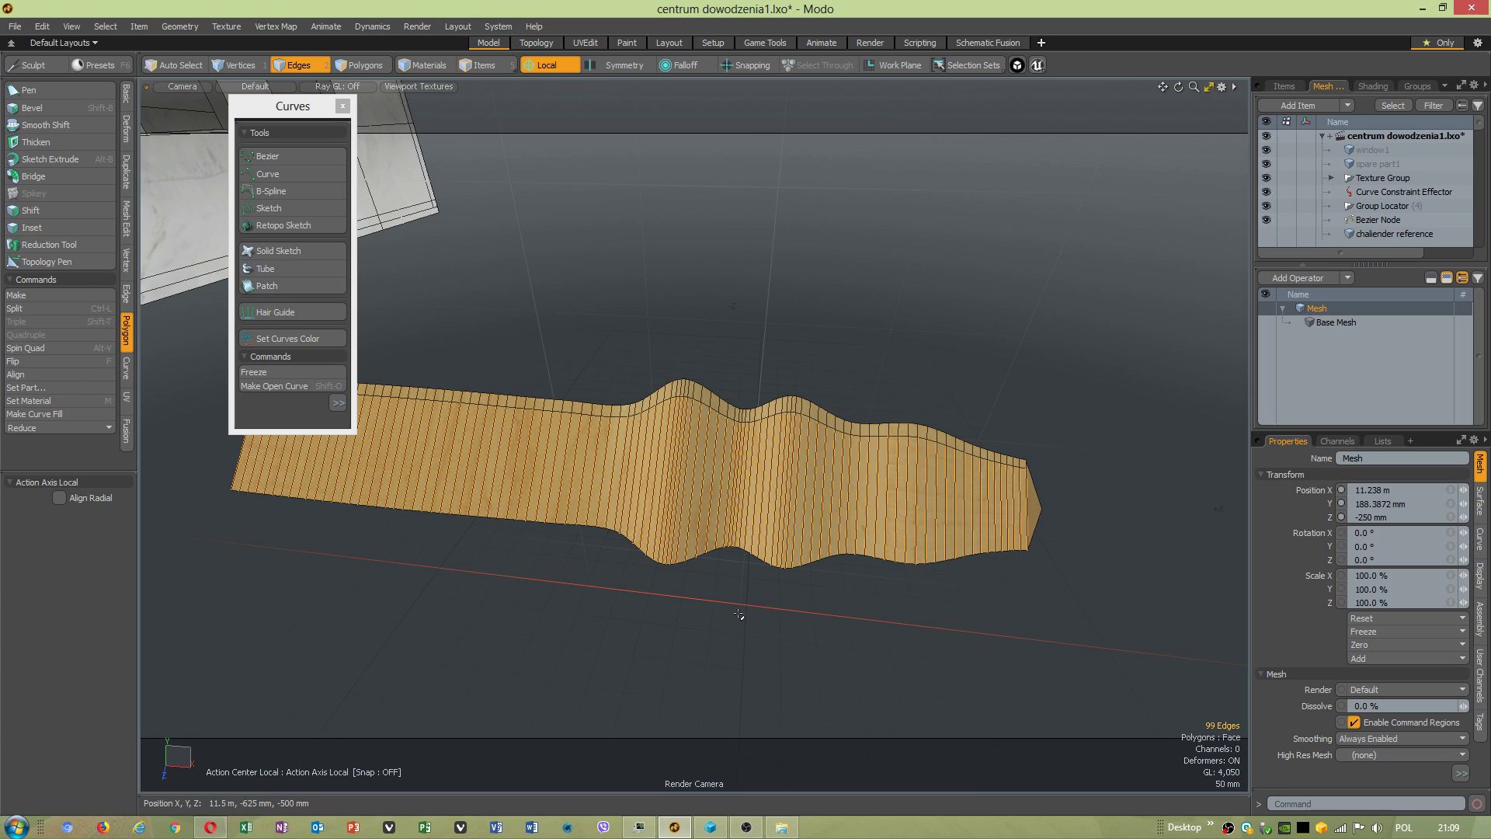
{"action": "left_click", "coordinate": [130, 270]}
{"action": "left_click", "coordinate": [128, 295]}
{"action": "left_click", "coordinate": [127, 216]}
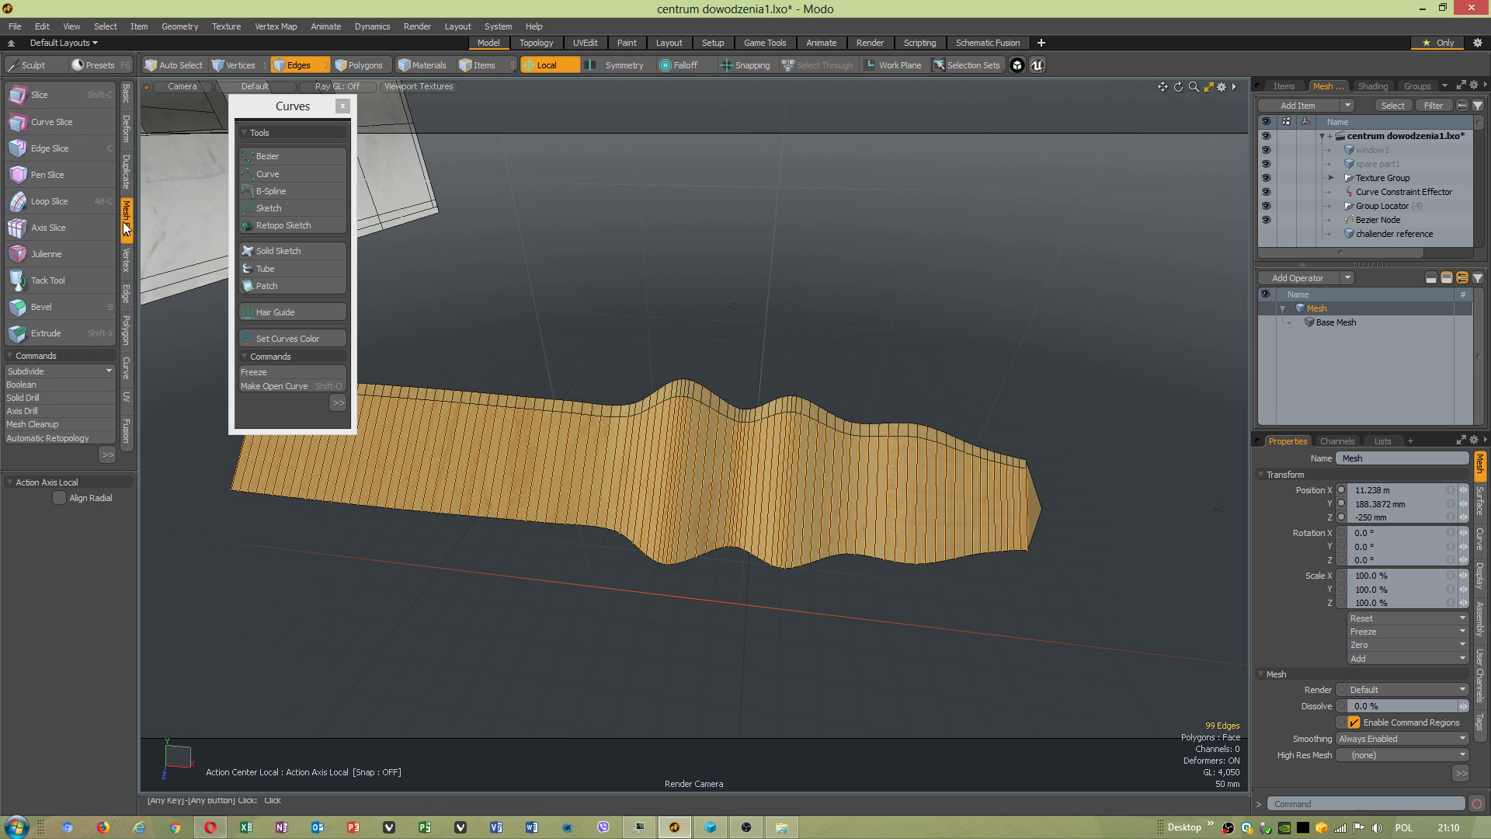
{"action": "left_click", "coordinate": [49, 201]}
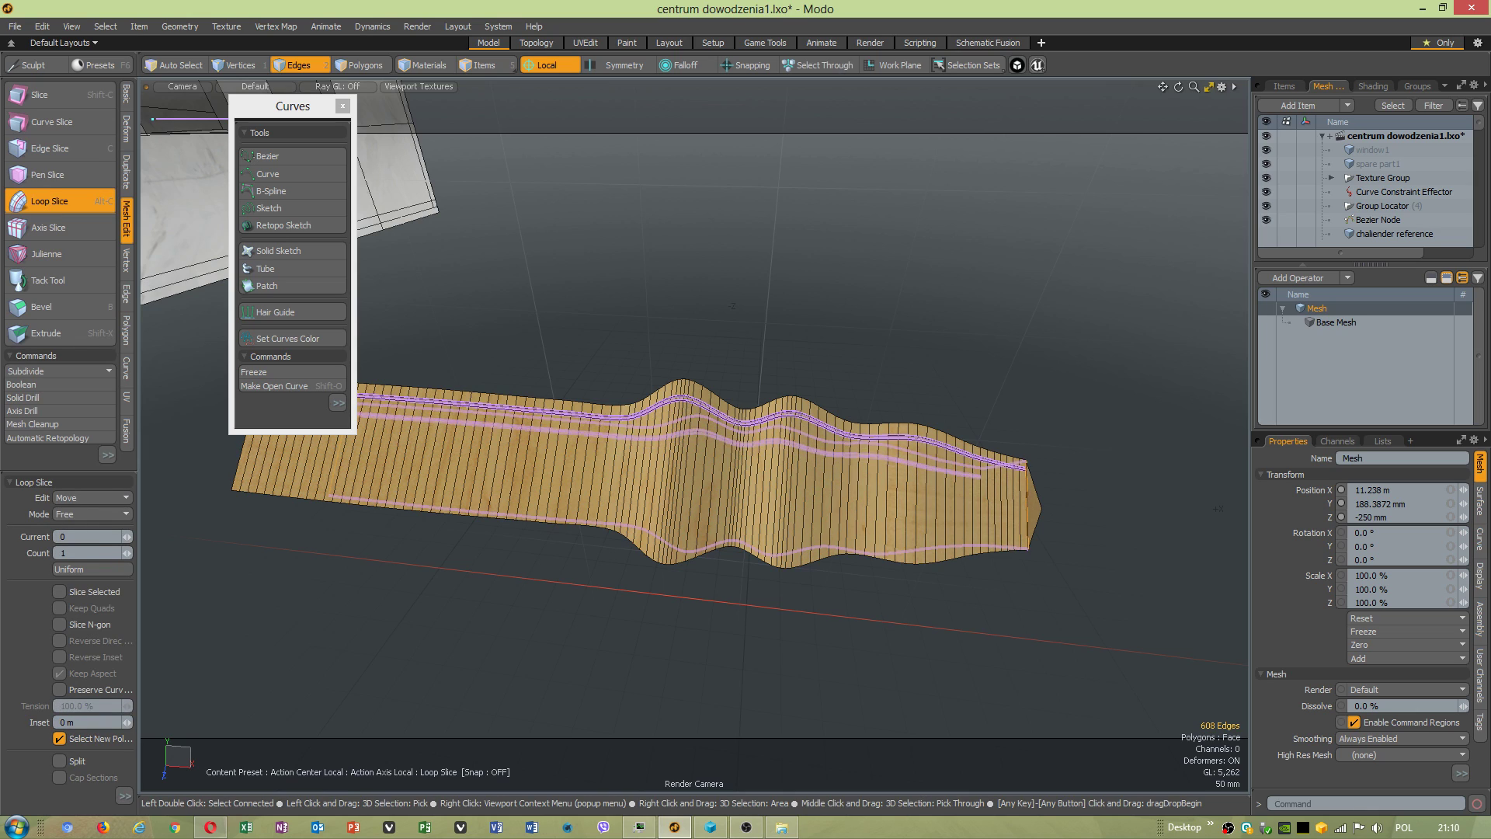
{"action": "left_click_drag", "start_coordinate": [536, 493], "coordinate": [515, 493]}
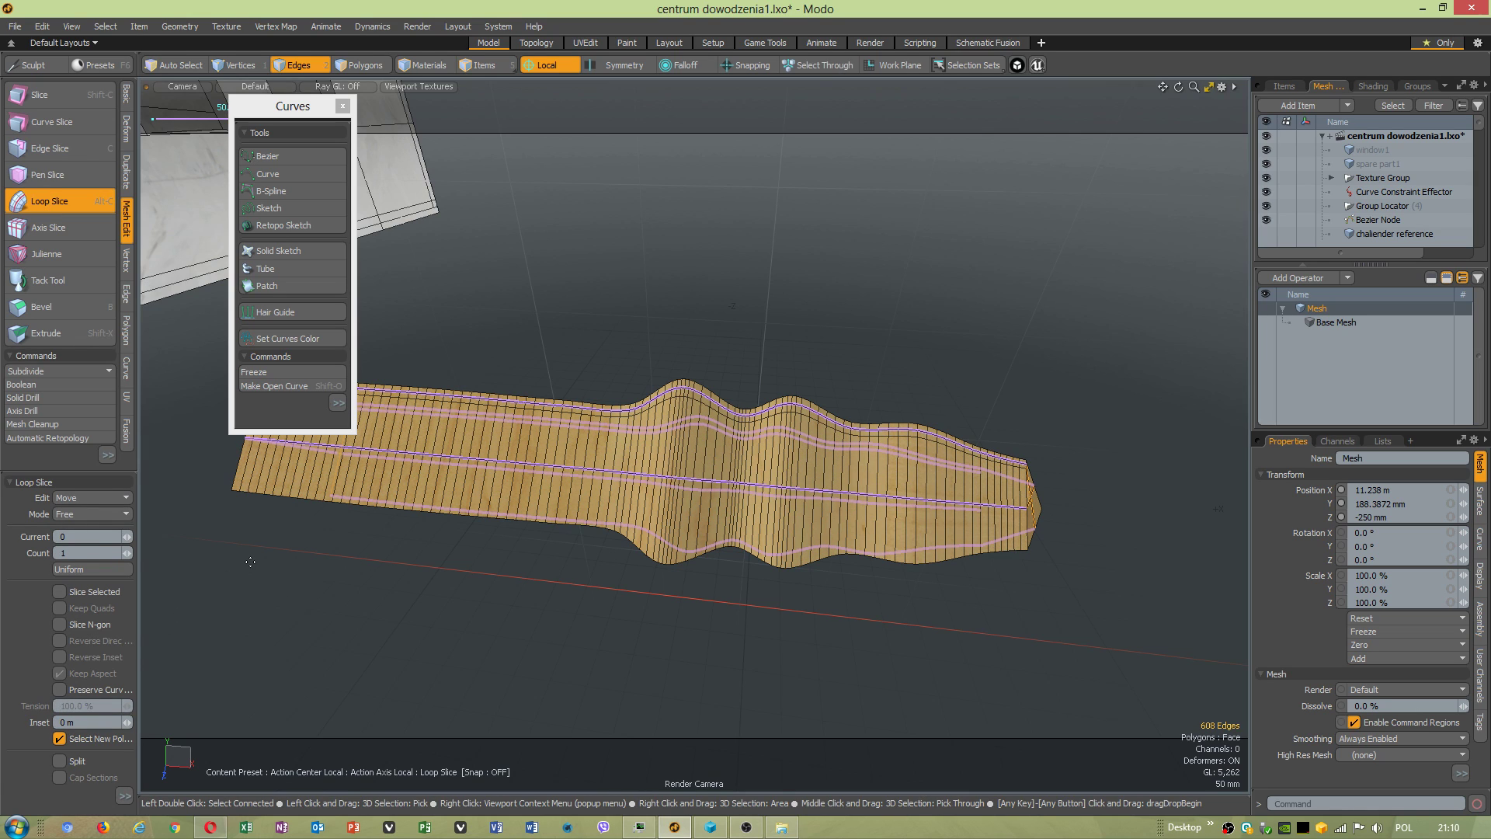
{"action": "left_click", "coordinate": [59, 738]}
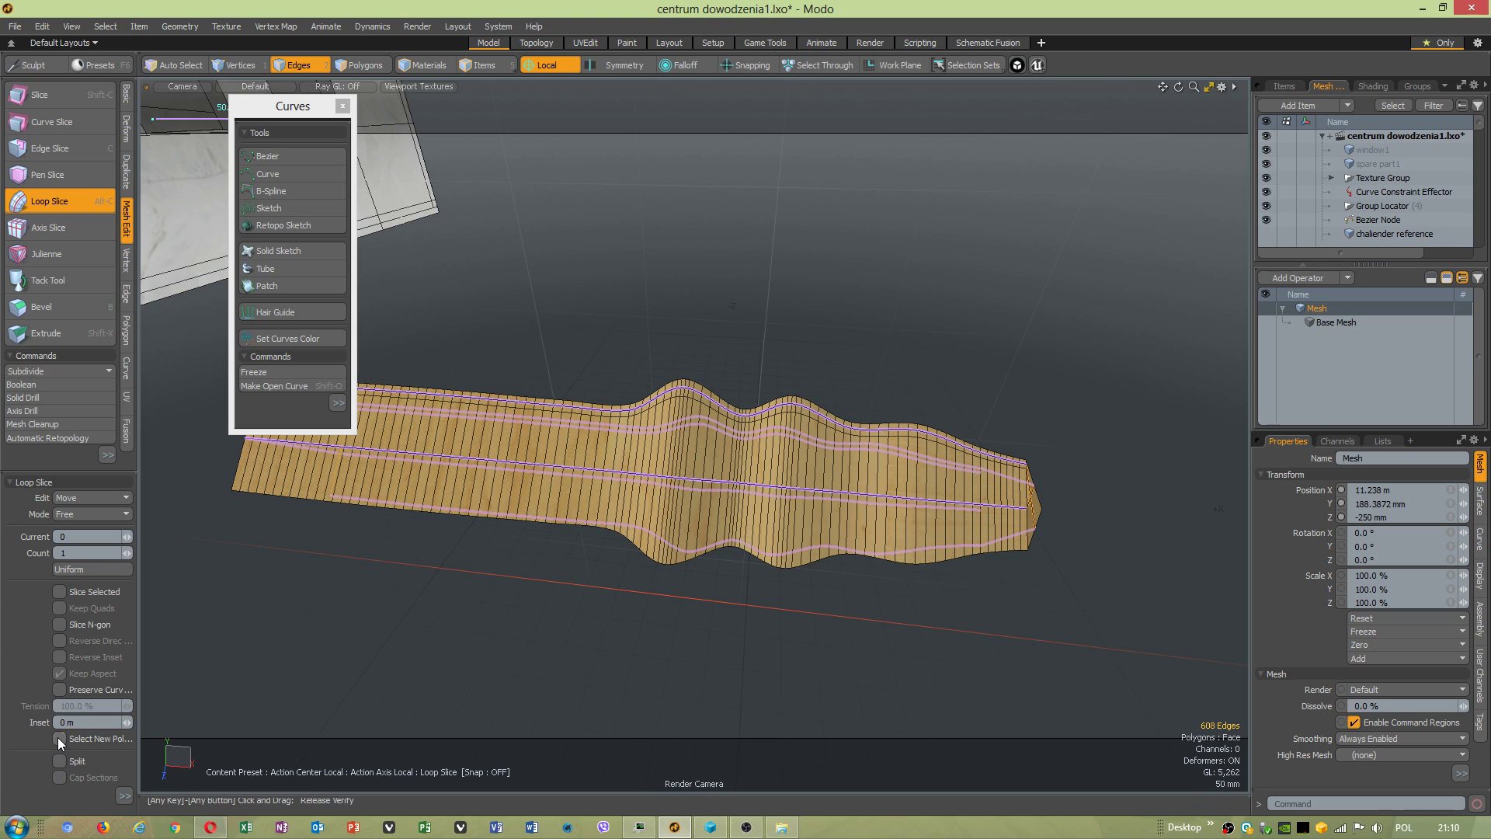
{"action": "left_click", "coordinate": [71, 594]}
{"action": "left_click_drag", "start_coordinate": [629, 525], "coordinate": [365, 543], "text": "alt"}
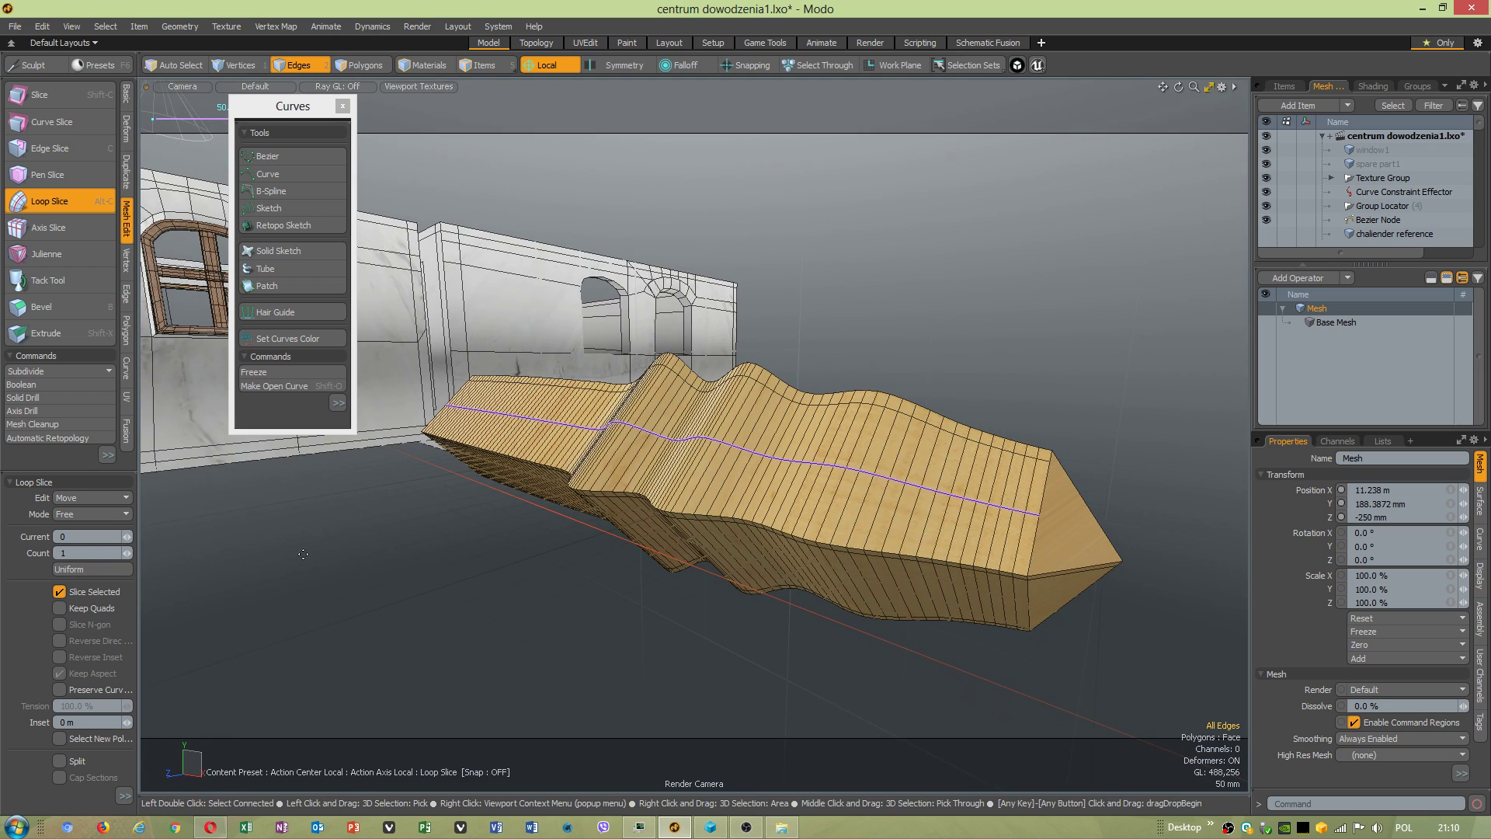
{"action": "left_click_drag", "start_coordinate": [626, 441], "coordinate": [592, 472]}
{"action": "key", "text": "space"}
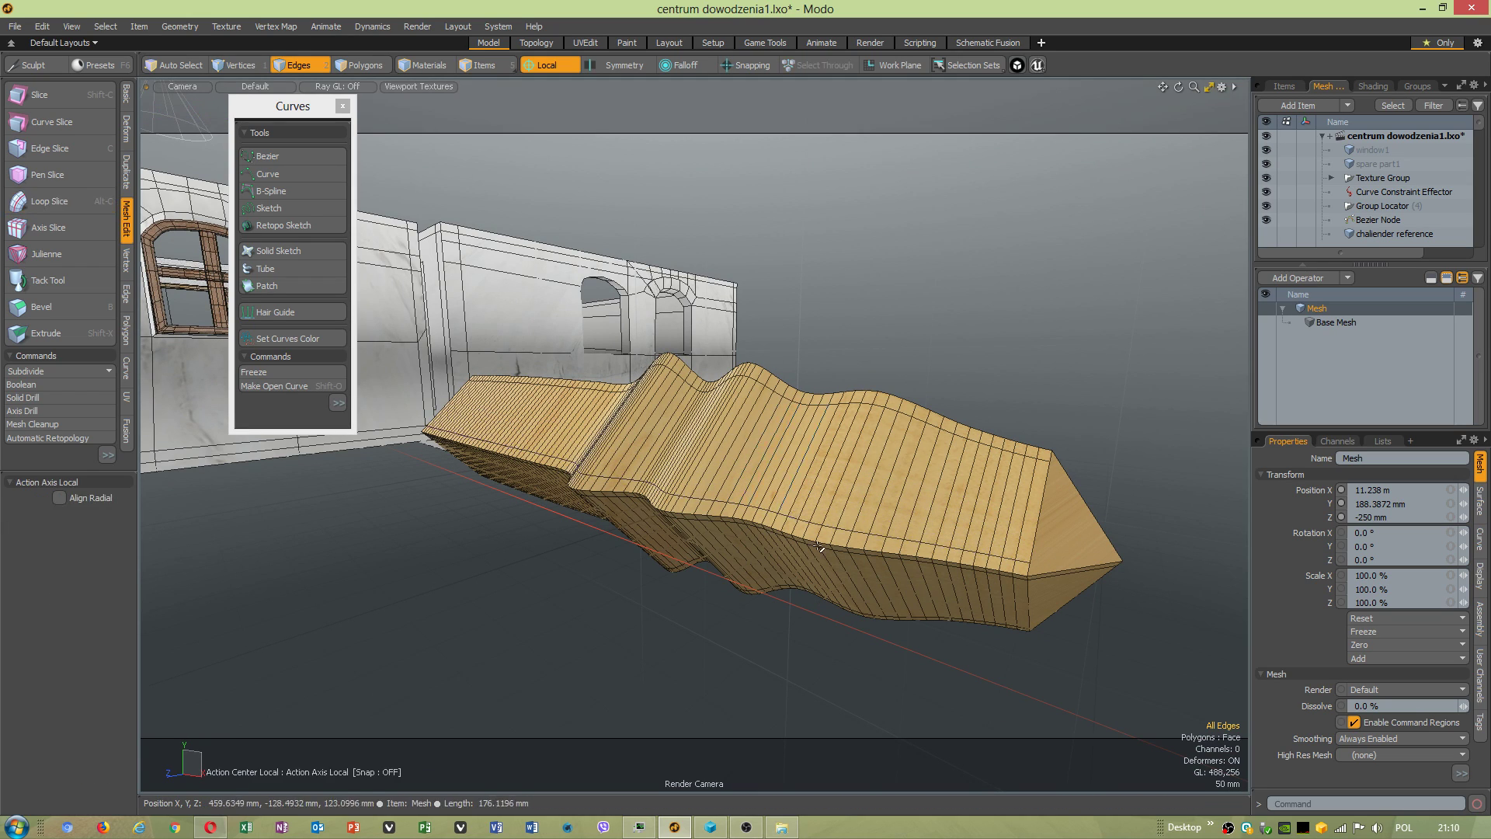
Edge slice one pyramid face from its base edge near both corners up to the tip.
{"action": "left_click_drag", "start_coordinate": [765, 440], "coordinate": [902, 593], "text": "alt"}
{"action": "key", "text": "space"}
{"action": "double_click", "coordinate": [902, 592]}
{"action": "key", "text": "space"}
{"action": "left_click", "coordinate": [962, 490]}
{"action": "key", "text": "c"}
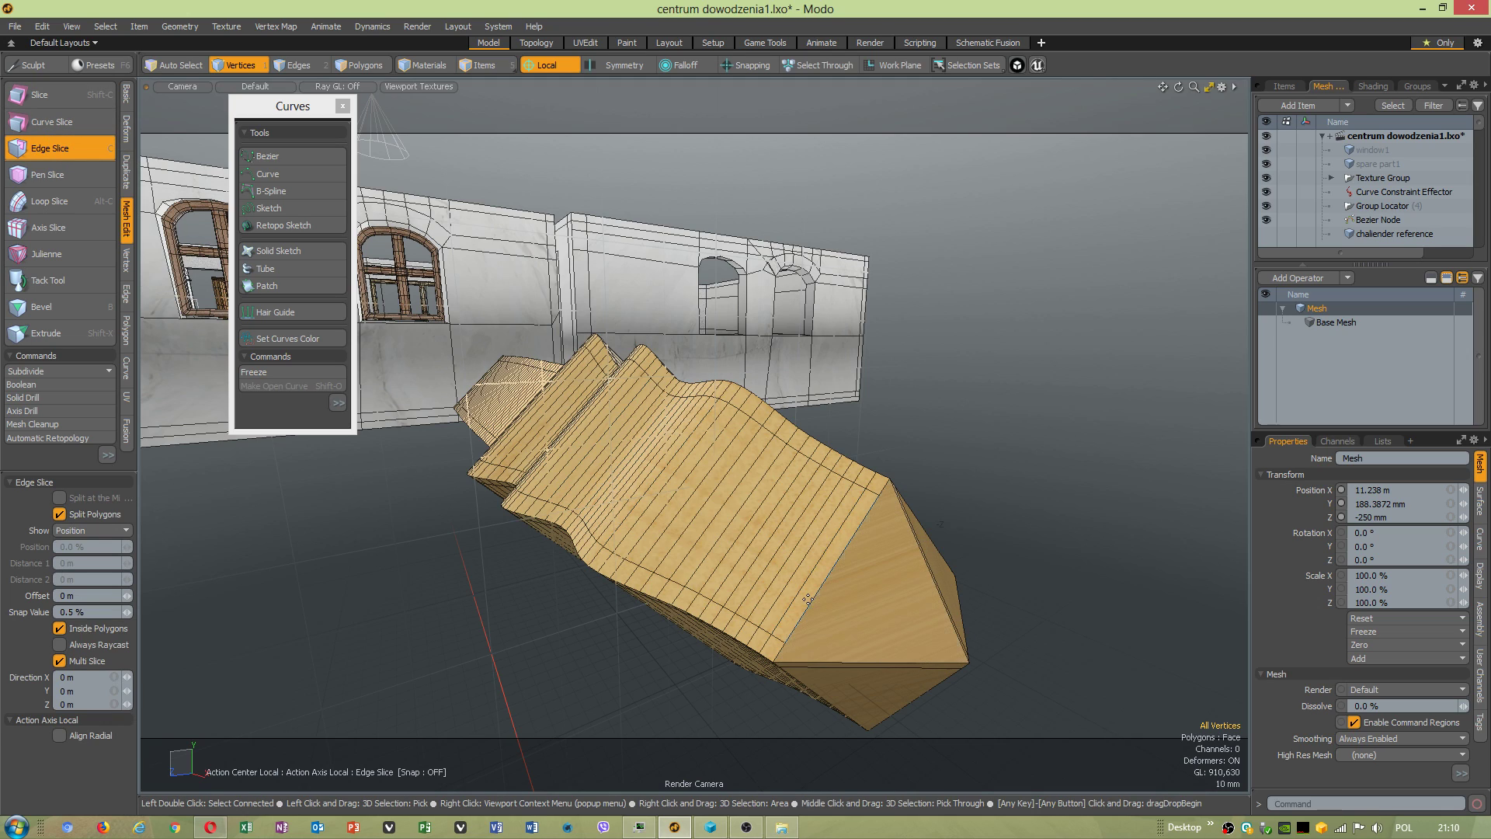
{"action": "left_click", "coordinate": [786, 640]}
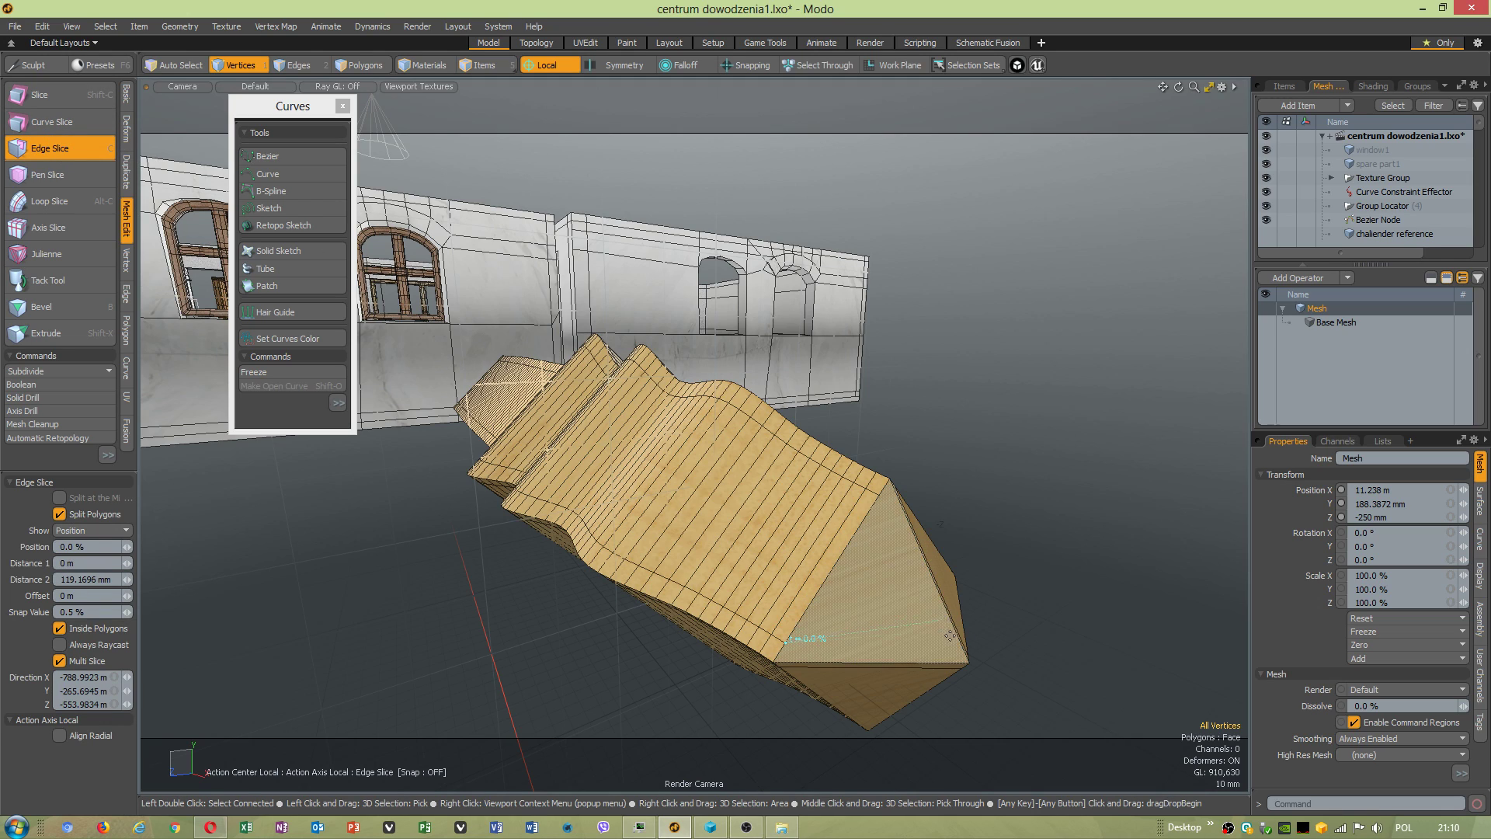
{"action": "left_click", "coordinate": [967, 662]}
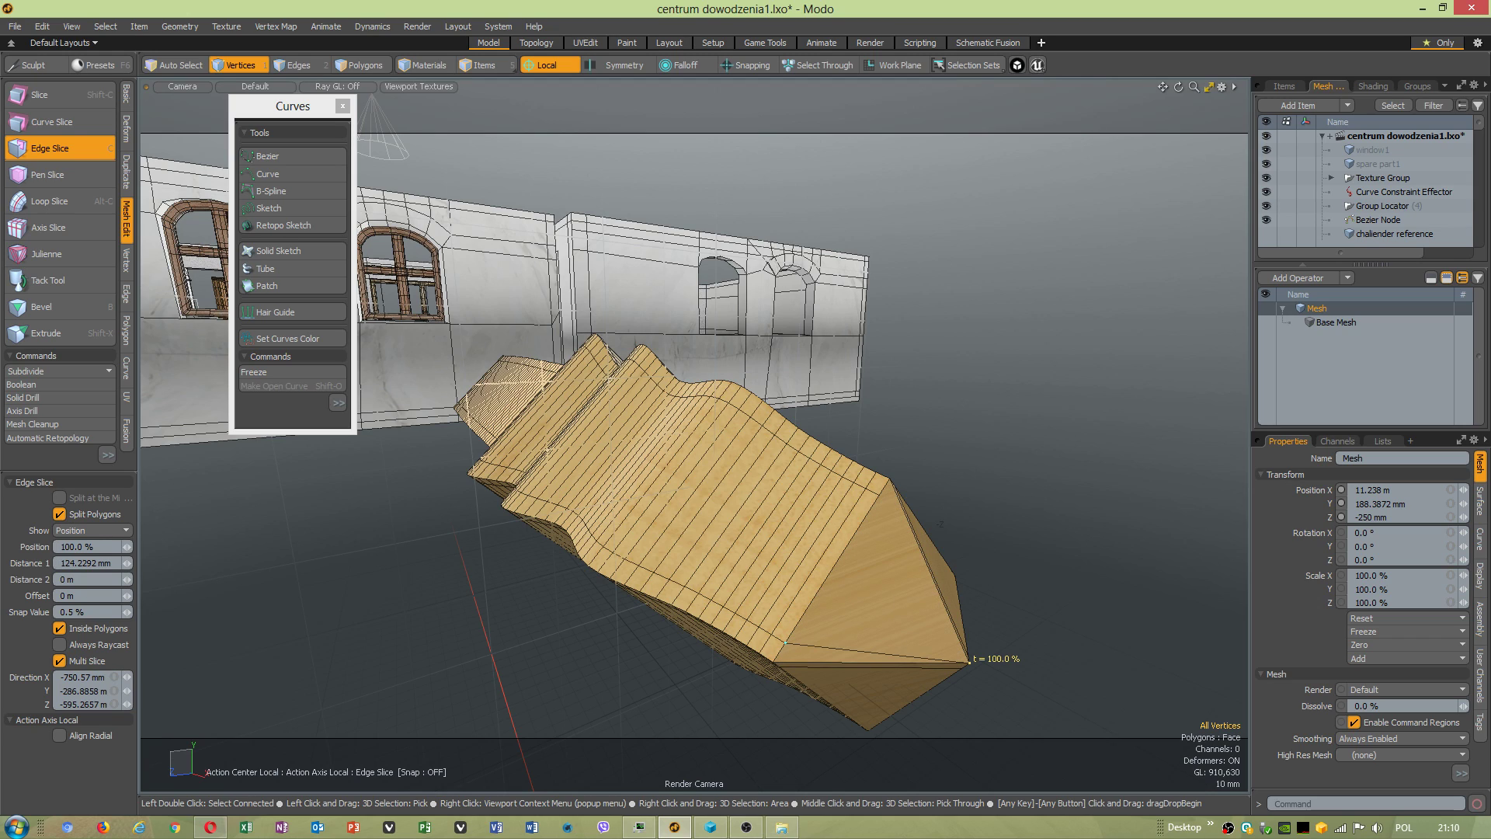
{"action": "key", "text": "space"}
{"action": "key", "text": "c"}
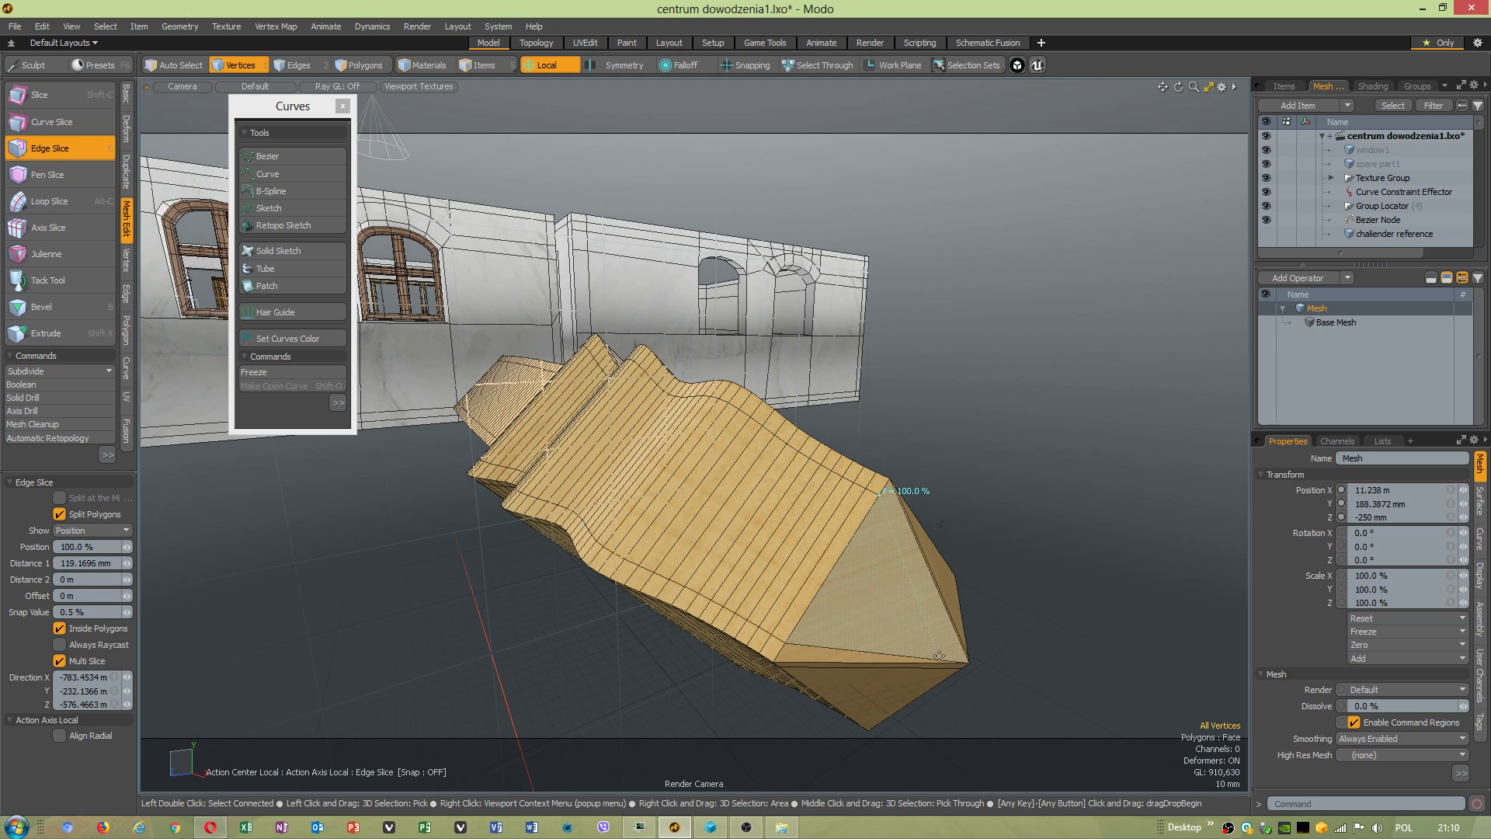
{"action": "key", "text": "space"}
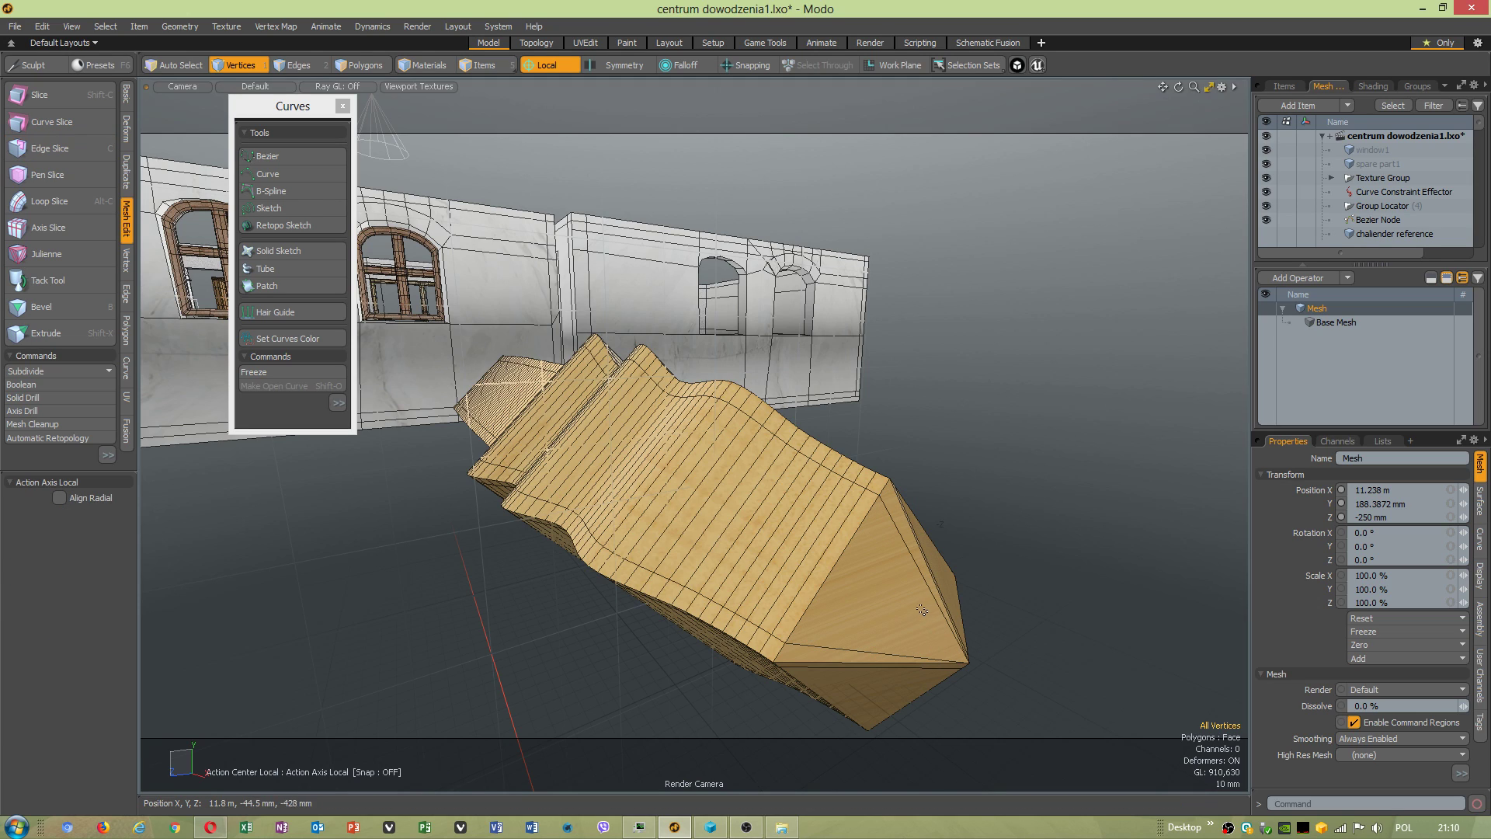
Examine the pyramid tip and the whole post with subdivision surfaces on, and turn subdivision back off.
{"action": "key", "text": "Tab"}
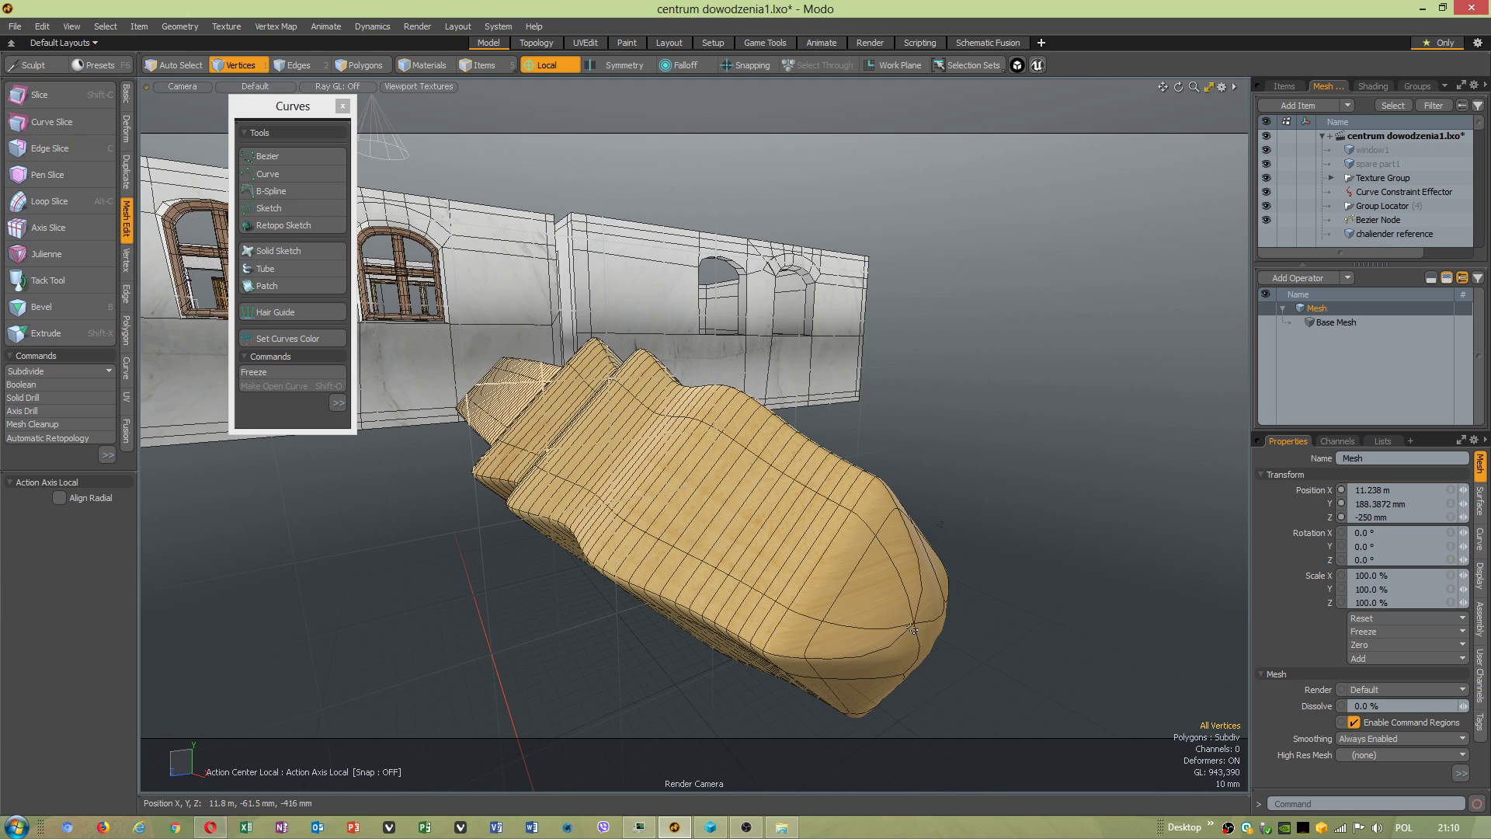
{"action": "key", "text": "Tab"}
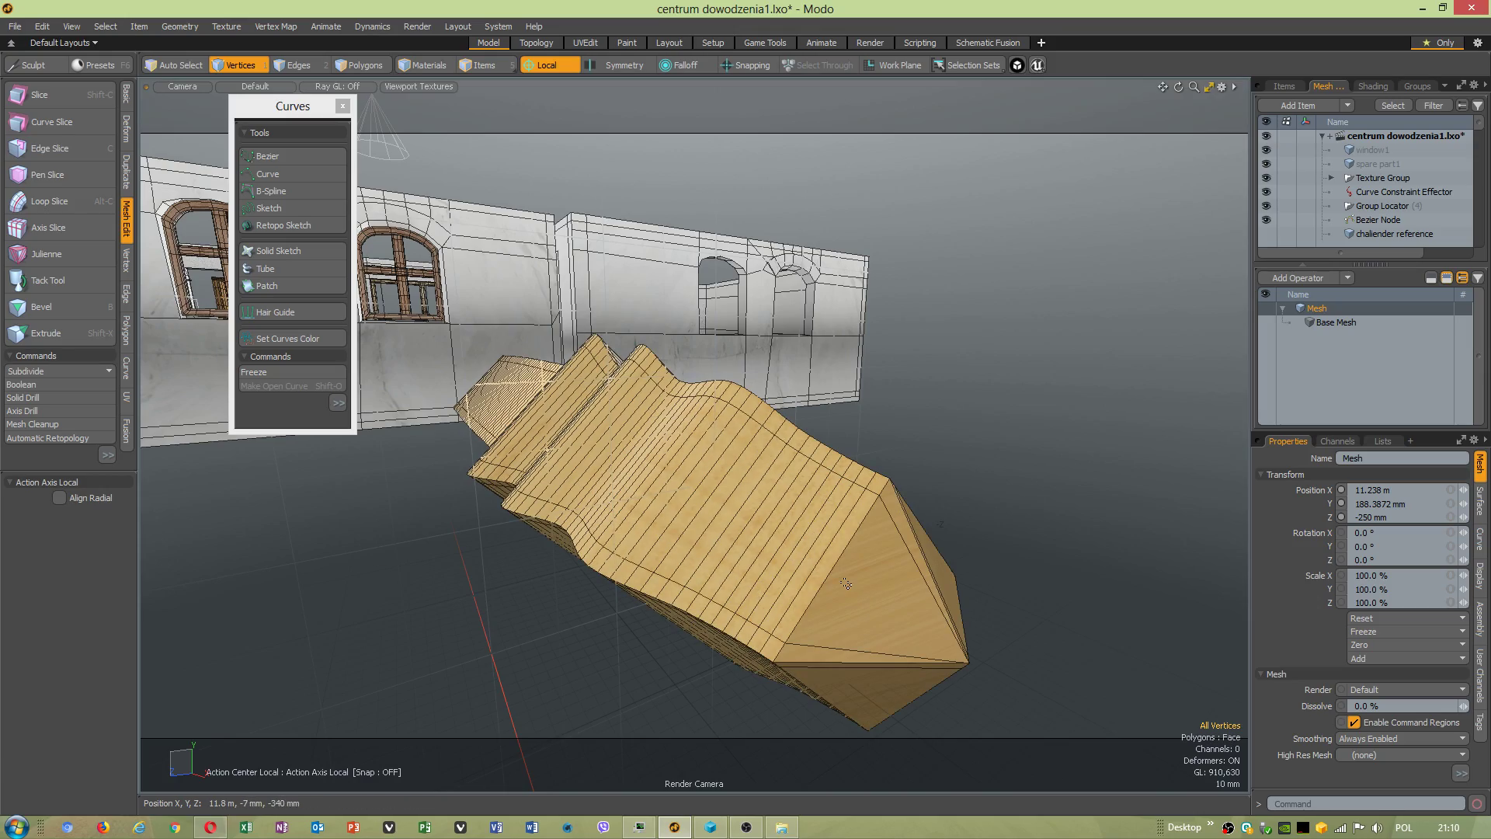
{"action": "left_click_drag", "start_coordinate": [783, 556], "coordinate": [912, 599], "text": "alt"}
{"action": "right_click_drag", "start_coordinate": [850, 578], "coordinate": [622, 549], "text": "alt"}
{"action": "left_click_drag", "start_coordinate": [622, 549], "coordinate": [777, 621], "text": "alt"}
{"action": "right_click_drag", "start_coordinate": [777, 621], "coordinate": [665, 616], "text": "alt"}
{"action": "key", "text": "Tab"}
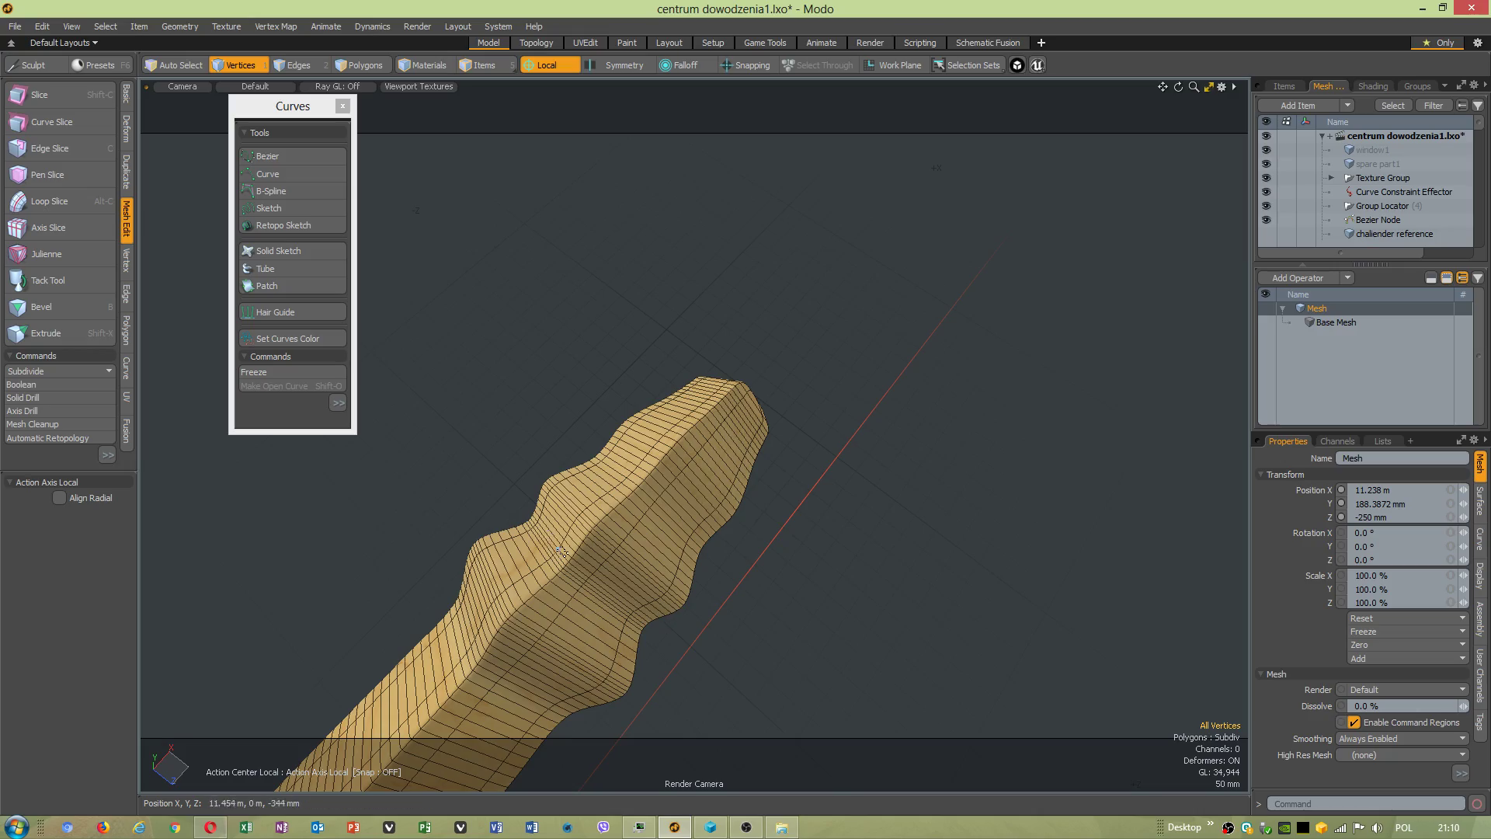
{"action": "left_click_drag", "start_coordinate": [573, 571], "coordinate": [787, 359], "text": "alt"}
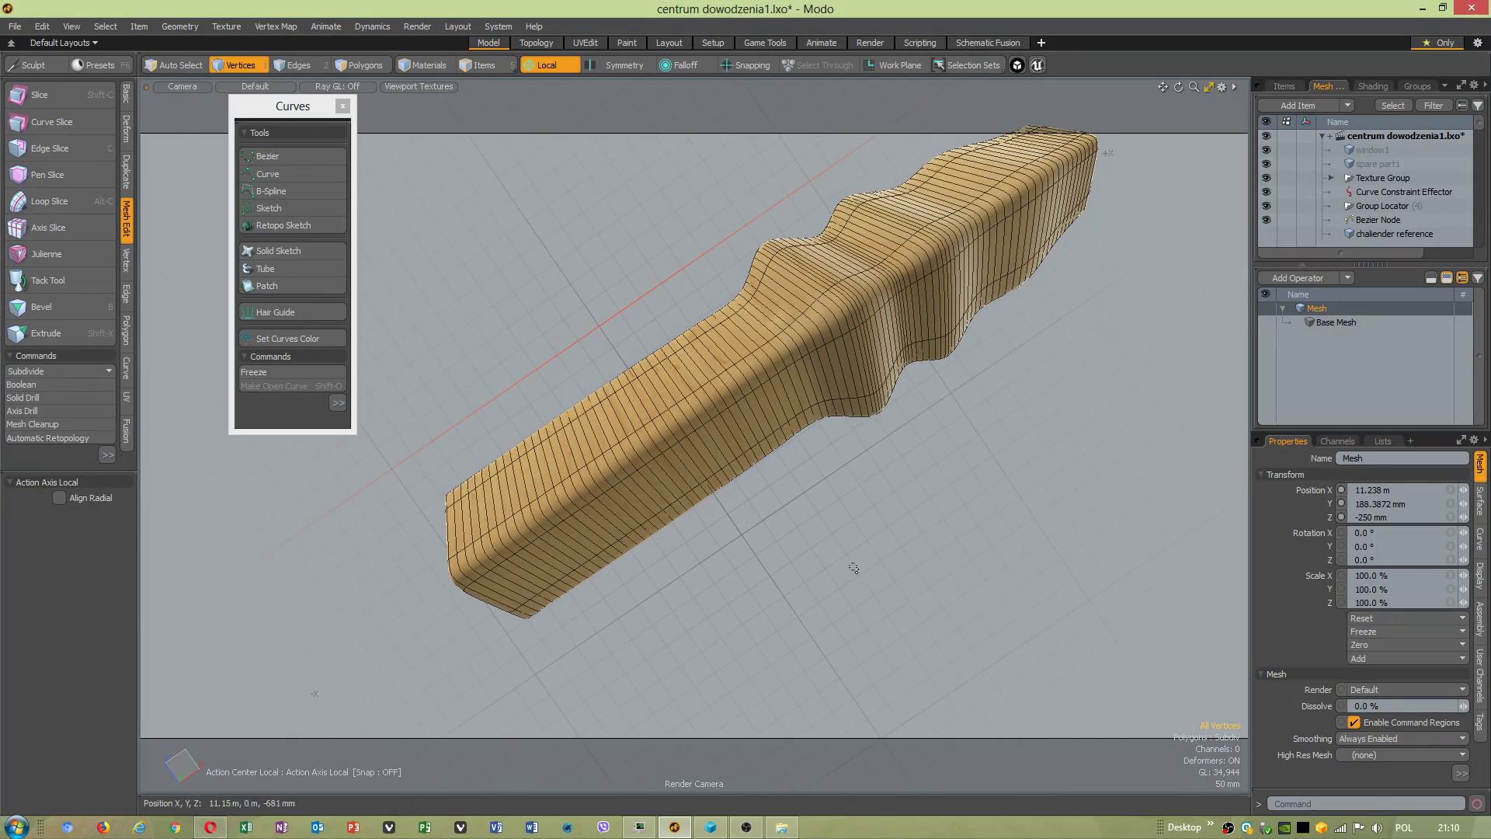
{"action": "key", "text": "Tab"}
Try to add a loop slice from a single crosswise edge on another long side of the post.
{"action": "left_click_drag", "start_coordinate": [814, 517], "coordinate": [790, 494], "text": "alt"}
{"action": "key", "text": "2"}
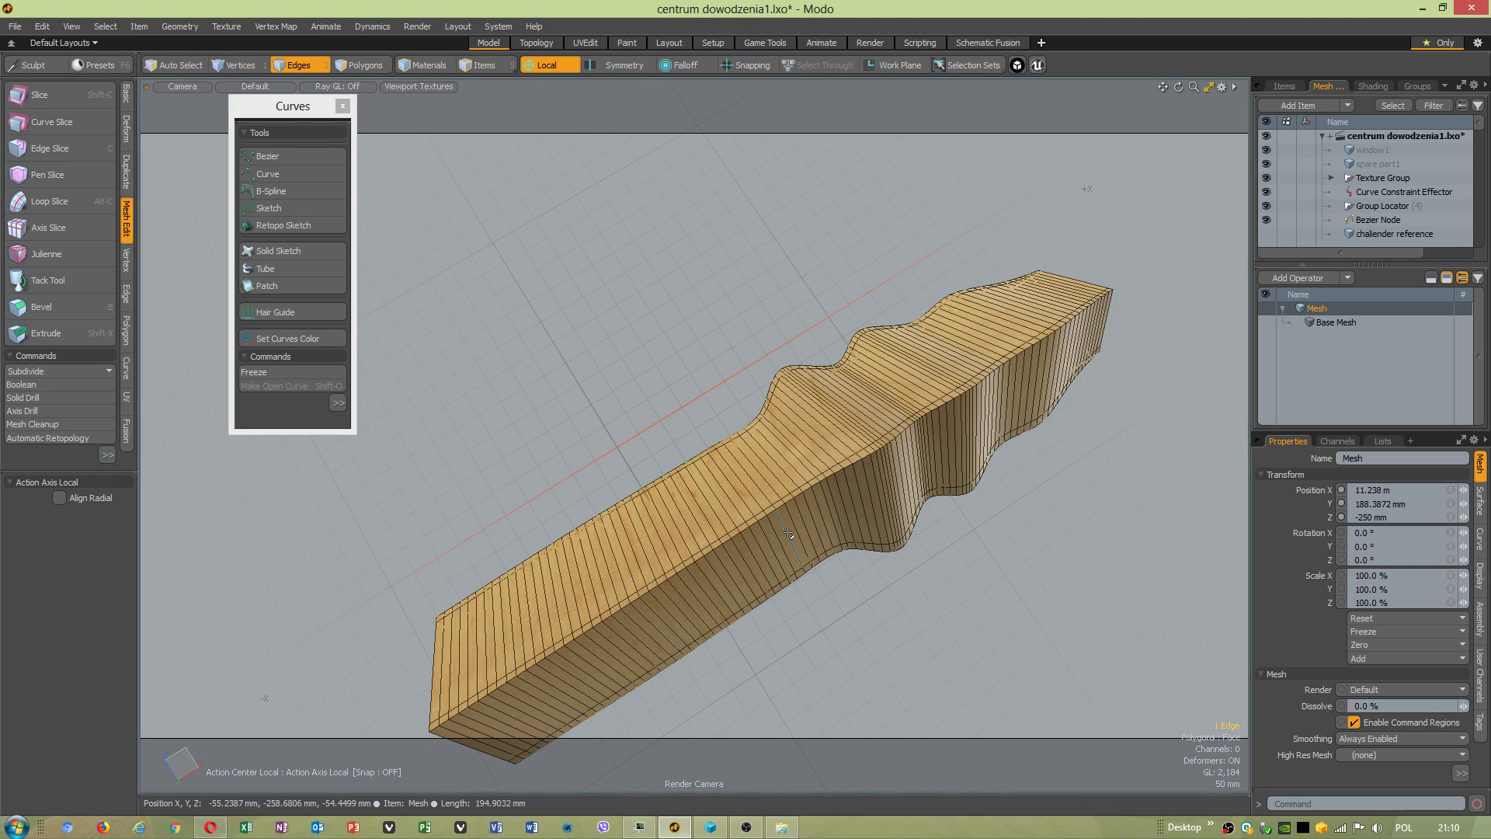
{"action": "key", "text": "alt+c"}
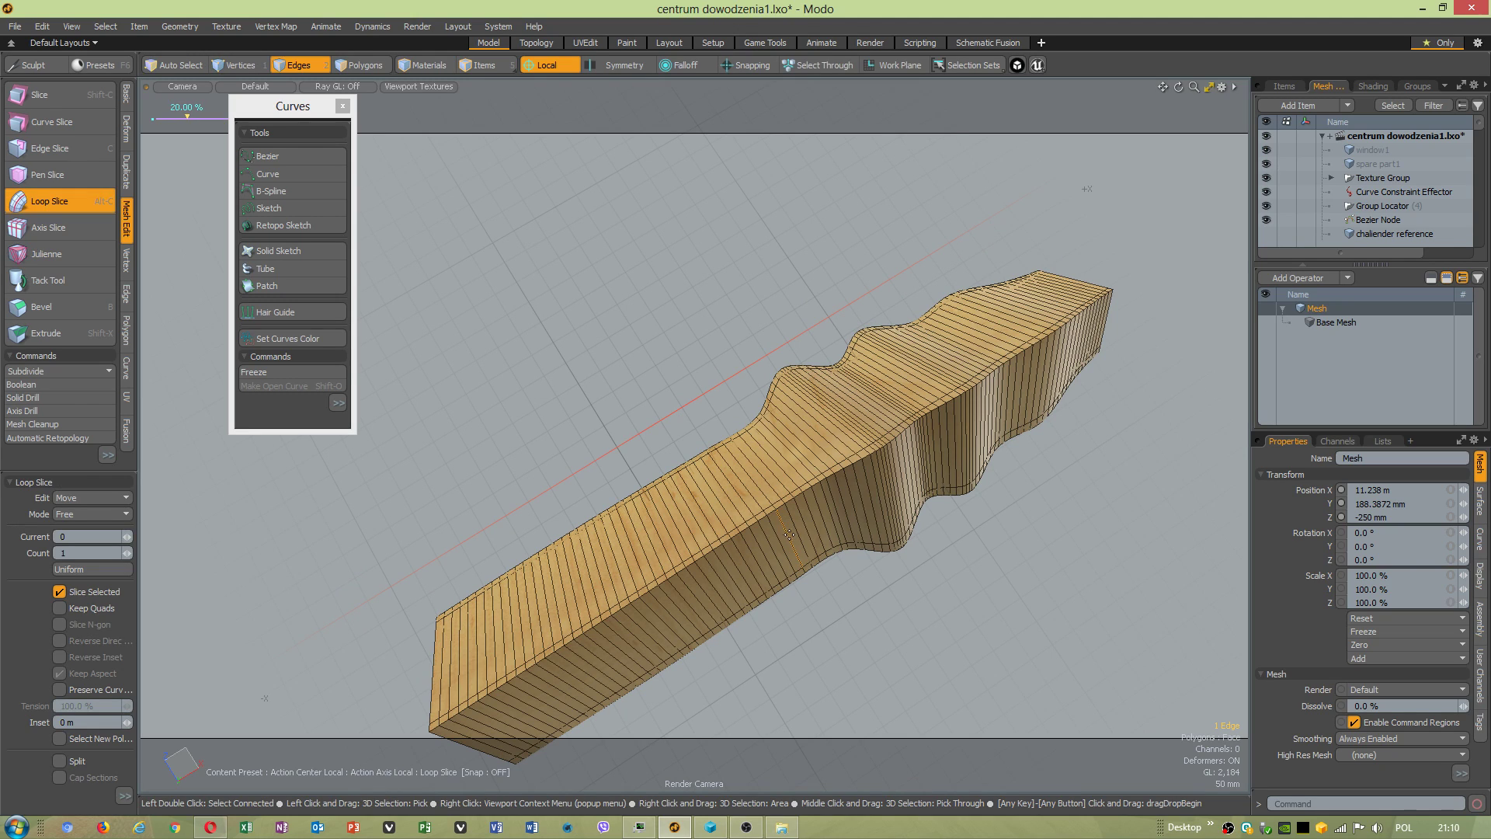
{"action": "key", "text": "space"}
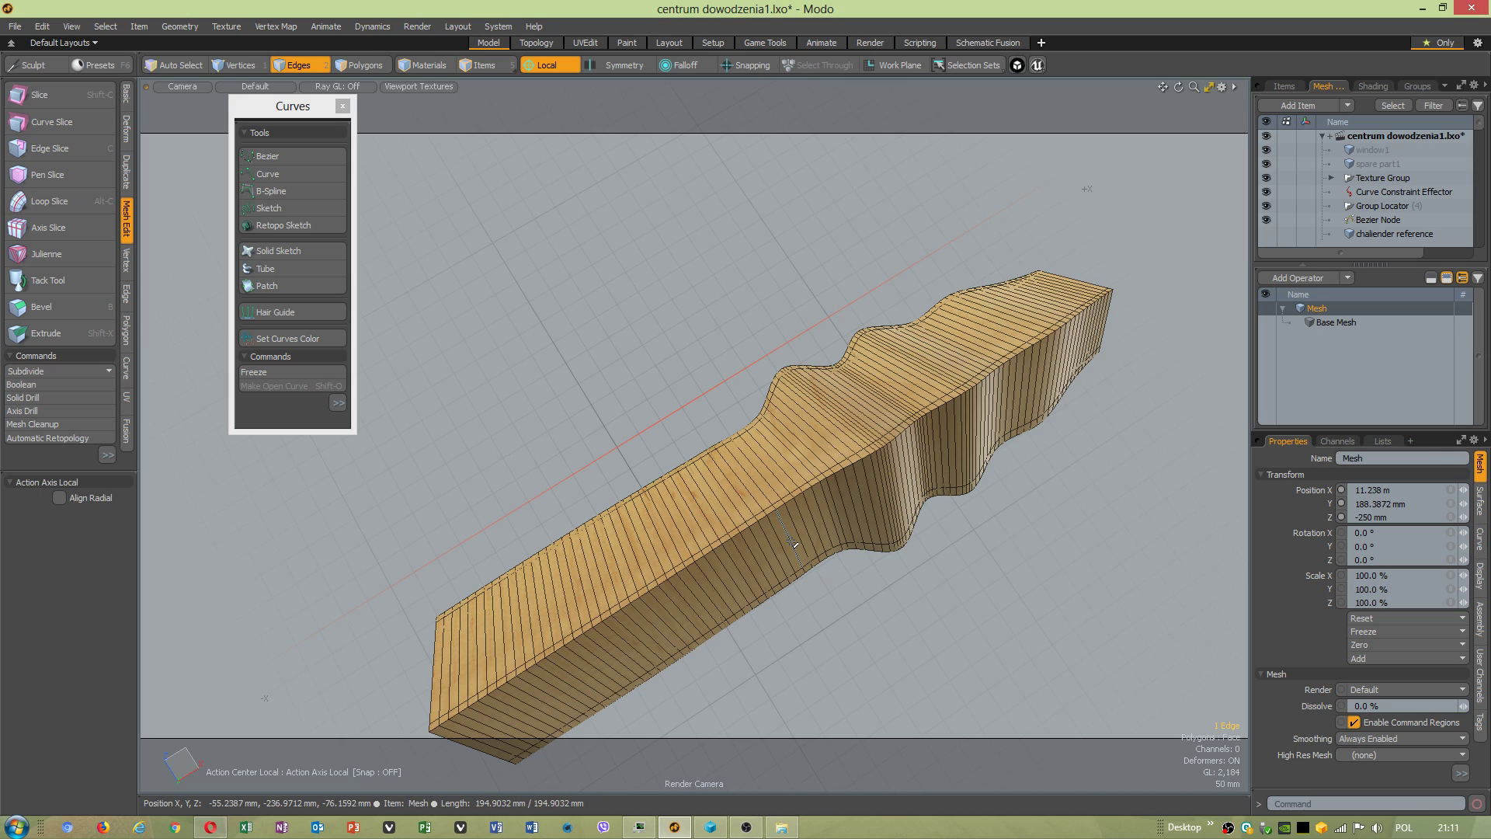
{"action": "key", "text": "alt+c"}
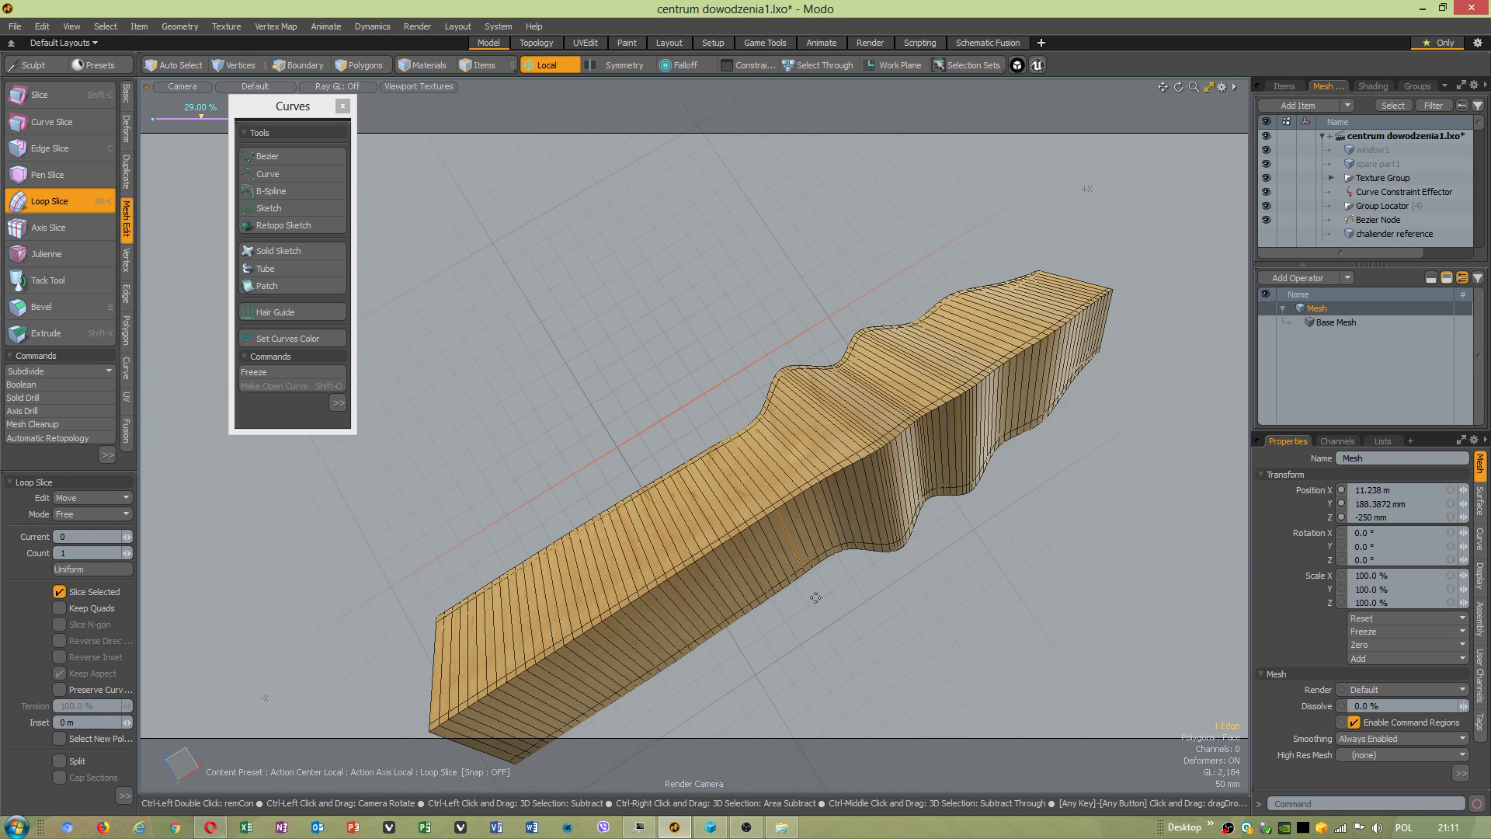
{"action": "key", "text": "space"}
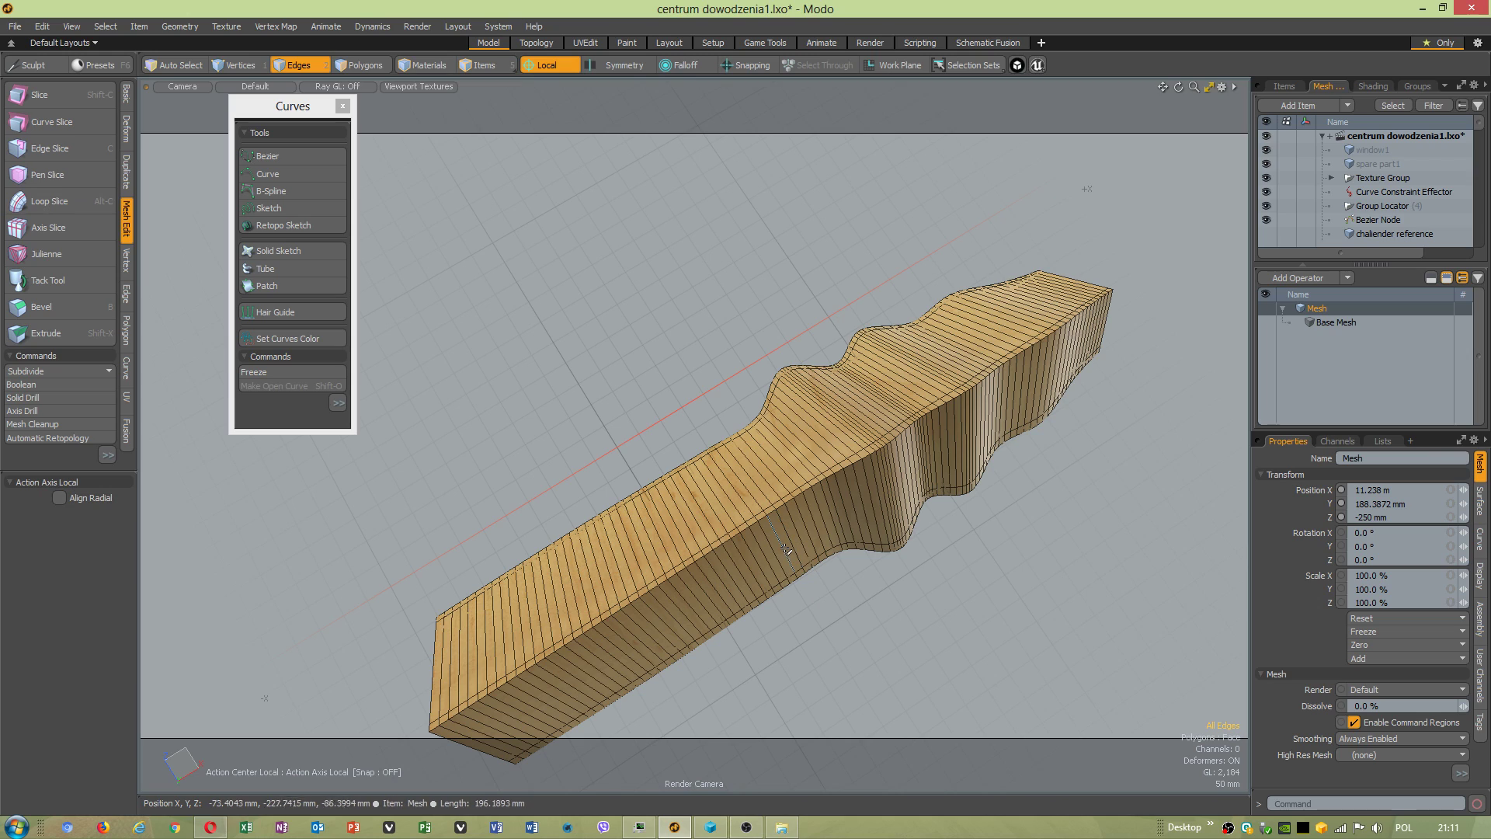
{"action": "key", "text": "alt+c"}
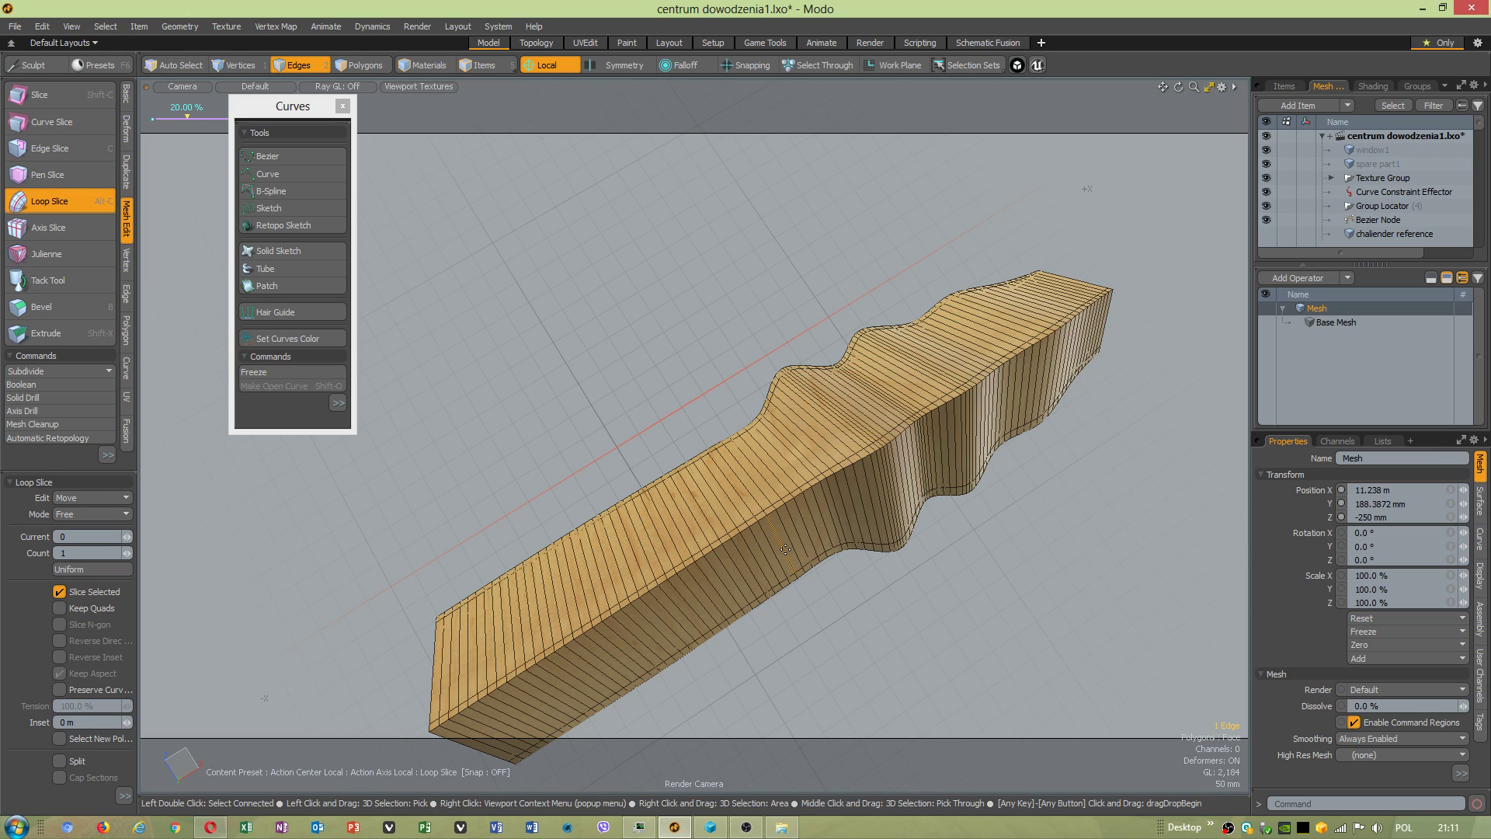
{"action": "key", "text": "space"}
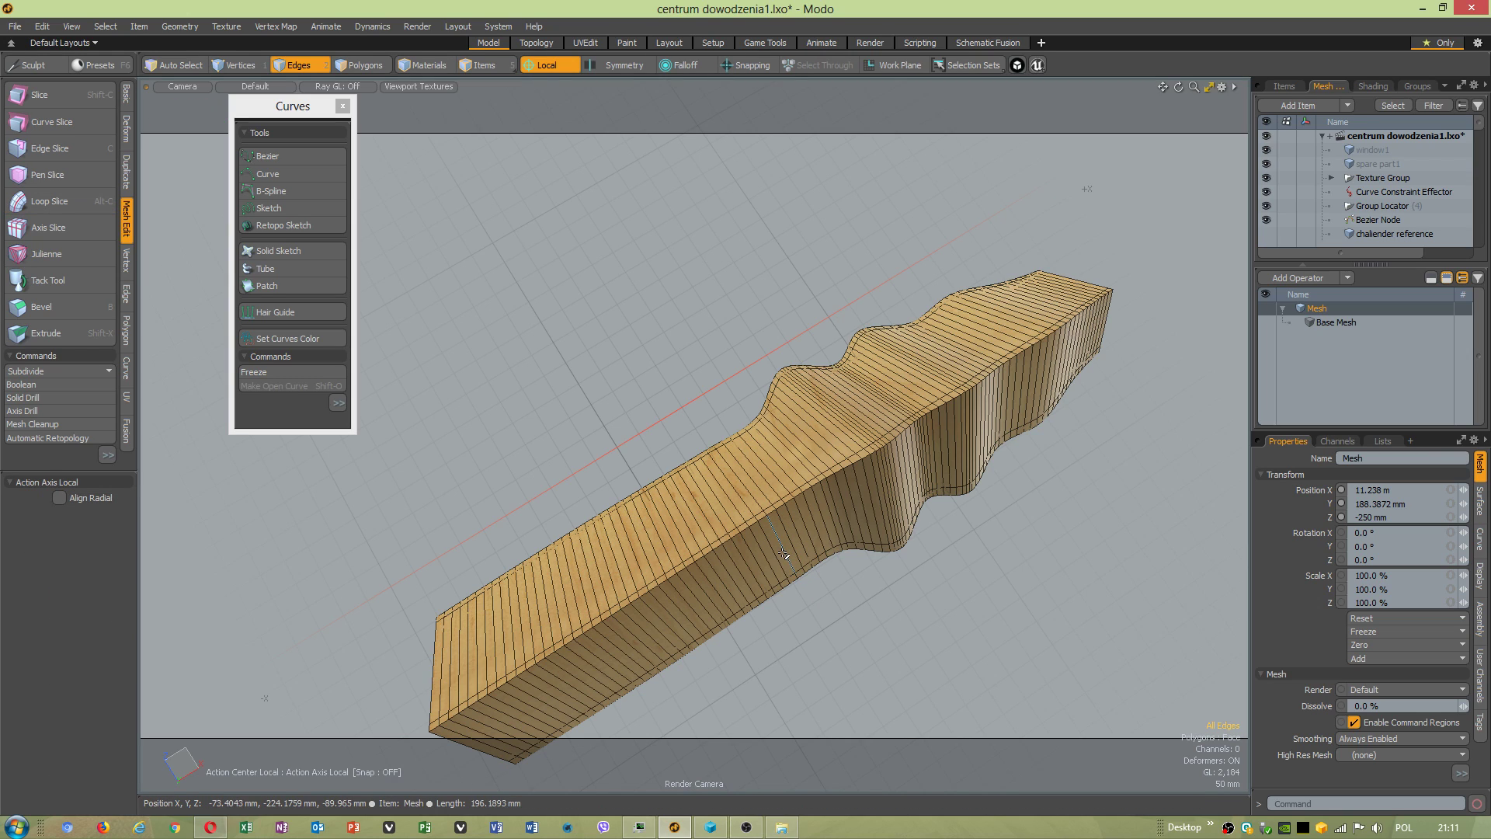
{"action": "left_click", "coordinate": [49, 201]}
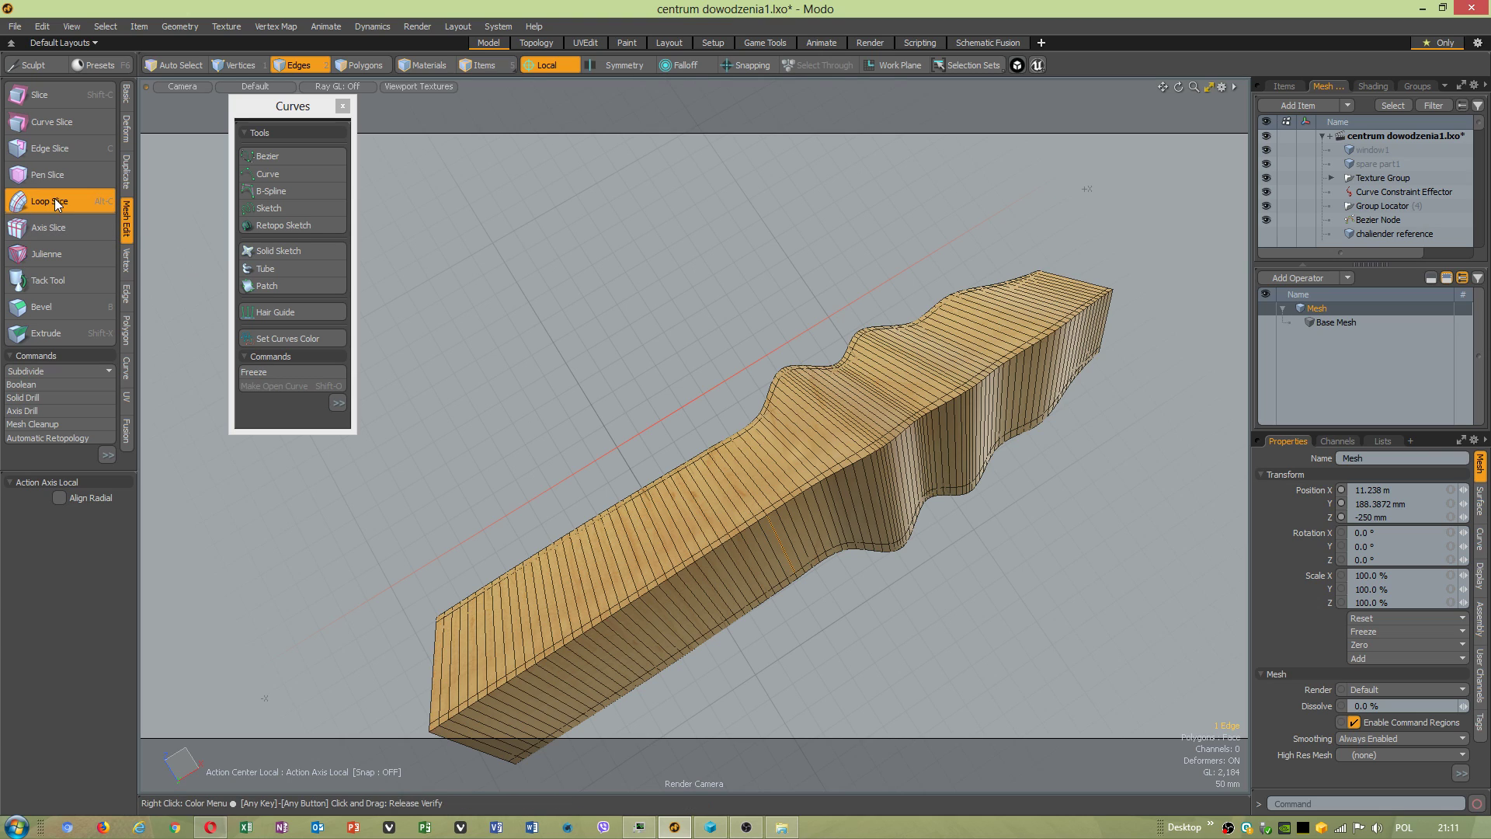
{"action": "left_click_drag", "start_coordinate": [732, 571], "coordinate": [722, 570]}
{"action": "key", "text": "space"}
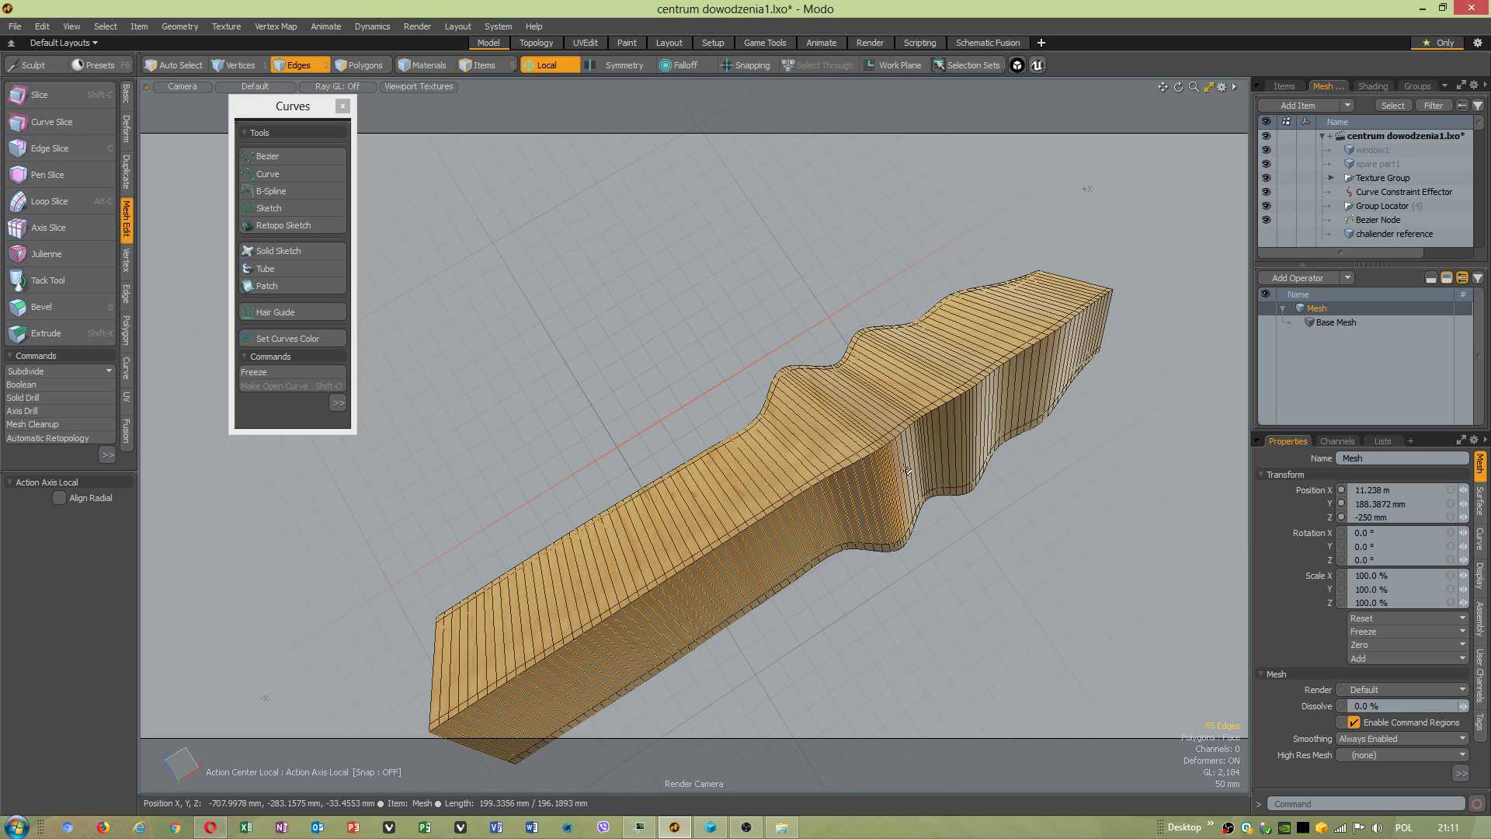
Select the crosswise edges along the post's unsliced long side and loop slice it lengthwise near its corner.
{"action": "left_click_drag", "start_coordinate": [934, 440], "coordinate": [1005, 388]}
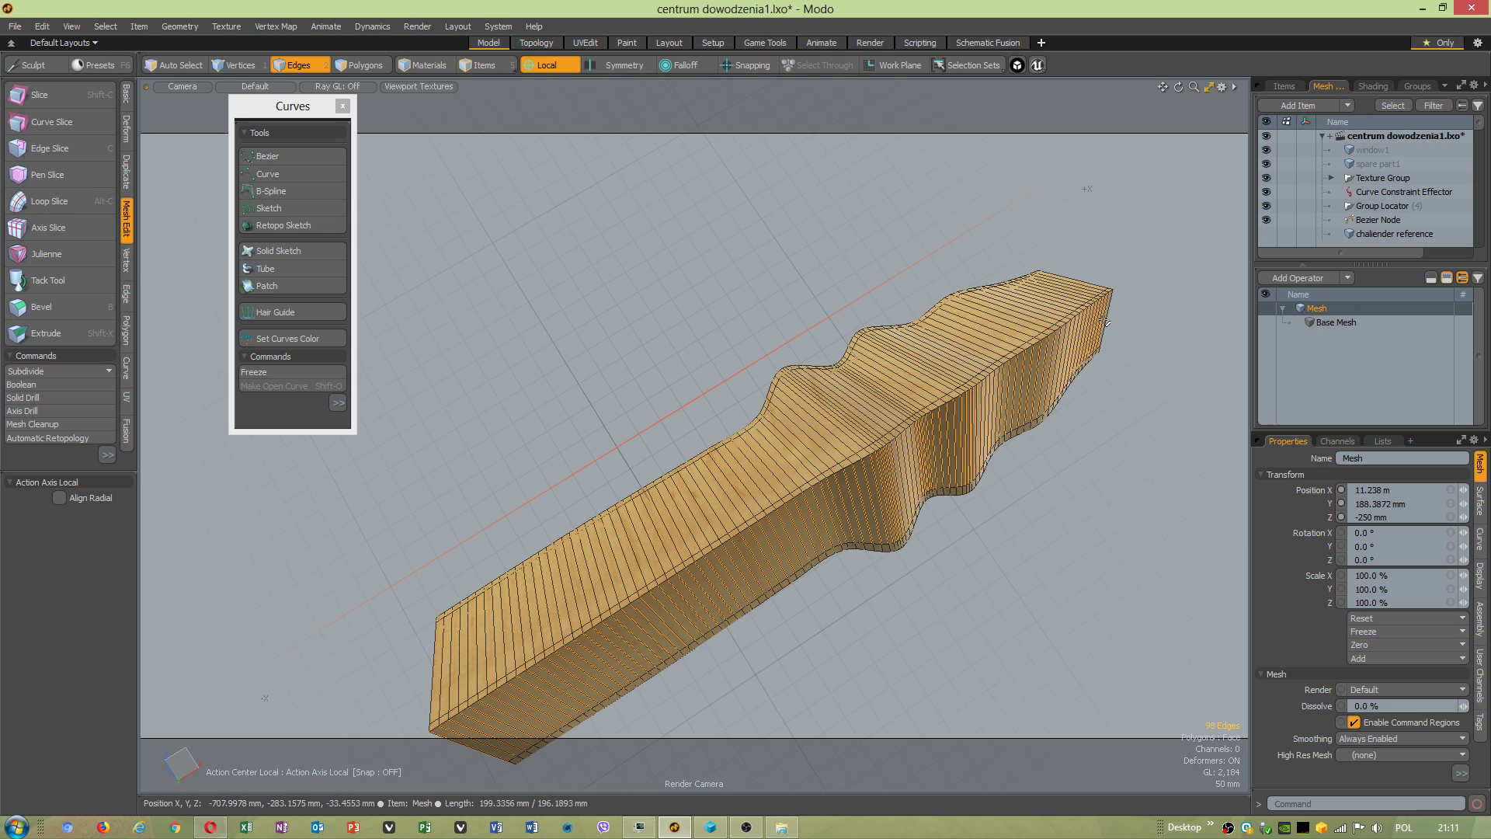
{"action": "left_click", "coordinate": [62, 210]}
{"action": "left_click_drag", "start_coordinate": [678, 646], "coordinate": [802, 646]}
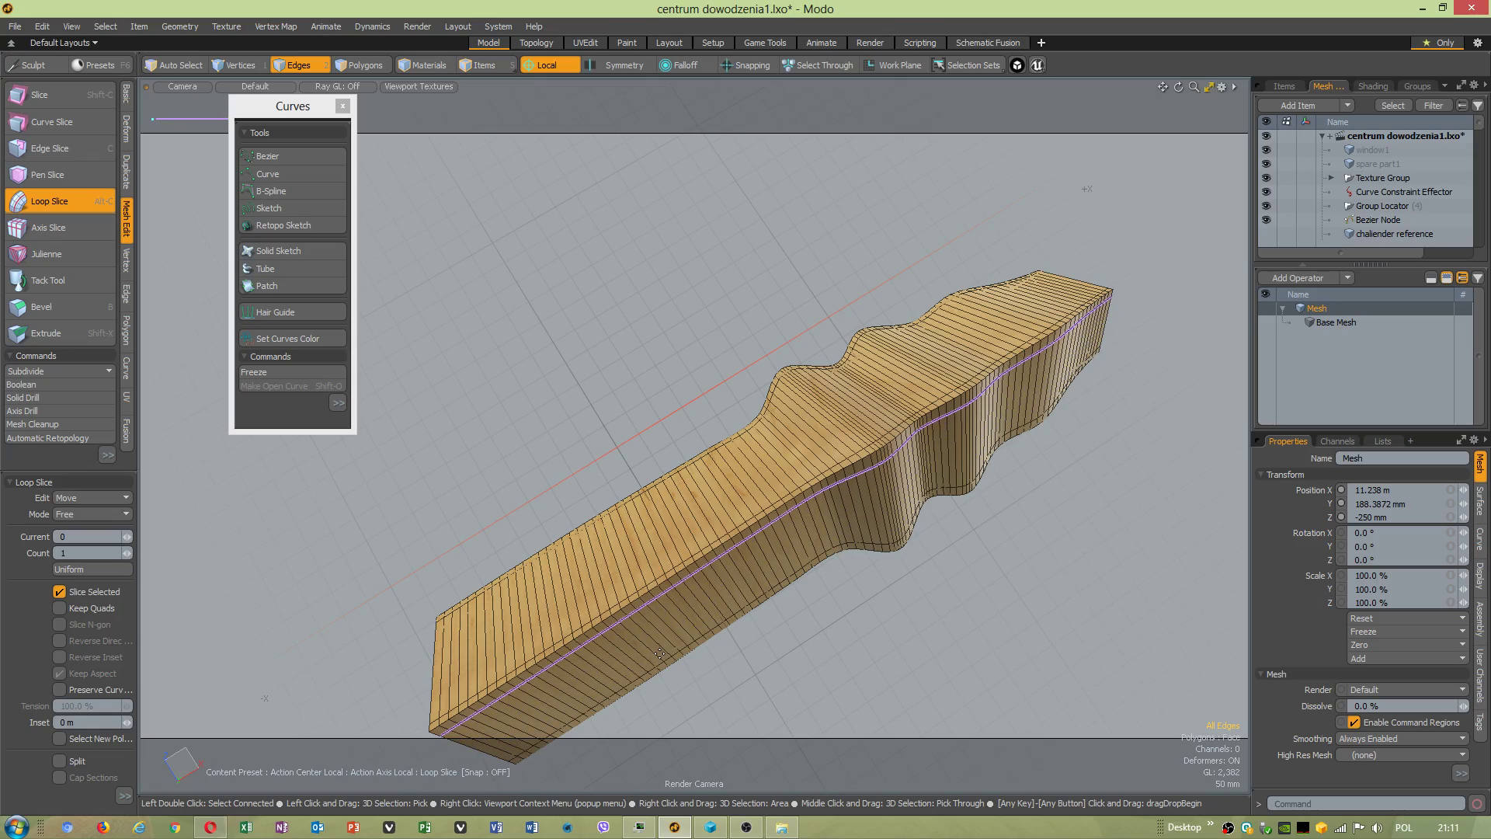
{"action": "left_click_drag", "start_coordinate": [658, 652], "coordinate": [712, 404], "text": "alt"}
{"action": "right_click_drag", "start_coordinate": [712, 404], "coordinate": [744, 387], "text": "alt"}
{"action": "key", "text": "space"}
Edge slice another pyramid face from near both base corners up to the tip.
{"action": "key", "text": "c"}
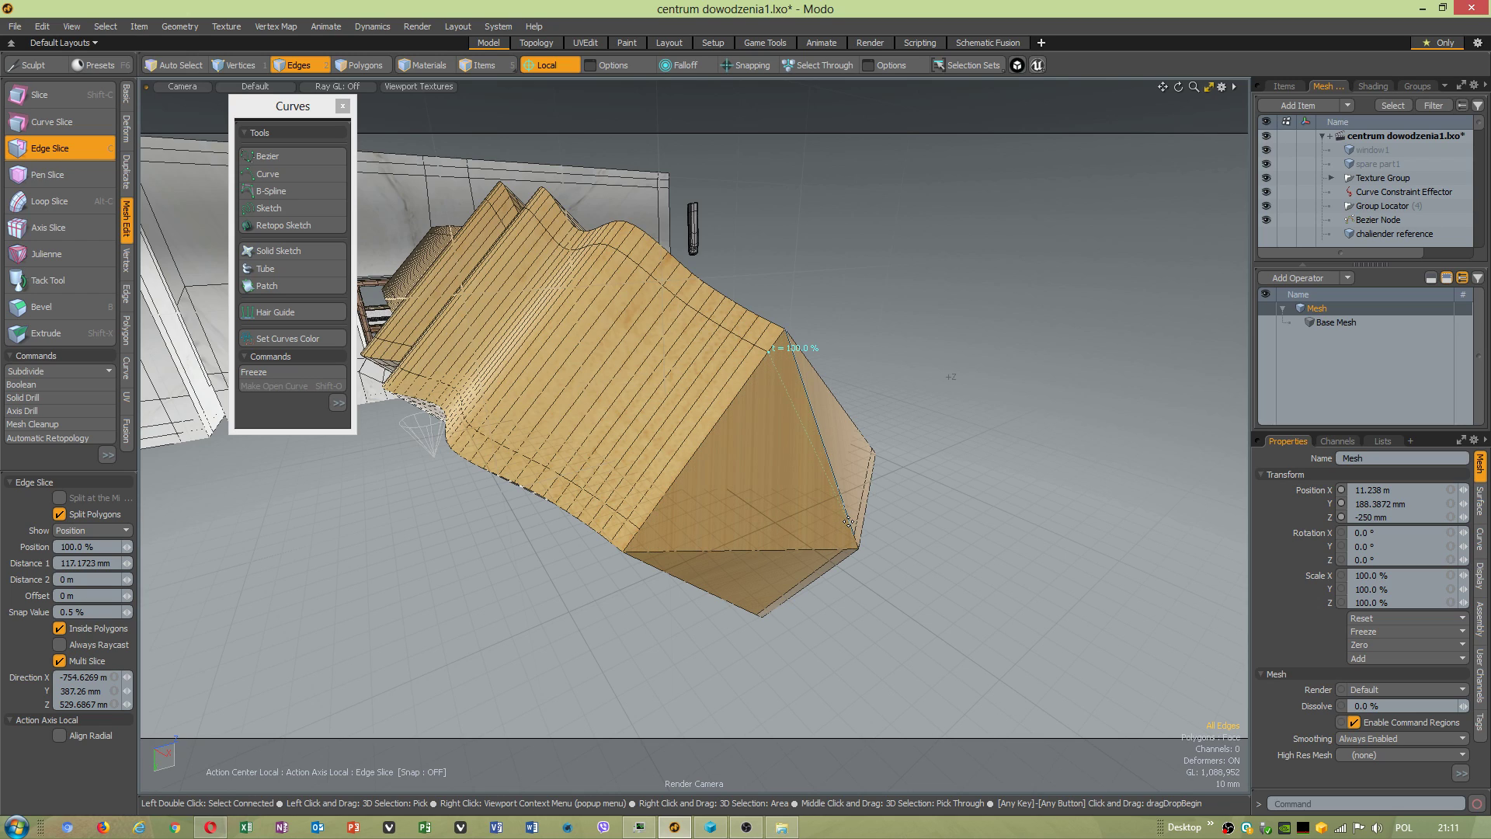
{"action": "key", "text": "space"}
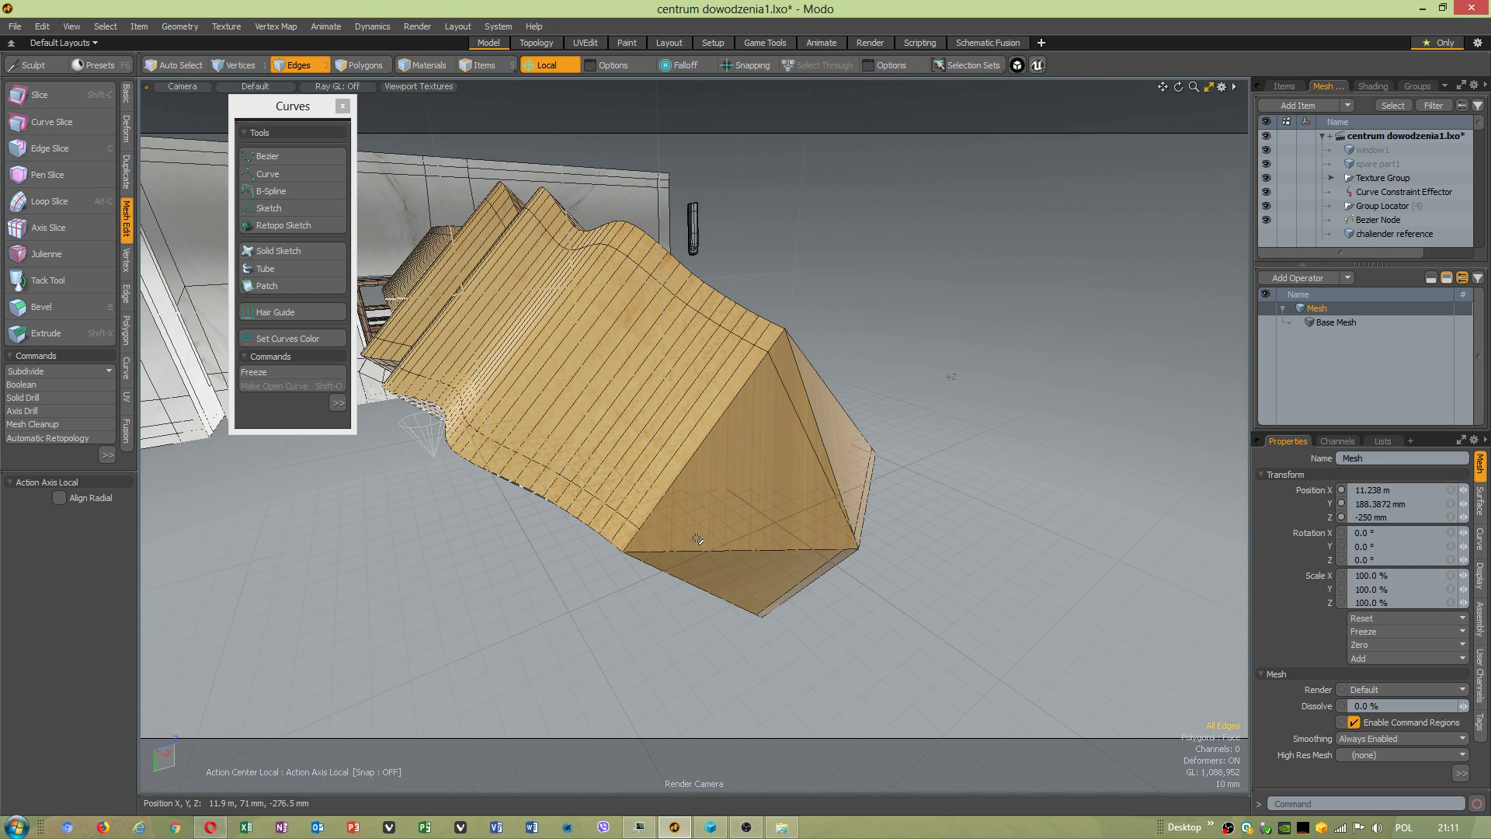
{"action": "key", "text": "c"}
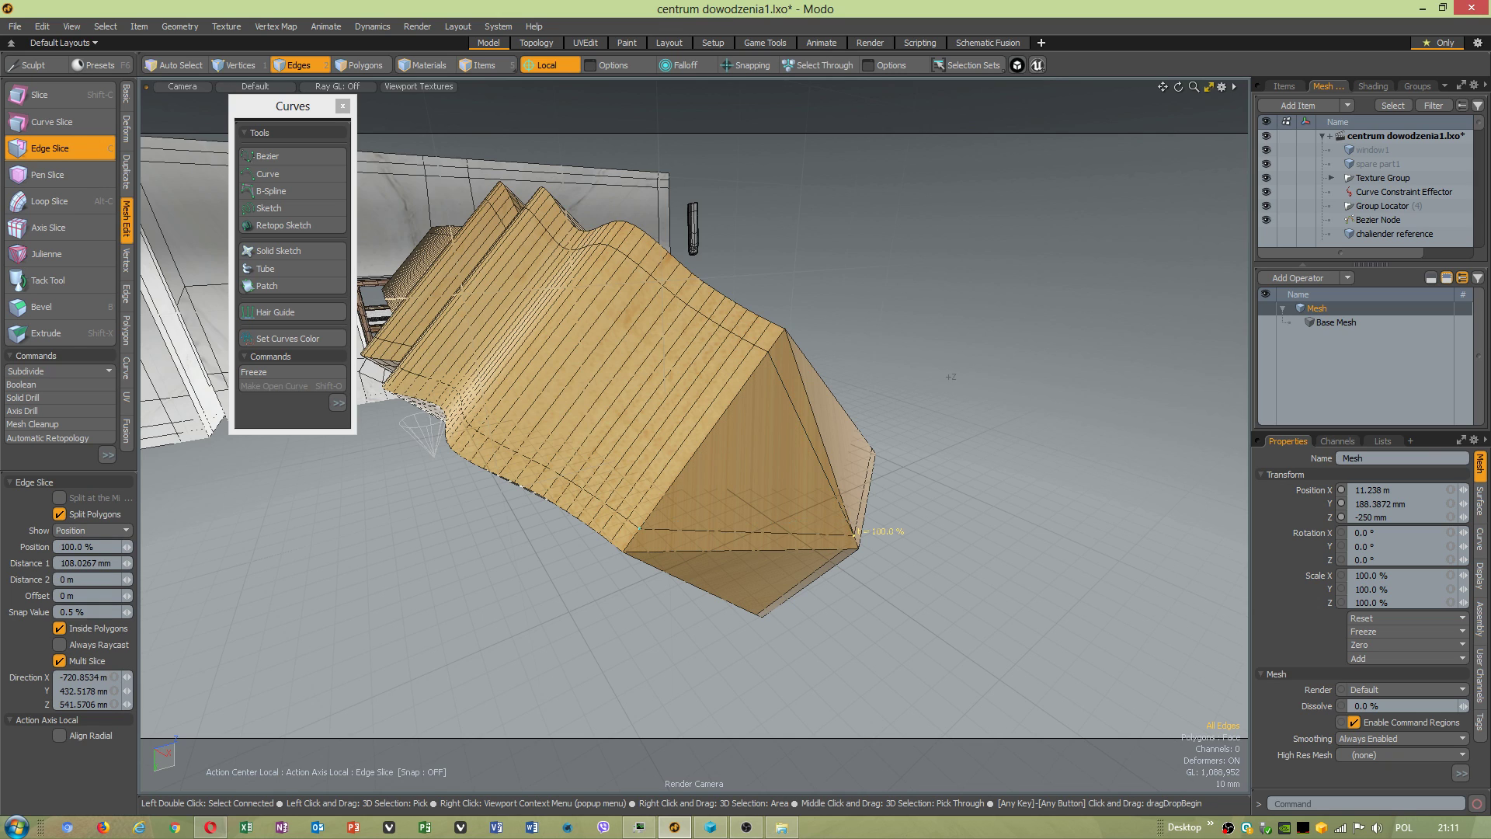
{"action": "key", "text": "space"}
Select the stray vertices around the pyramid tip and merge them into a single point with the Merge Tool.
{"action": "left_click_drag", "start_coordinate": [860, 541], "coordinate": [754, 527], "text": "alt"}
{"action": "right_click_drag", "start_coordinate": [754, 526], "coordinate": [832, 520], "text": "alt"}
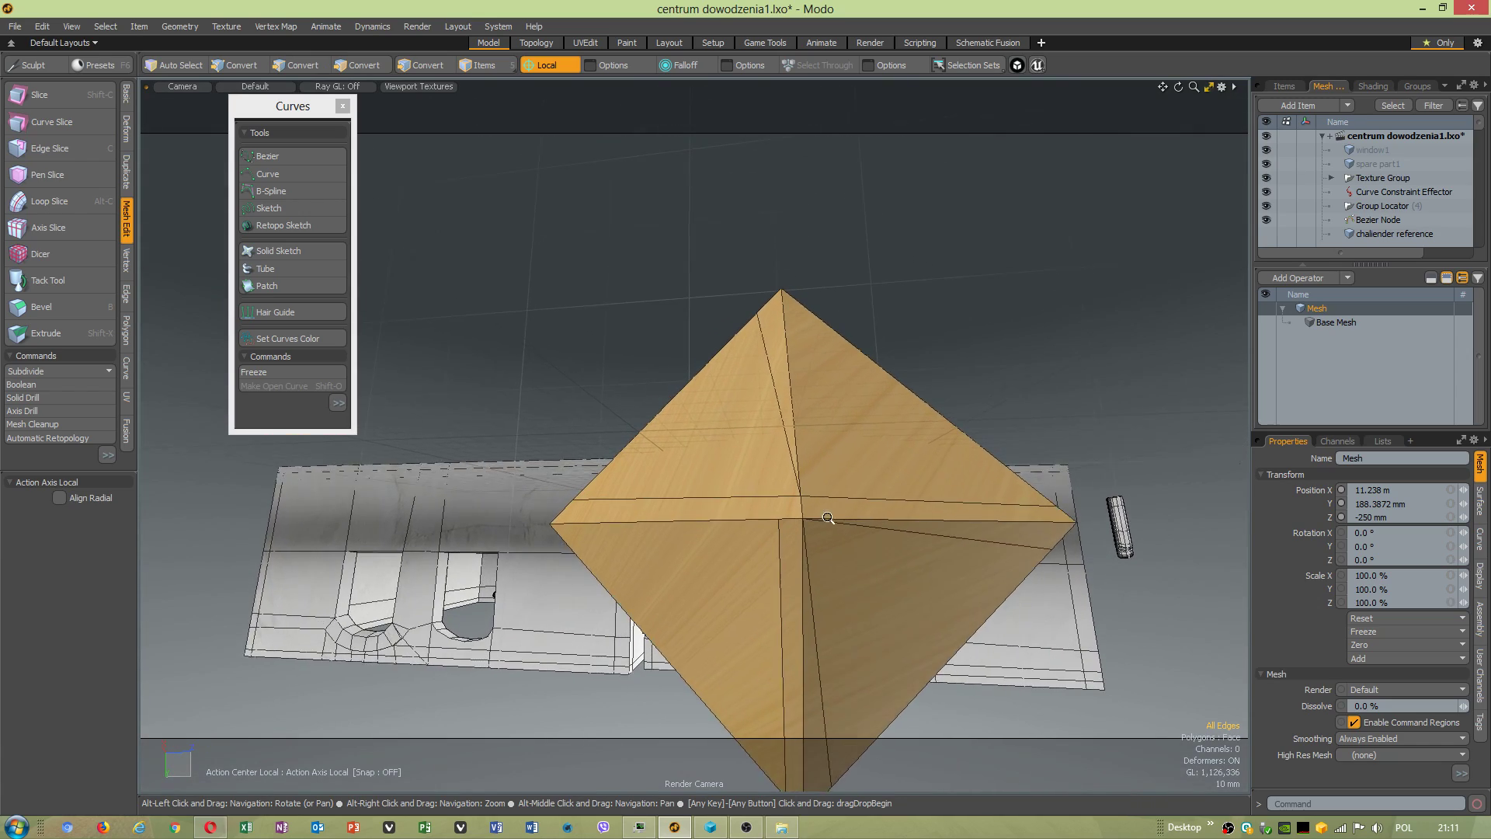
{"action": "left_click_drag", "start_coordinate": [831, 519], "coordinate": [785, 510], "text": "alt"}
{"action": "right_click_drag", "start_coordinate": [785, 509], "coordinate": [980, 529], "text": "alt"}
{"action": "left_click_drag", "start_coordinate": [889, 529], "coordinate": [831, 566], "text": "alt"}
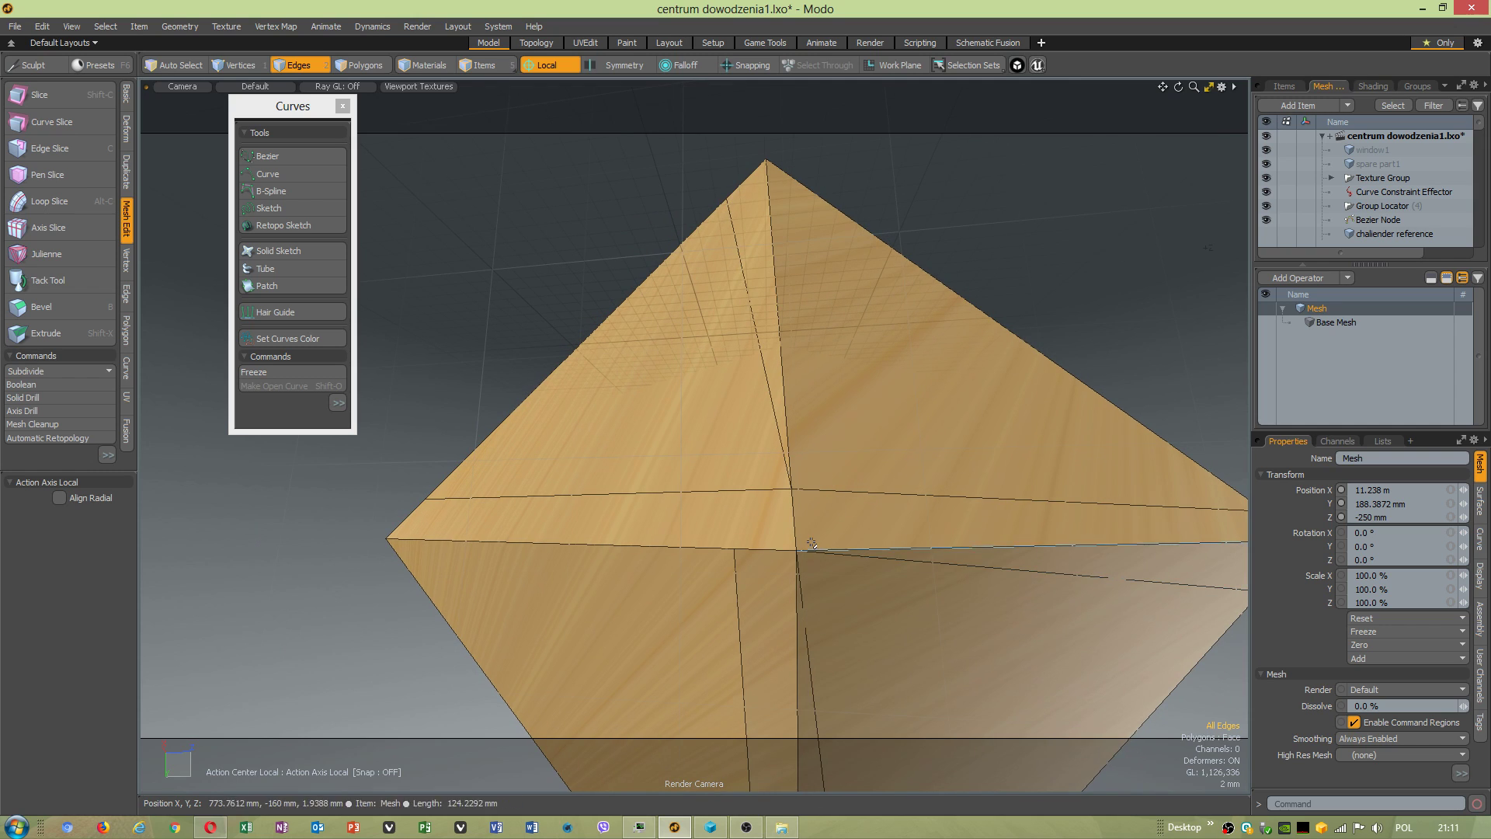
{"action": "key", "text": "1"}
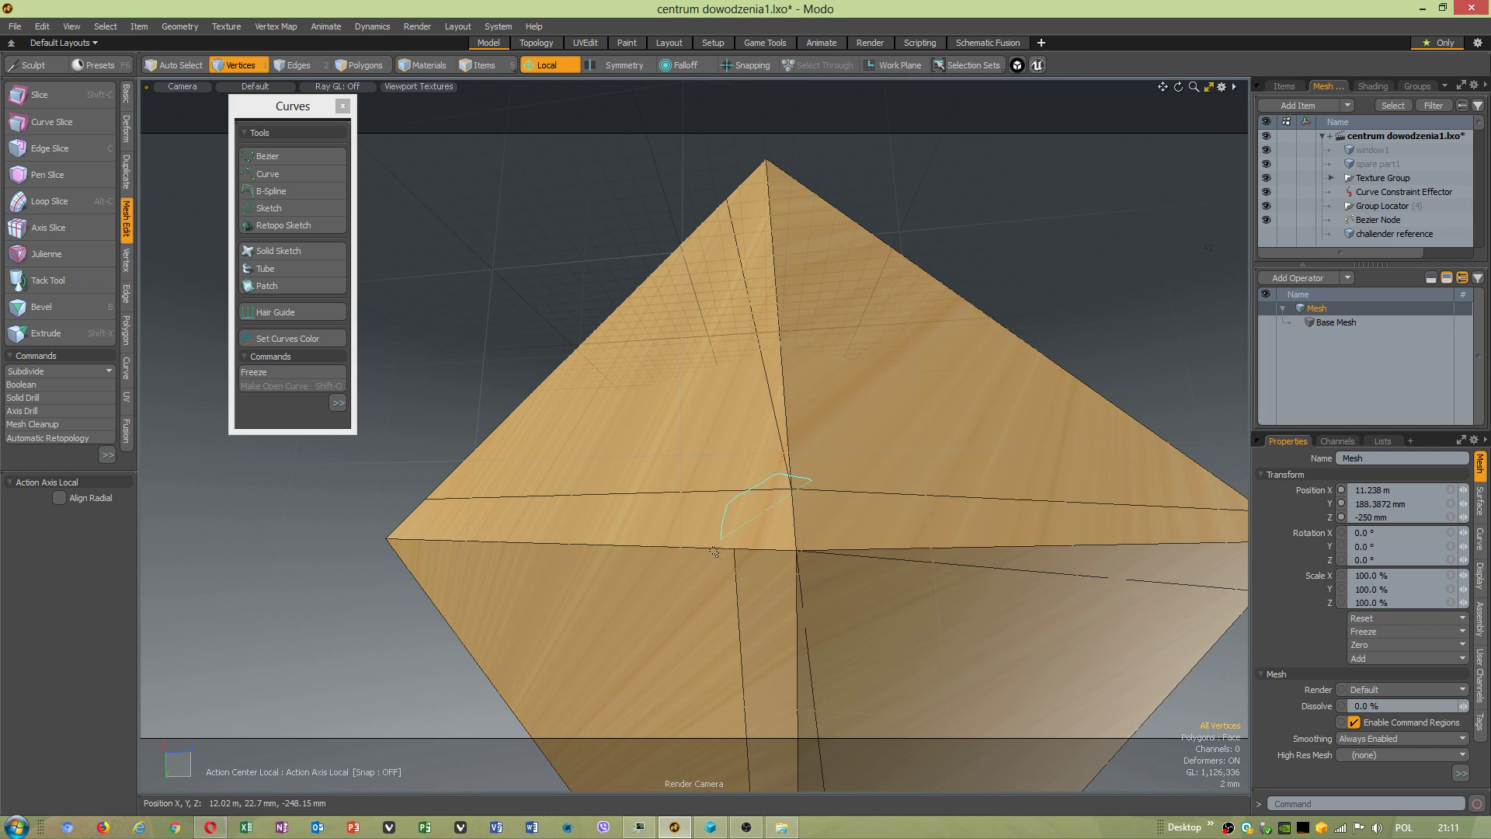
{"action": "right_click_drag", "start_coordinate": [875, 566], "coordinate": [874, 568]}
{"action": "left_click_drag", "start_coordinate": [822, 580], "coordinate": [880, 516], "text": "alt"}
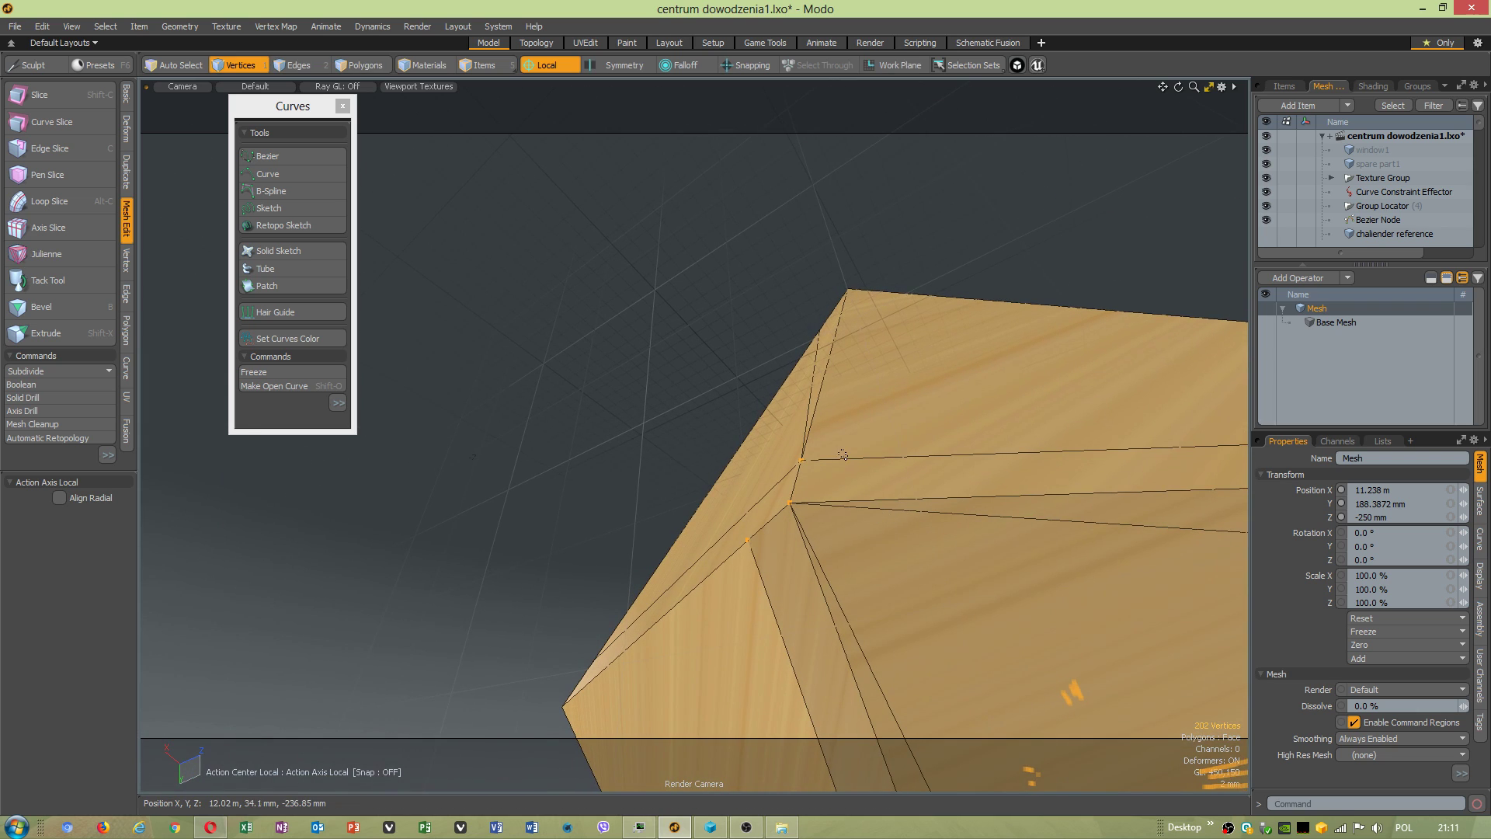
{"action": "right_click_drag", "start_coordinate": [840, 526], "coordinate": [845, 518]}
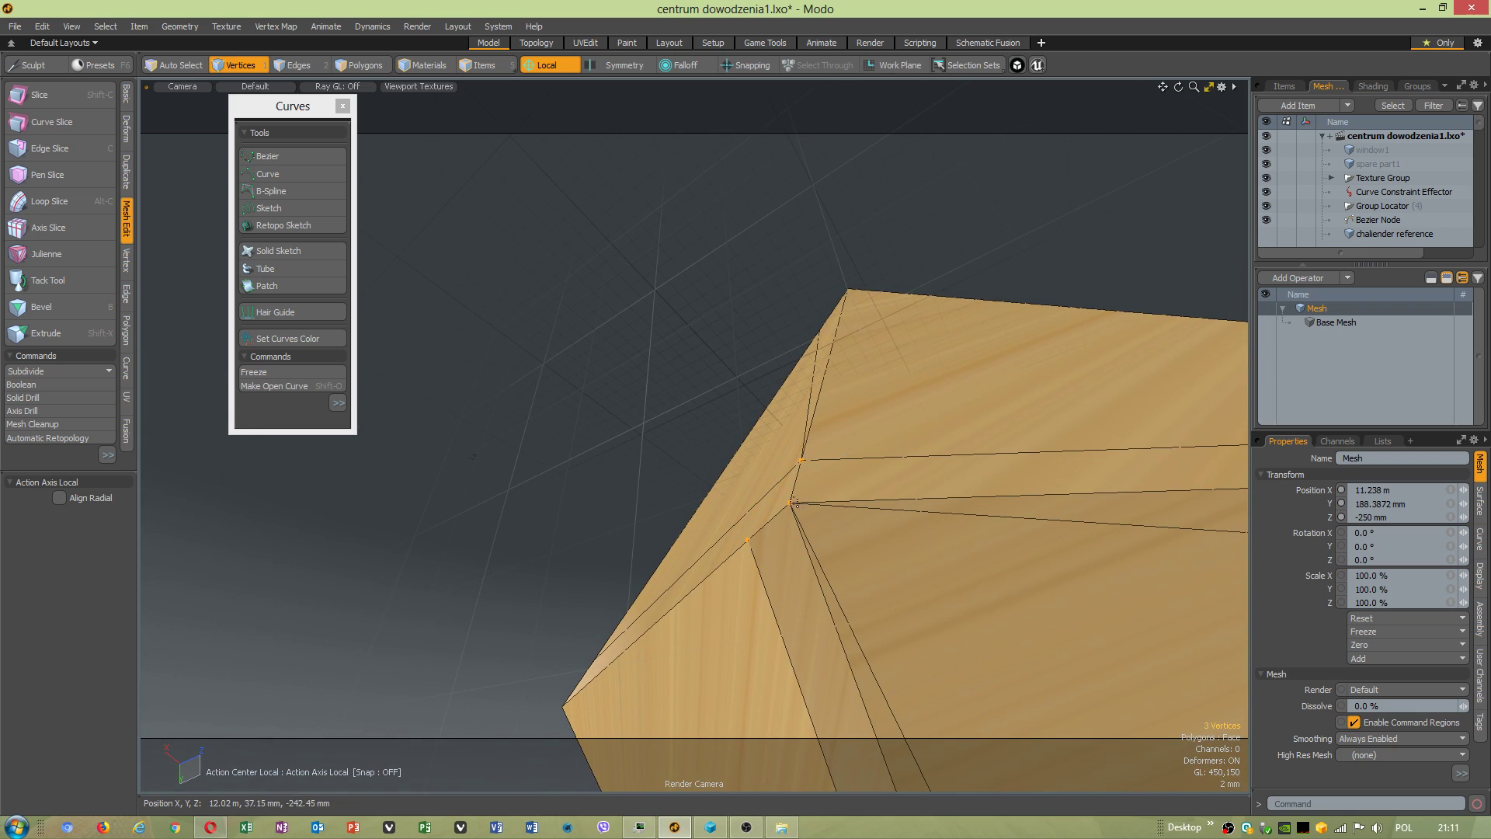
{"action": "left_click", "coordinate": [125, 260]}
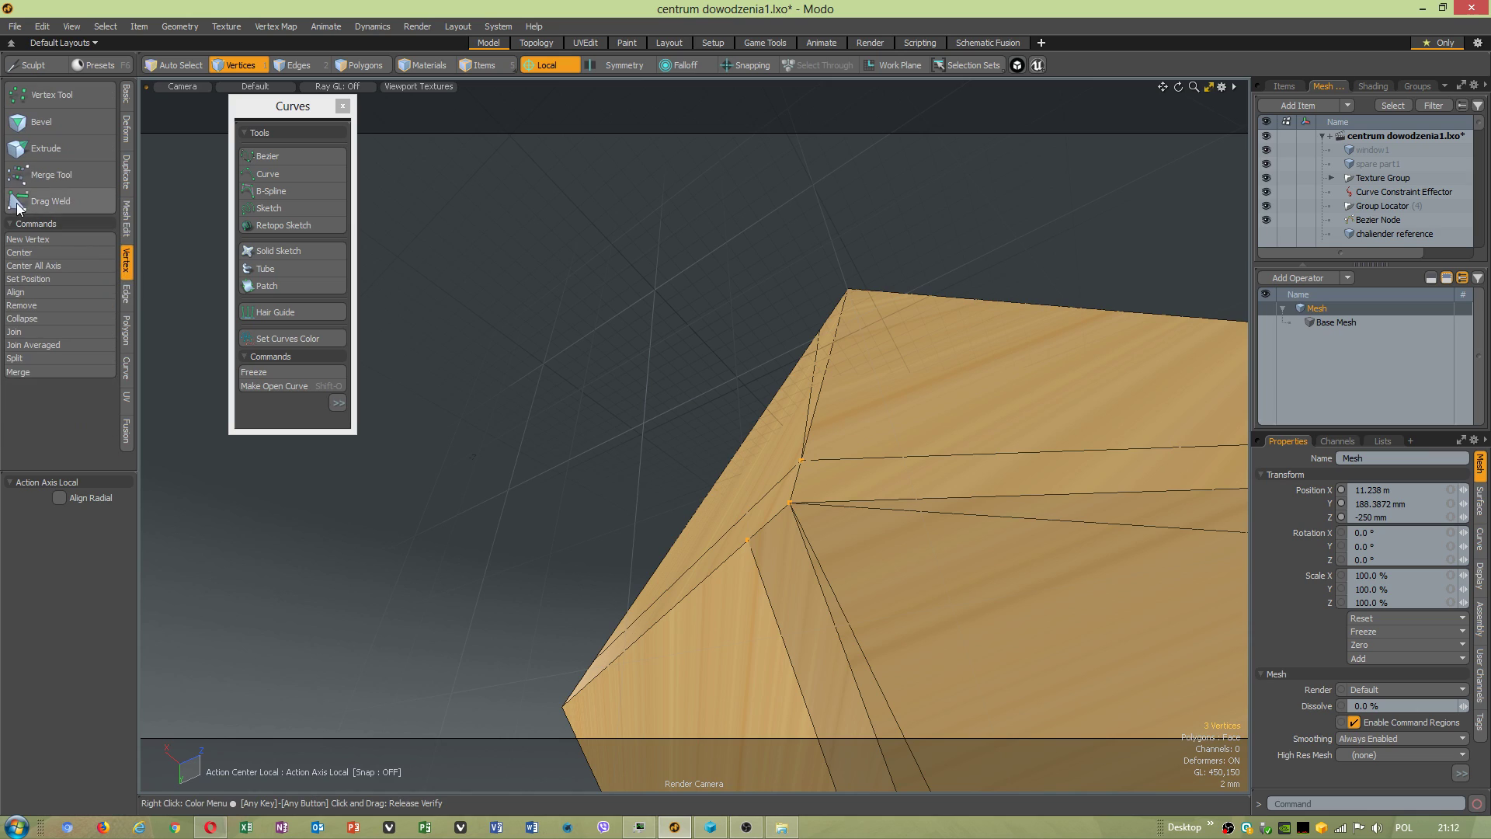
{"action": "left_click", "coordinate": [59, 175]}
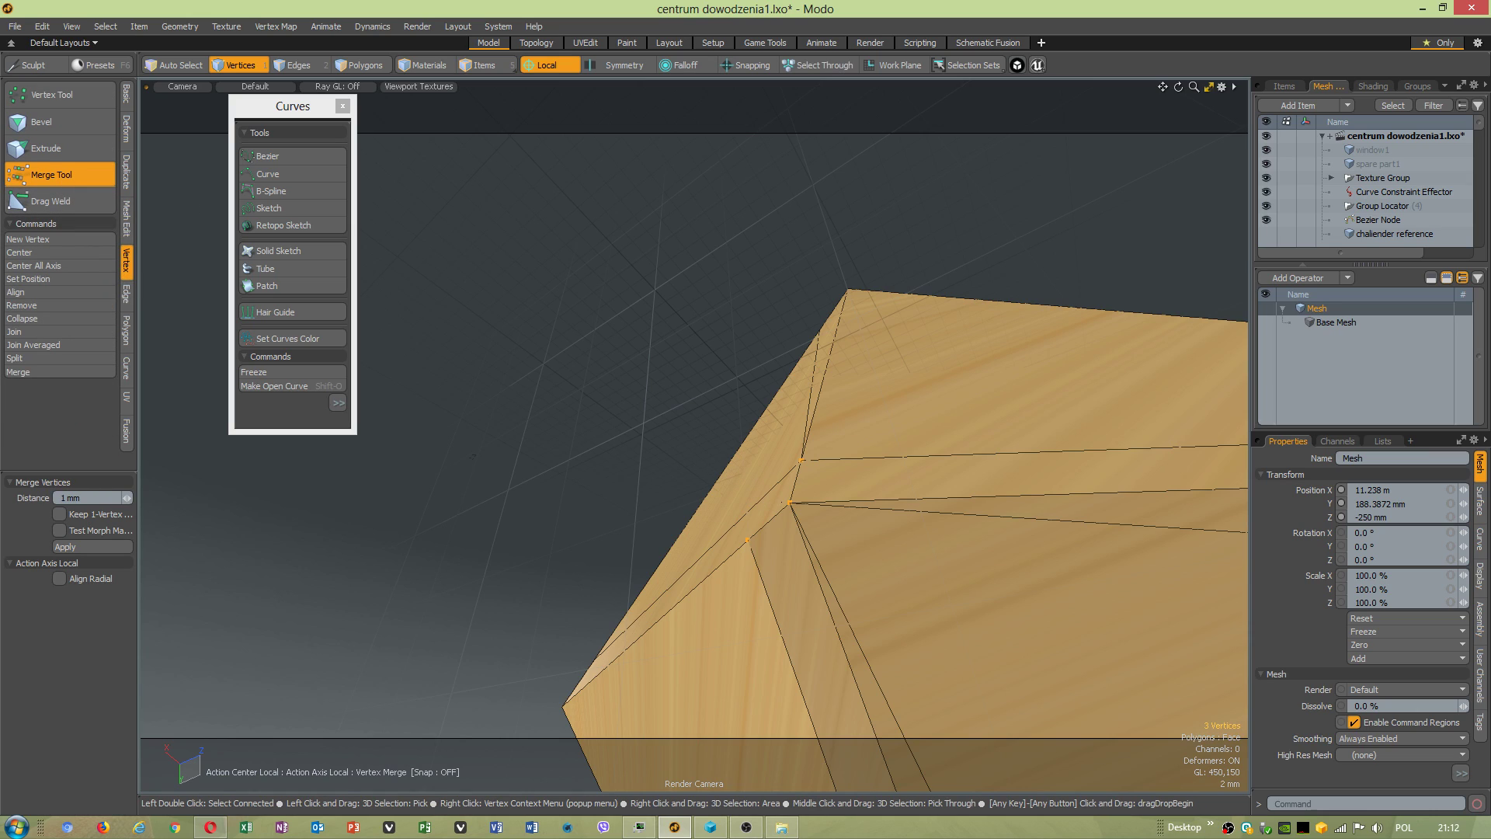
{"action": "left_click_drag", "start_coordinate": [772, 501], "coordinate": [761, 504]}
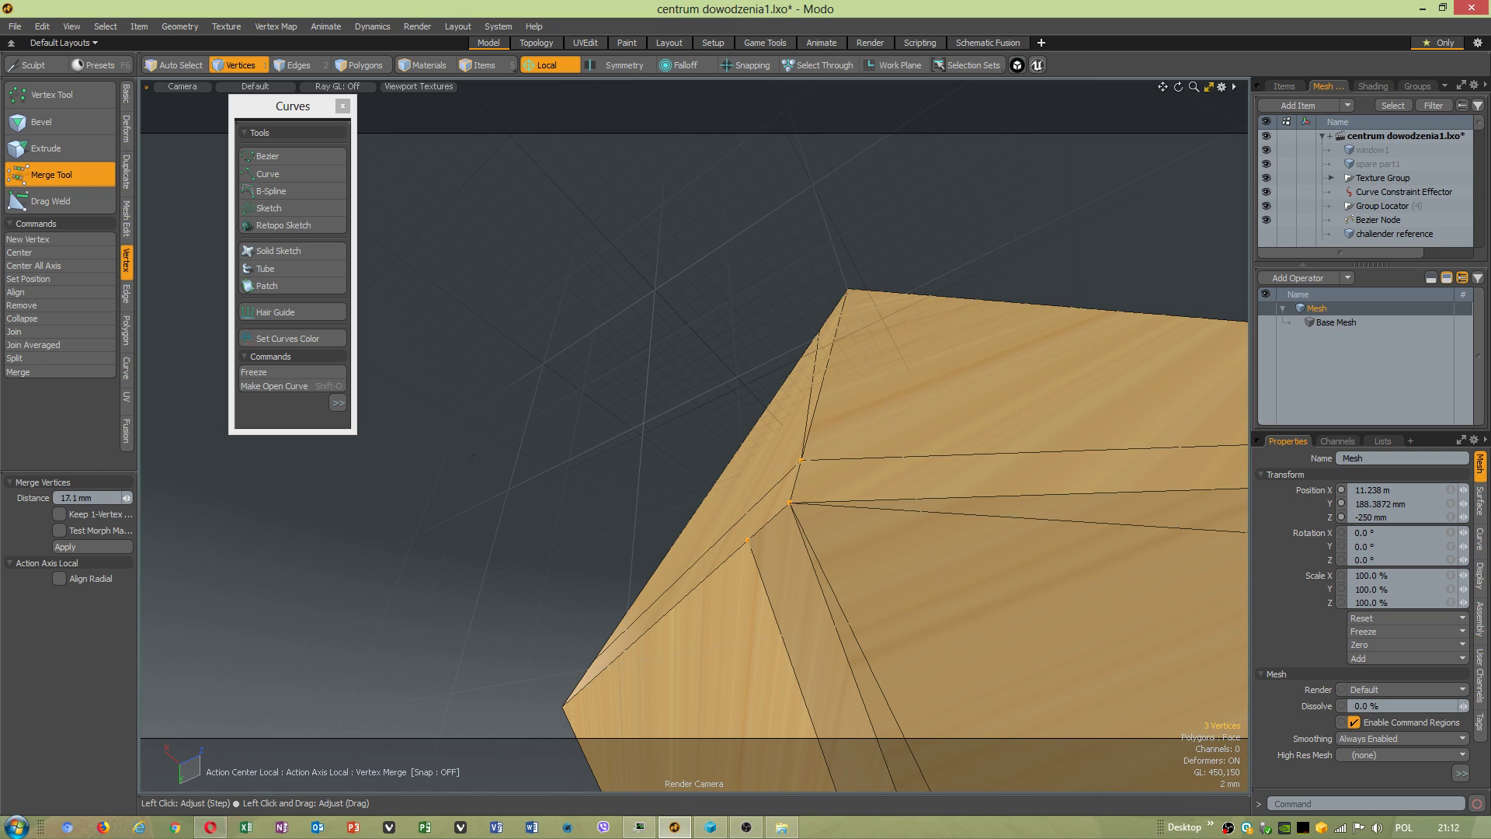
{"action": "left_click_drag", "start_coordinate": [126, 497], "coordinate": [139, 498]}
{"action": "key", "text": "space"}
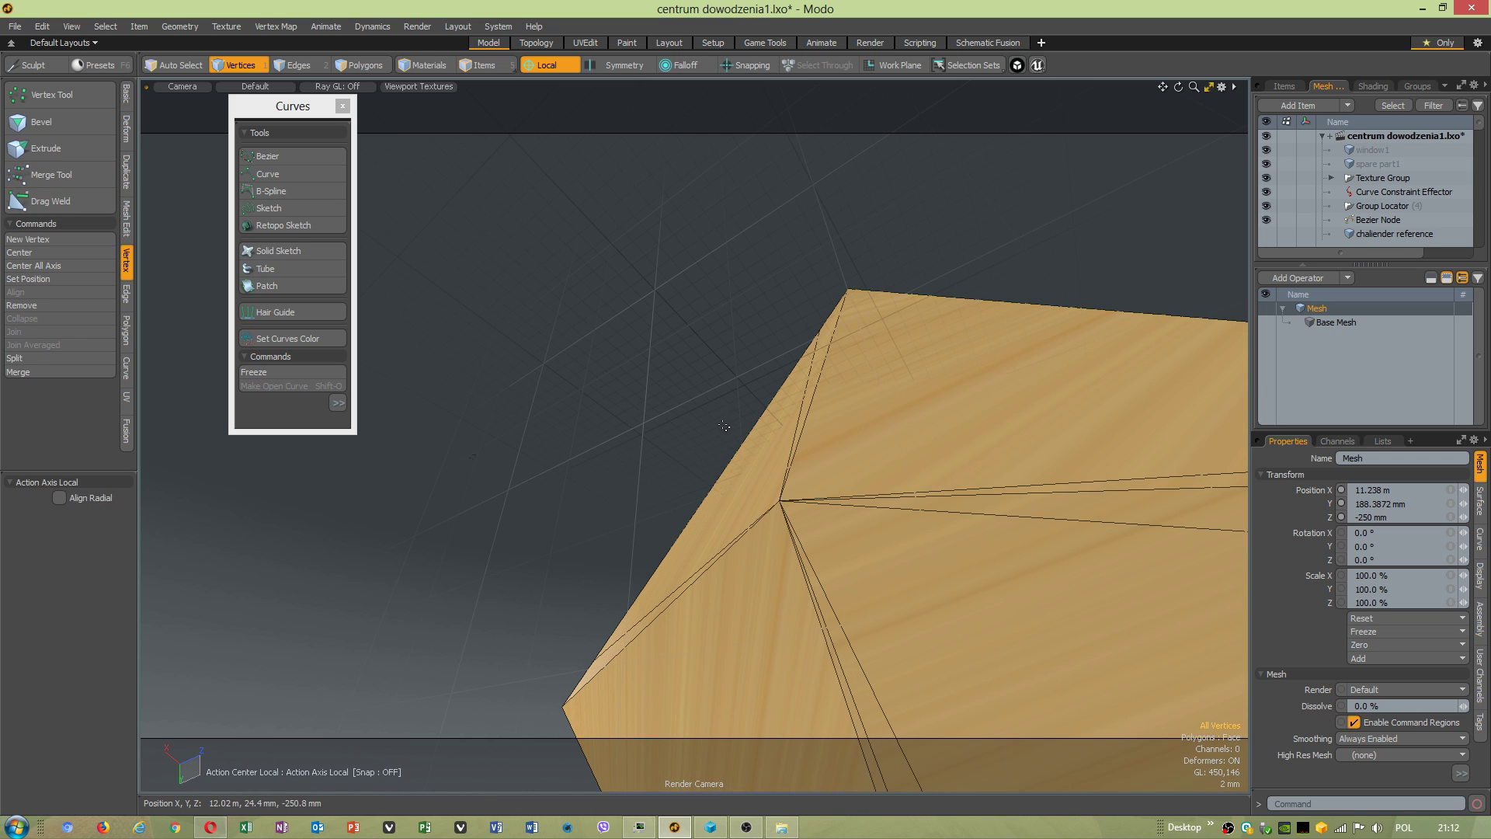
Examine the merged pyramid tip with subdivision surfaces on, and turn subdivision back off.
{"action": "key", "text": "Tab"}
{"action": "left_click_drag", "start_coordinate": [904, 497], "coordinate": [659, 543], "text": "alt"}
{"action": "right_click_drag", "start_coordinate": [659, 543], "coordinate": [359, 450], "text": "alt"}
{"action": "left_click_drag", "start_coordinate": [360, 450], "coordinate": [569, 394], "text": "alt"}
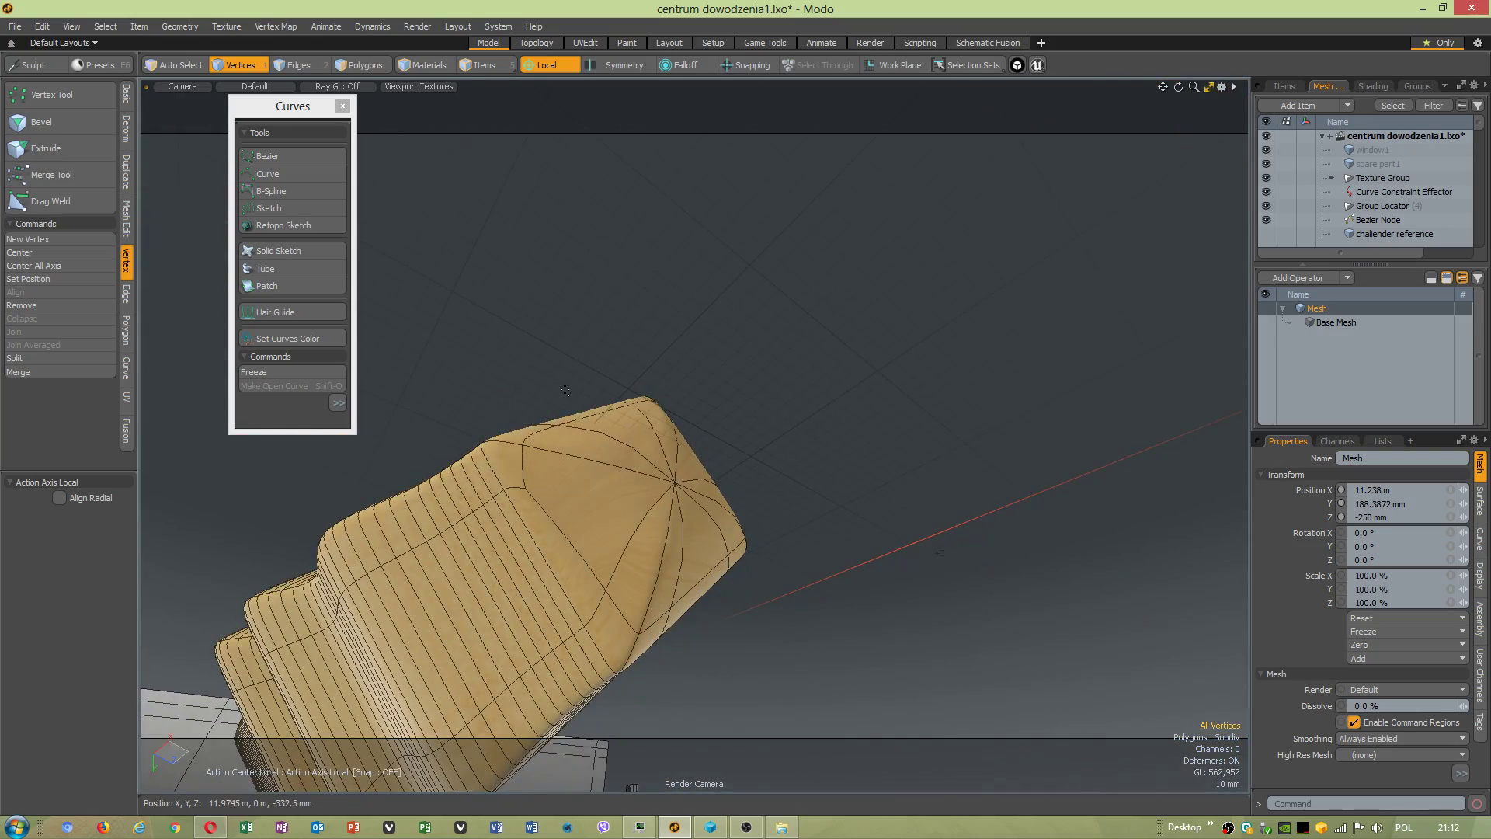
{"action": "key", "text": "Tab"}
Edge slice the wide pyramid face from its base edge near one corner to the tip.
{"action": "key", "text": "c"}
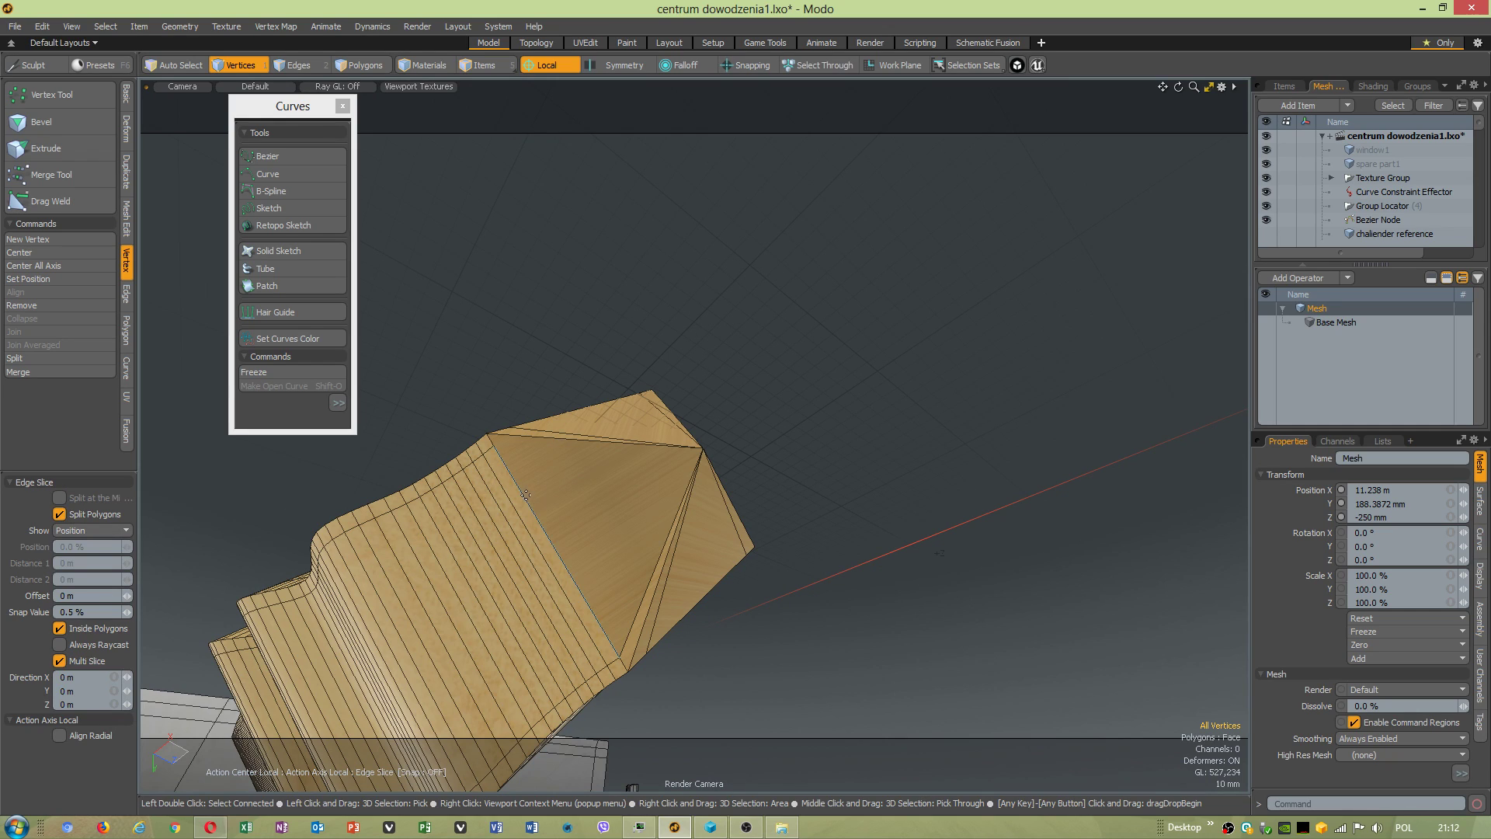
{"action": "left_click", "coordinate": [494, 445]}
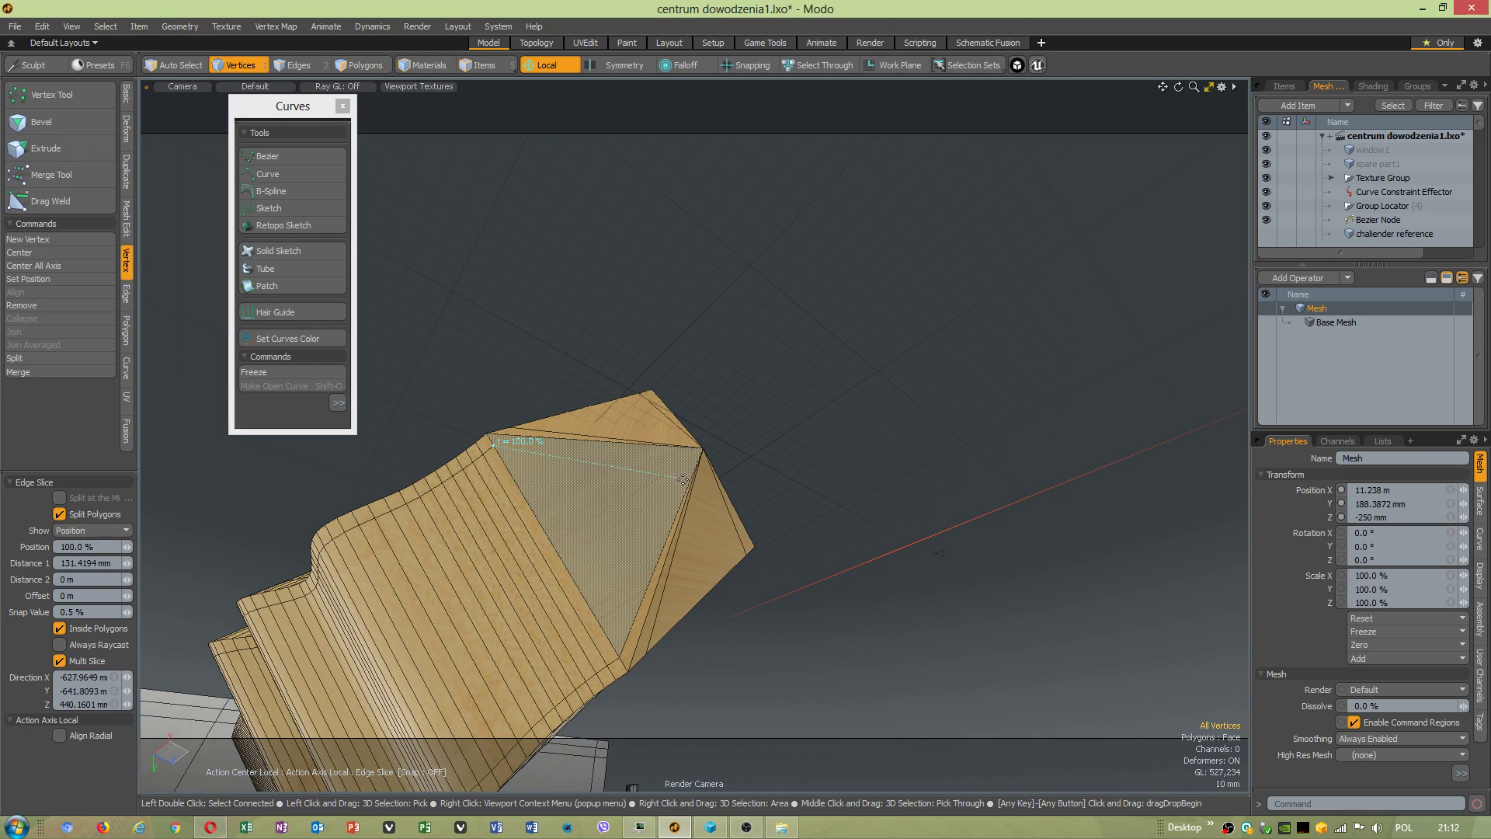
{"action": "left_click", "coordinate": [704, 447]}
{"action": "key", "text": "space"}
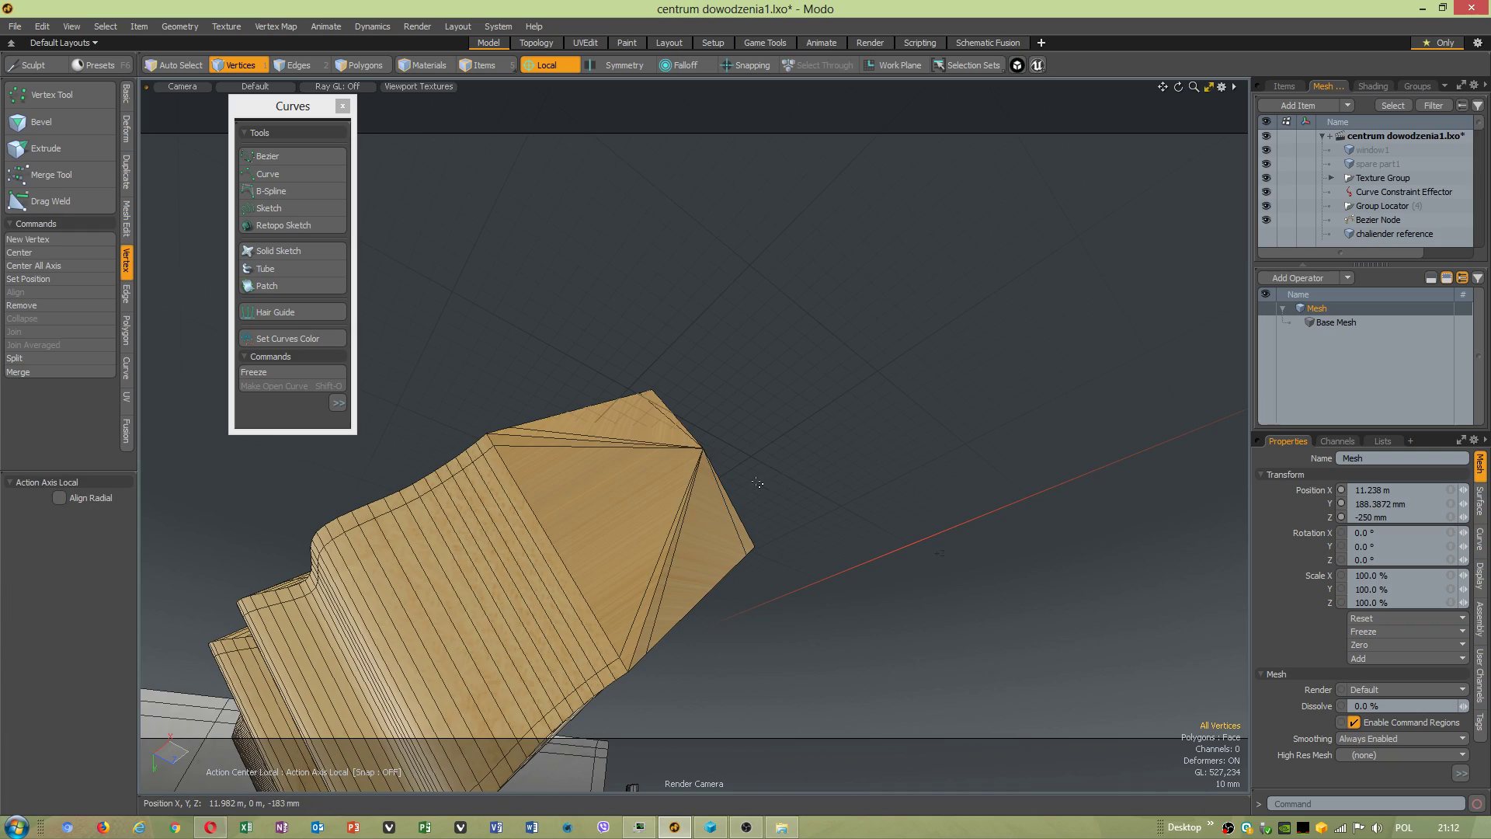
Select the edges around the pyramid's base, turn on subdivision surfaces and set the edges' weight to about 112%.
{"action": "left_click_drag", "start_coordinate": [772, 486], "coordinate": [633, 512], "text": "alt"}
{"action": "key", "text": "2"}
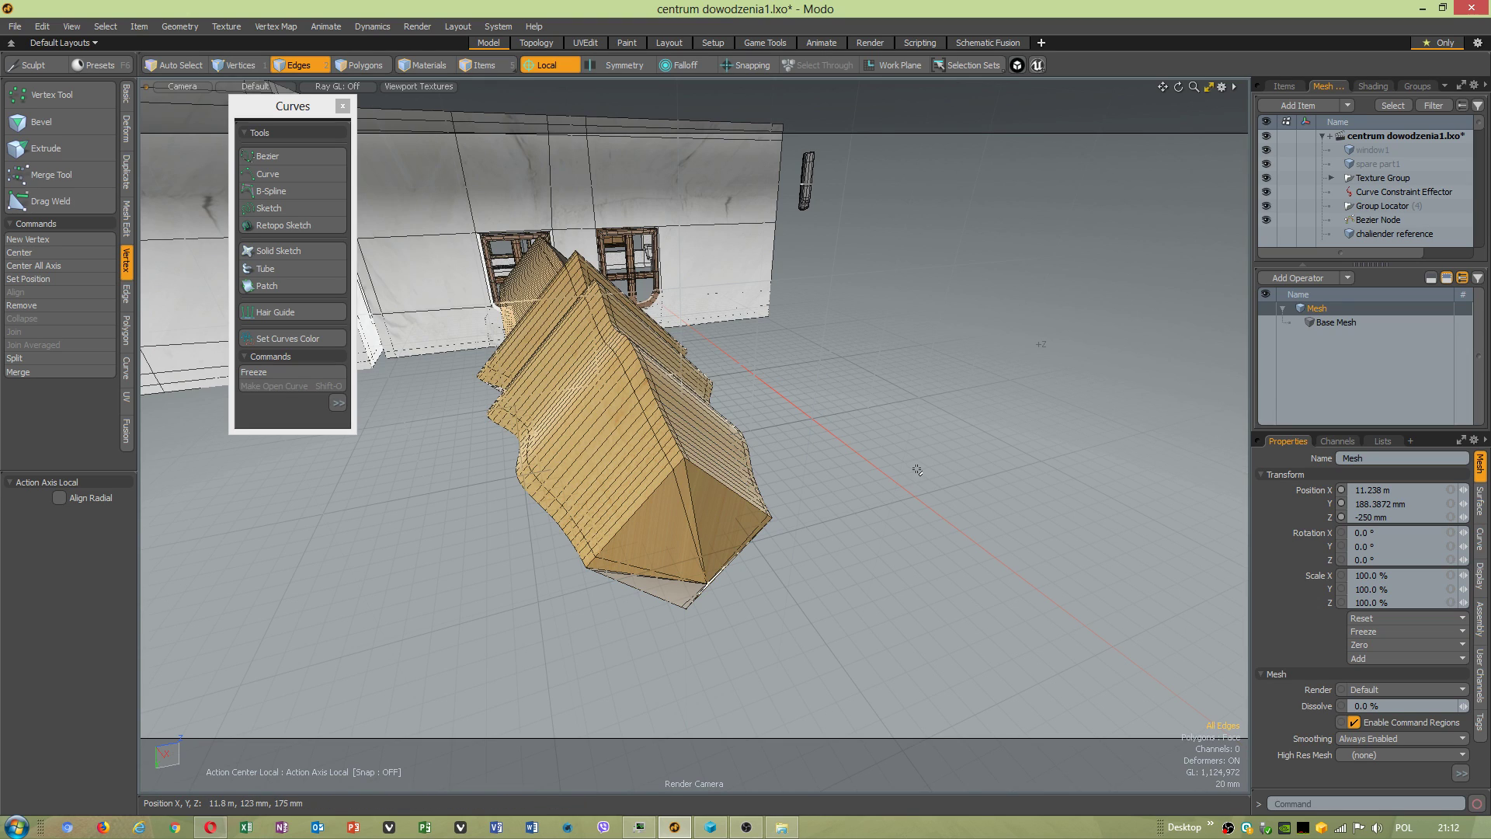
{"action": "key", "text": "Tab"}
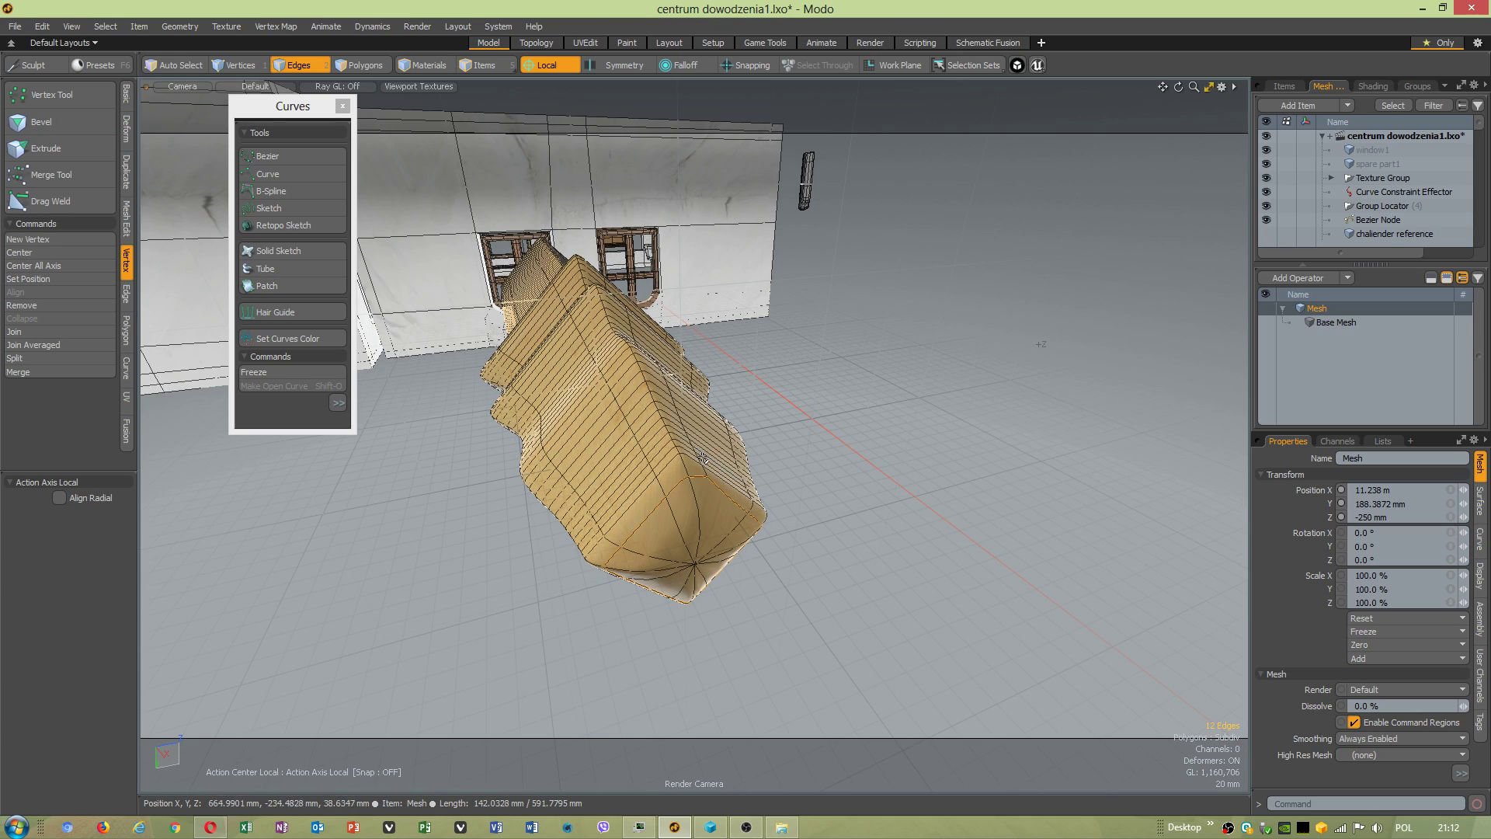
{"action": "left_click_drag", "start_coordinate": [702, 468], "coordinate": [565, 217], "text": "alt"}
{"action": "left_click", "coordinate": [277, 26]}
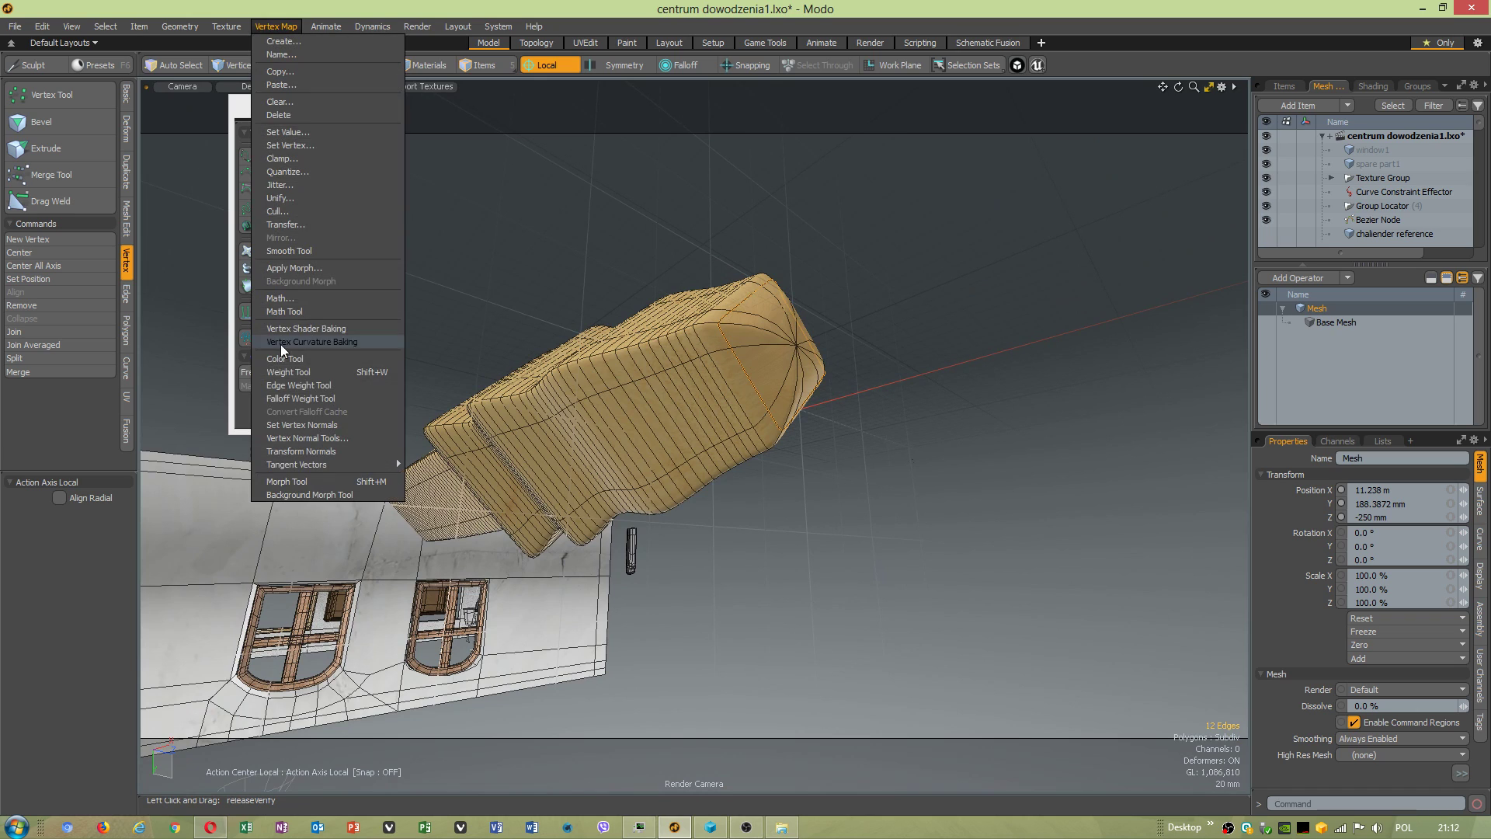
{"action": "left_click", "coordinate": [303, 398]}
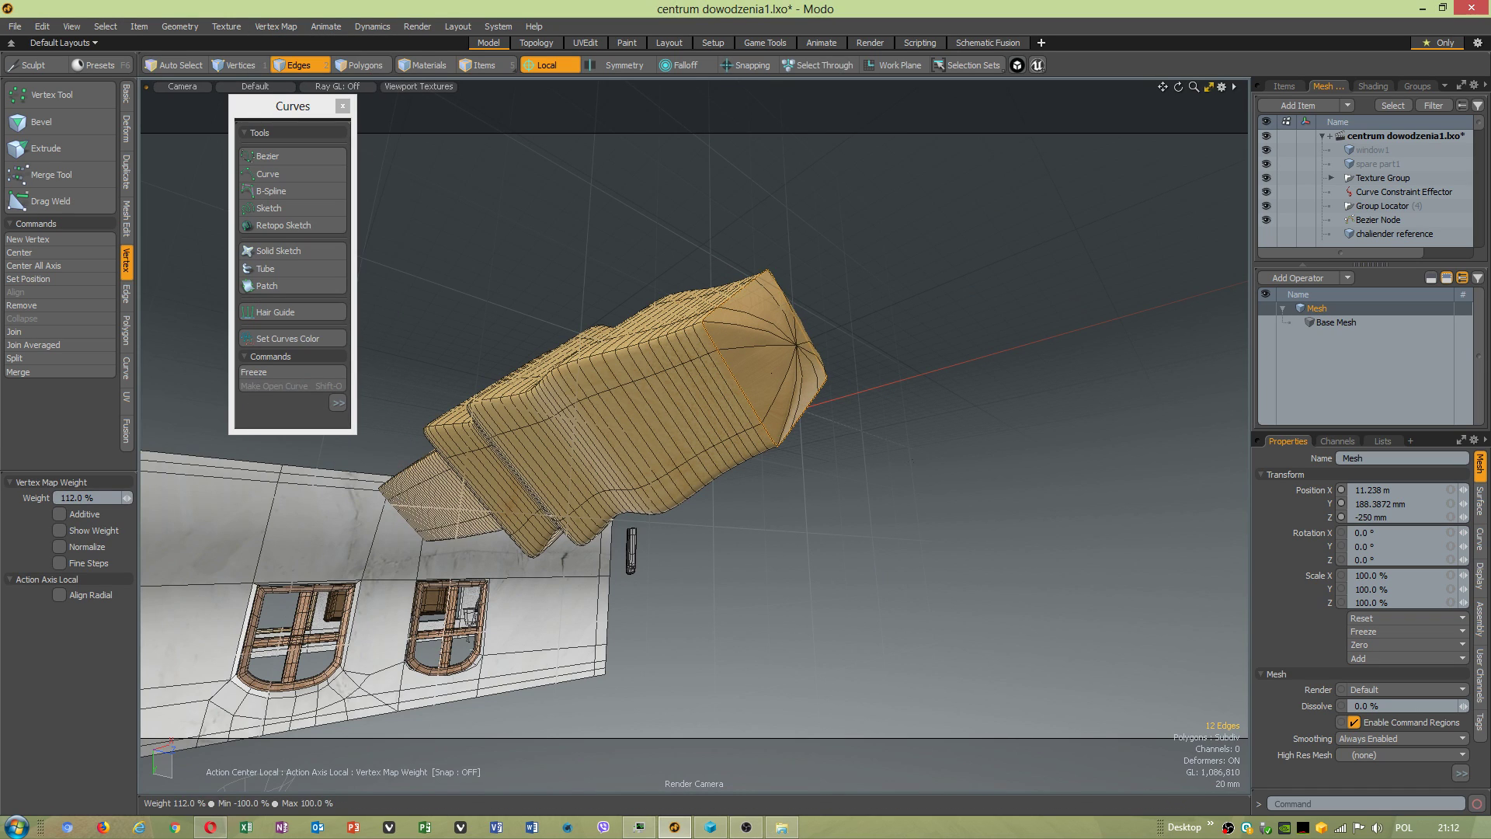
{"action": "key", "text": "space"}
{"action": "left_click", "coordinate": [898, 323]}
Move the pyramid's tip vertex outward to lengthen the point, and turn subdivision surfaces off.
{"action": "left_click_drag", "start_coordinate": [899, 323], "coordinate": [827, 539], "text": "alt"}
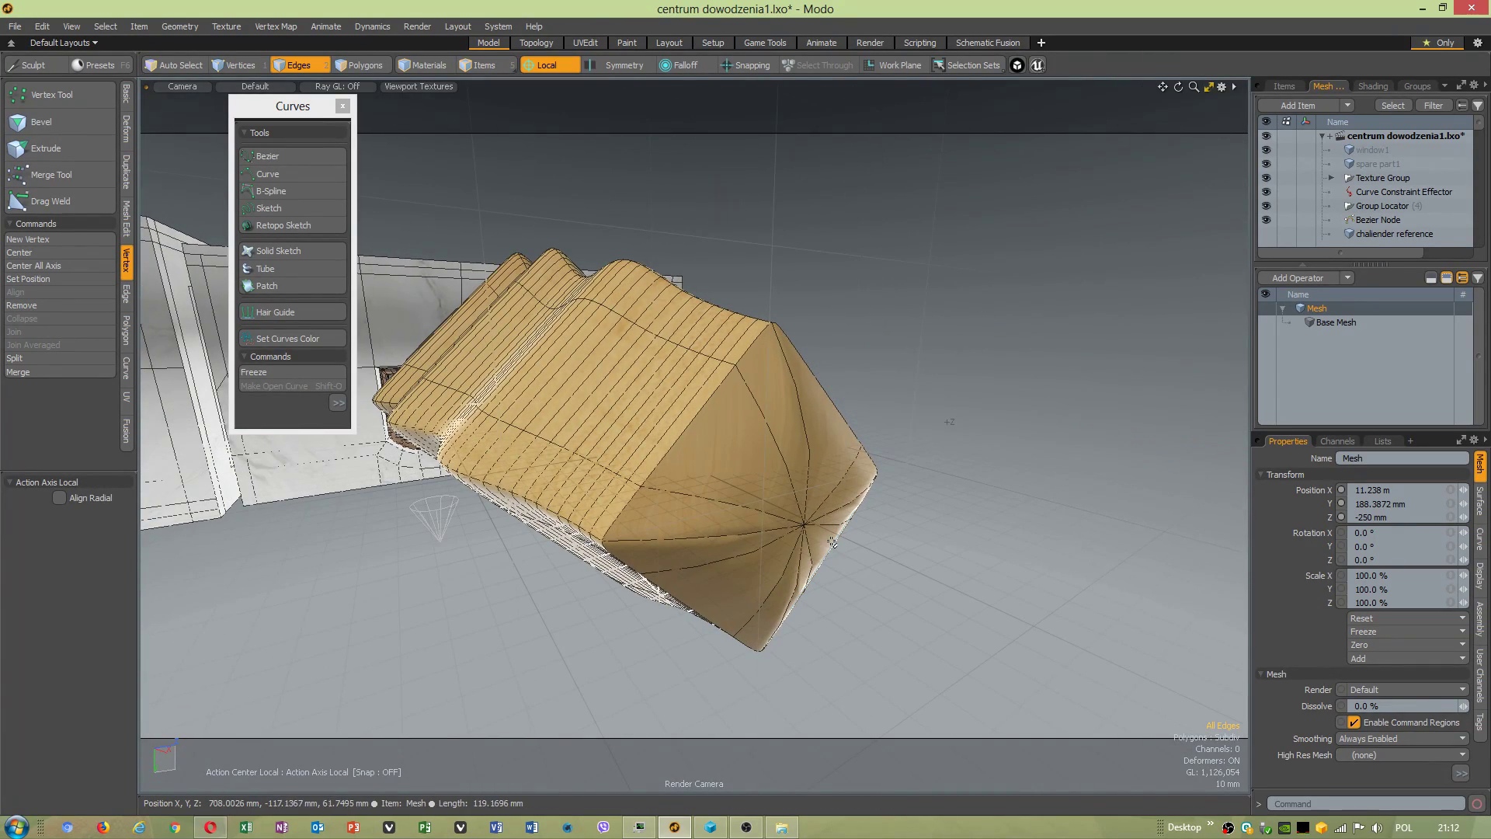
{"action": "key", "text": "1"}
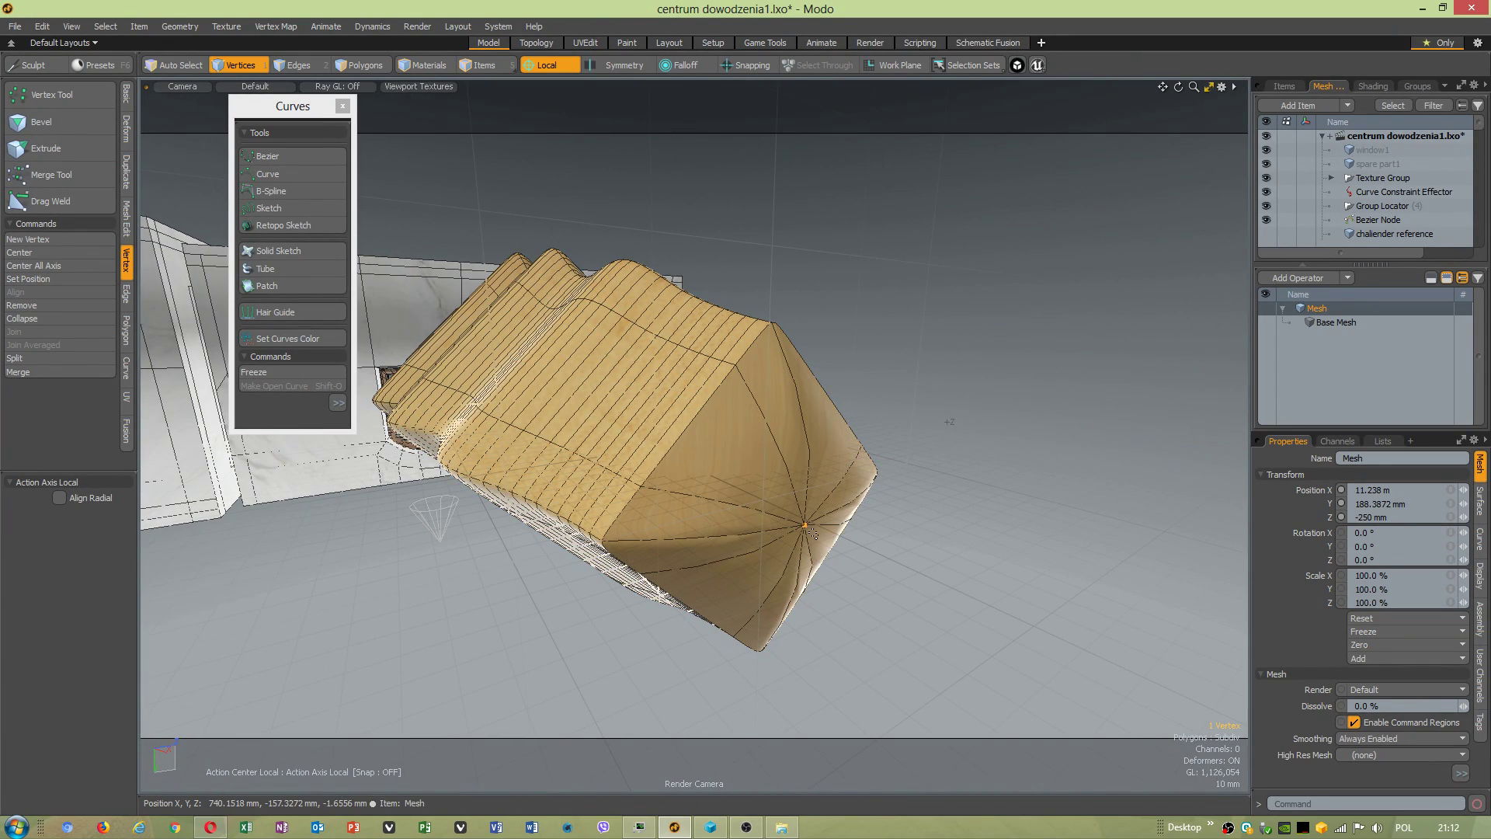
{"action": "key", "text": "w"}
{"action": "left_click_drag", "start_coordinate": [811, 528], "coordinate": [988, 470], "text": "alt"}
{"action": "left_click", "coordinate": [931, 411]}
{"action": "key", "text": "Tab"}
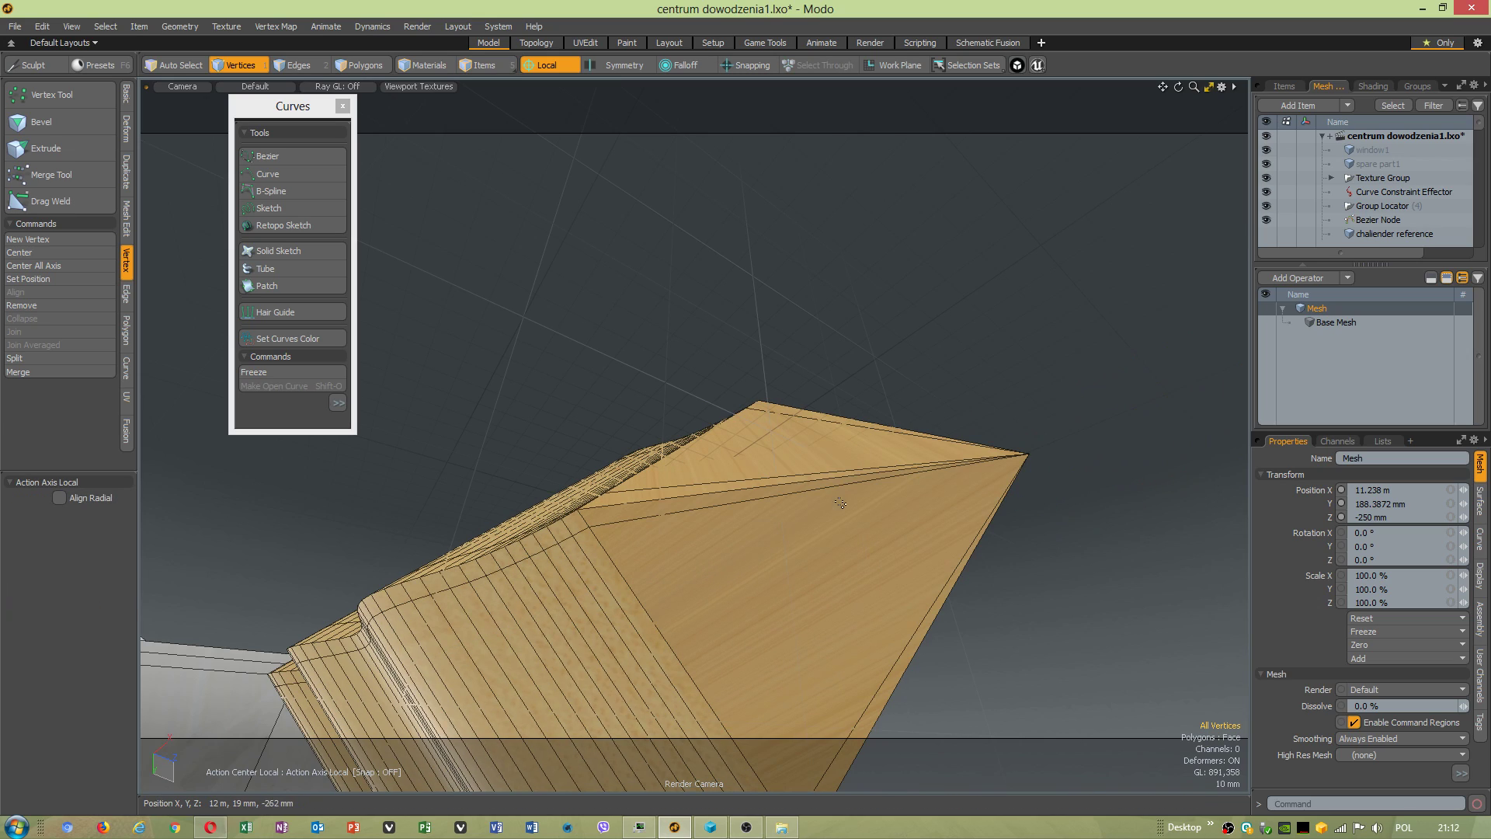
Select all the post's polygons and slice across the pyramid close to its tip, clearing the selection when done.
{"action": "key", "text": "2"}
{"action": "left_click_drag", "start_coordinate": [813, 486], "coordinate": [732, 445], "text": "alt"}
{"action": "key", "text": "3"}
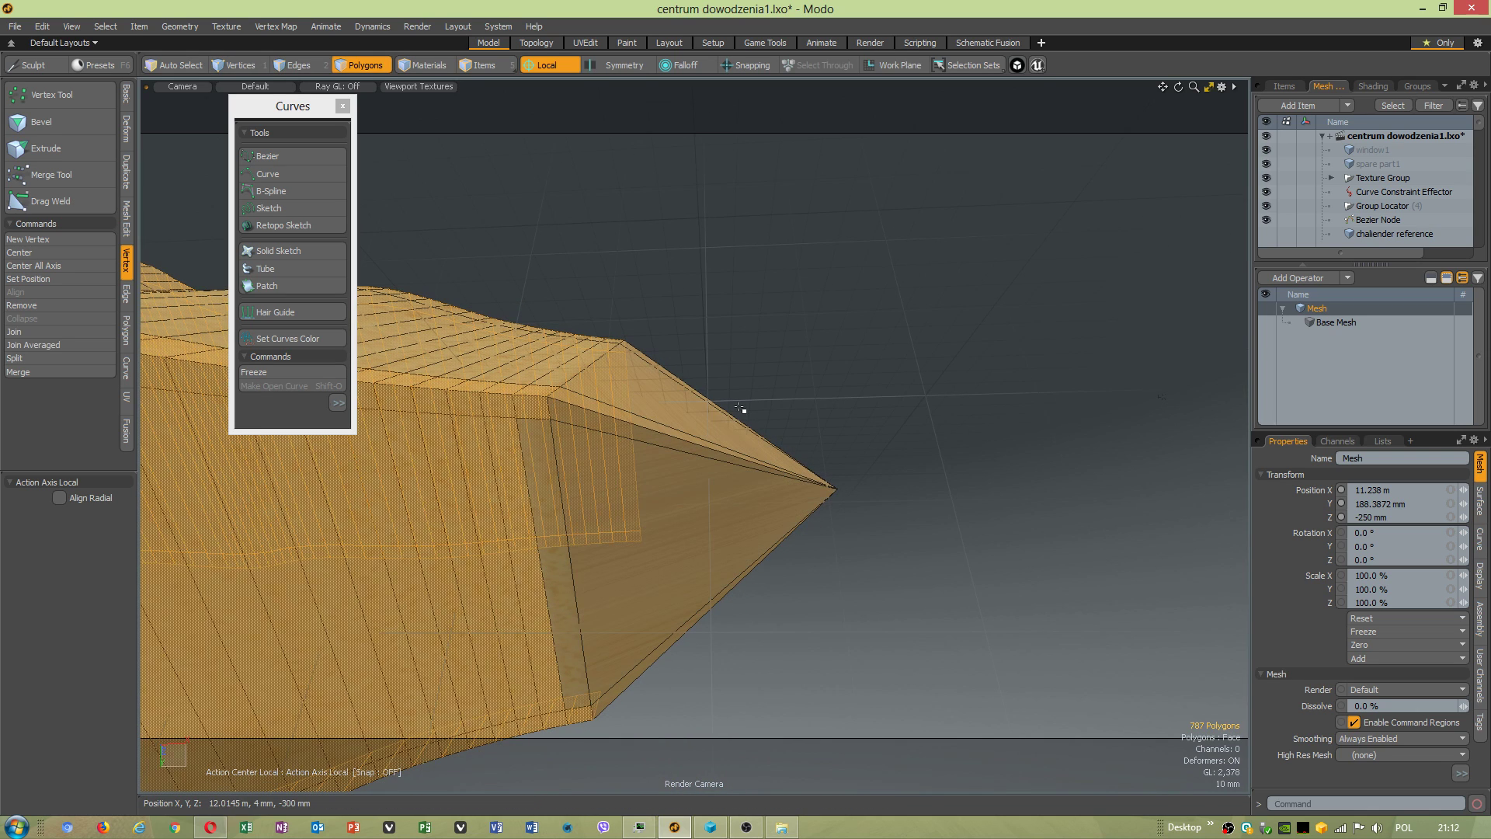
{"action": "mouse_move", "coordinate": [785, 365]}
{"action": "right_mouse_down"}
{"action": "mouse_move", "coordinate": [987, 405]}
{"action": "mouse_move", "coordinate": [962, 390]}
{"action": "right_mouse_up"}
{"action": "double_click", "coordinate": [683, 406]}
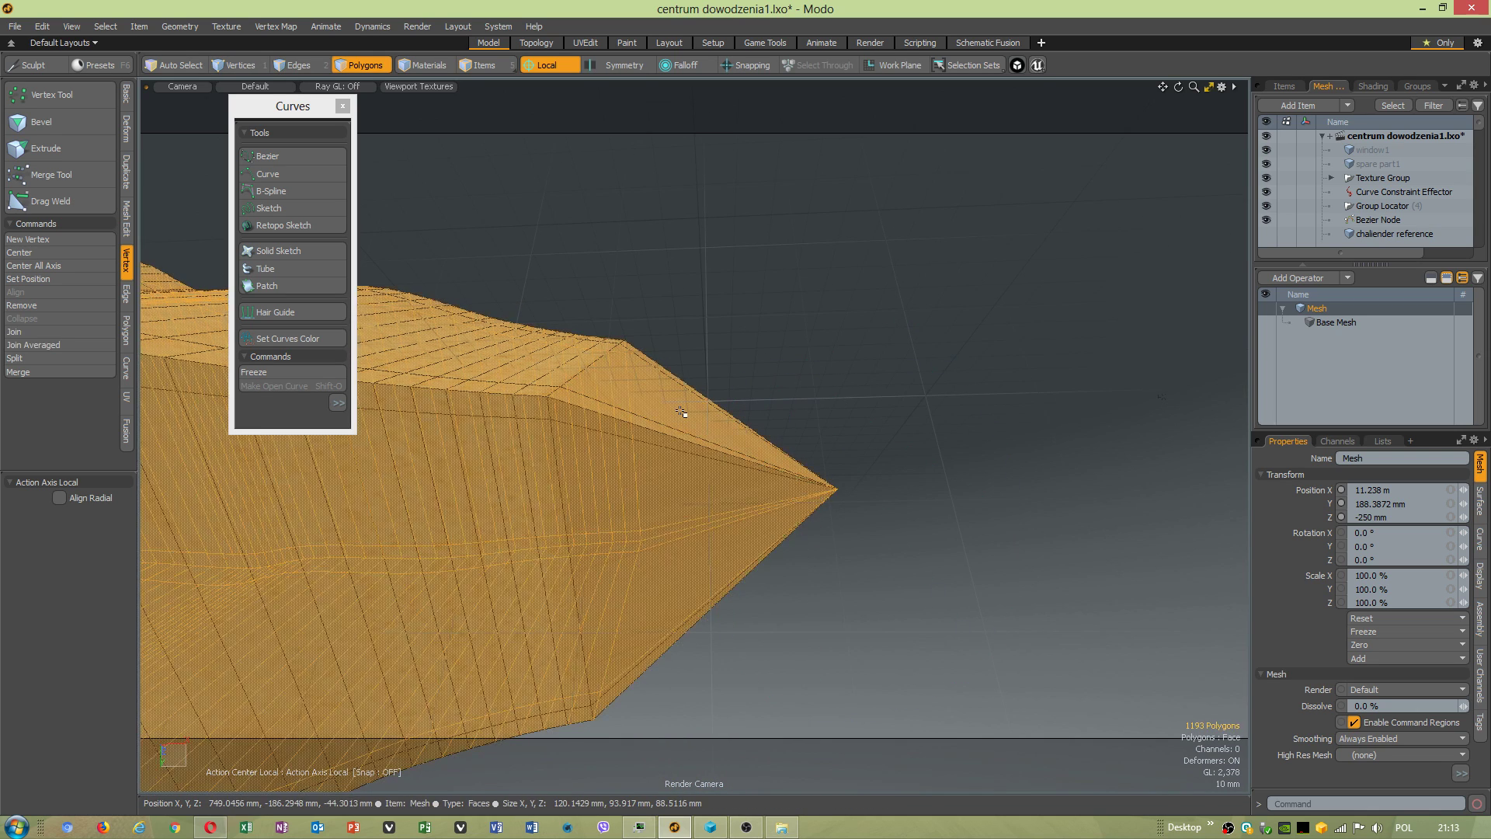
{"action": "left_click_drag", "start_coordinate": [697, 486], "coordinate": [622, 416], "text": "alt"}
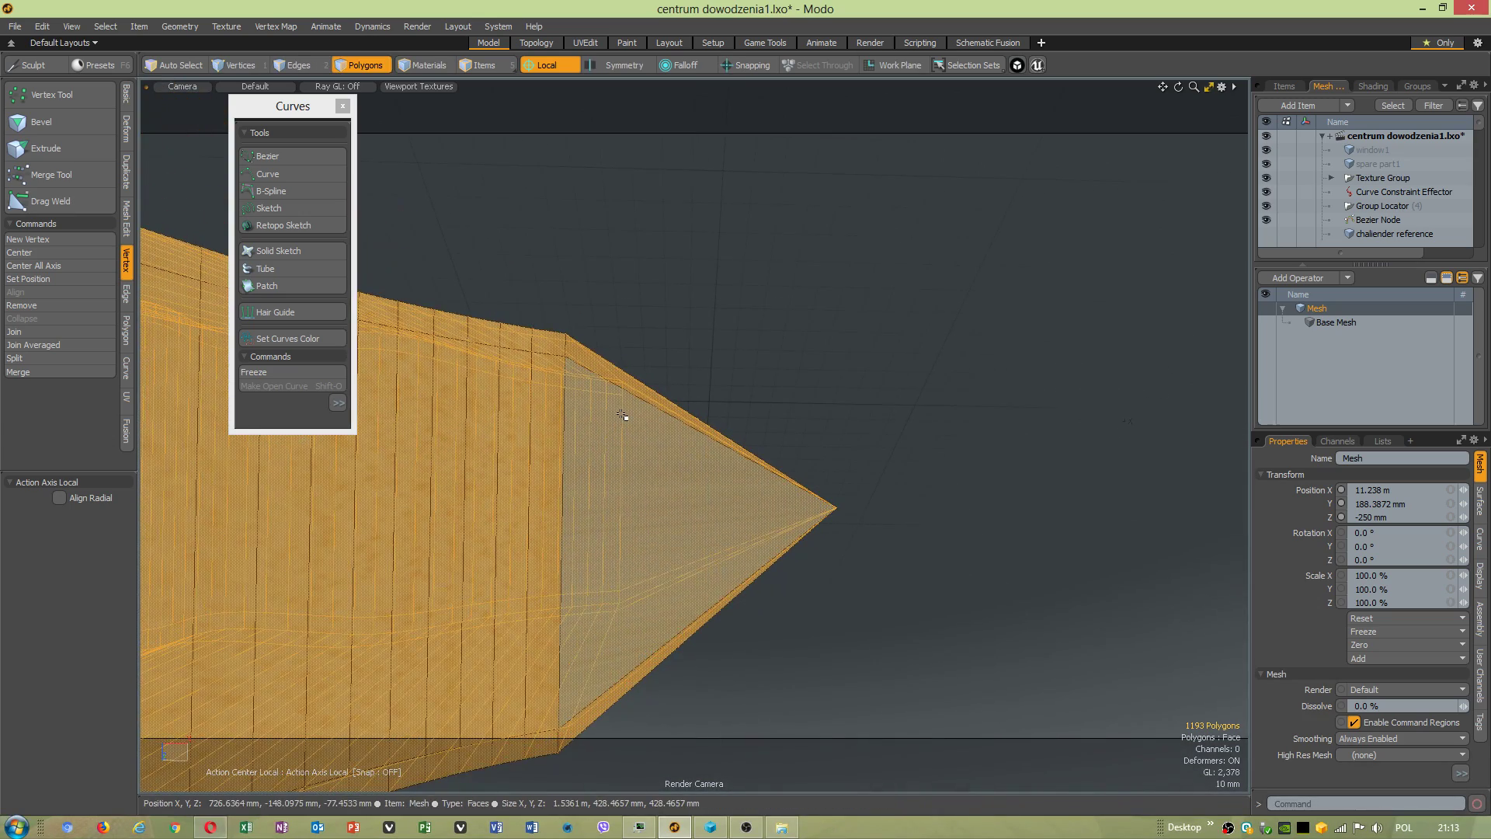
{"action": "key", "text": "c"}
{"action": "left_click_drag", "start_coordinate": [744, 234], "coordinate": [734, 403]}
{"action": "left_click_drag", "start_coordinate": [765, 698], "coordinate": [769, 637], "text": "alt"}
{"action": "left_click_drag", "start_coordinate": [749, 357], "coordinate": [858, 468]}
{"action": "key", "text": "space"}
{"action": "left_click", "coordinate": [916, 468]}
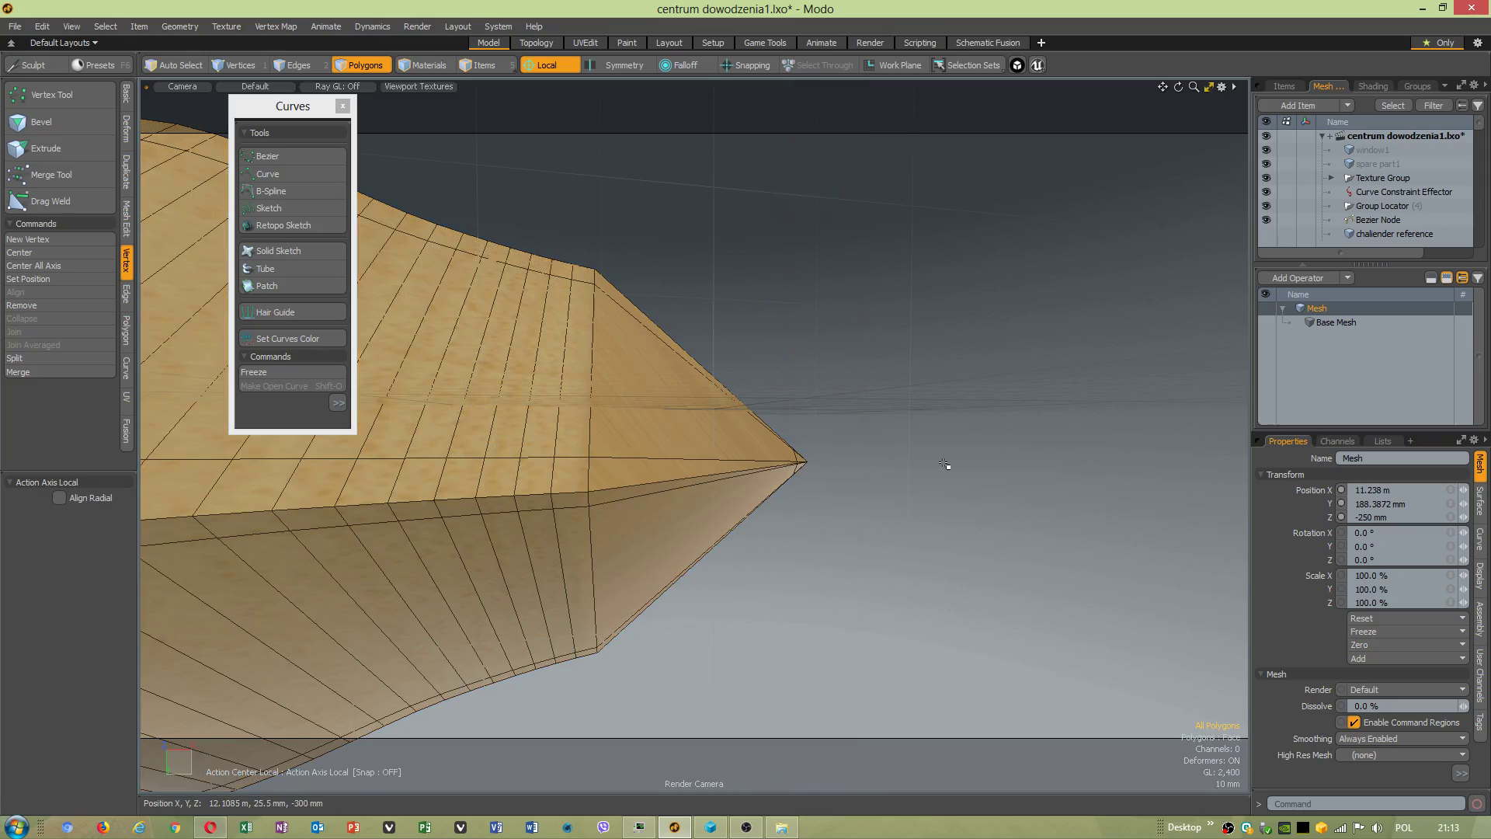
Examine the pointed tip and the flat end cap of the post with subdivision surfaces on.
{"action": "key", "text": "Tab"}
{"action": "left_click_drag", "start_coordinate": [952, 559], "coordinate": [675, 558], "text": "alt"}
{"action": "mouse_move", "coordinate": [1004, 556]}
{"action": "left_mouse_down", "text": "ctrl+alt"}
{"action": "mouse_move", "coordinate": [809, 557]}
{"action": "mouse_move", "coordinate": [756, 642]}
{"action": "left_mouse_up", "text": "ctrl+alt"}
{"action": "left_click_drag", "start_coordinate": [971, 617], "coordinate": [660, 590], "text": "alt"}
{"action": "mouse_move", "coordinate": [951, 466]}
{"action": "left_mouse_down", "text": "alt"}
{"action": "mouse_move", "coordinate": [859, 573]}
{"action": "mouse_move", "coordinate": [883, 483]}
{"action": "mouse_move", "coordinate": [937, 485]}
{"action": "left_mouse_up", "text": "alt"}
{"action": "key", "text": "2"}
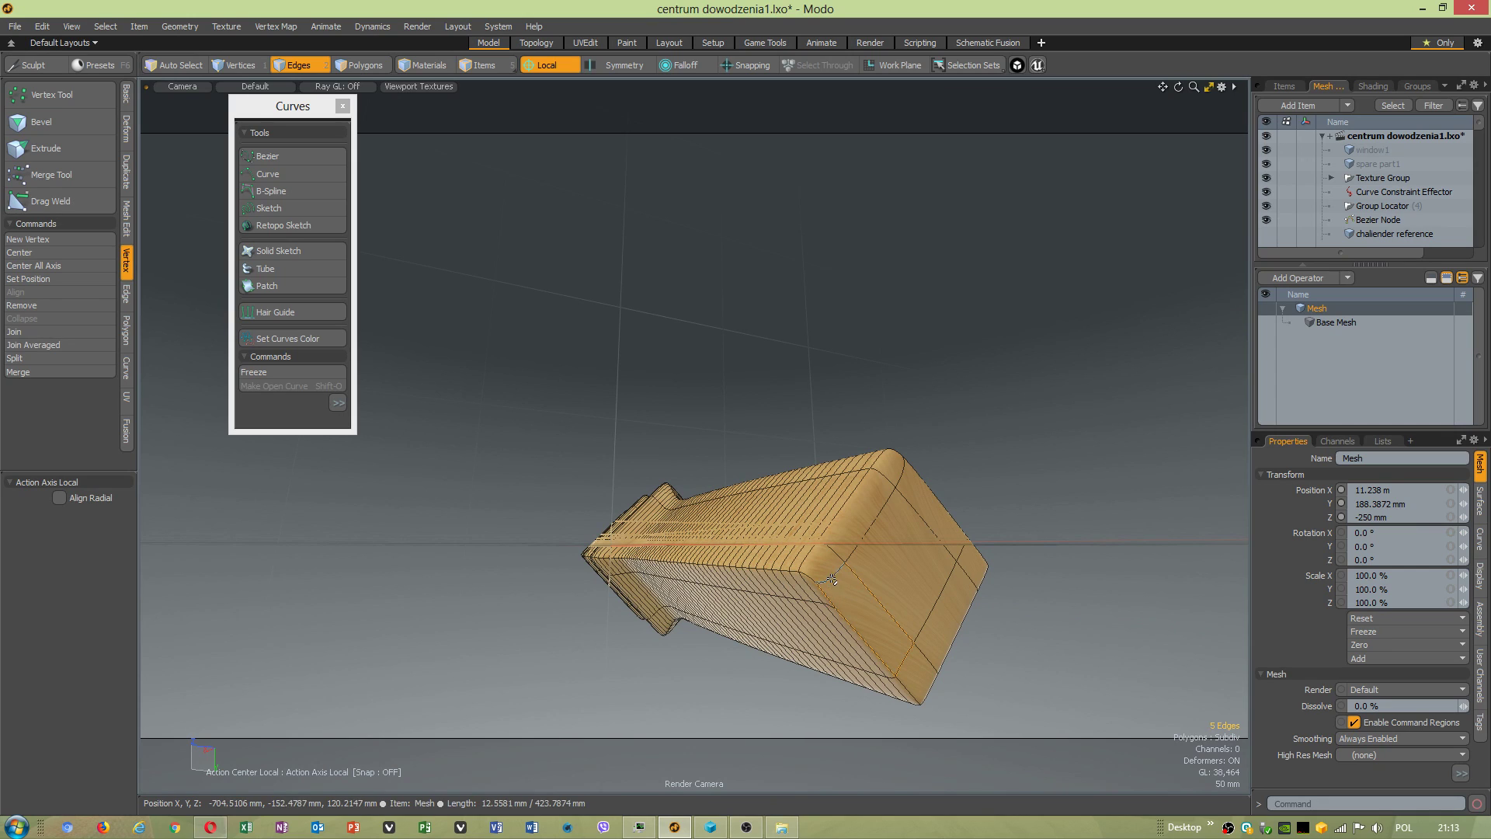
{"action": "key", "text": "Tab"}
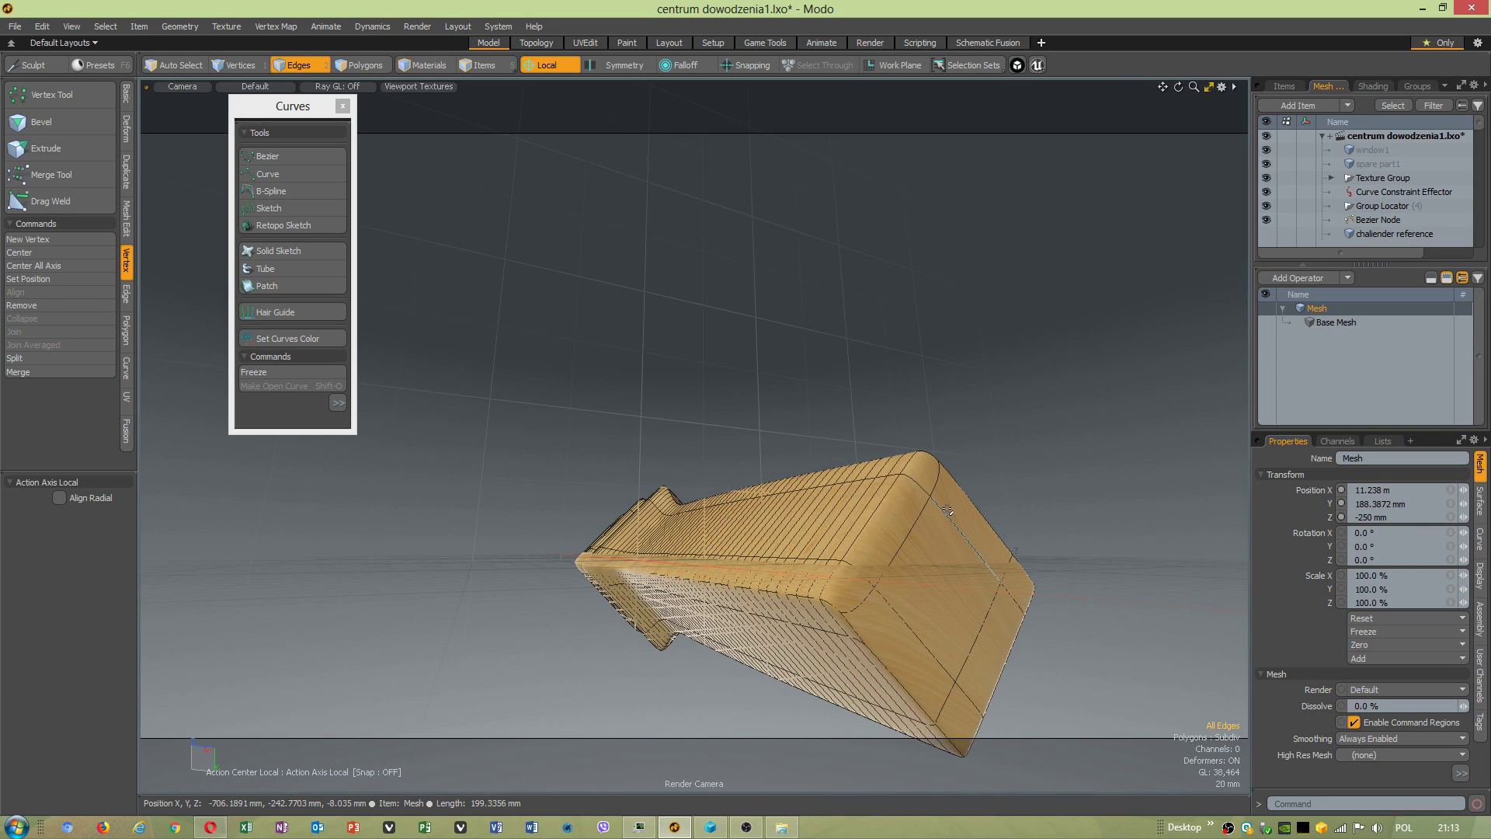
Add an edge slice between the inner and outer corners of the post's flat end cap, and turn subdivision surfaces on.
{"action": "left_click_drag", "start_coordinate": [948, 500], "coordinate": [886, 586], "text": "alt"}
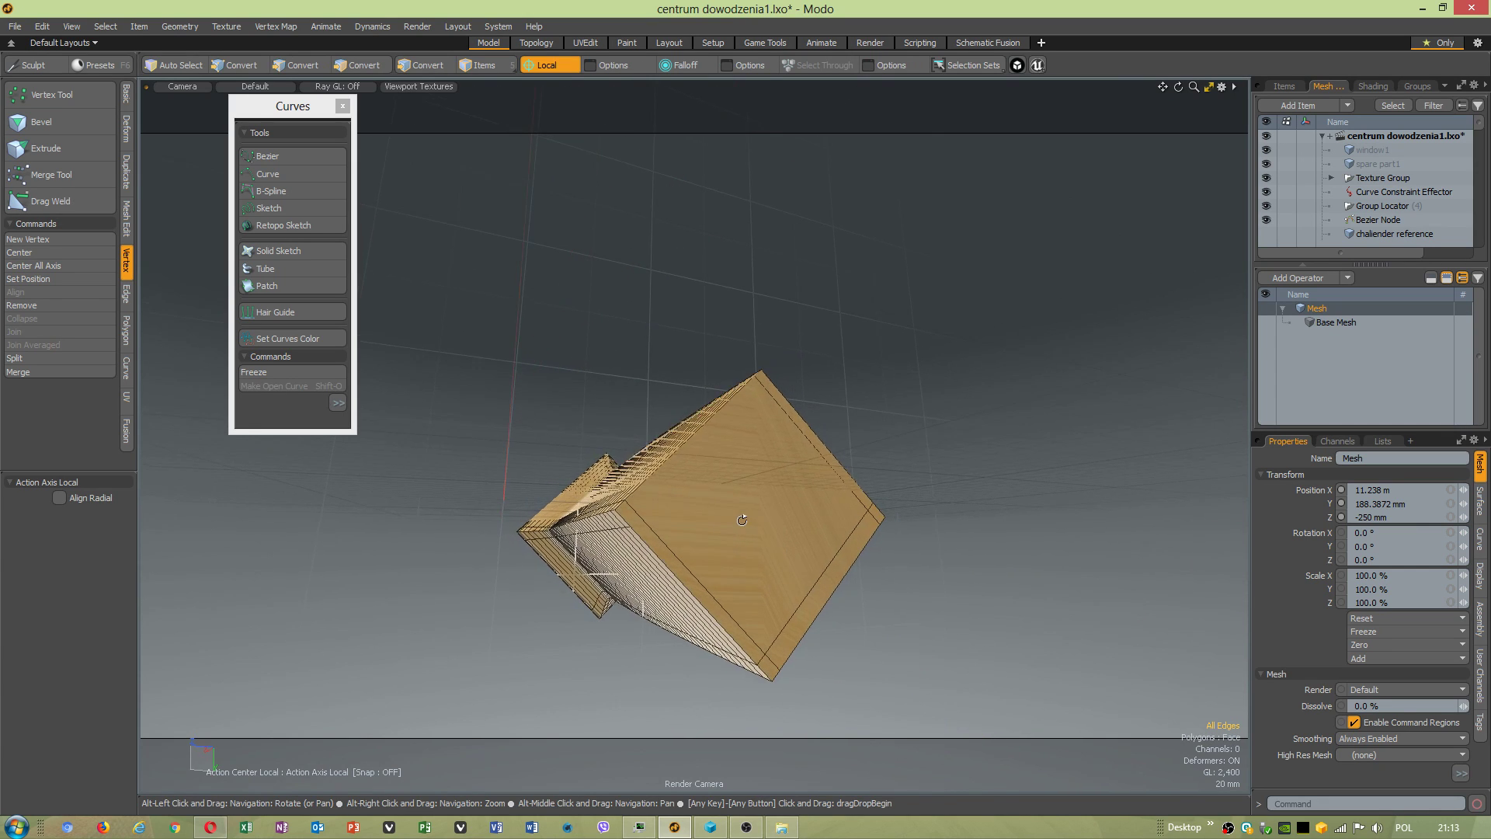
{"action": "left_click_drag", "start_coordinate": [742, 519], "coordinate": [709, 524], "text": "alt"}
{"action": "key", "text": "alt+c"}
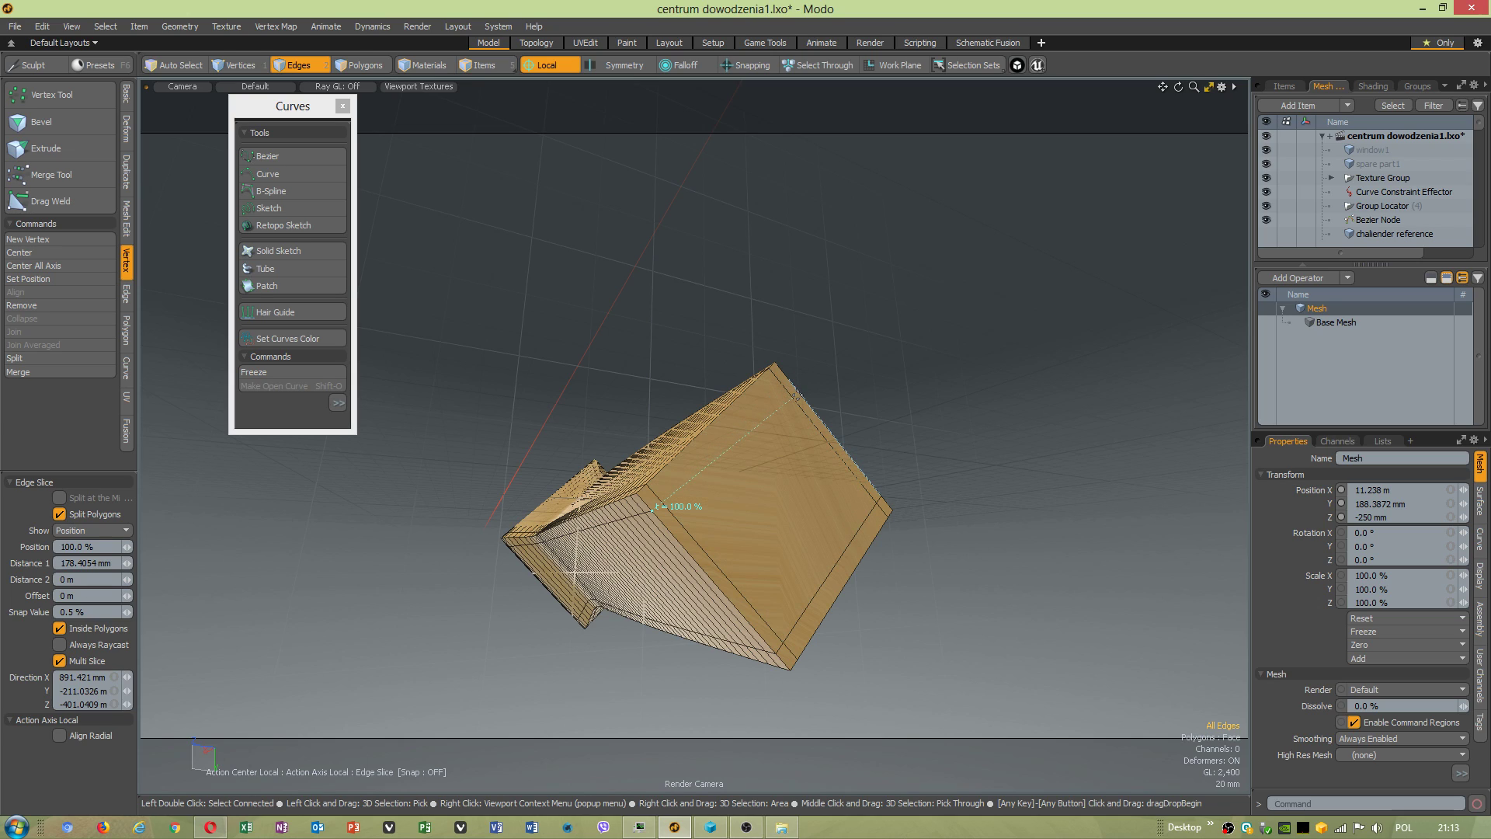
{"action": "key", "text": "space"}
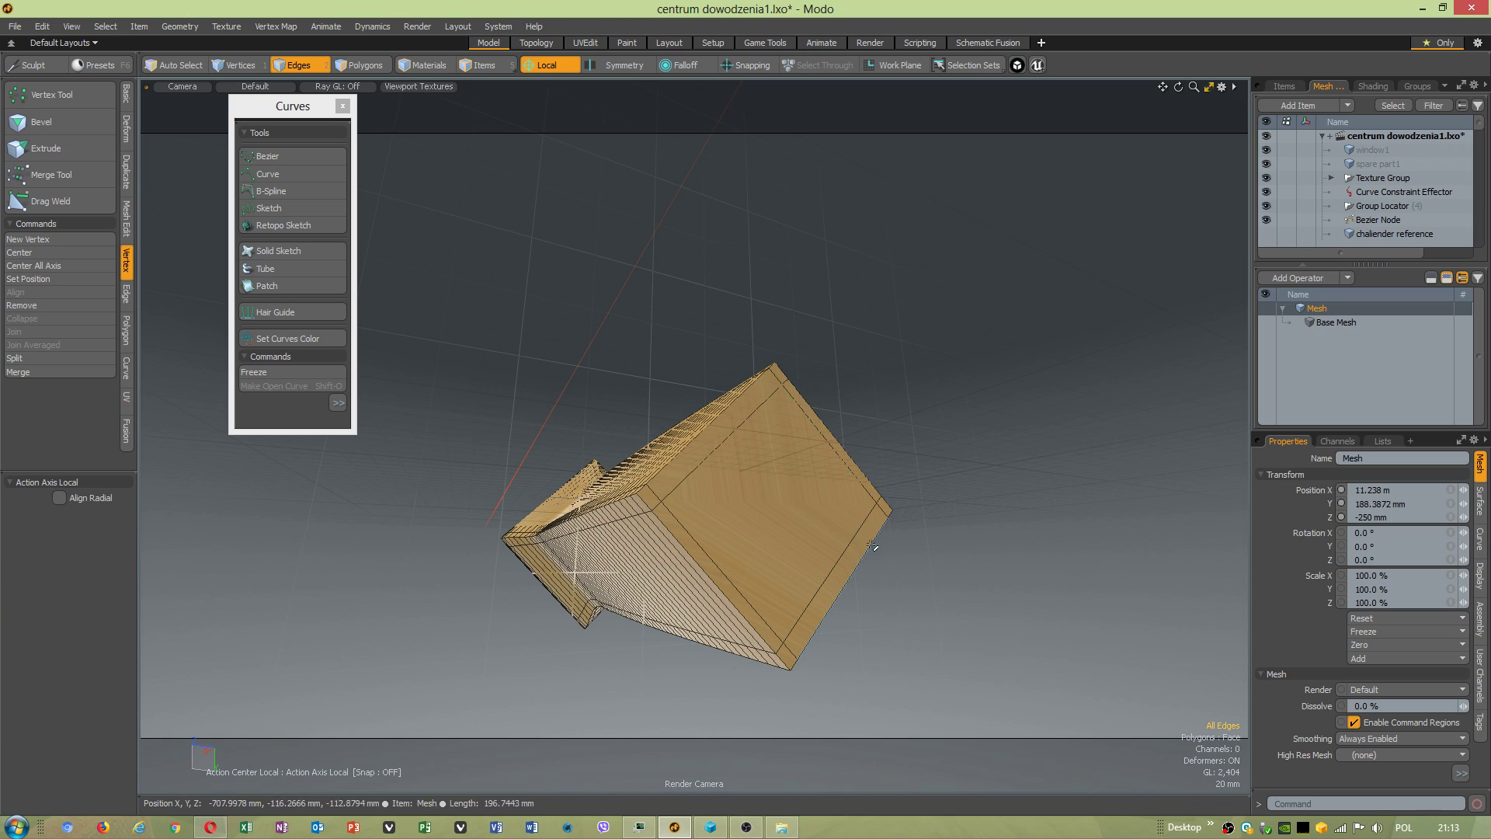
{"action": "key", "text": "Tab"}
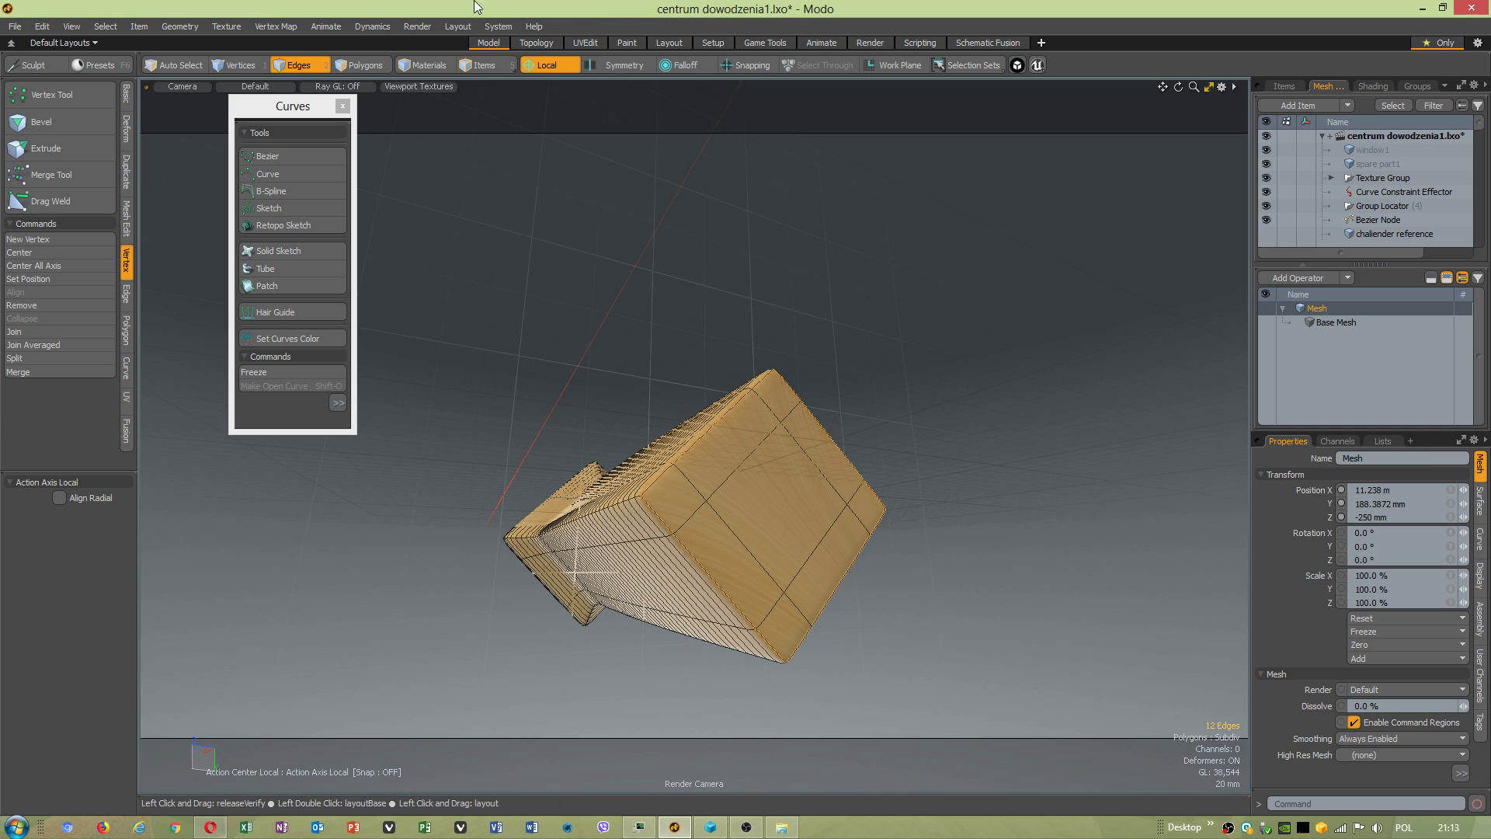
Increase the subdivision weight of the selected edges around the flat end cap to sharpen it, clearing the selection when done.
{"action": "left_click", "coordinate": [287, 27]}
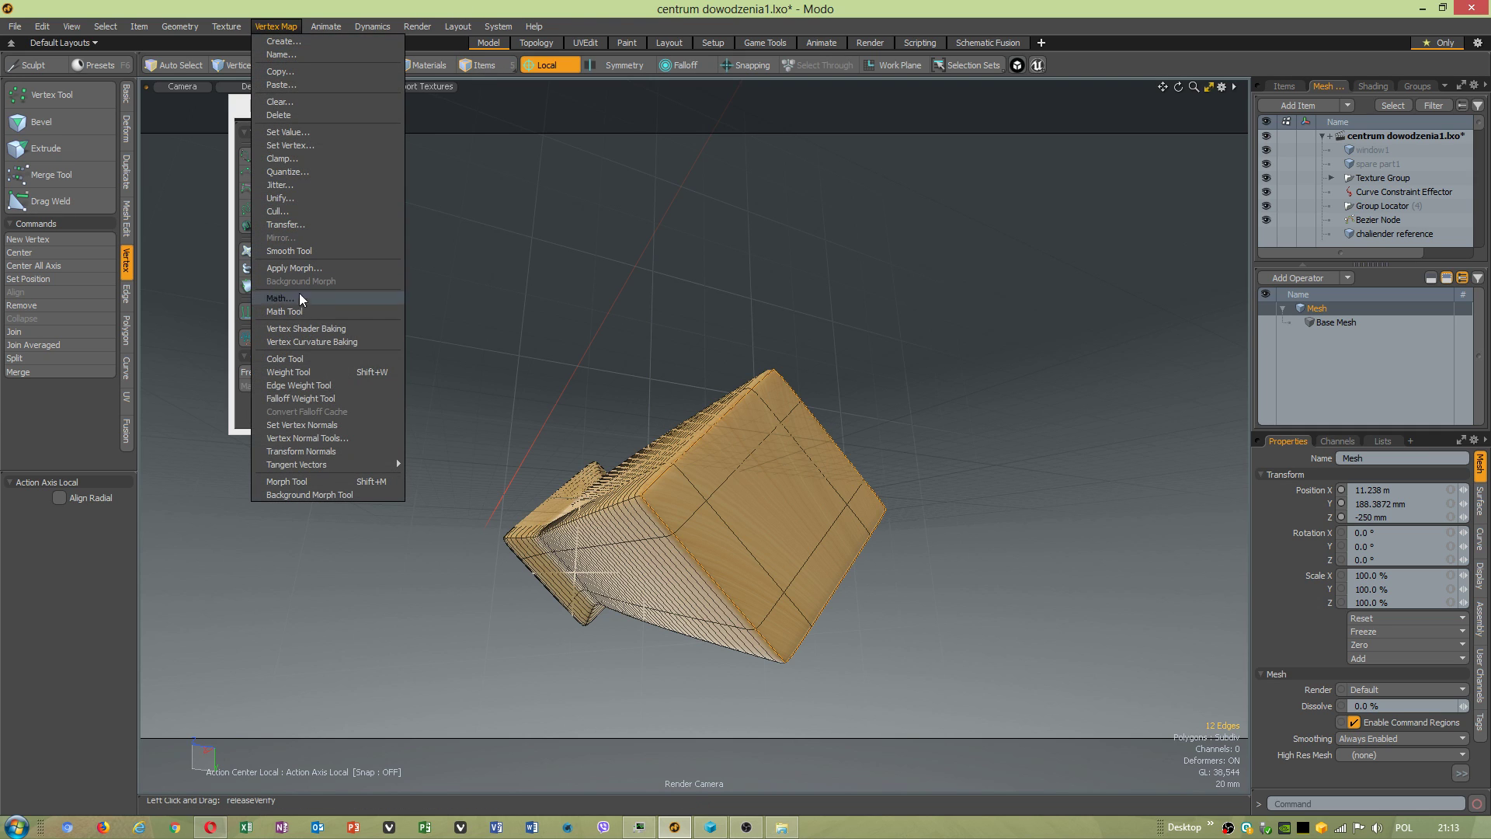
{"action": "left_click", "coordinate": [299, 371]}
{"action": "key", "text": "space"}
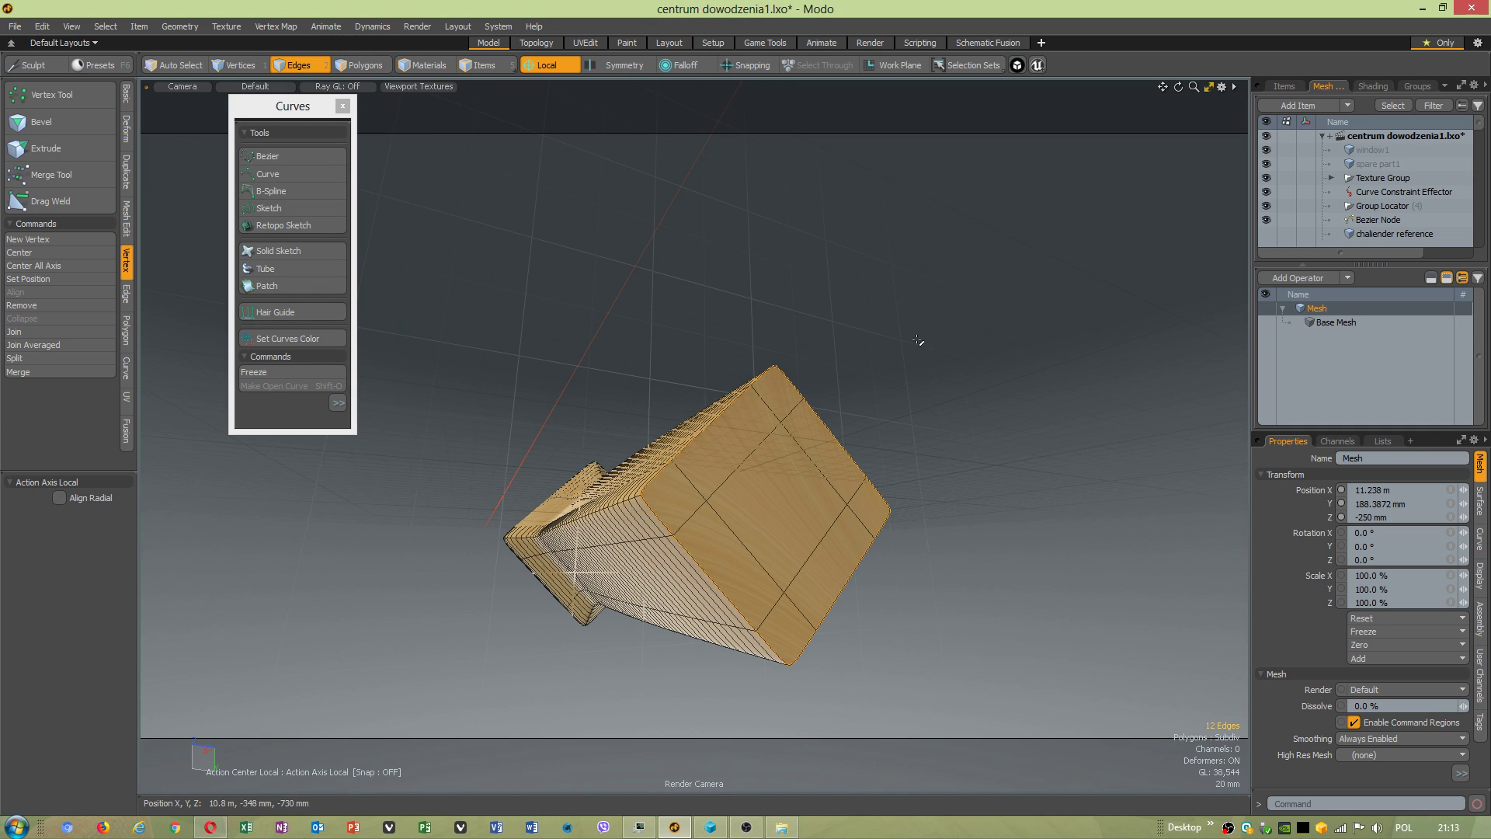
{"action": "left_click", "coordinate": [922, 339]}
Turn subdivision surfaces off for the post and save the scene.
{"action": "left_click_drag", "start_coordinate": [922, 339], "coordinate": [852, 479], "text": "alt"}
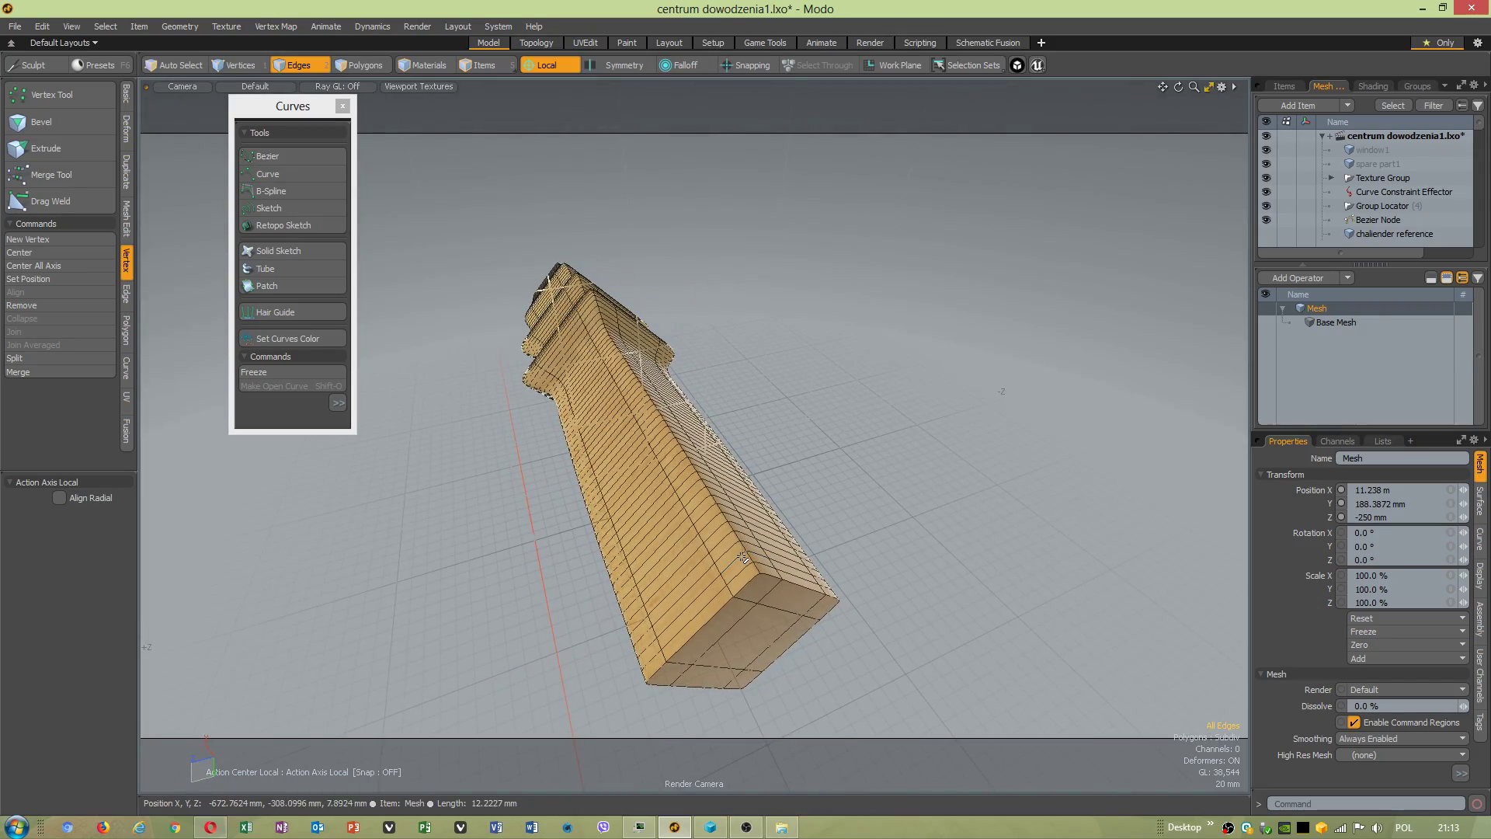
{"action": "mouse_move", "coordinate": [722, 517]}
{"action": "left_mouse_down", "text": "alt"}
{"action": "mouse_move", "coordinate": [894, 466]}
{"action": "mouse_move", "coordinate": [1055, 392]}
{"action": "mouse_move", "coordinate": [975, 393]}
{"action": "mouse_move", "coordinate": [831, 430]}
{"action": "mouse_move", "coordinate": [816, 415]}
{"action": "left_mouse_up", "text": "alt"}
{"action": "key", "text": "Tab"}
{"action": "left_click", "coordinate": [25, 29]}
{"action": "left_click", "coordinate": [48, 172]}
{"action": "key", "text": "ctrl+s"}
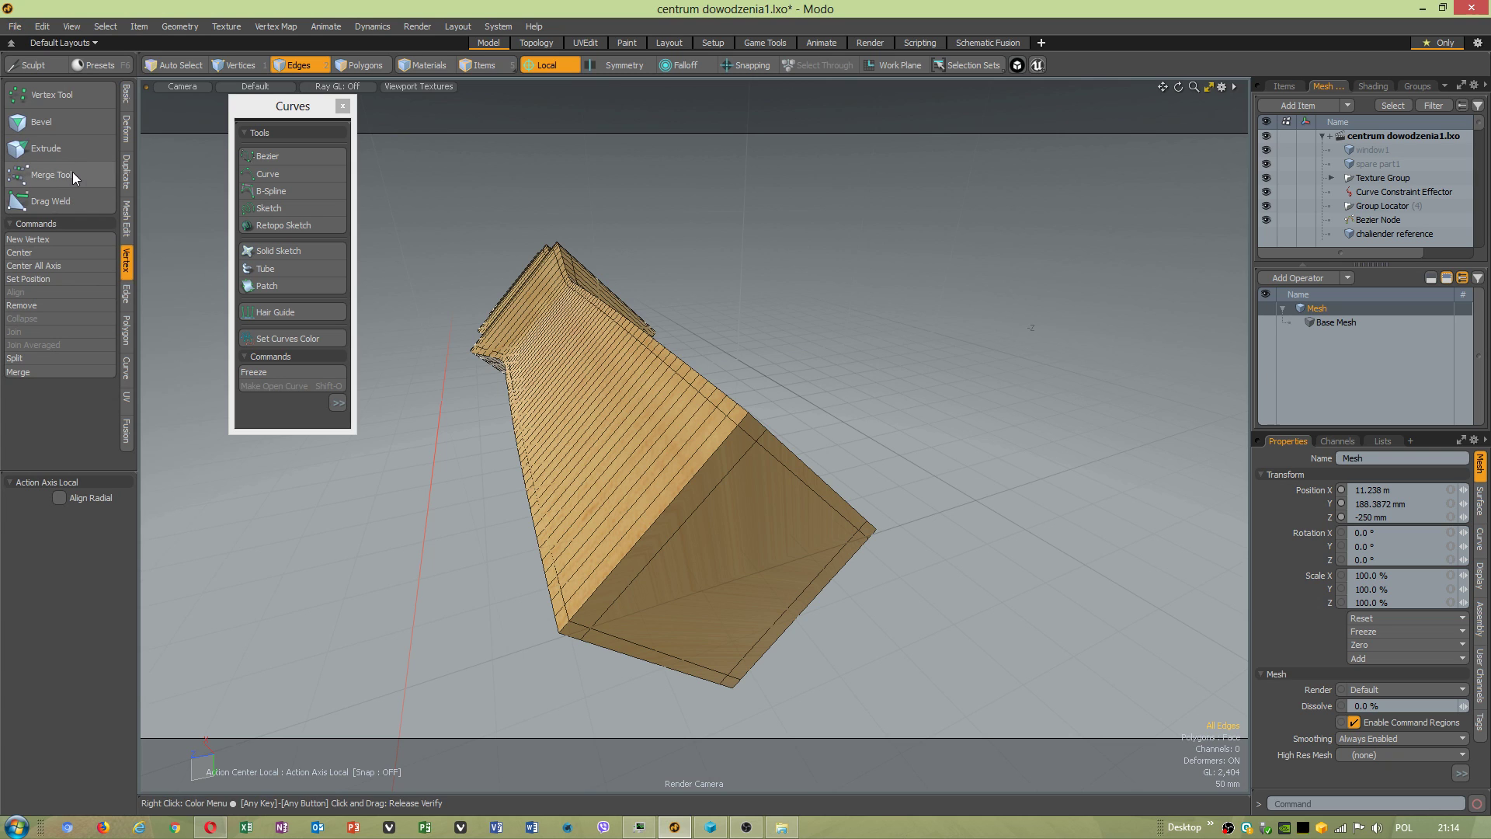
Select the border edges of the end cap and pyramid and the long corner edges of the post as UV seams.
{"action": "left_click_drag", "start_coordinate": [704, 466], "coordinate": [685, 531], "text": "alt"}
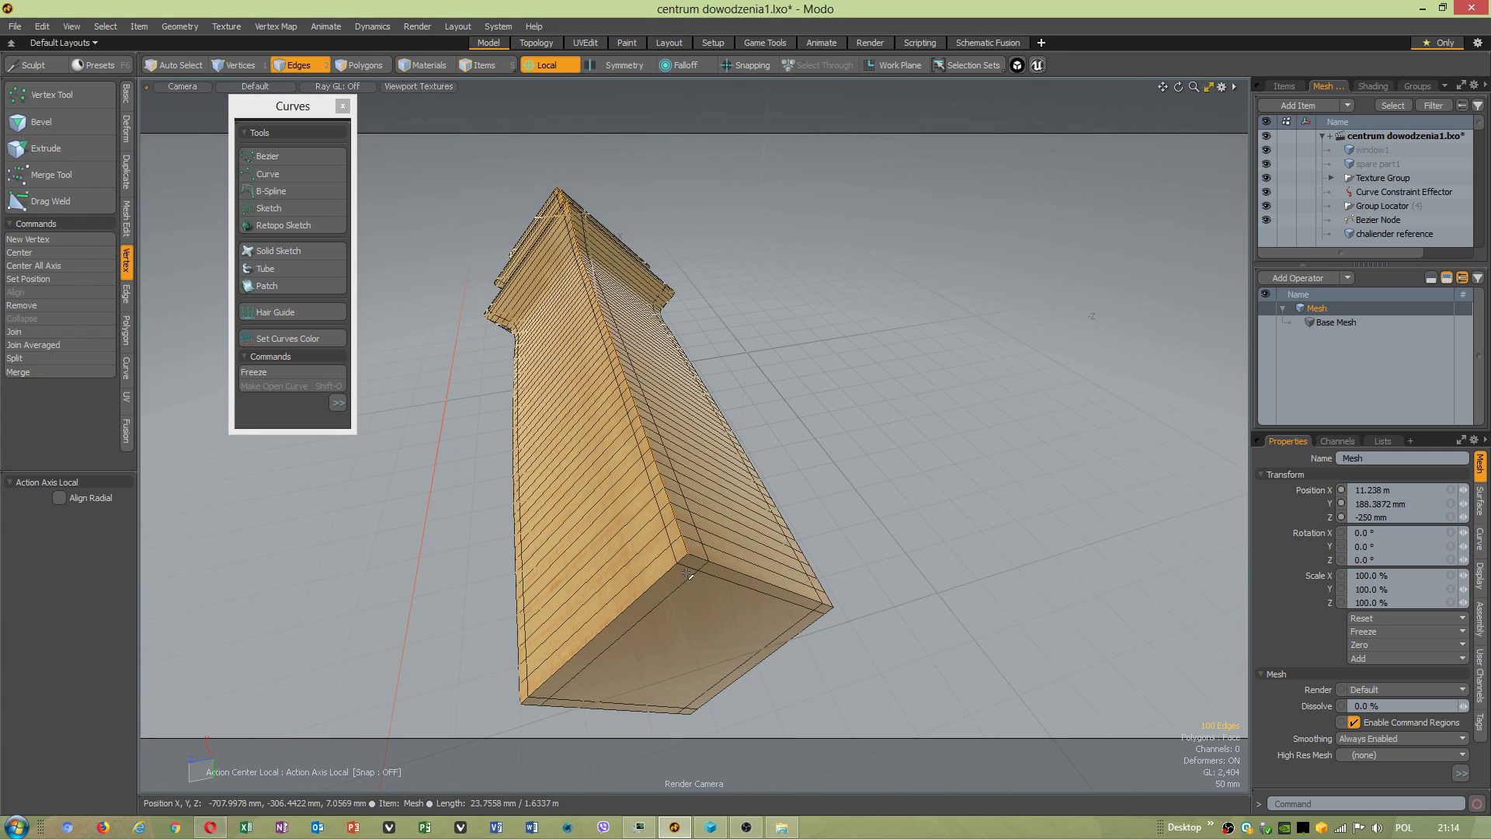
{"action": "left_click", "coordinate": [724, 563]}
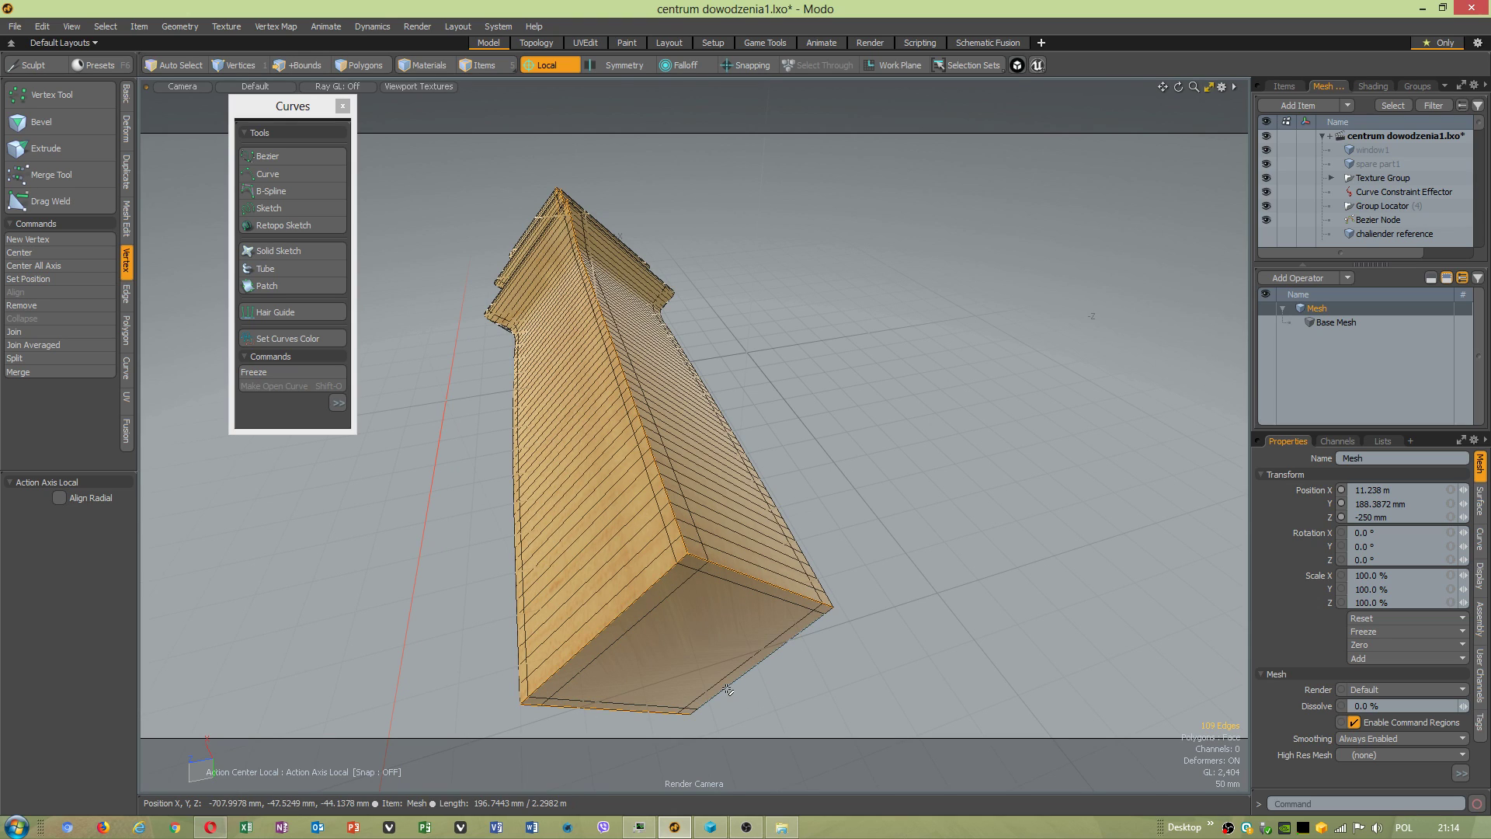
{"action": "left_click_drag", "start_coordinate": [646, 543], "coordinate": [994, 477], "text": "alt"}
{"action": "left_click_drag", "start_coordinate": [693, 280], "coordinate": [967, 426], "text": "alt"}
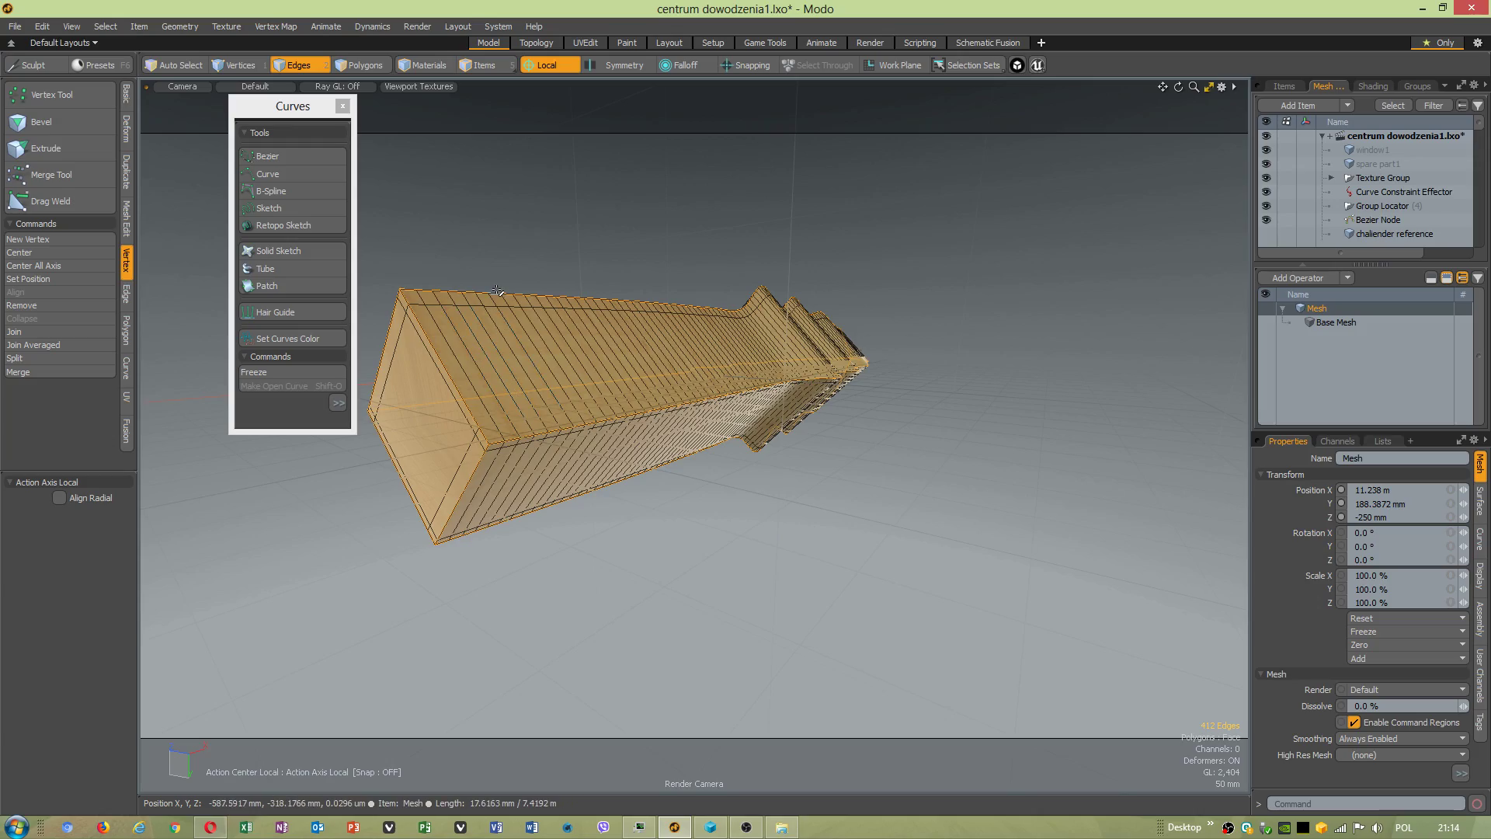
{"action": "mouse_move", "coordinate": [660, 322]}
{"action": "left_mouse_down", "text": "alt"}
{"action": "mouse_move", "coordinate": [912, 355]}
{"action": "mouse_move", "coordinate": [873, 431]}
{"action": "mouse_move", "coordinate": [932, 423]}
{"action": "mouse_move", "coordinate": [870, 425]}
{"action": "mouse_move", "coordinate": [919, 359]}
{"action": "mouse_move", "coordinate": [1106, 441]}
{"action": "mouse_move", "coordinate": [860, 554]}
{"action": "mouse_move", "coordinate": [482, 497]}
{"action": "left_mouse_up", "text": "alt"}
{"action": "right_click_drag", "start_coordinate": [481, 497], "coordinate": [341, 547], "text": "alt"}
{"action": "left_click_drag", "start_coordinate": [342, 548], "coordinate": [479, 542], "text": "alt"}
{"action": "right_click_drag", "start_coordinate": [479, 543], "coordinate": [476, 501], "text": "alt"}
{"action": "left_click_drag", "start_coordinate": [669, 499], "coordinate": [598, 536], "text": "alt"}
Open the UV editor and unwrap the post along the selected seam edges with the Conformal method.
{"action": "left_click", "coordinate": [219, 28]}
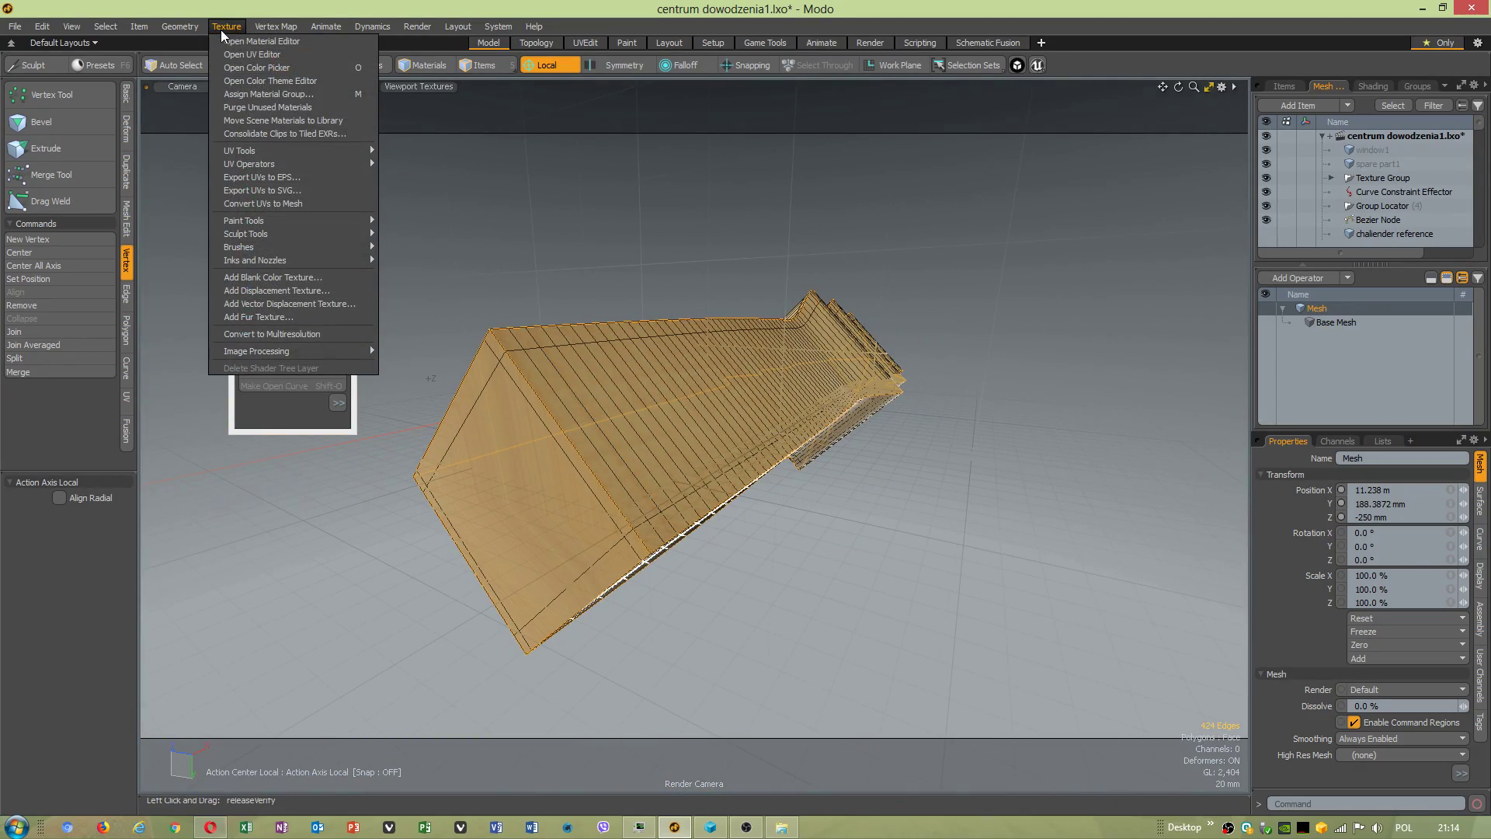
{"action": "left_click", "coordinate": [253, 55]}
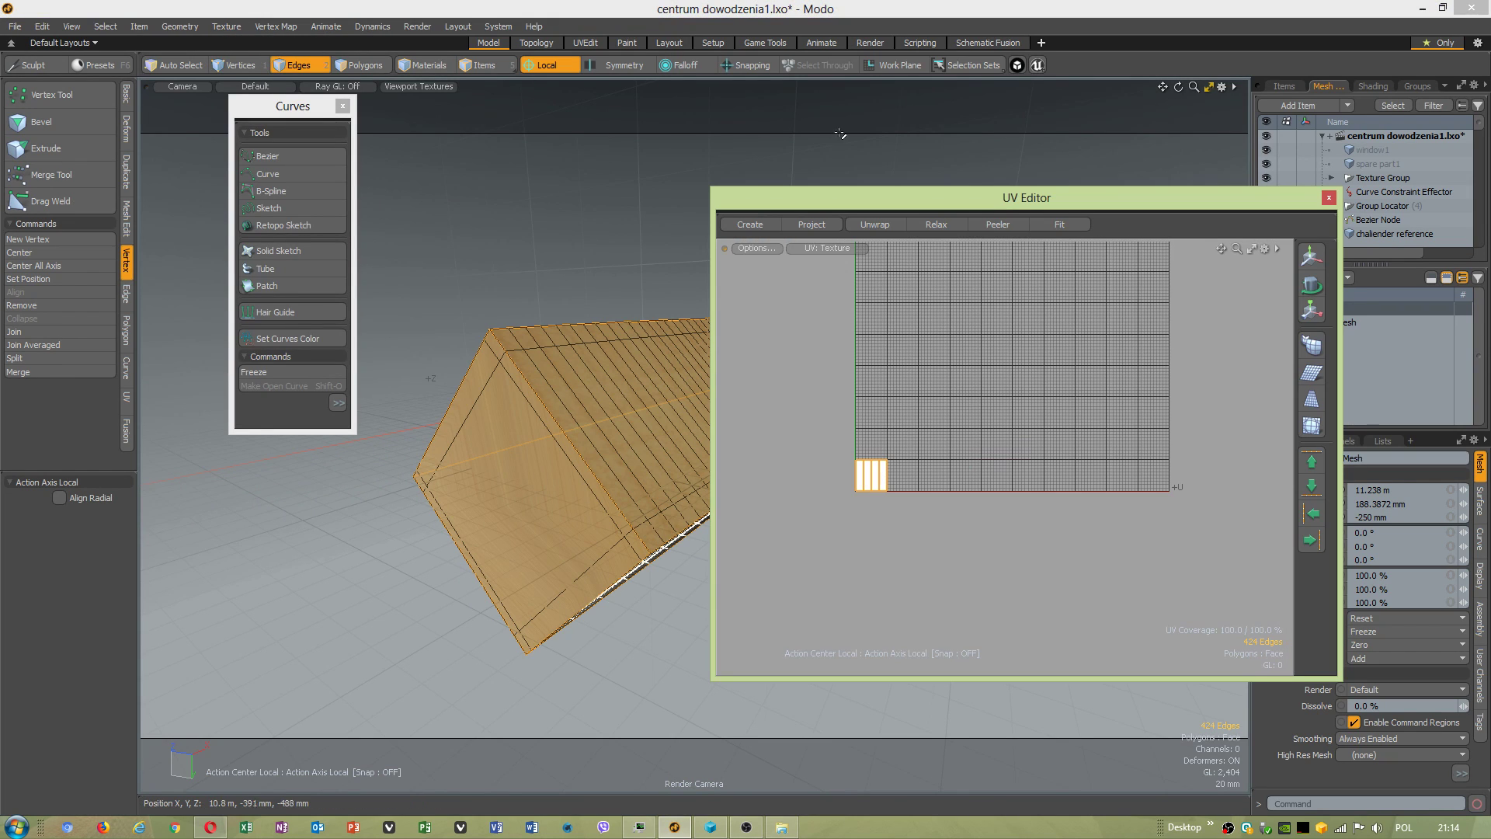
{"action": "left_click", "coordinate": [879, 226]}
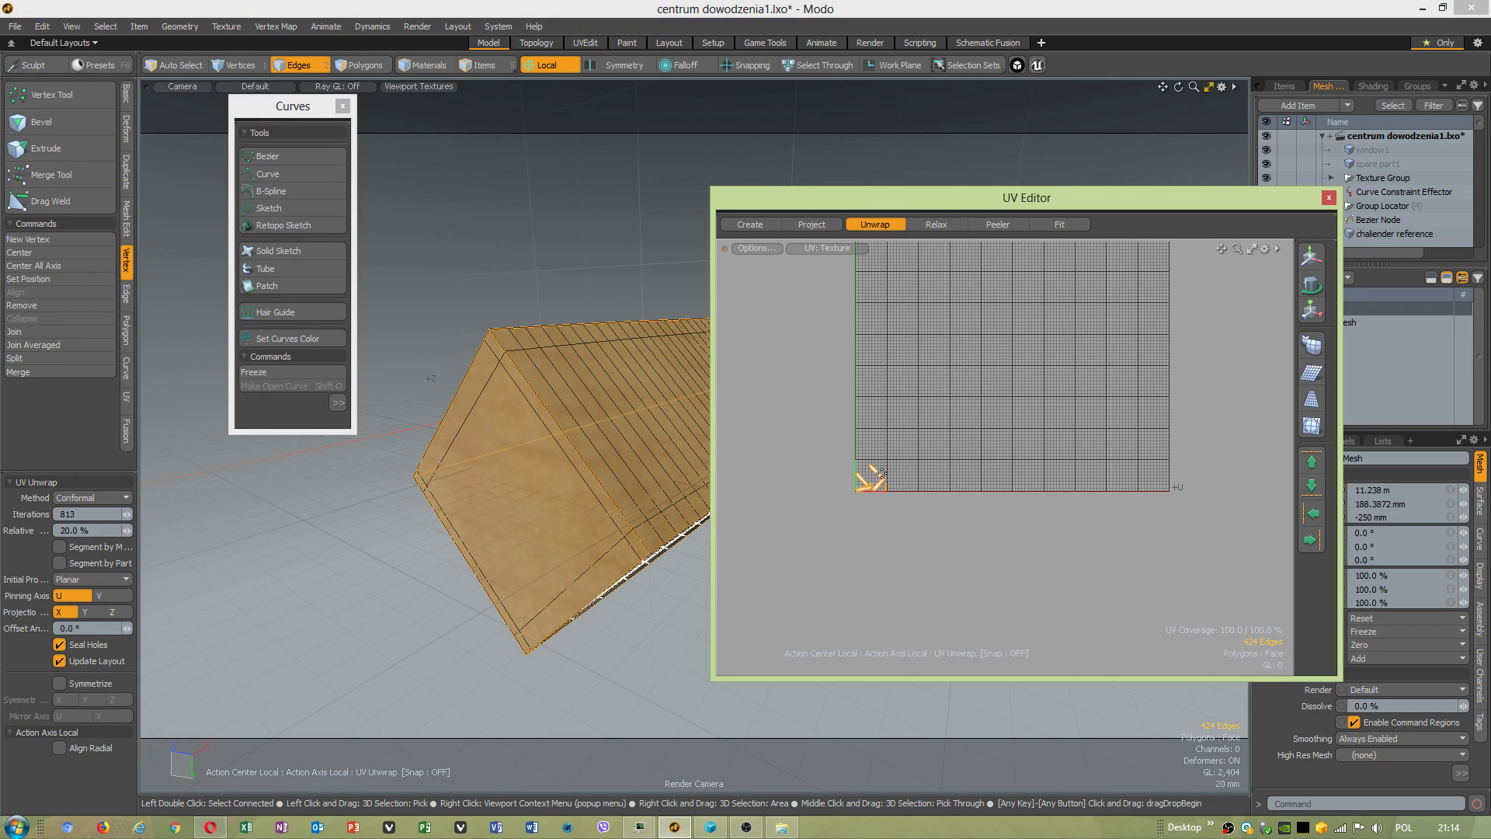
{"action": "key", "text": "space"}
{"action": "key", "text": "space"}
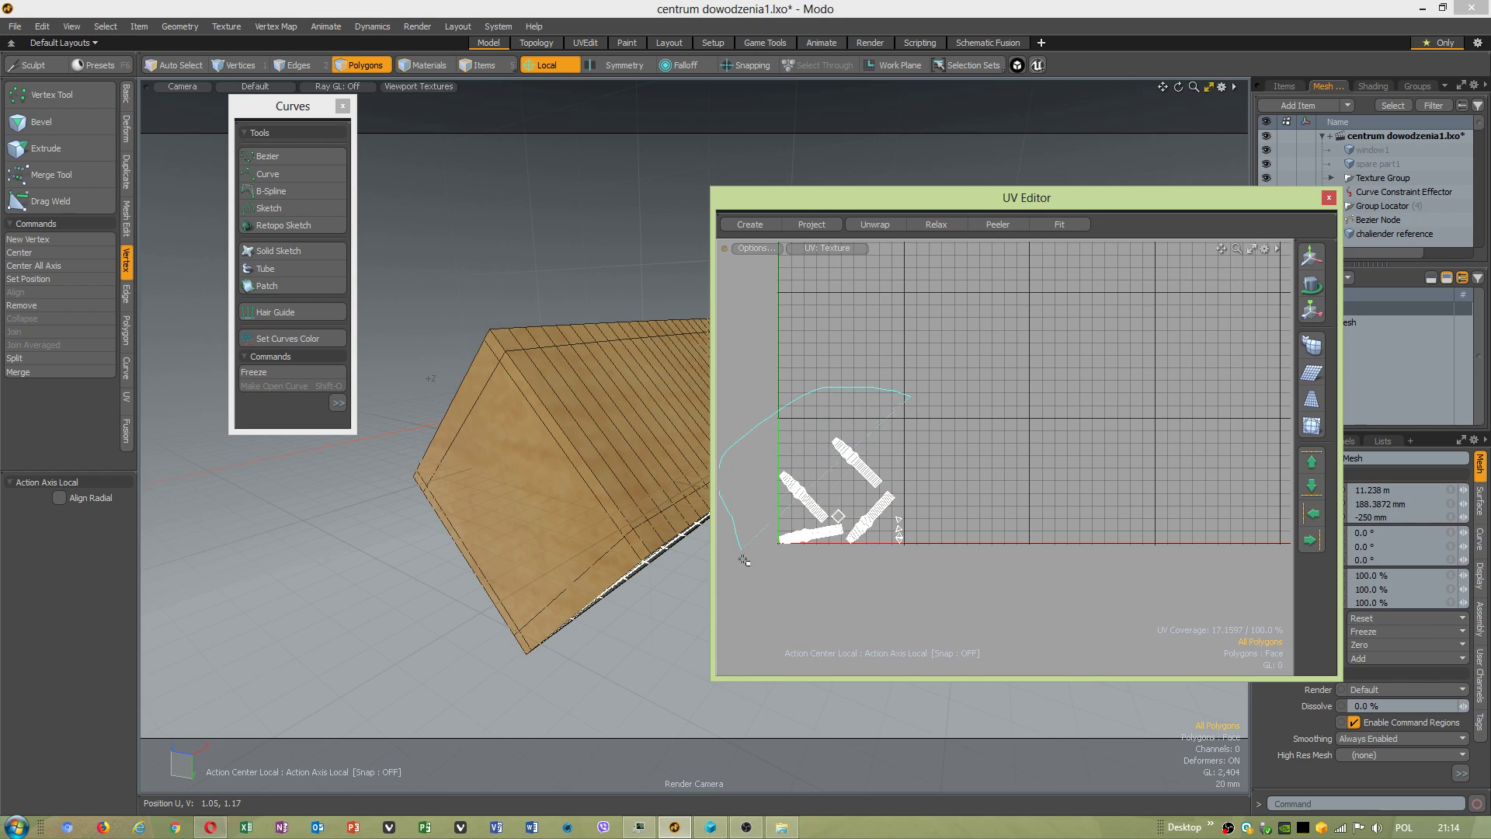
Select all the post's UV polygons and straighten the islands with Orient Pieces.
{"action": "right_click_drag", "start_coordinate": [756, 578], "coordinate": [1075, 460]}
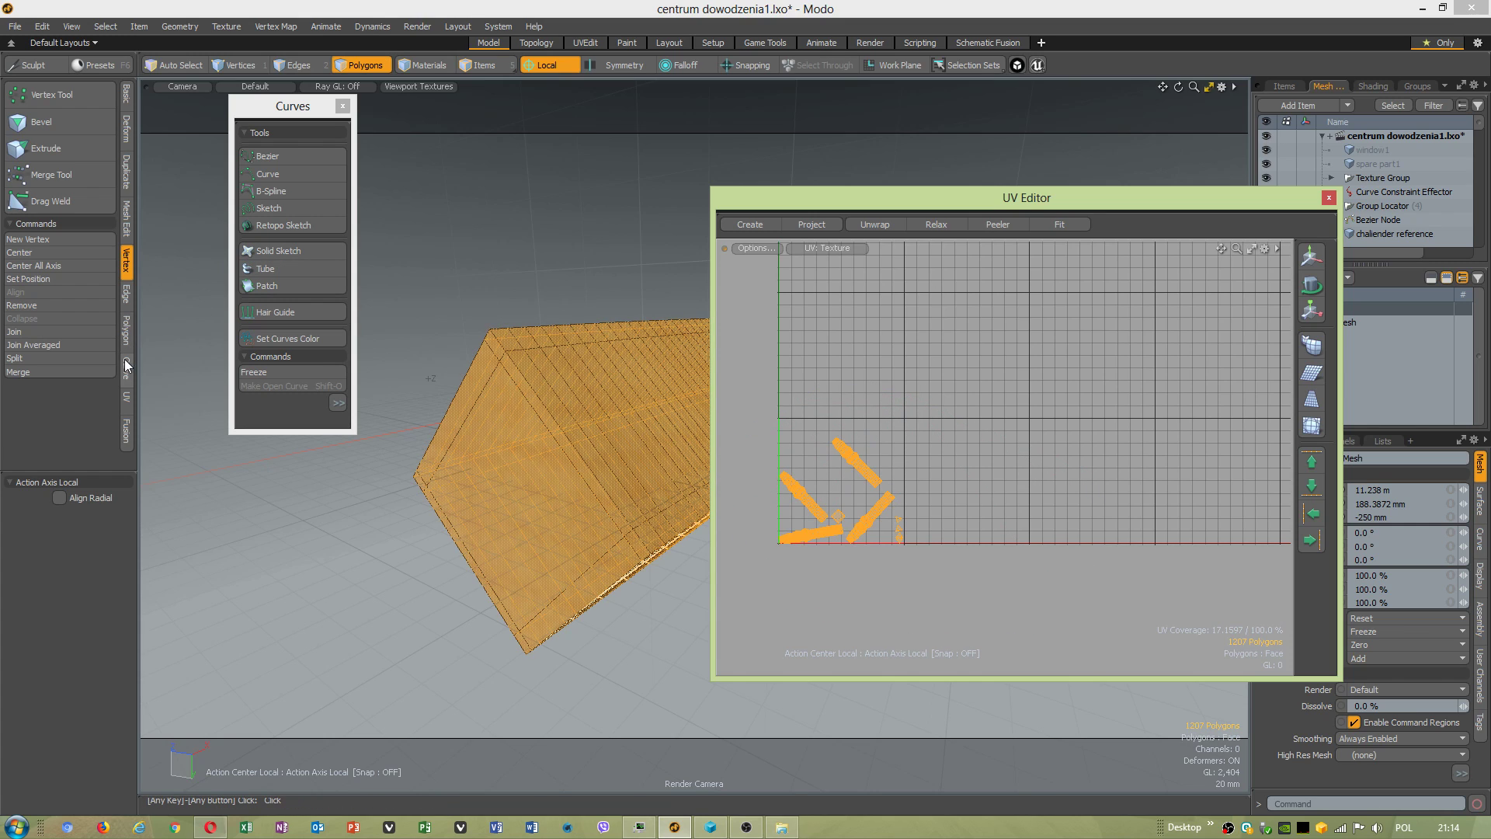
{"action": "left_click", "coordinate": [126, 397]}
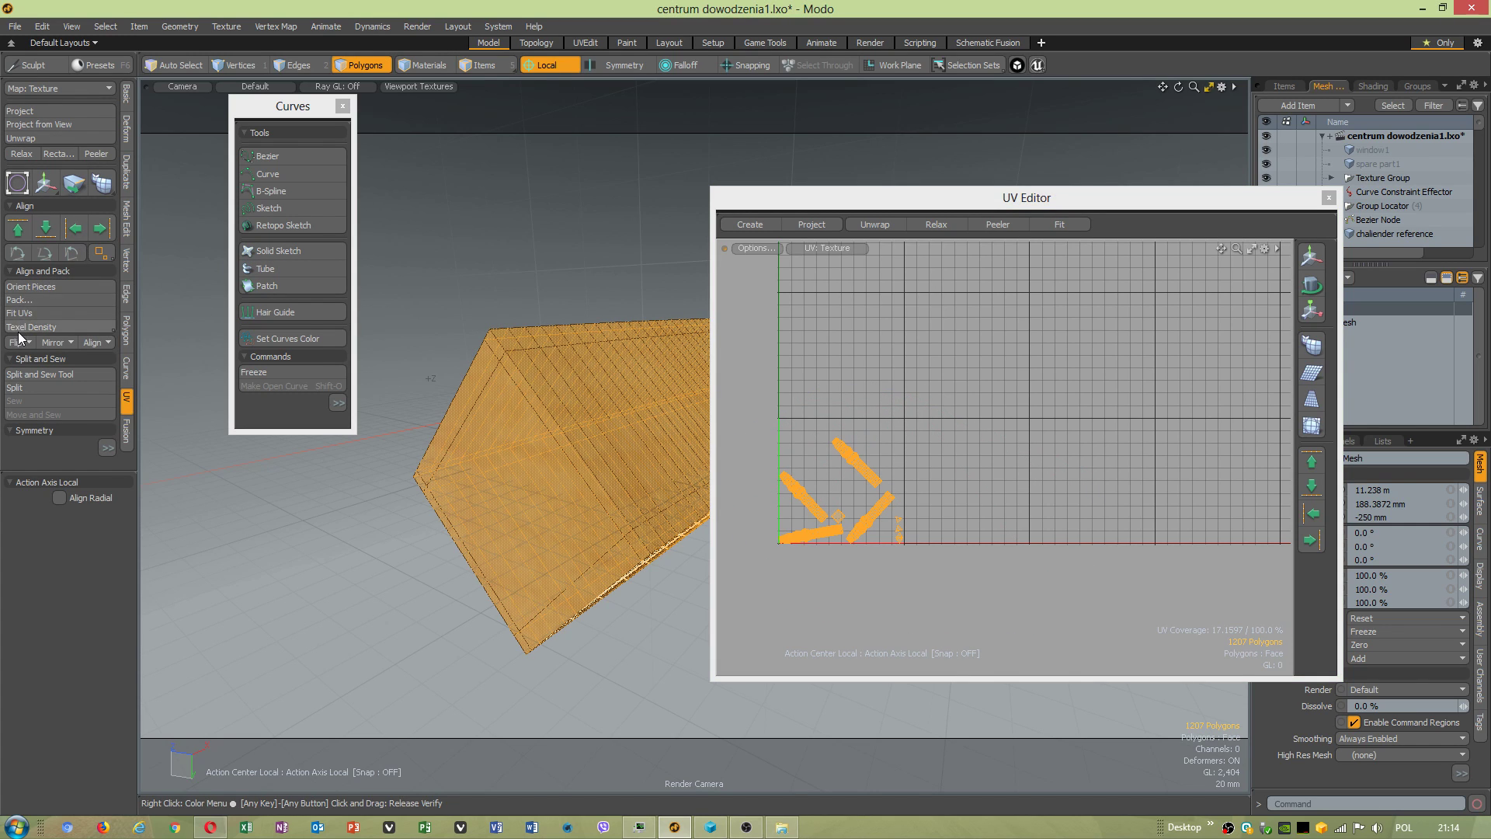
{"action": "left_click", "coordinate": [34, 288]}
Scale up all the post's UV islands together using the Automatic action center, clear the selection and close the UV editor.
{"action": "left_click_drag", "start_coordinate": [848, 461], "coordinate": [859, 462]}
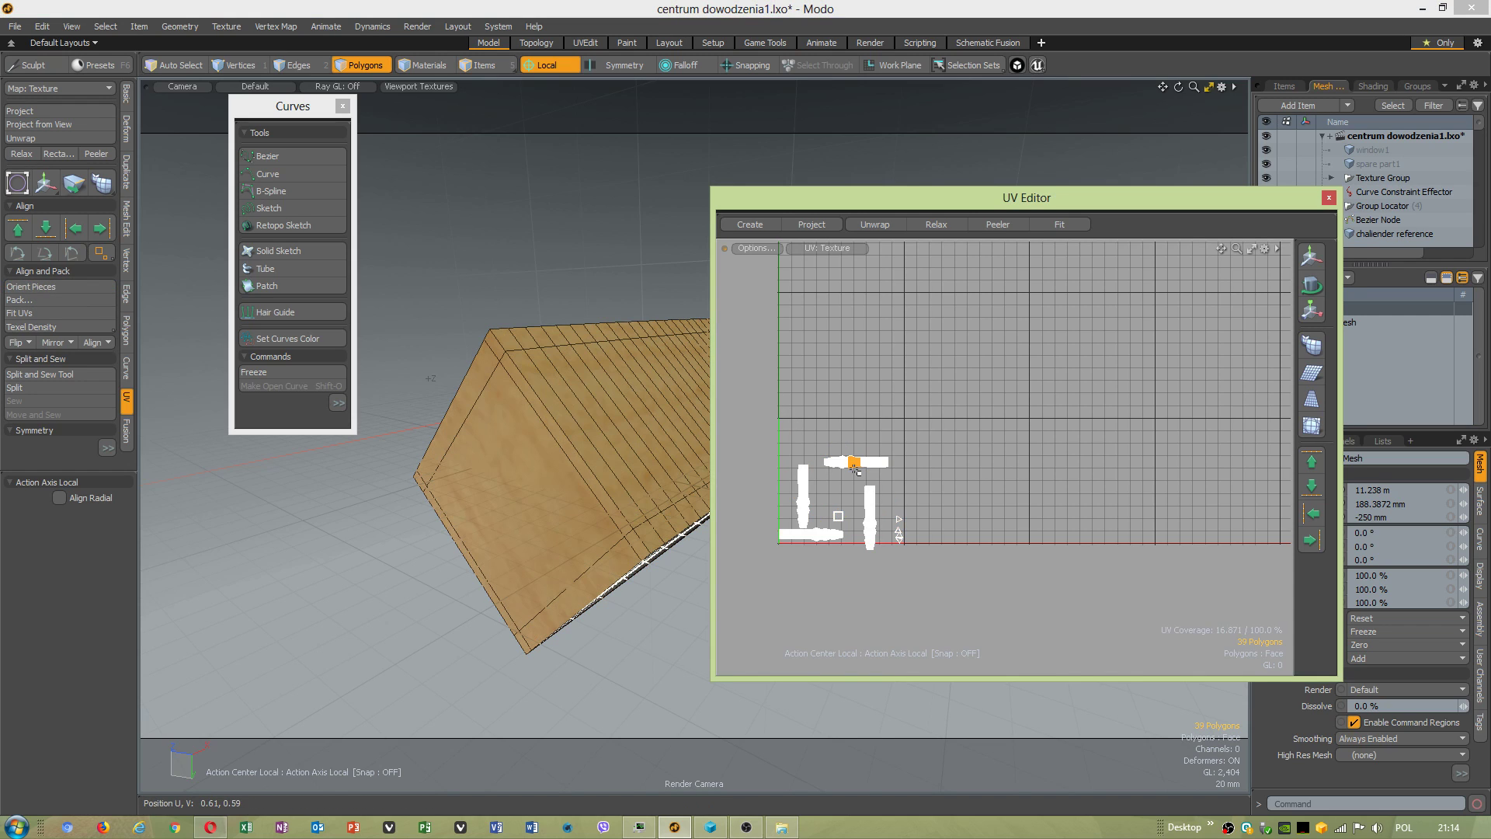
{"action": "scroll", "coordinate": [824, 505], "scroll_direction": "up", "scroll_amount": 4}
{"action": "scroll", "coordinate": [824, 506], "scroll_direction": "down", "scroll_amount": 2}
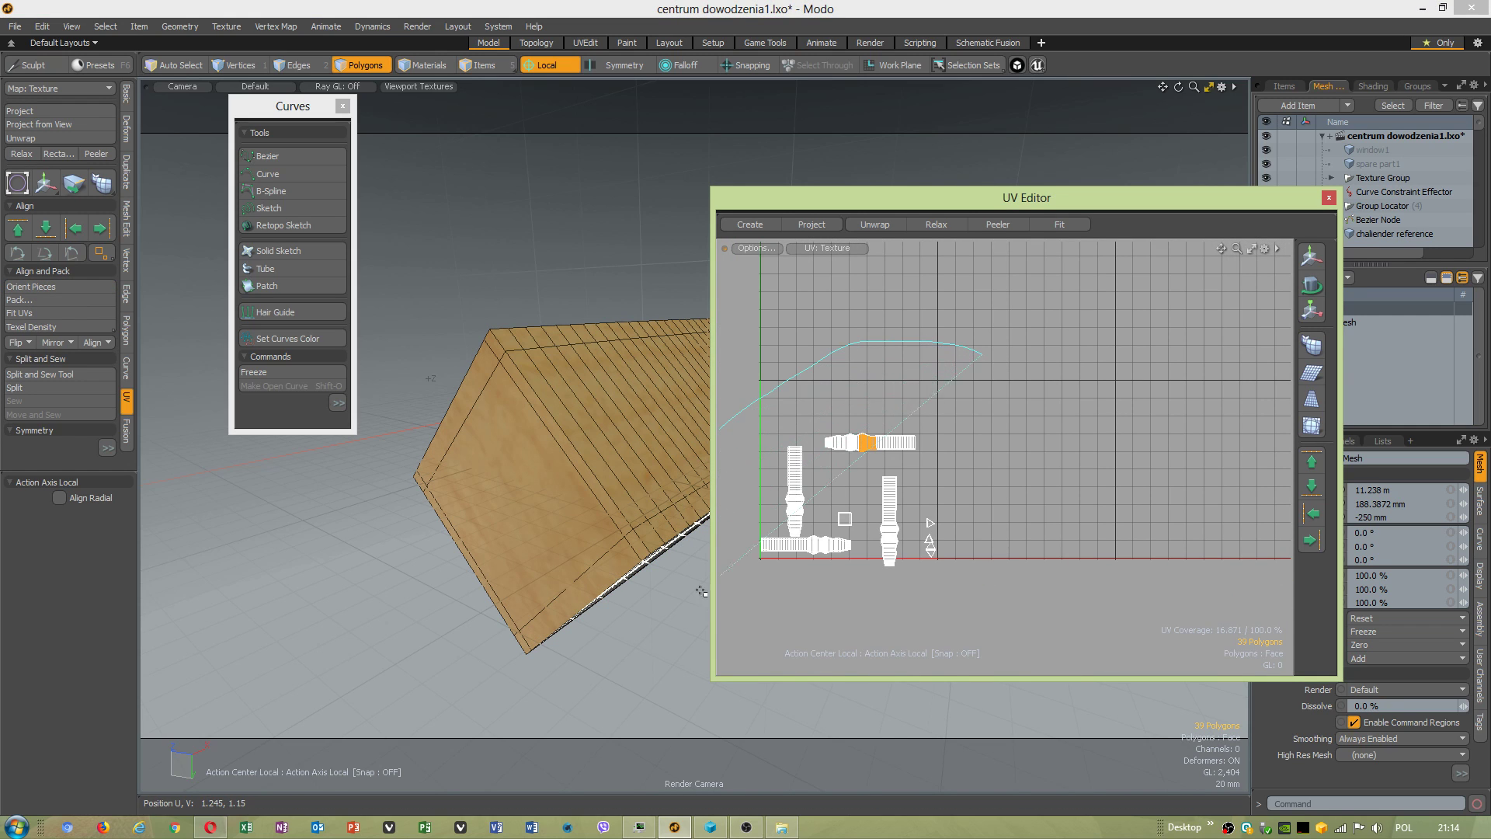
{"action": "right_click_drag", "start_coordinate": [724, 614], "coordinate": [1079, 594]}
{"action": "scroll", "coordinate": [860, 500], "scroll_direction": "up", "scroll_amount": 2}
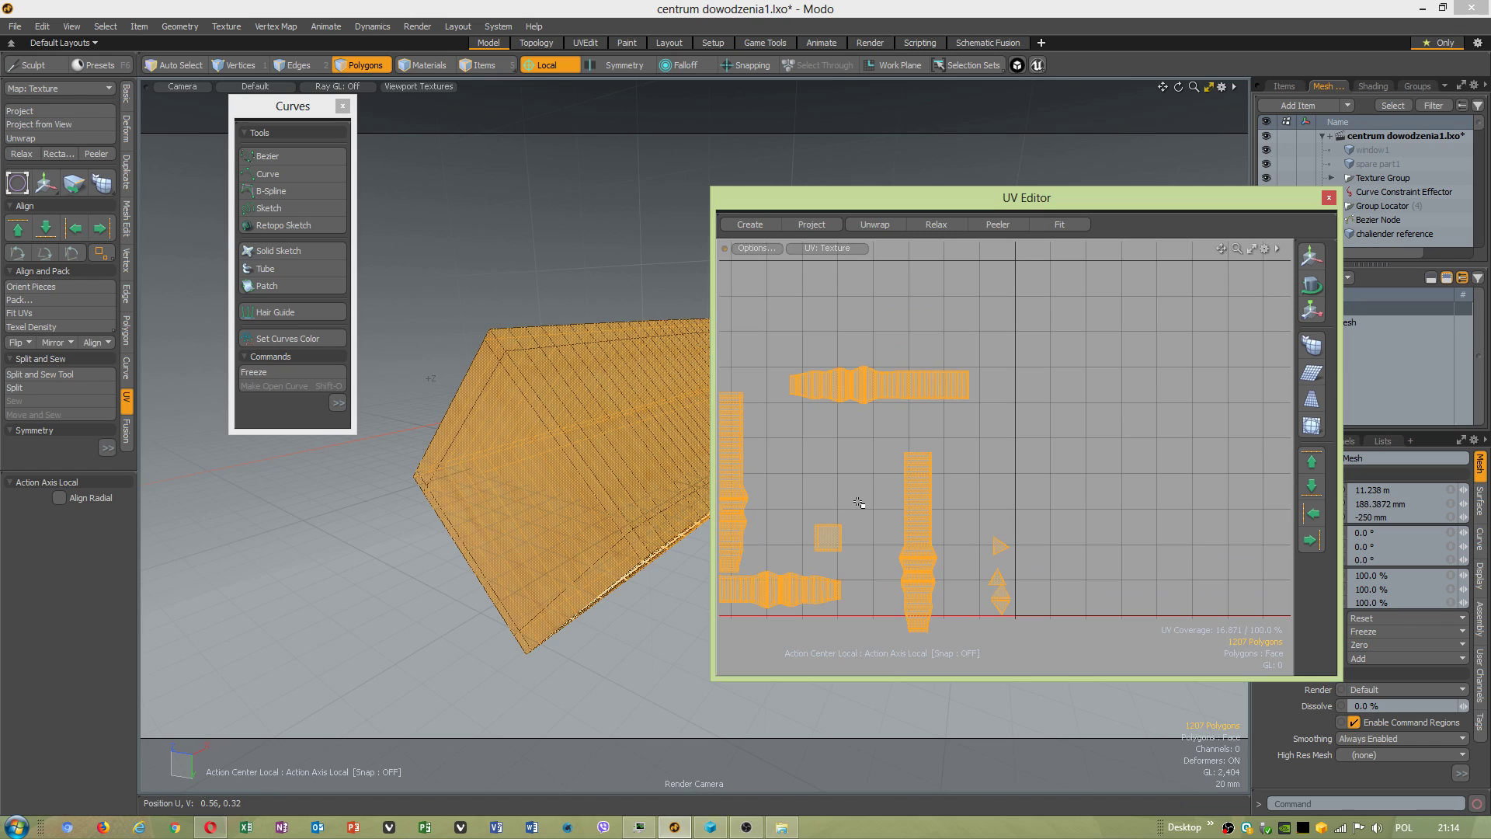
{"action": "key", "text": "y"}
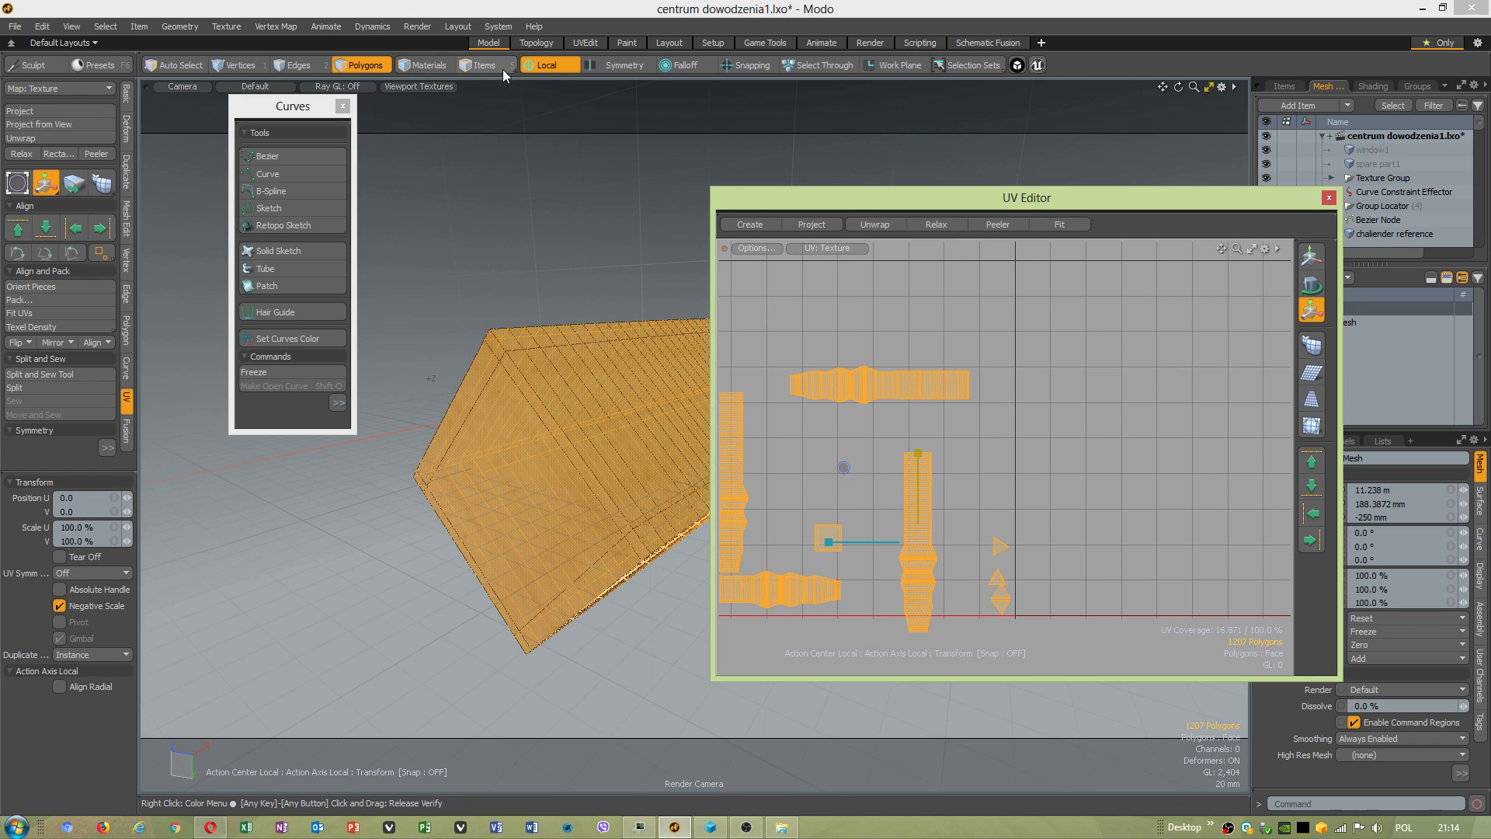
{"action": "left_click", "coordinate": [545, 68]}
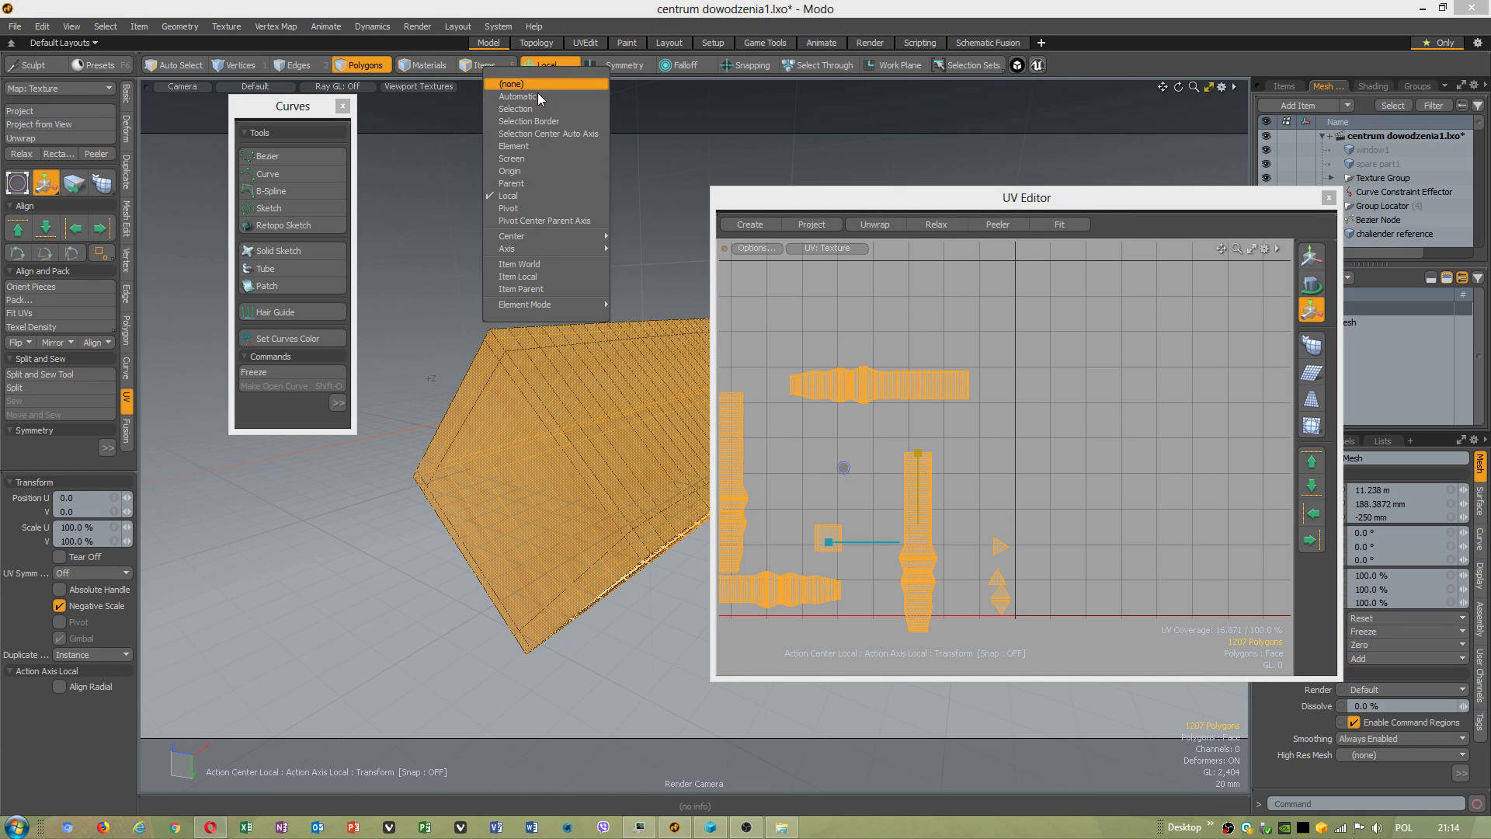
{"action": "left_click", "coordinate": [538, 100]}
{"action": "left_click_drag", "start_coordinate": [845, 482], "coordinate": [1116, 326]}
{"action": "key", "text": "space"}
{"action": "left_click", "coordinate": [476, 240]}
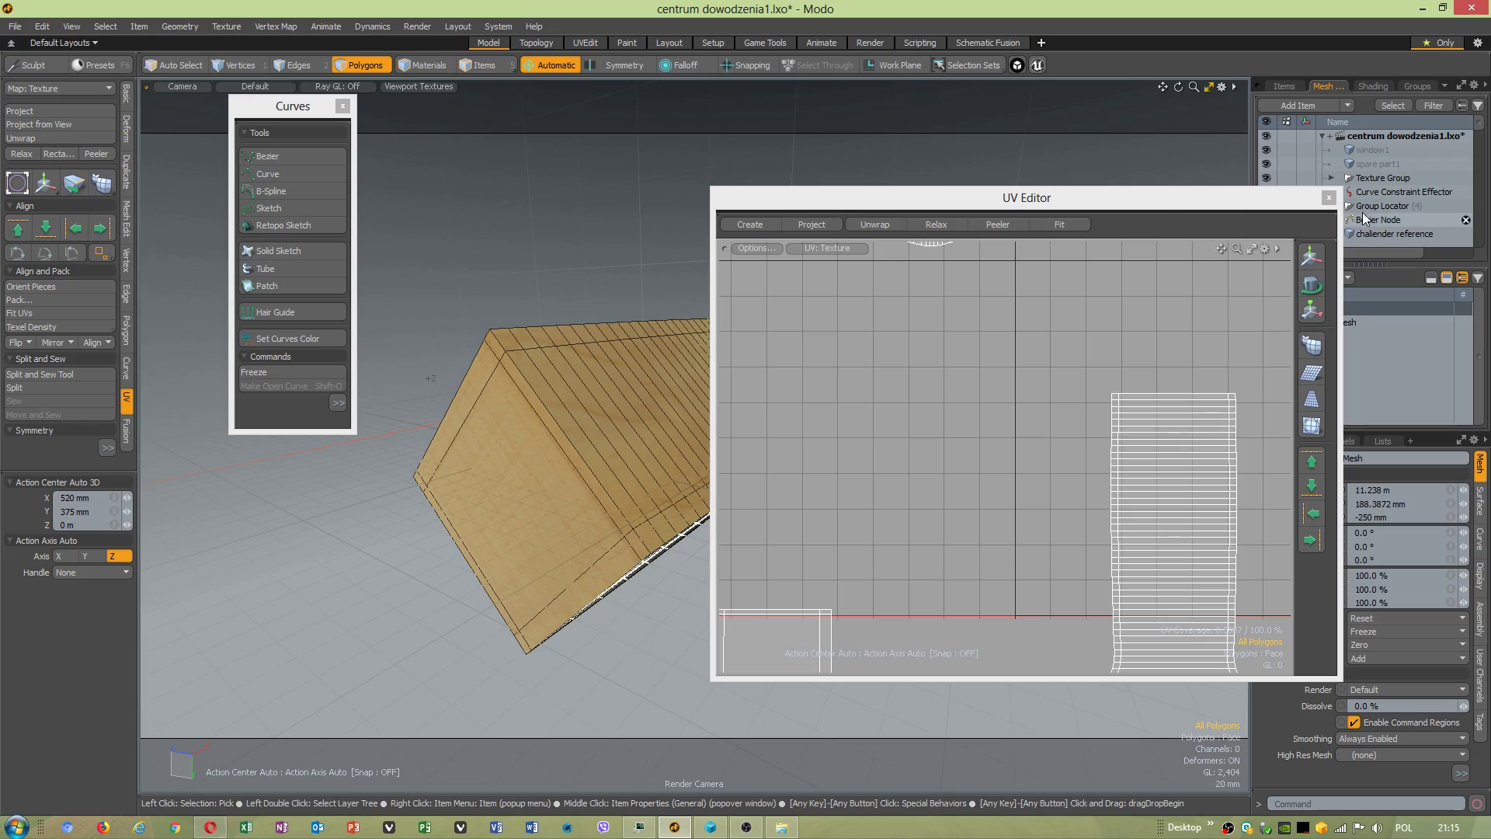
{"action": "left_click", "coordinate": [1328, 198]}
Add an edge slice at the corner of the pyramid's base, joining the inner and outer corner vertices.
{"action": "left_click_drag", "start_coordinate": [802, 378], "coordinate": [707, 554], "text": "alt"}
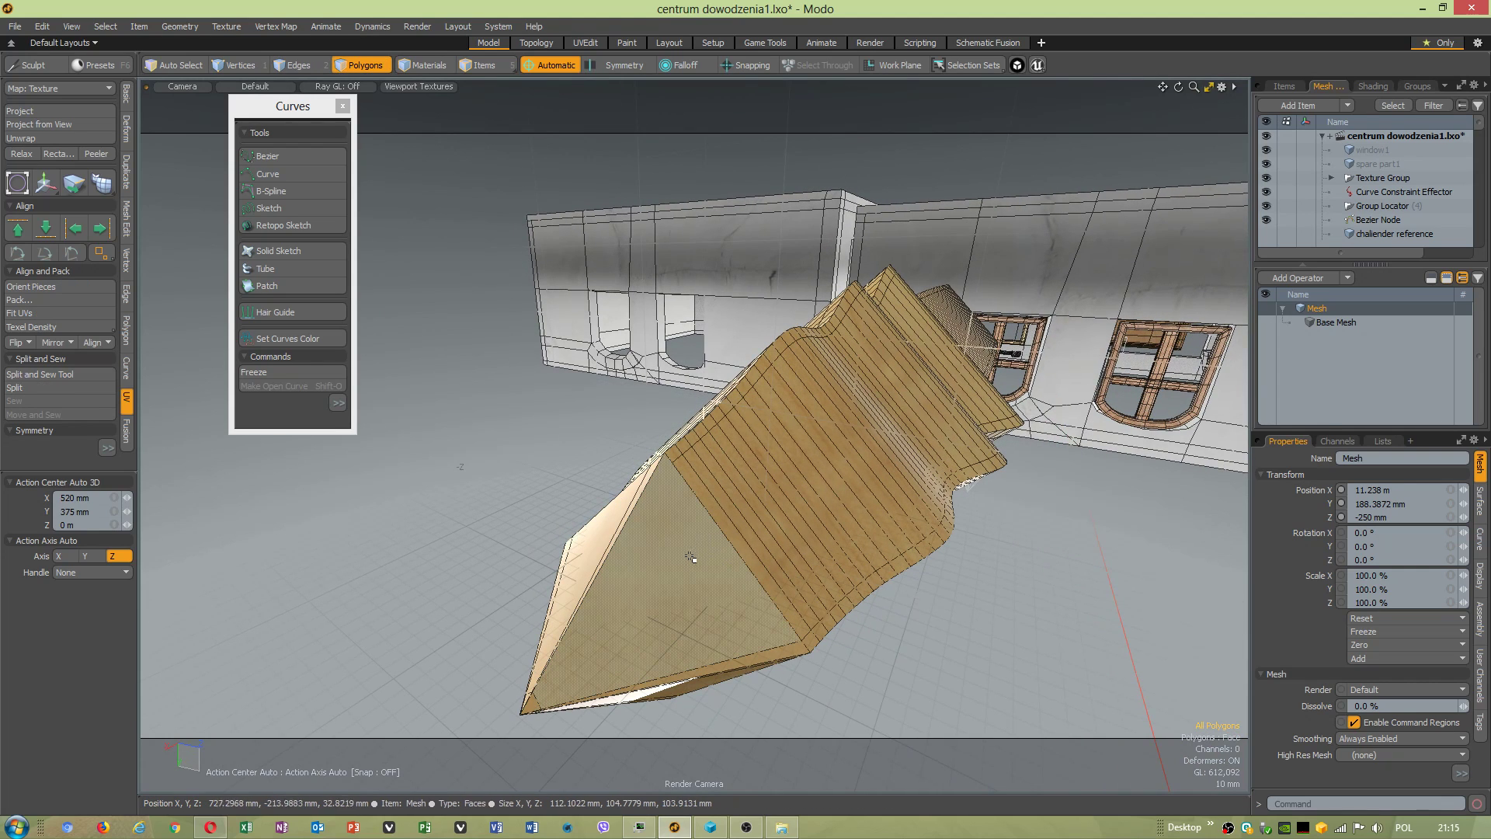
{"action": "key", "text": "alt+c"}
{"action": "left_click", "coordinate": [673, 460]}
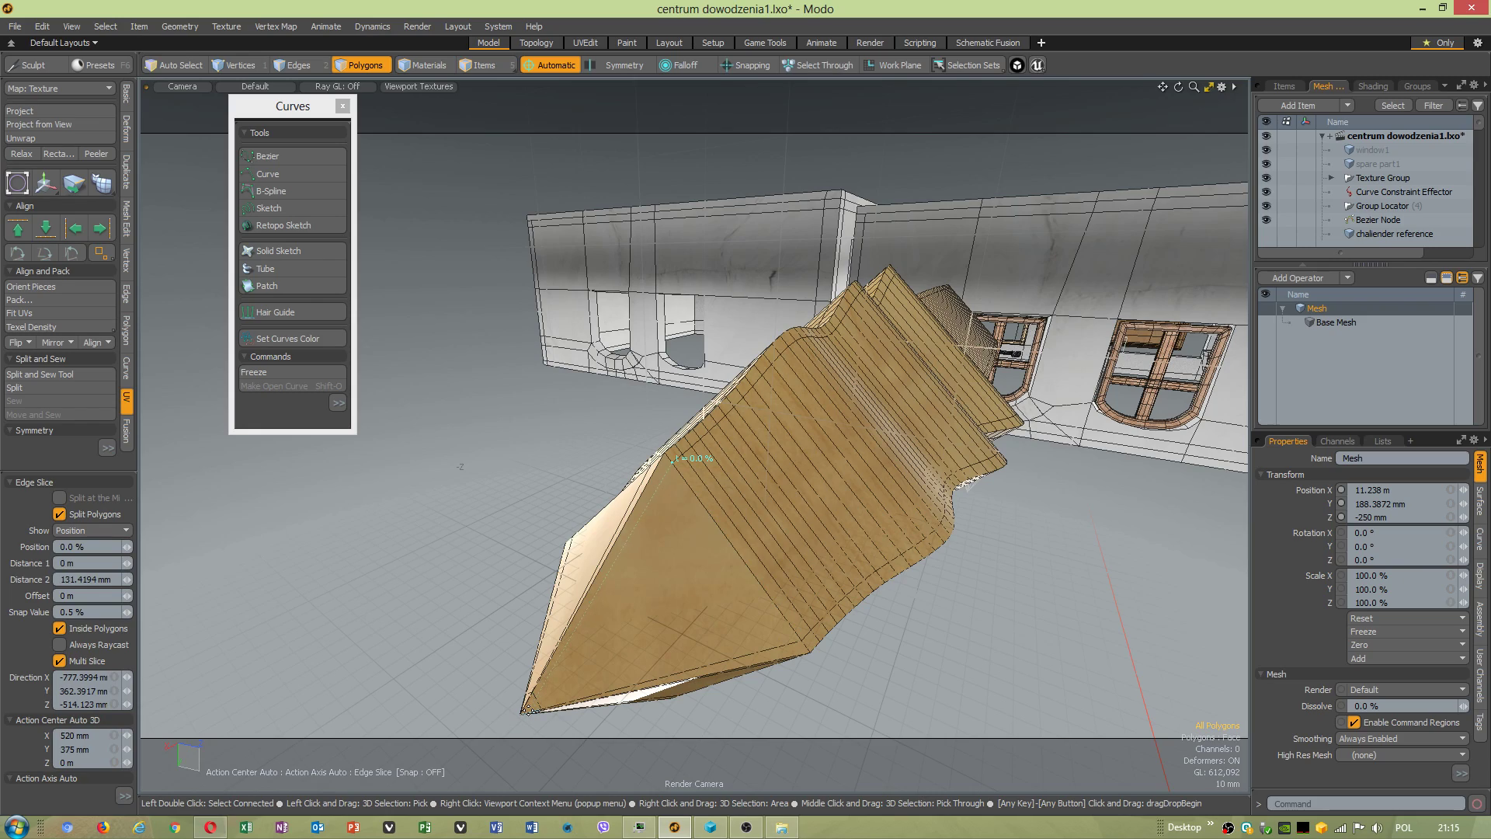
{"action": "key", "text": "space"}
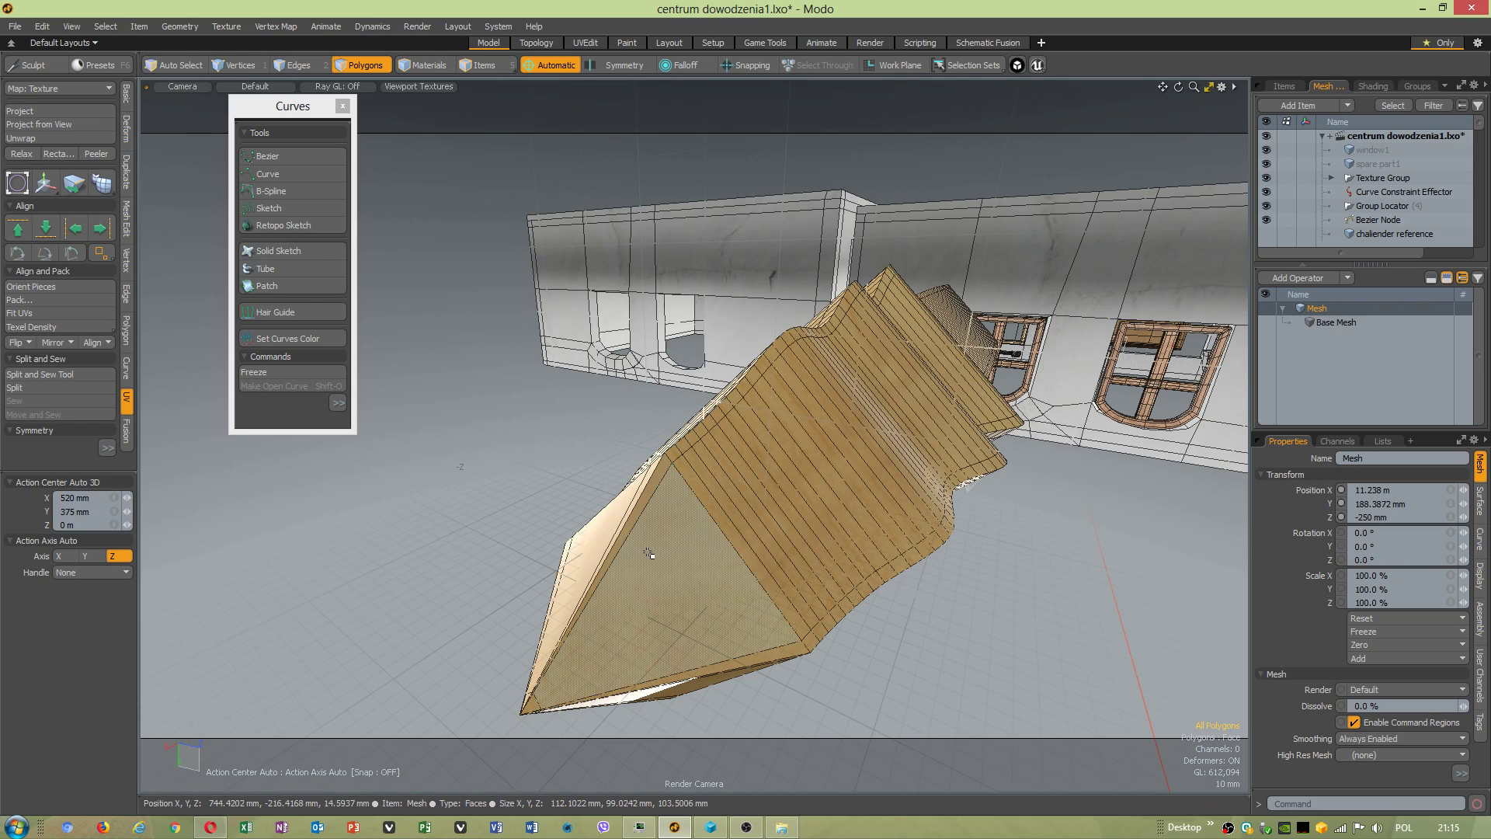
Turn subdivision surfaces back on for the whole post and save the scene.
{"action": "left_click_drag", "start_coordinate": [648, 553], "coordinate": [932, 458], "text": "alt"}
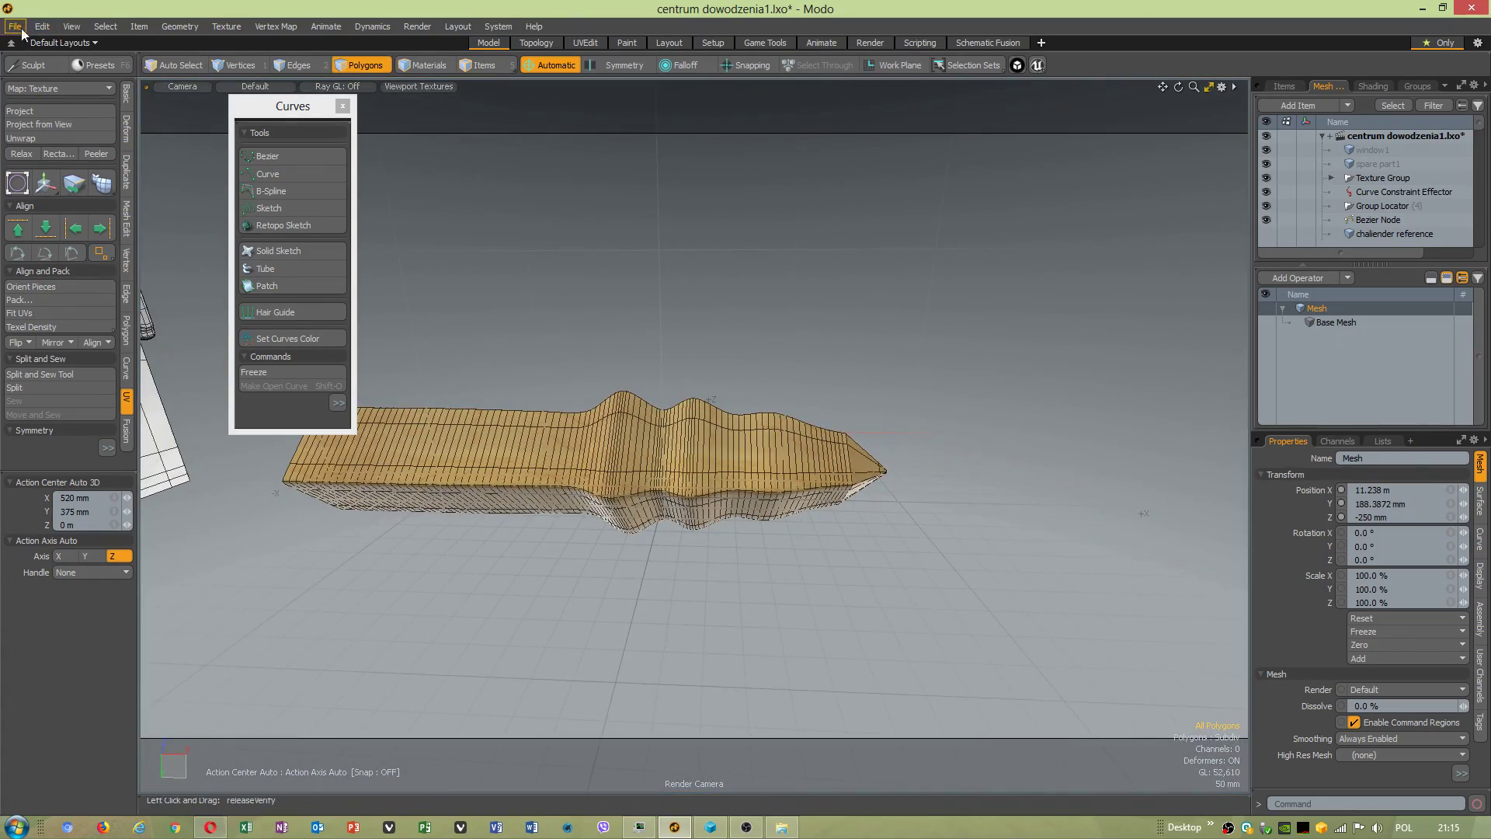
{"action": "left_click_drag", "start_coordinate": [579, 383], "coordinate": [675, 399], "text": "alt+shift"}
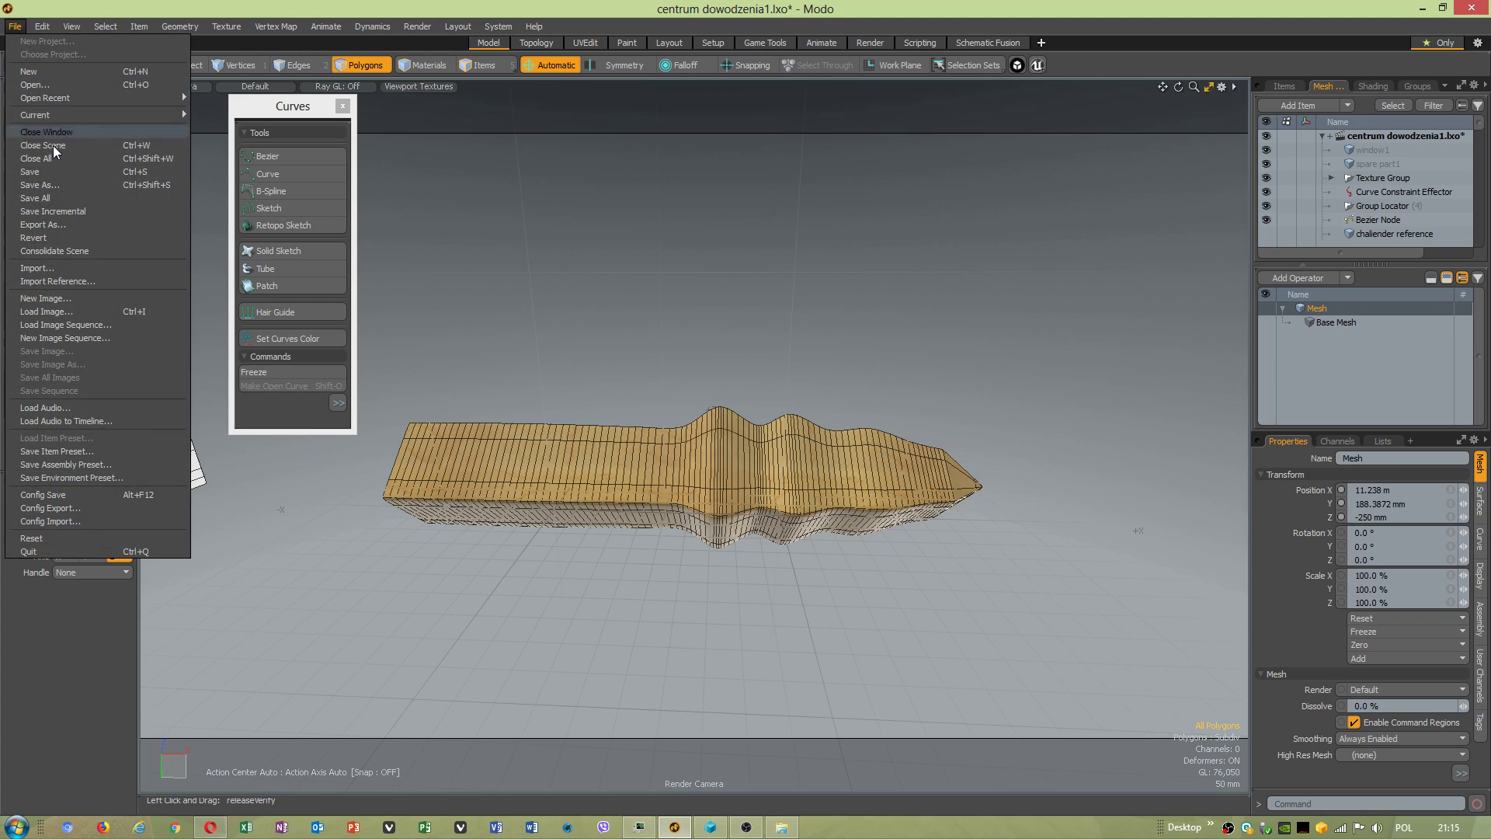